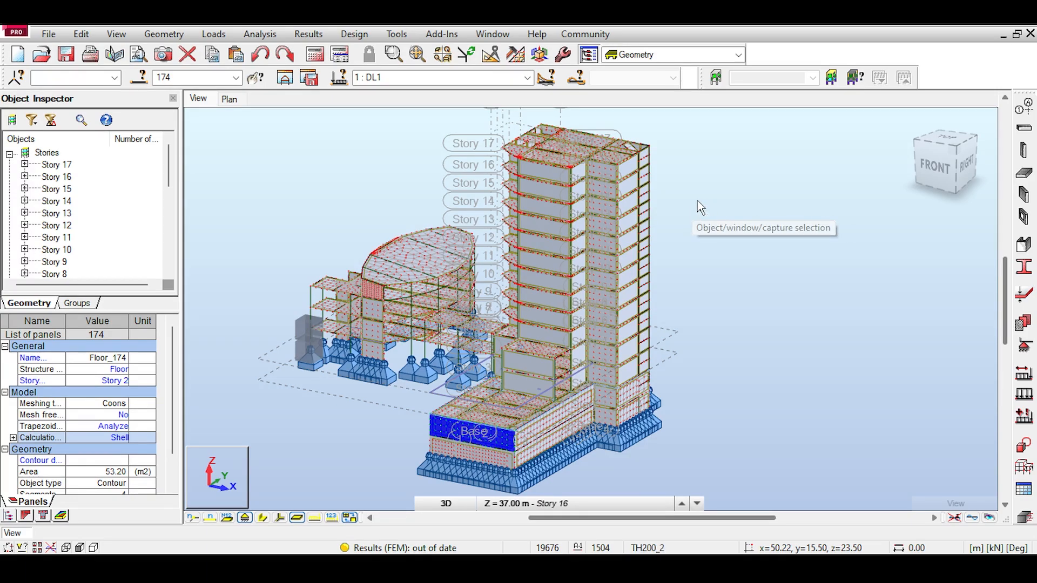
- Clear the panel selection and examine the tower, the lower building with the oval roof and their foundations in 3D
click(699, 201)
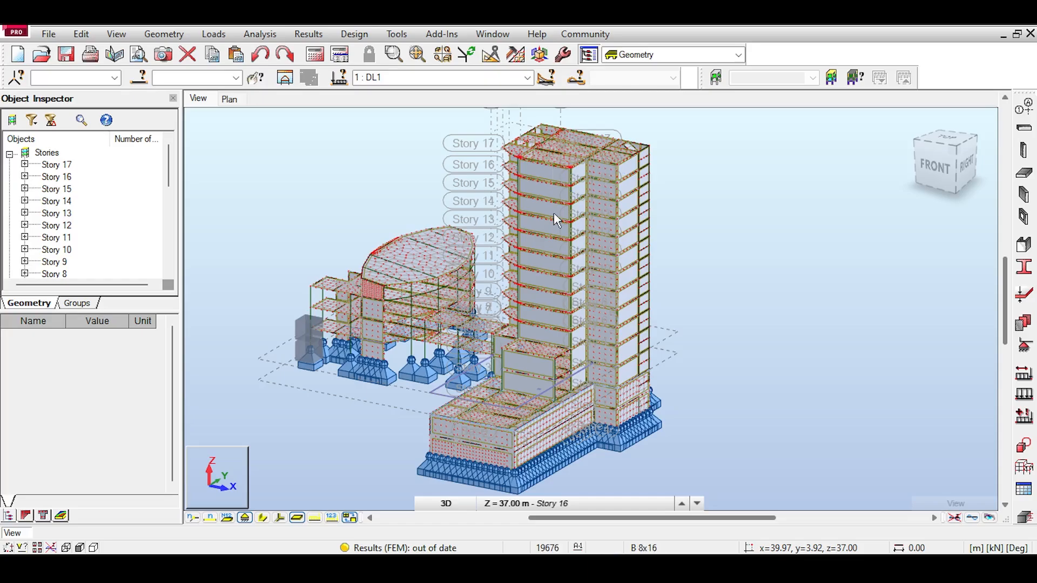
scroll(555, 192, up, 9)
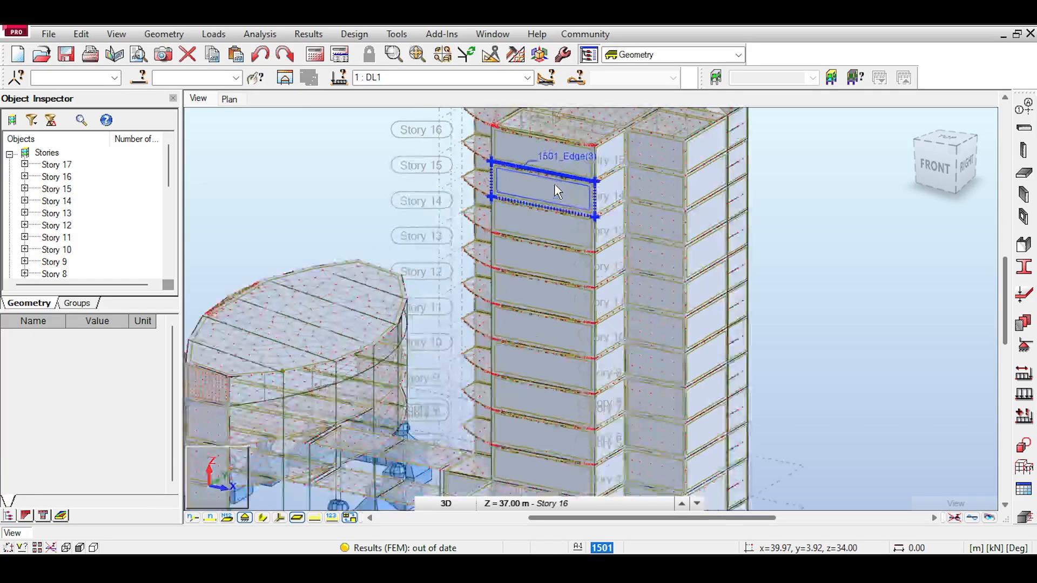
scroll(551, 194, down, 7)
scroll(550, 193, down, 2)
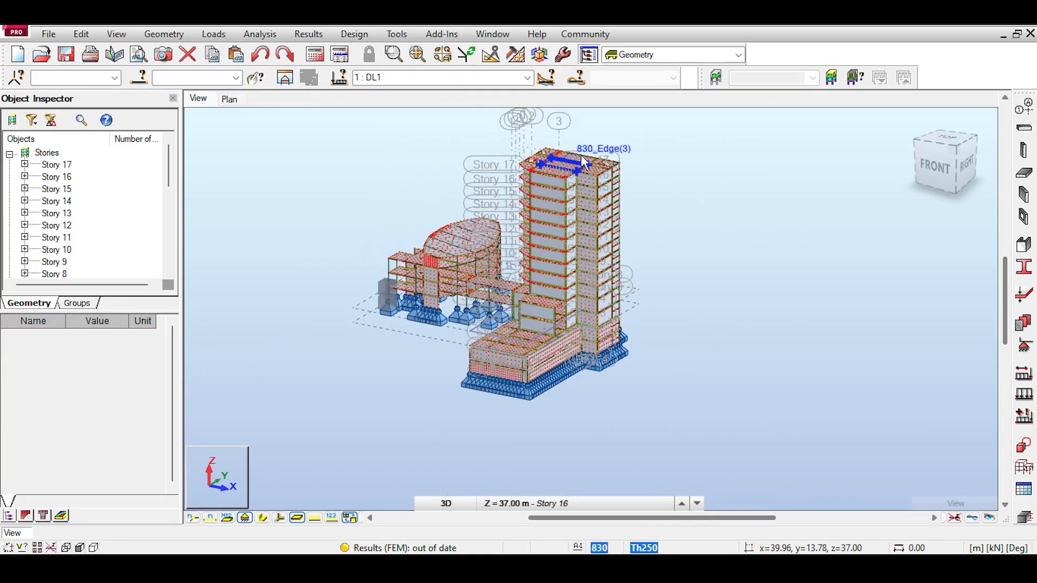
middle_drag(541, 141, 565, 187)
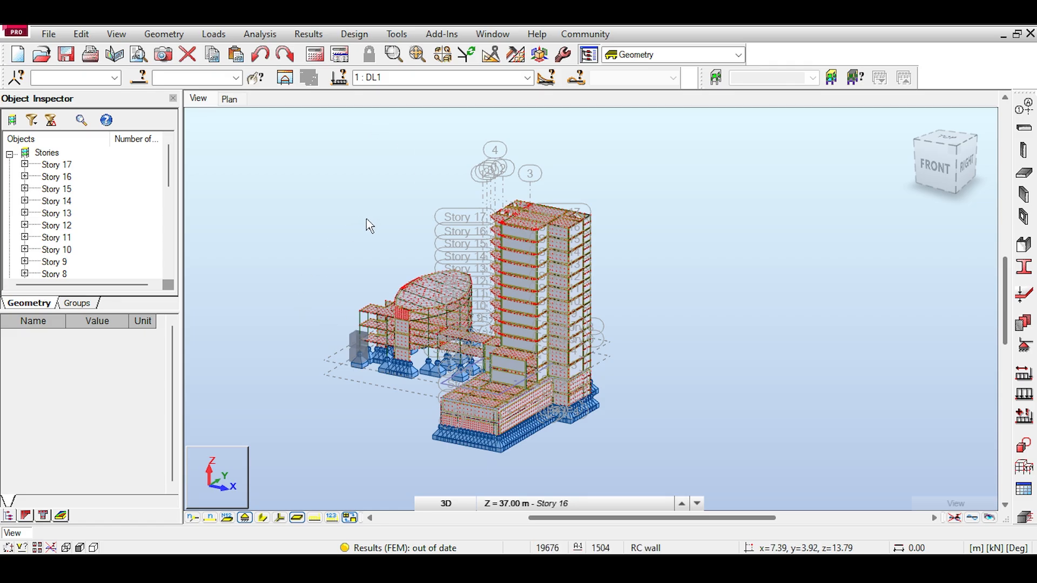
scroll(370, 226, up, 5)
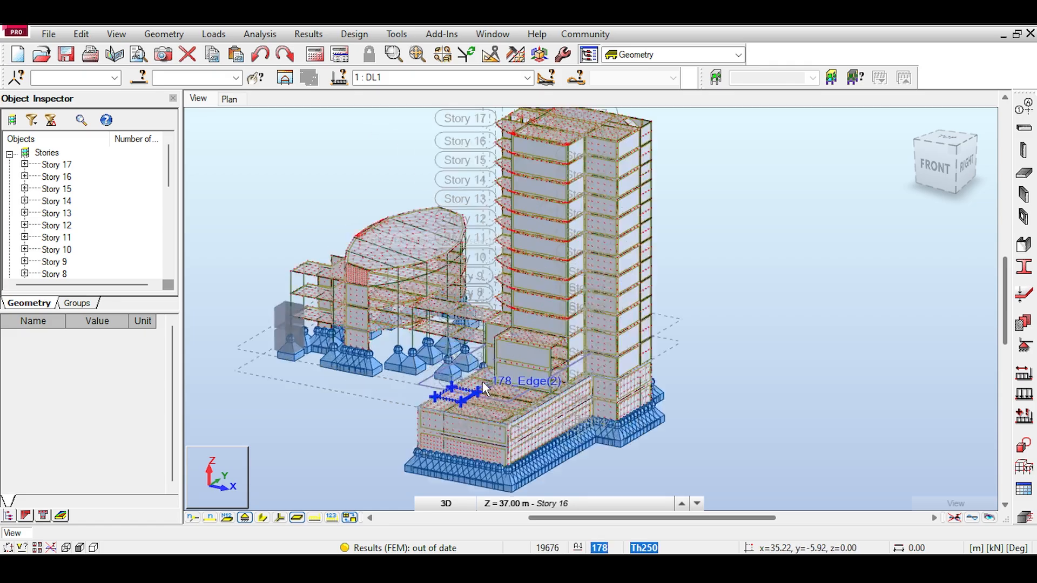
scroll(366, 248, up, 6)
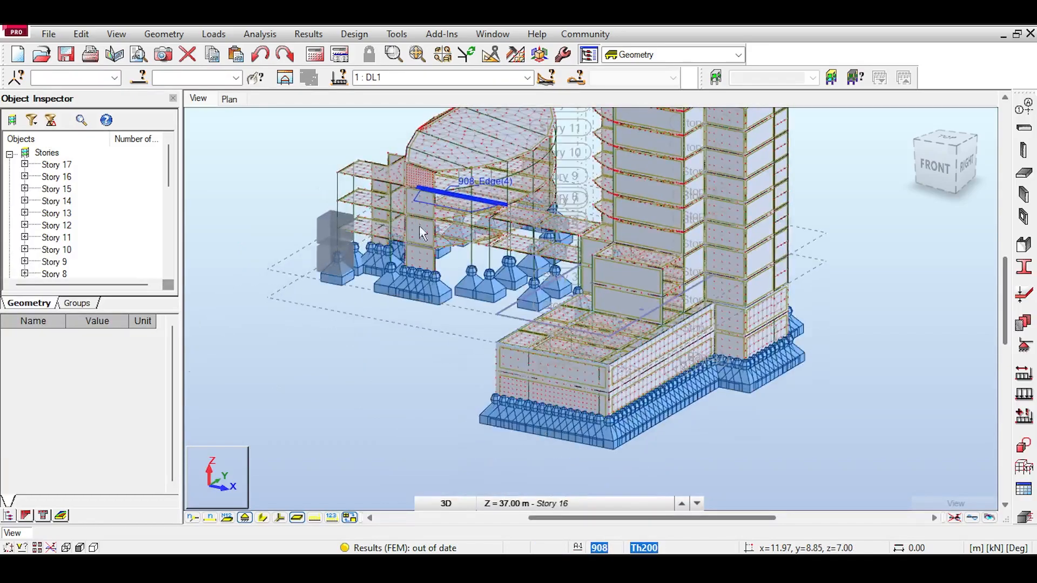
scroll(523, 268, down, 8)
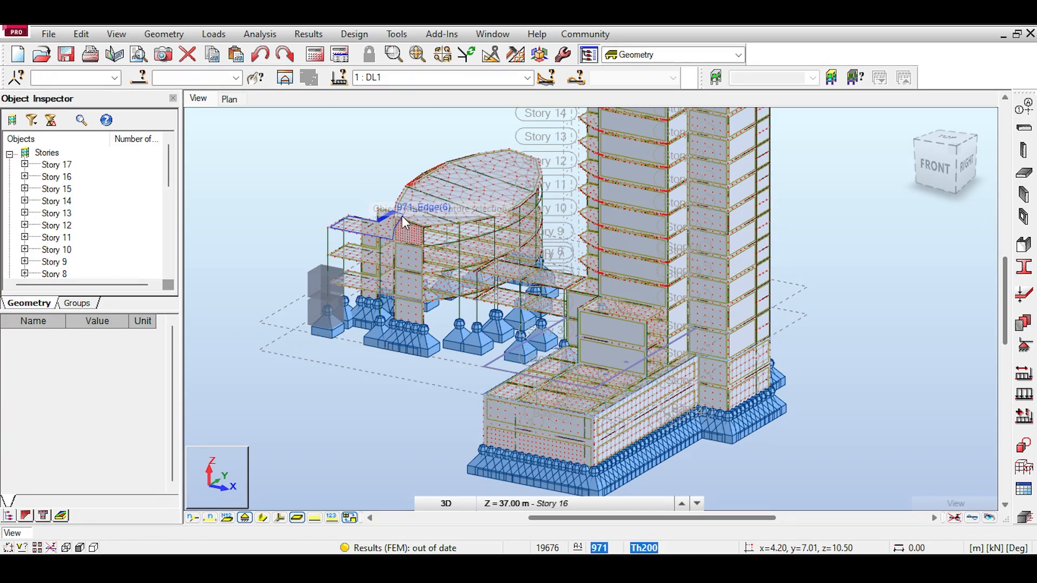
middle_drag(642, 333, 582, 325)
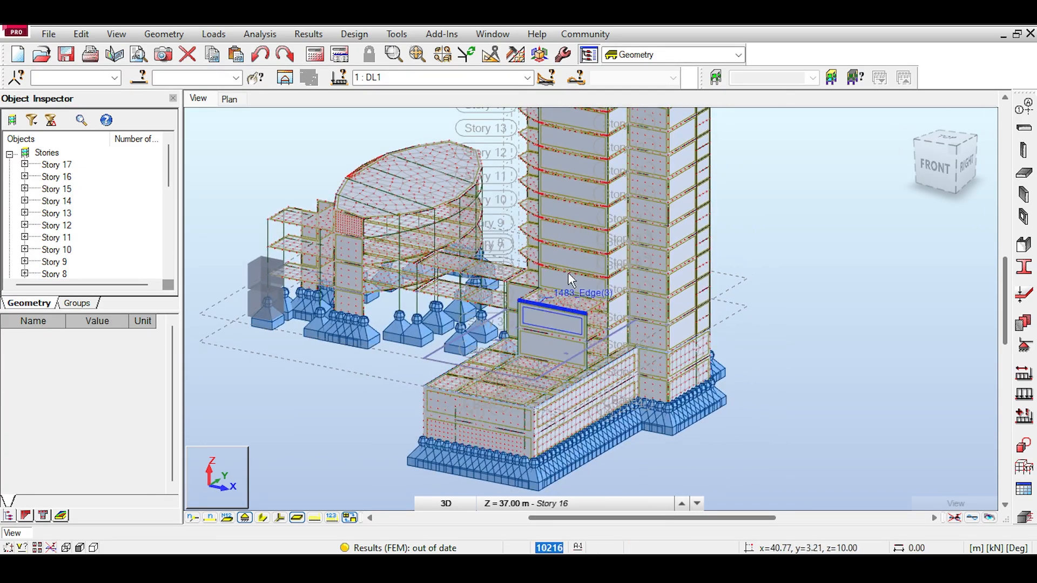
scroll(535, 261, down, 2)
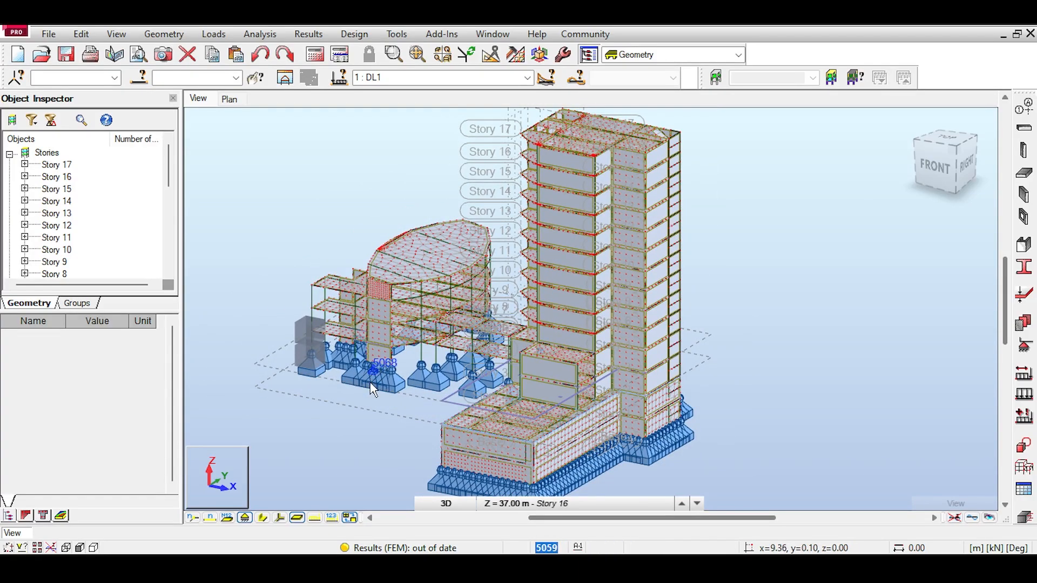
scroll(378, 372, up, 3)
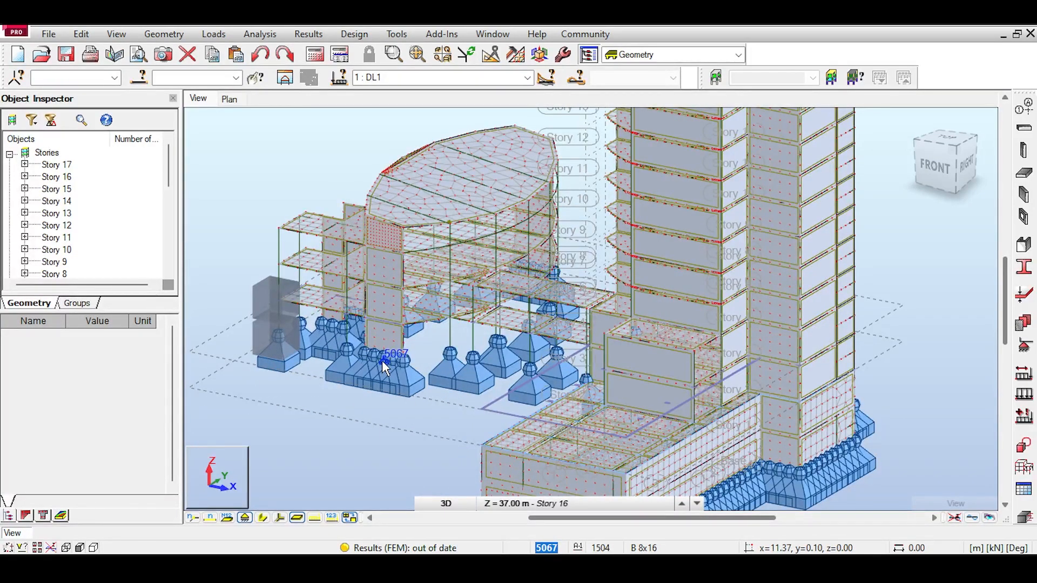
middle_drag(442, 251, 414, 310)
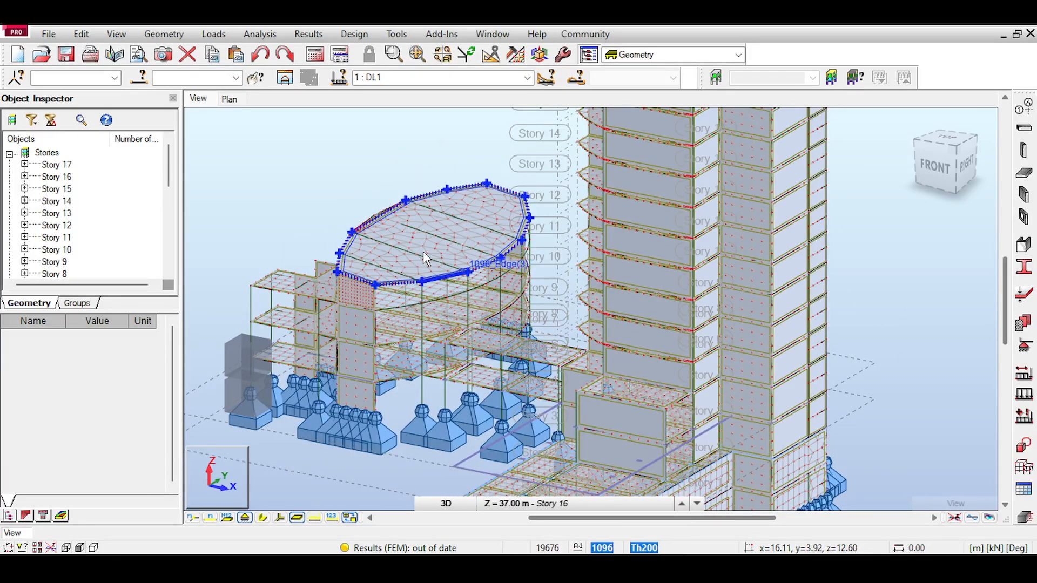
scroll(425, 259, down, 2)
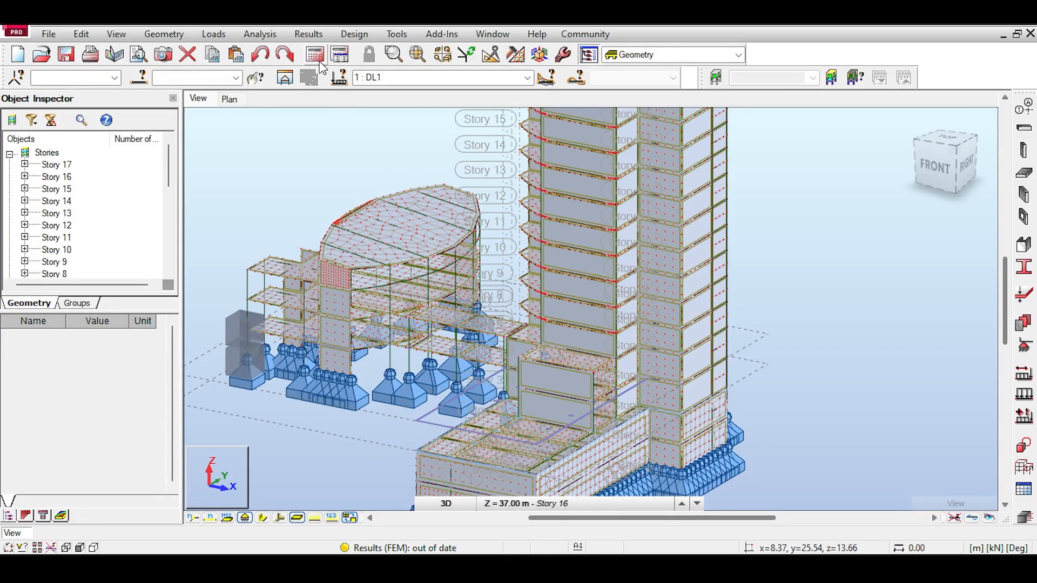
- Run the structural calculations and review the Fx force diagrams for case DL1 across the tower and the oval-roofed building
click(315, 55)
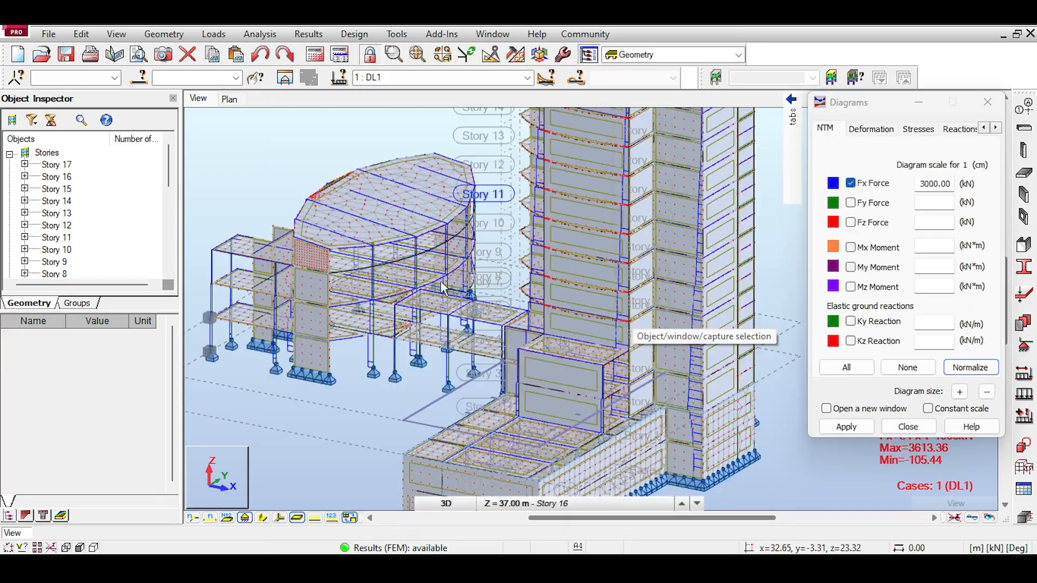
scroll(460, 295, down, 5)
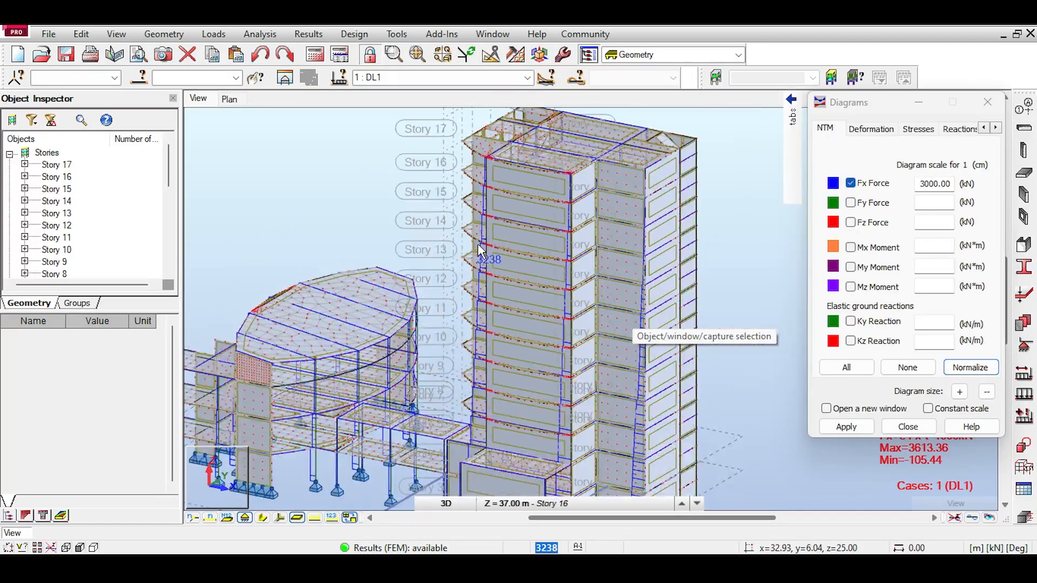
scroll(459, 295, down, 3)
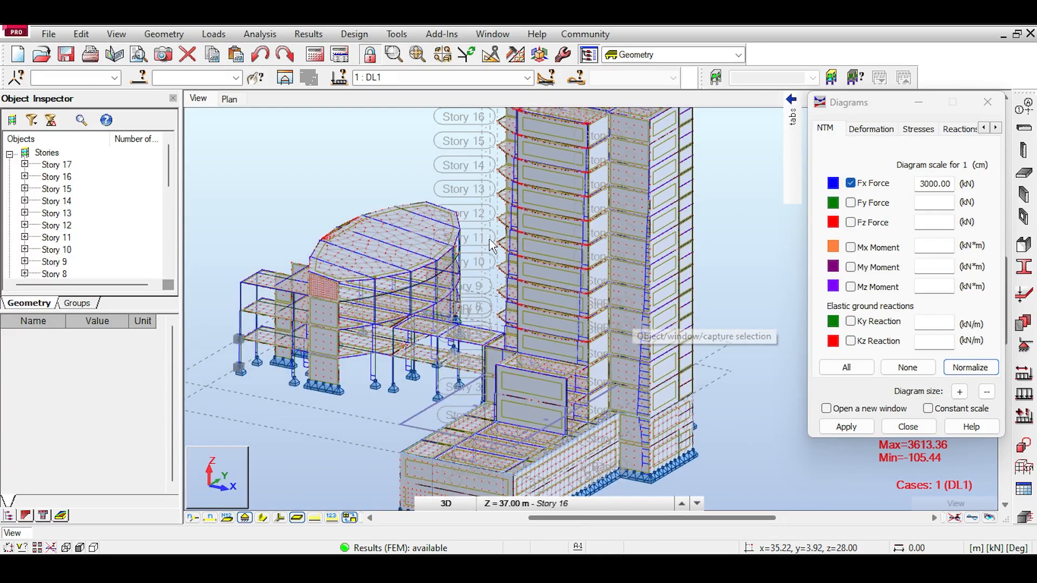
scroll(484, 250, down, 2)
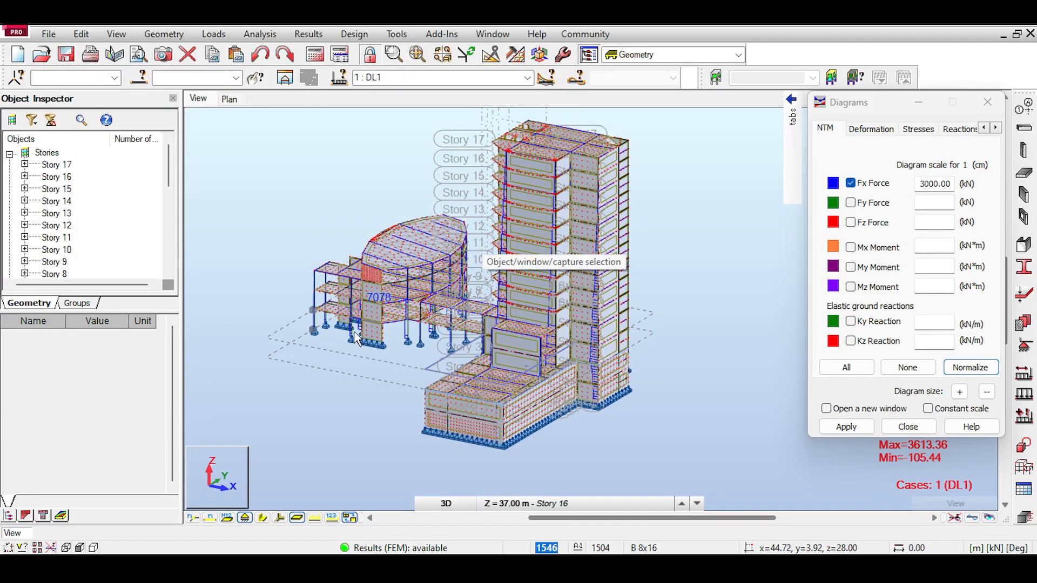
scroll(417, 251, up, 4)
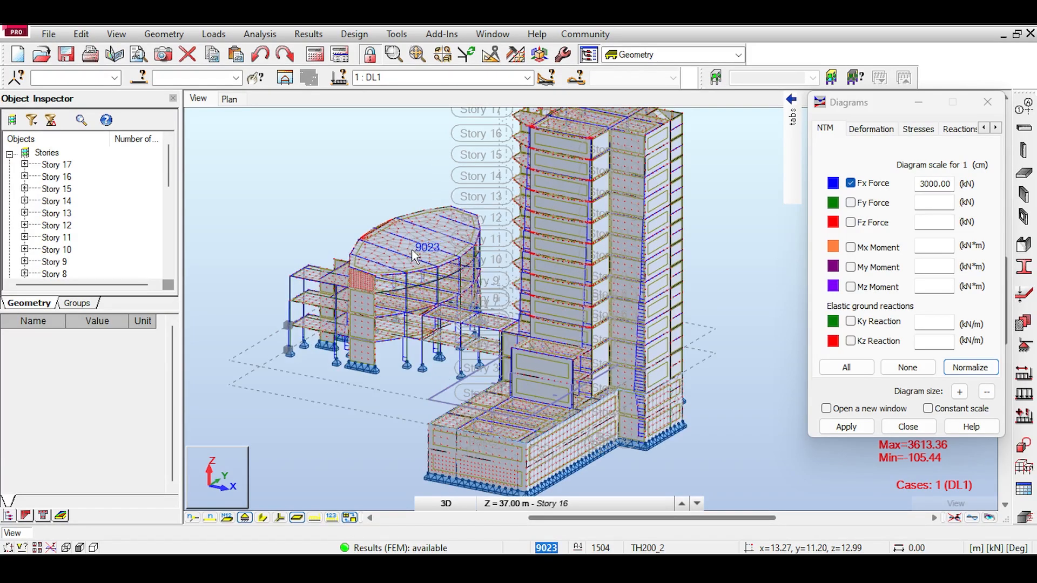
scroll(401, 285, down, 1)
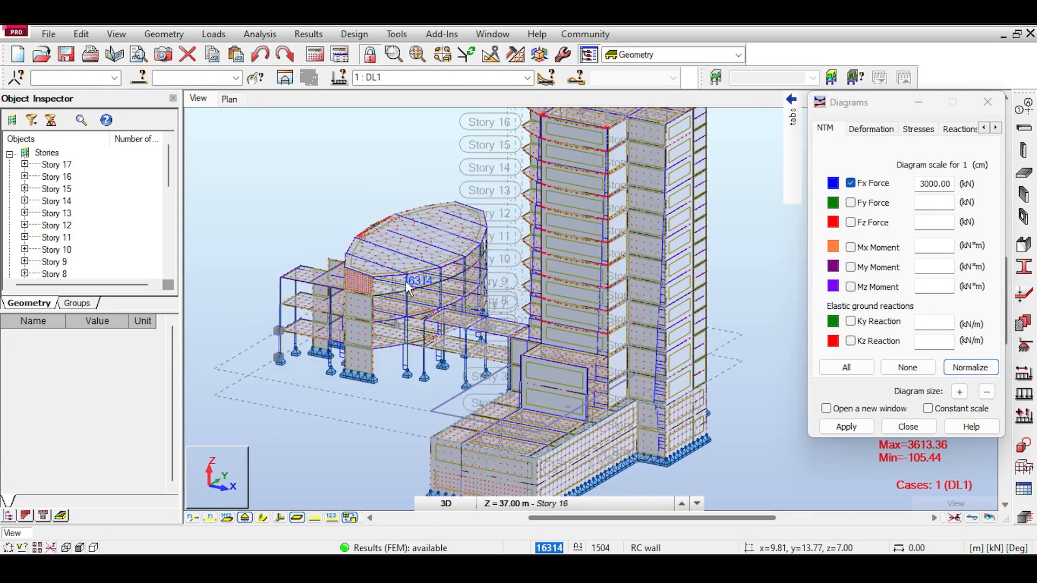
middle_drag(405, 202, 359, 263)
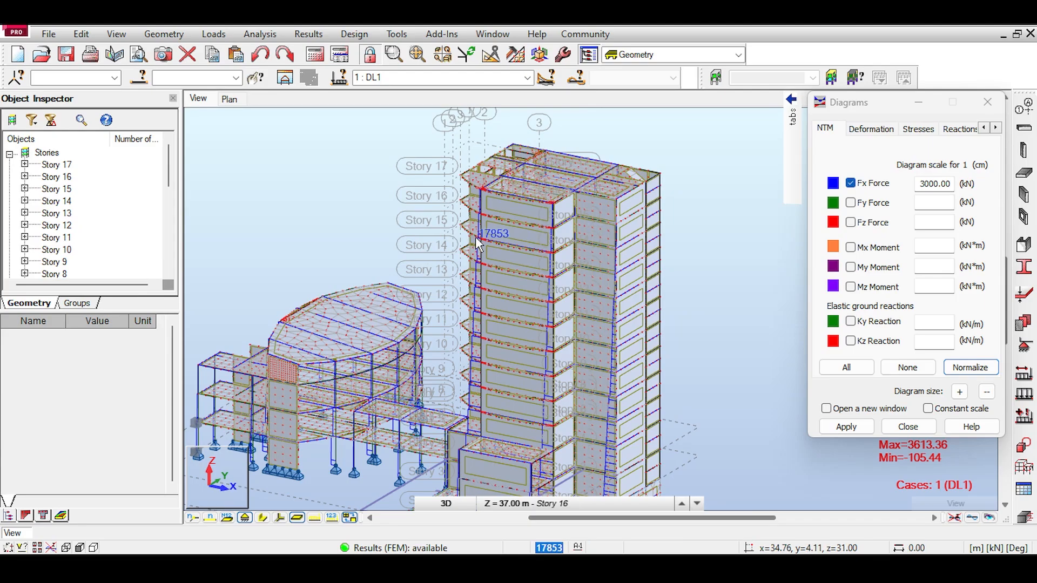
middle_drag(481, 219, 466, 204)
middle_drag(452, 275, 444, 187)
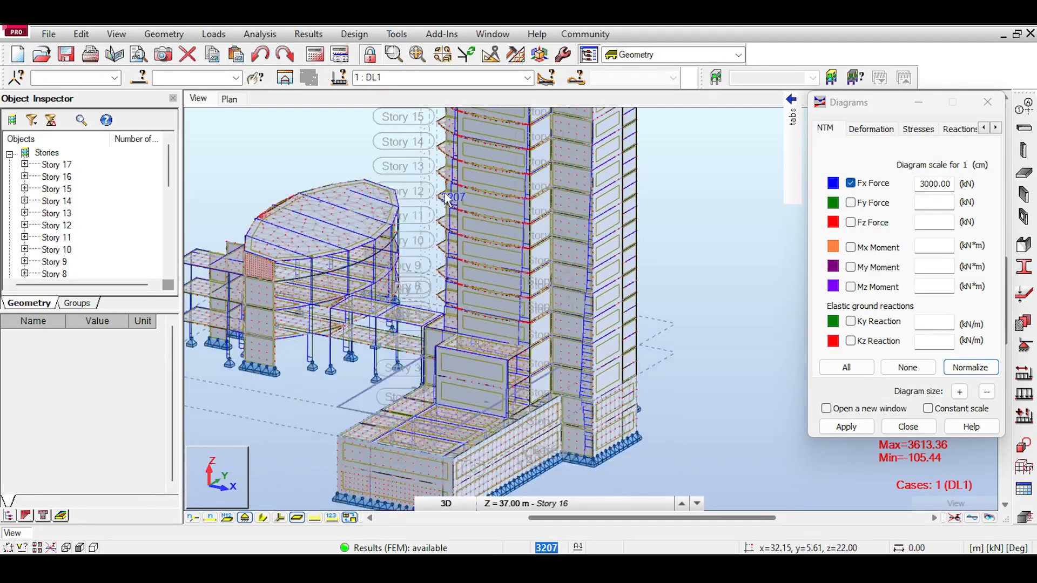
- Show My moment diagrams instead of Fx force on the model, inspect them on both buildings and close the diagram settings
click(852, 202)
click(851, 183)
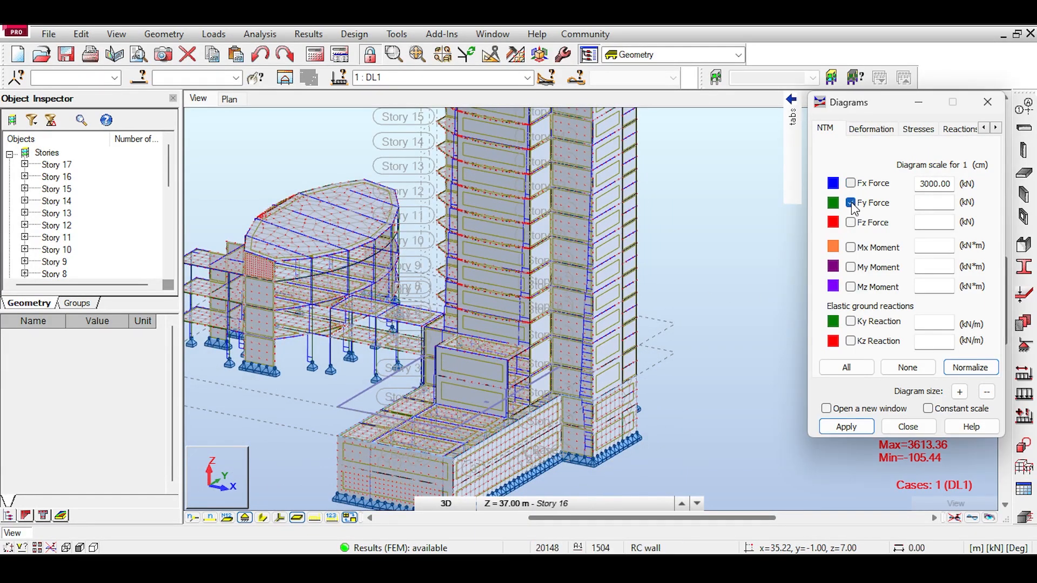
click(851, 203)
click(851, 267)
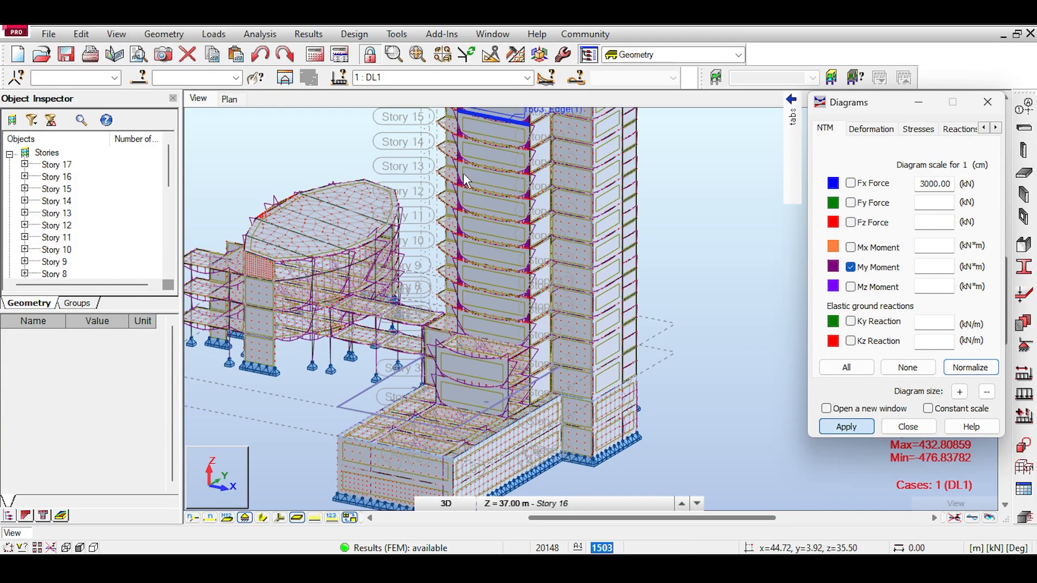
middle_drag(460, 174, 560, 215)
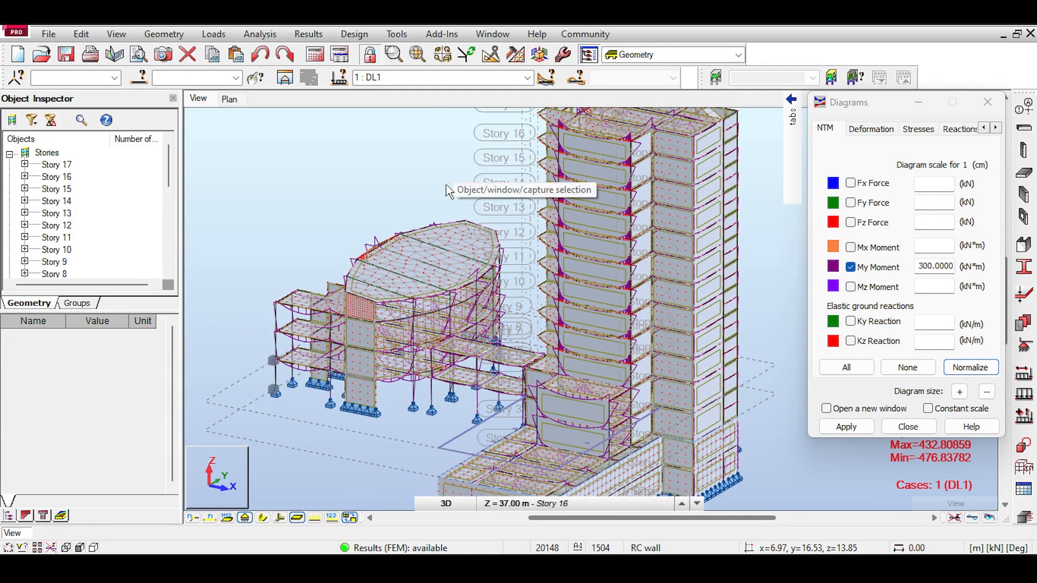
scroll(496, 296, up, 4)
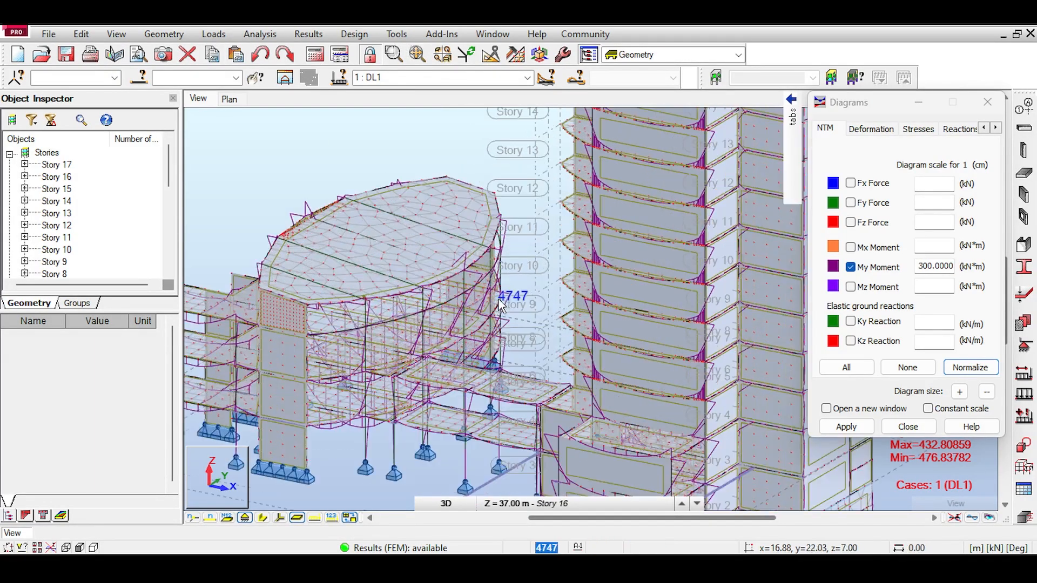
scroll(390, 354, down, 6)
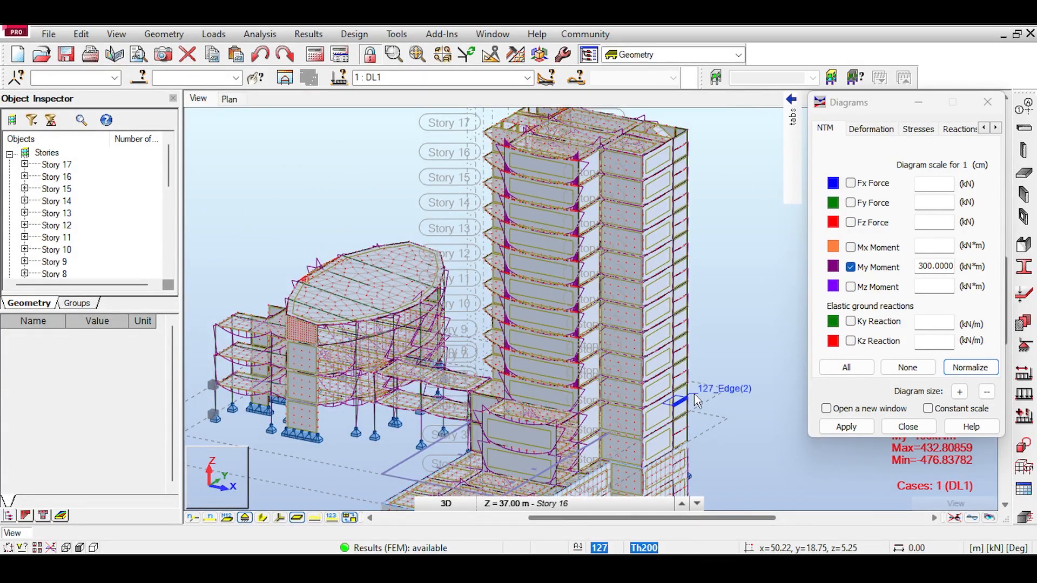
click(908, 427)
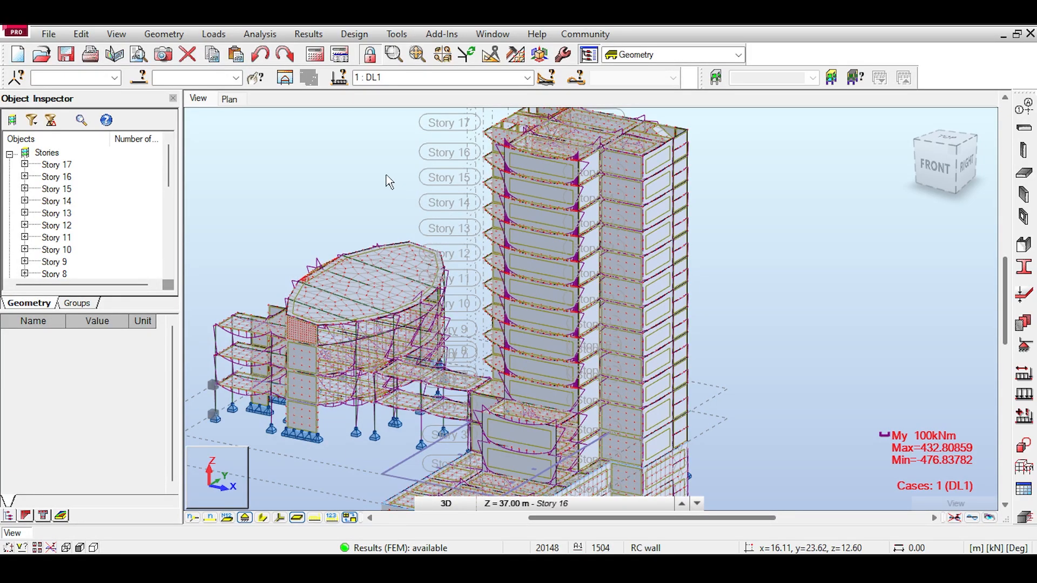
- Inspect the My moment diagrams and base supports on the tower and the oval-roofed building from several distances and angles
middle_drag(386, 178, 434, 184)
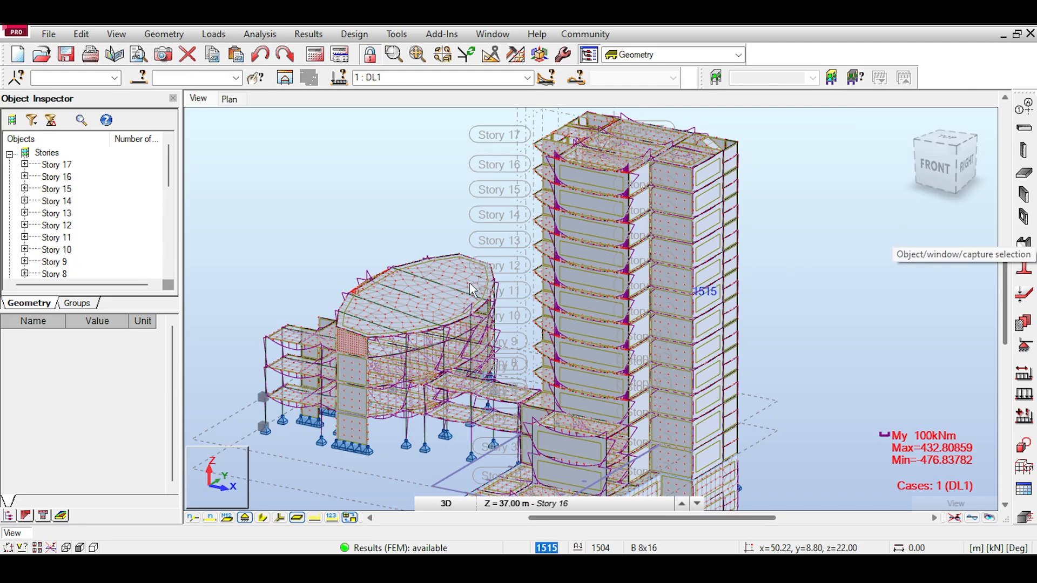
middle_drag(468, 280, 481, 209)
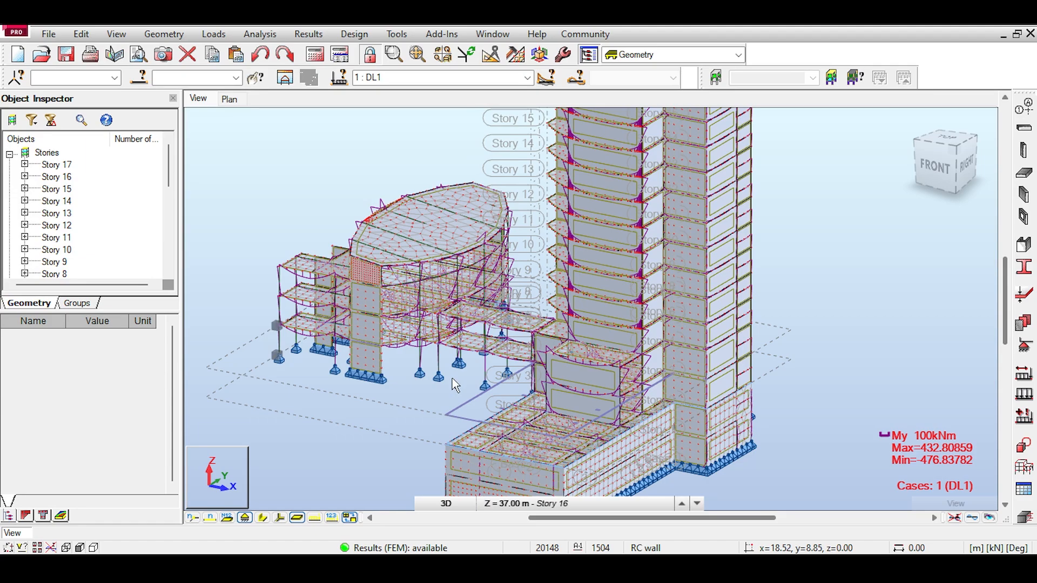
scroll(455, 384, up, 1)
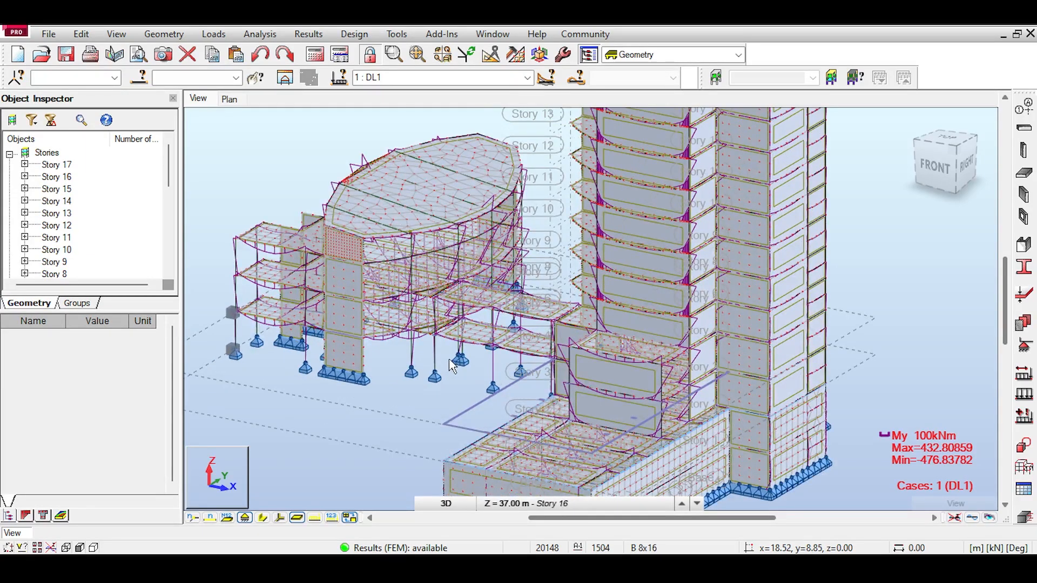
scroll(452, 356, down, 1)
scroll(452, 357, down, 1)
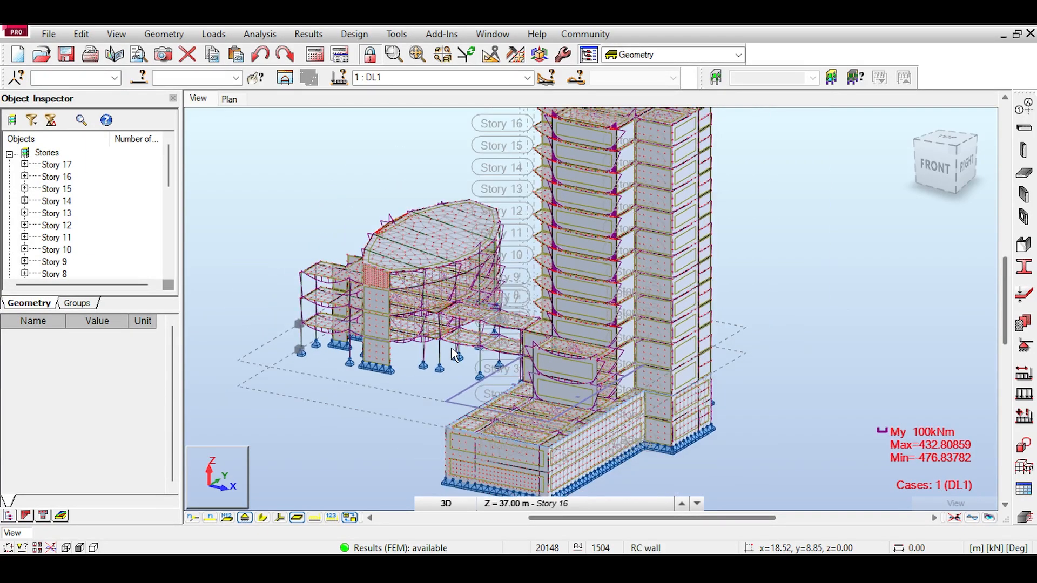
middle_drag(441, 158, 458, 188)
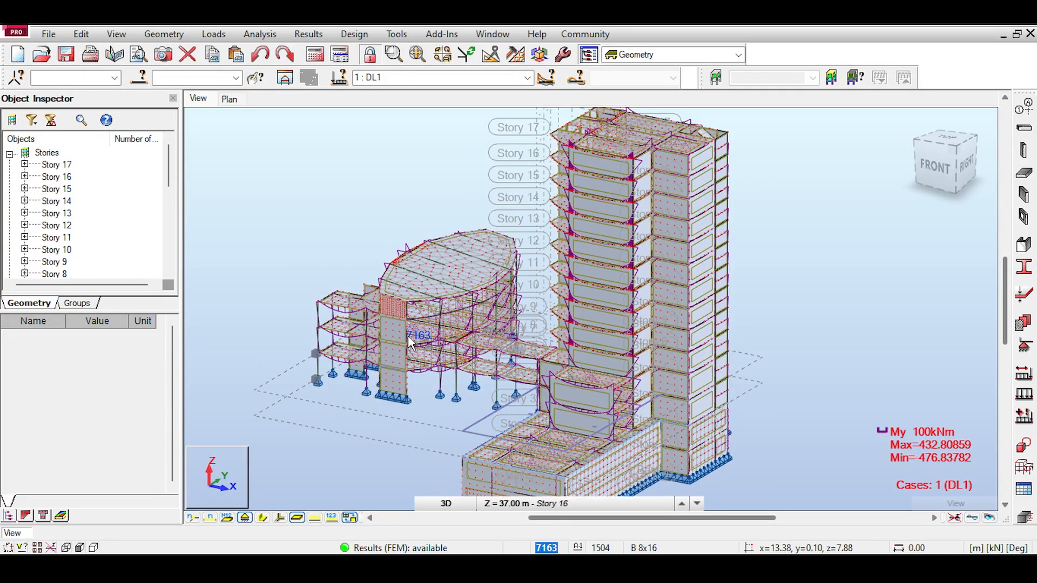
scroll(401, 388, up, 5)
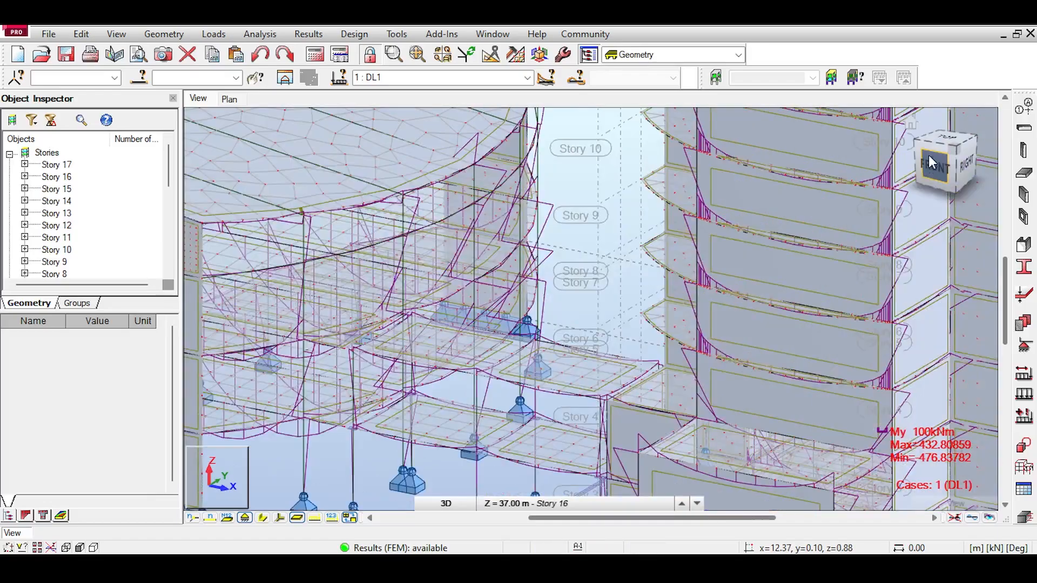
click(930, 162)
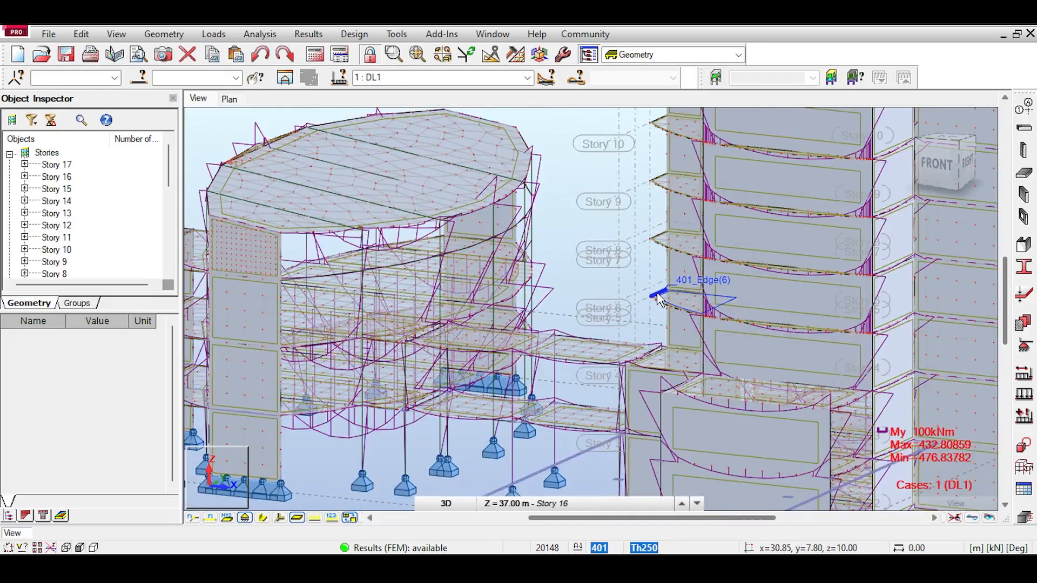
scroll(657, 299, down, 1)
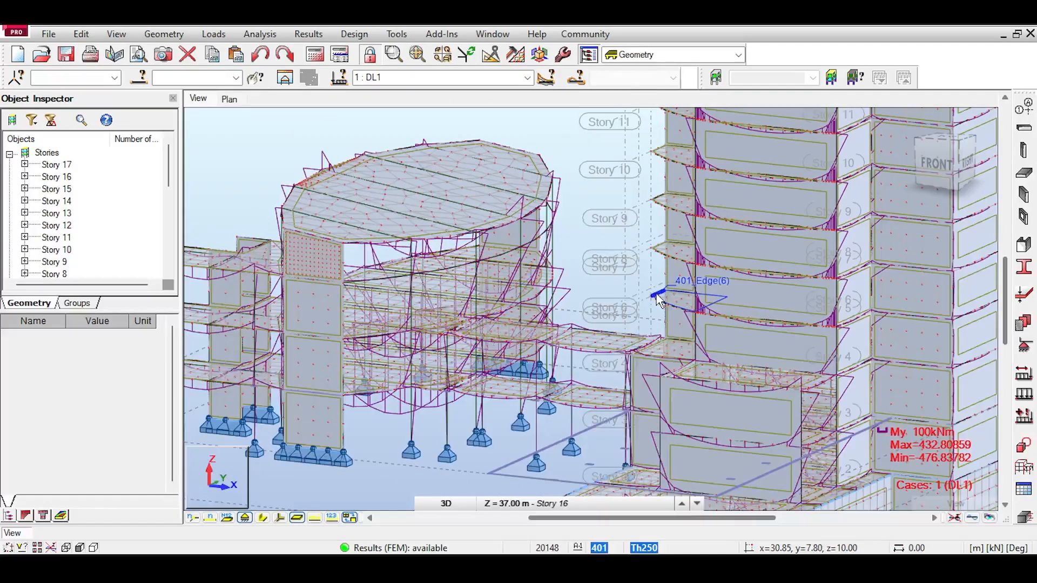
- Start a spread footing design for the column base node below the oval-roofed building, using simple cases, ACI 318-14/19 and grouping by story and geometry
click(426, 469)
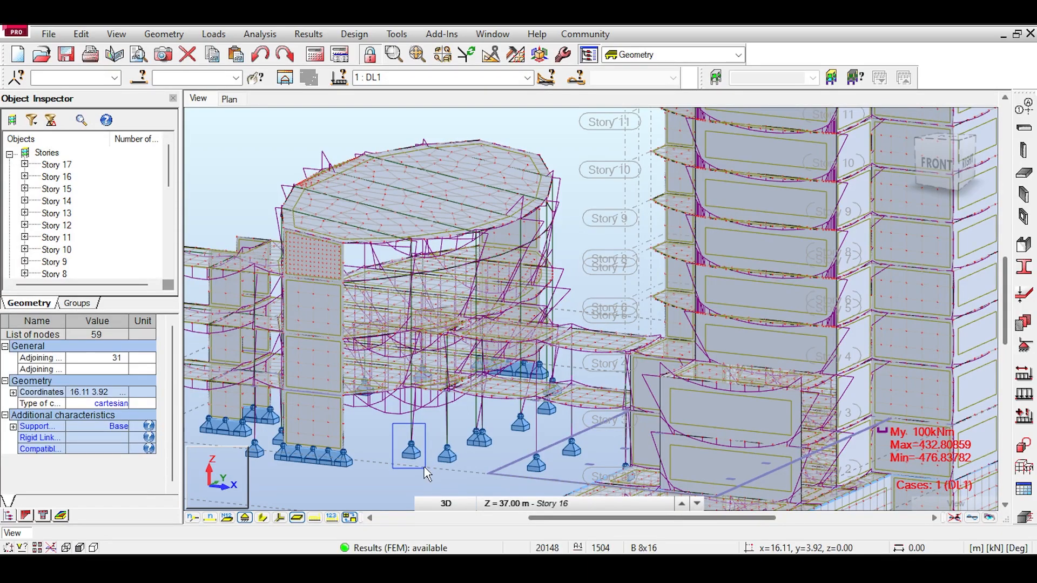
click(357, 33)
click(385, 202)
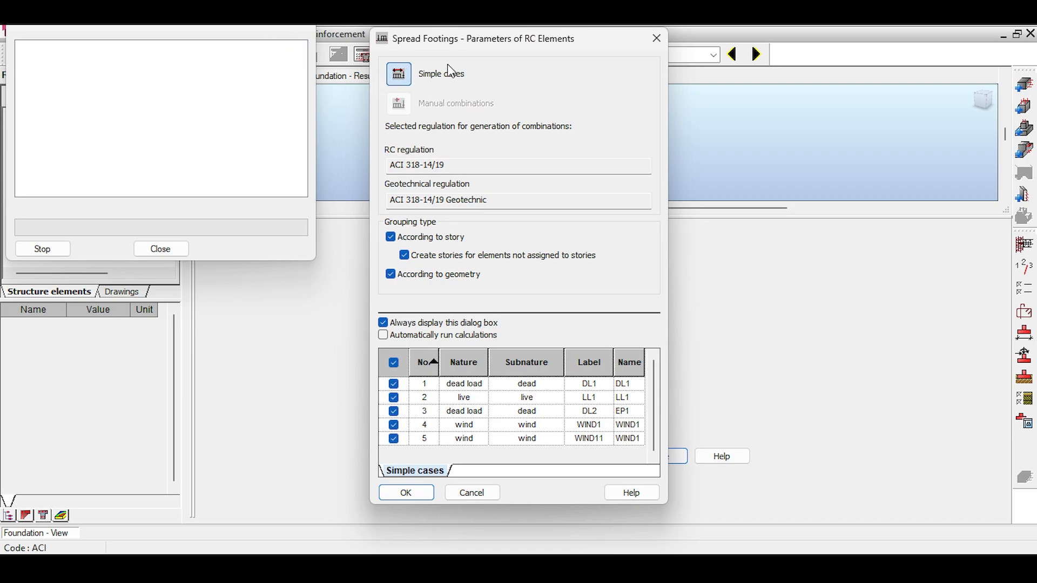
click(406, 491)
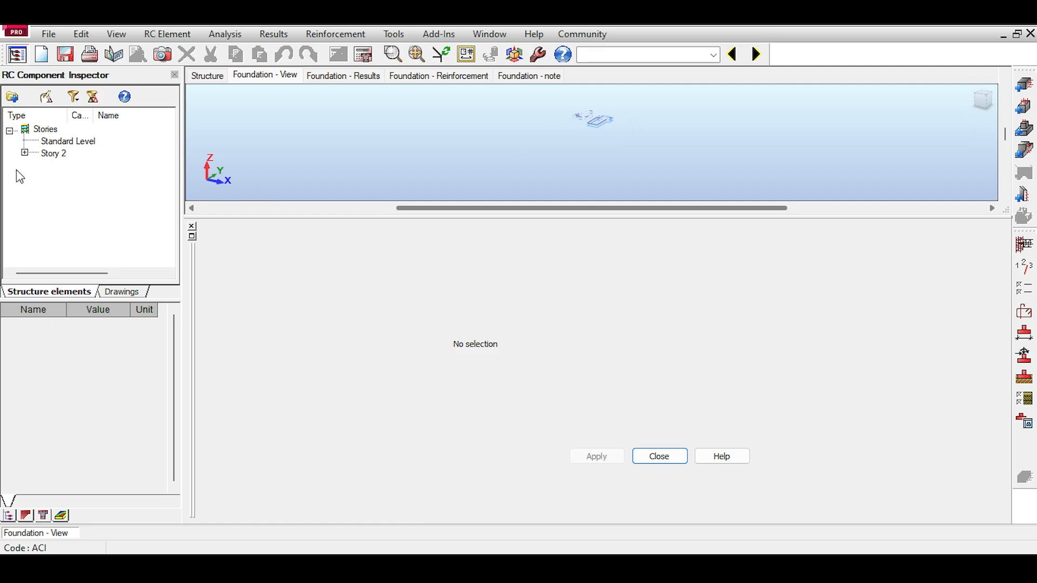
- Delete Column26 and Column24 from Story 2 in the RC components, keeping only the foundation
click(26, 152)
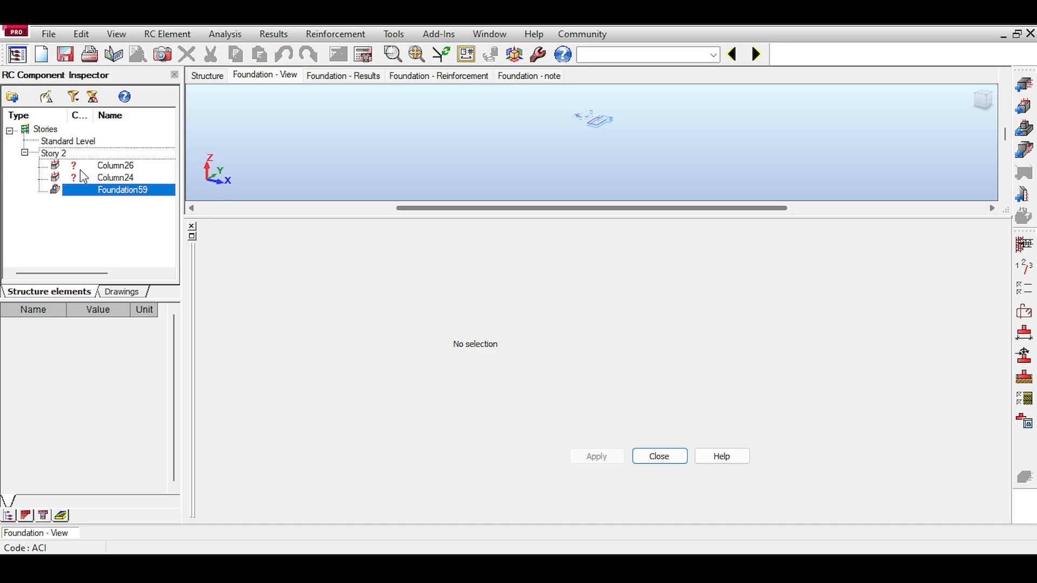
click(81, 167)
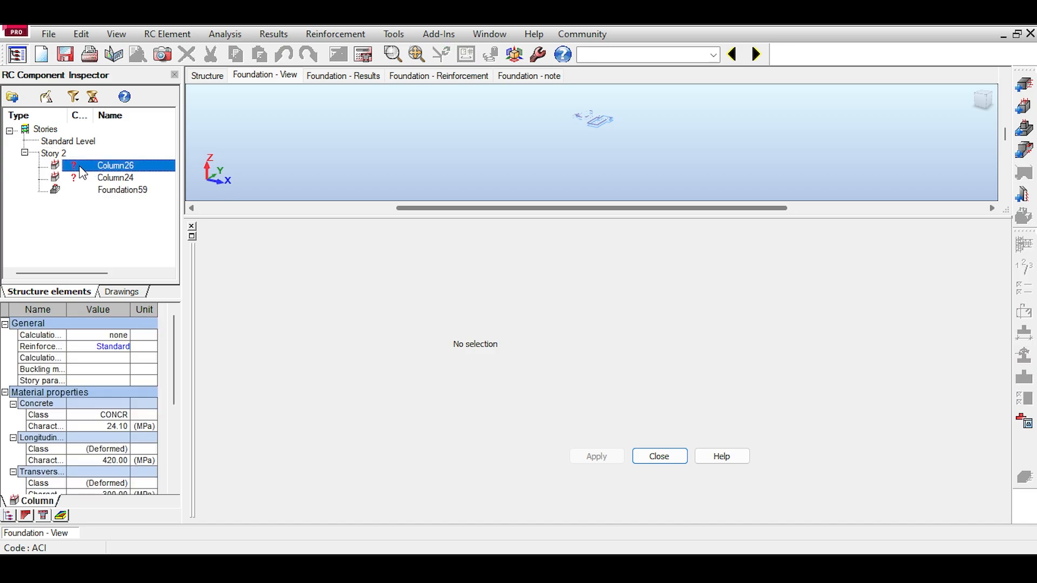
key(Delete)
click(84, 164)
key(Delete)
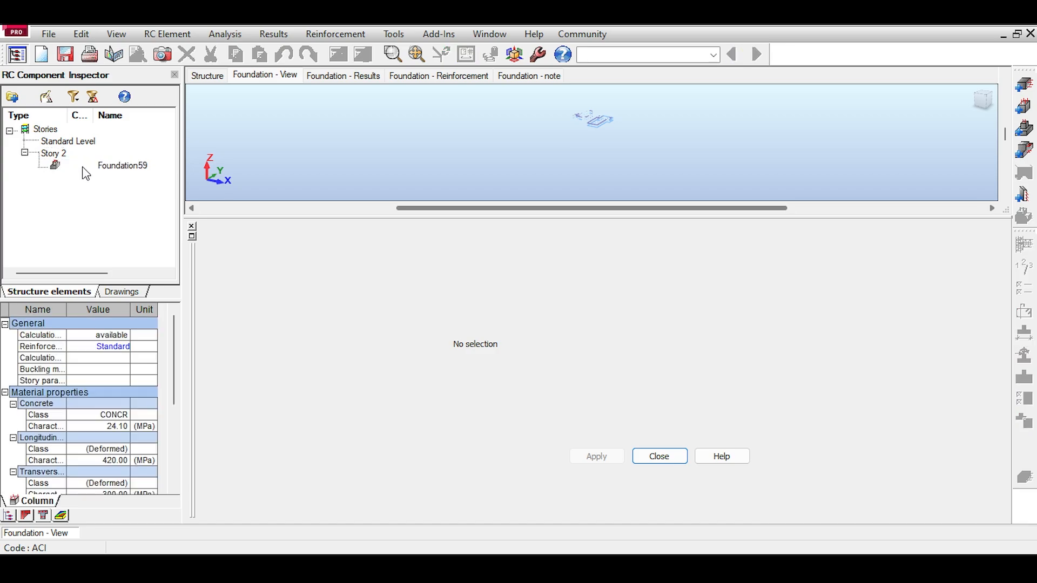
- View Foundation59's geometry data and examine the column bases and basement in the structure model
click(87, 166)
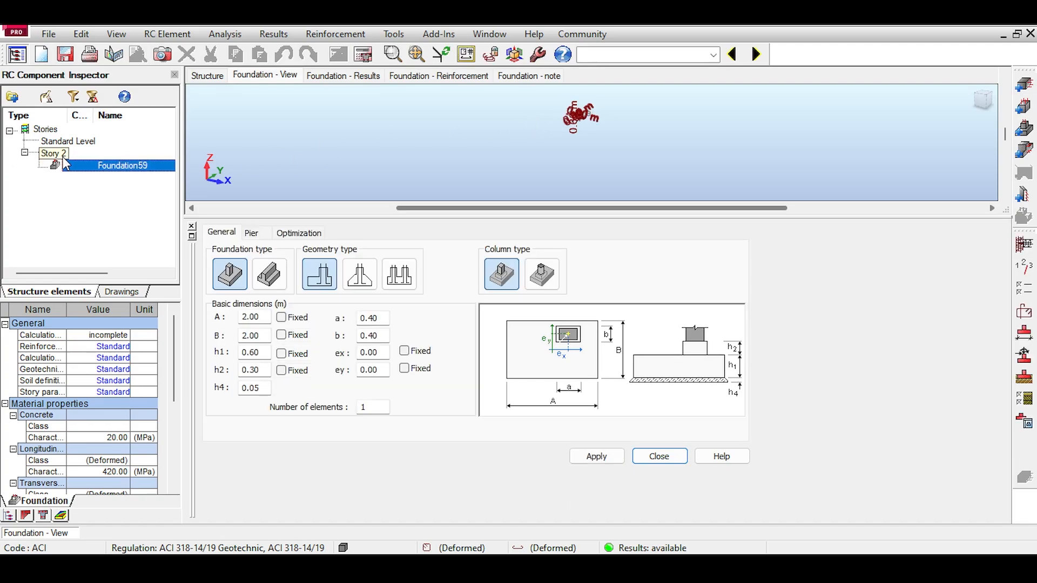
click(207, 75)
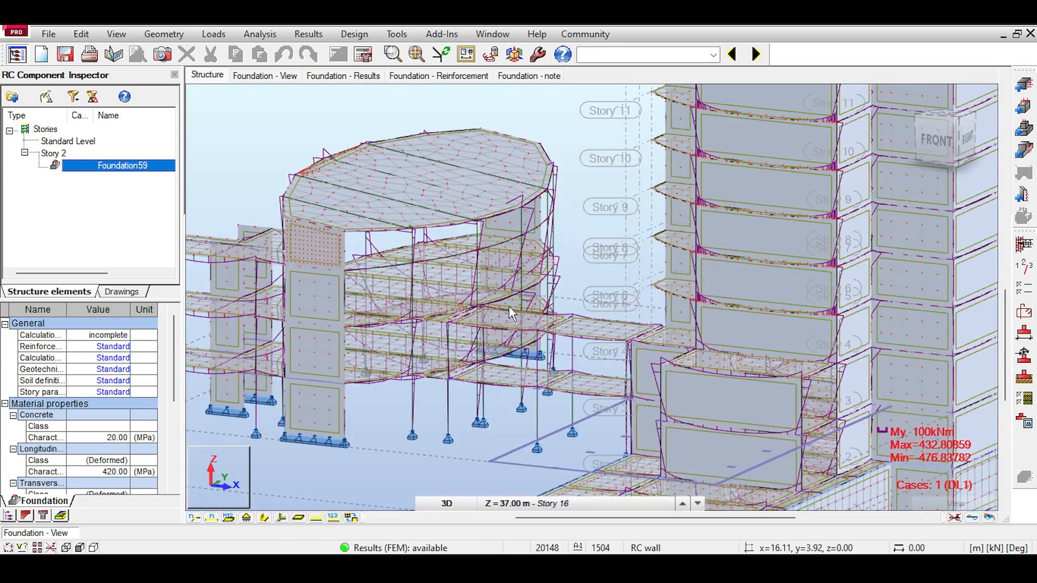
middle_drag(481, 419, 419, 243)
scroll(419, 243, down, 1)
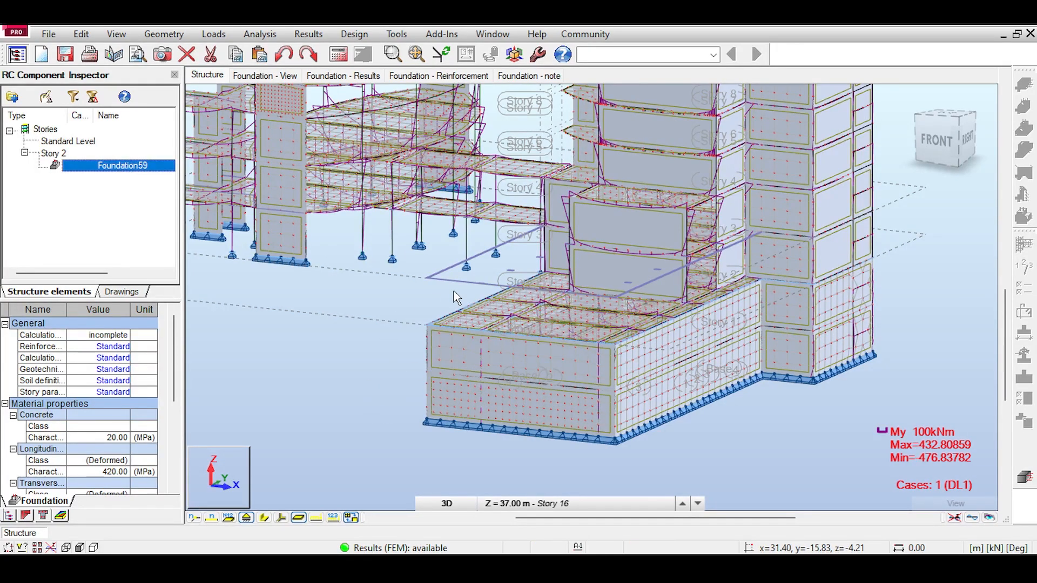
middle_drag(425, 243, 449, 342)
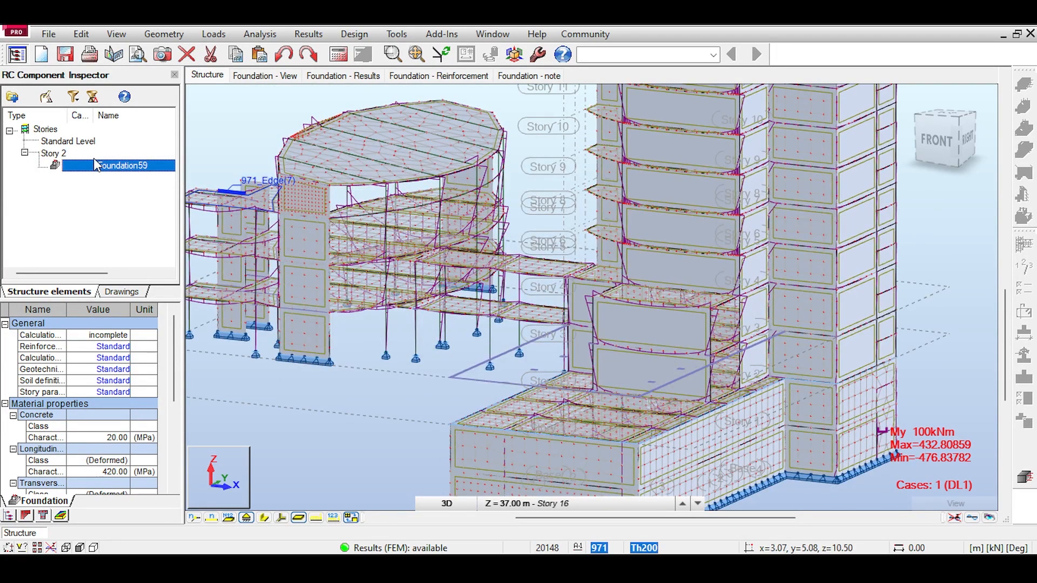
- Calculate Foundation59 without generating drawings or keeping existing reinforcement
click(94, 165)
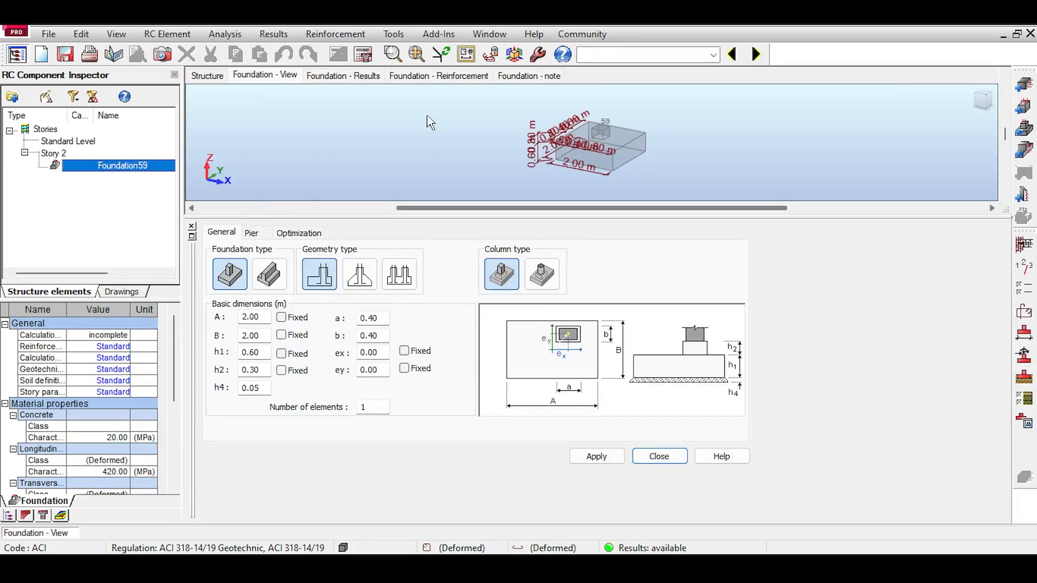
scroll(626, 113, up, 5)
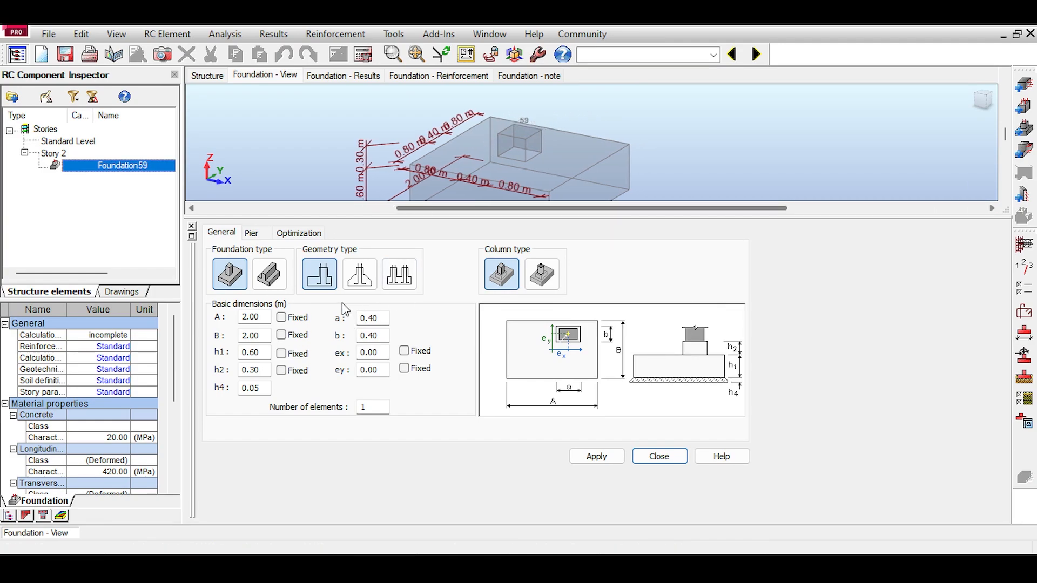
click(361, 56)
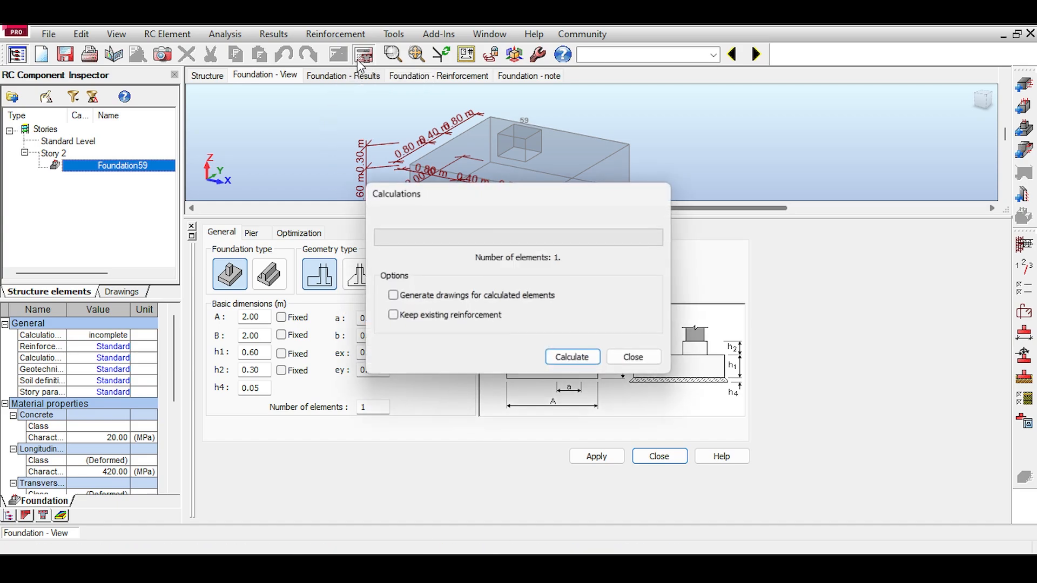
click(570, 356)
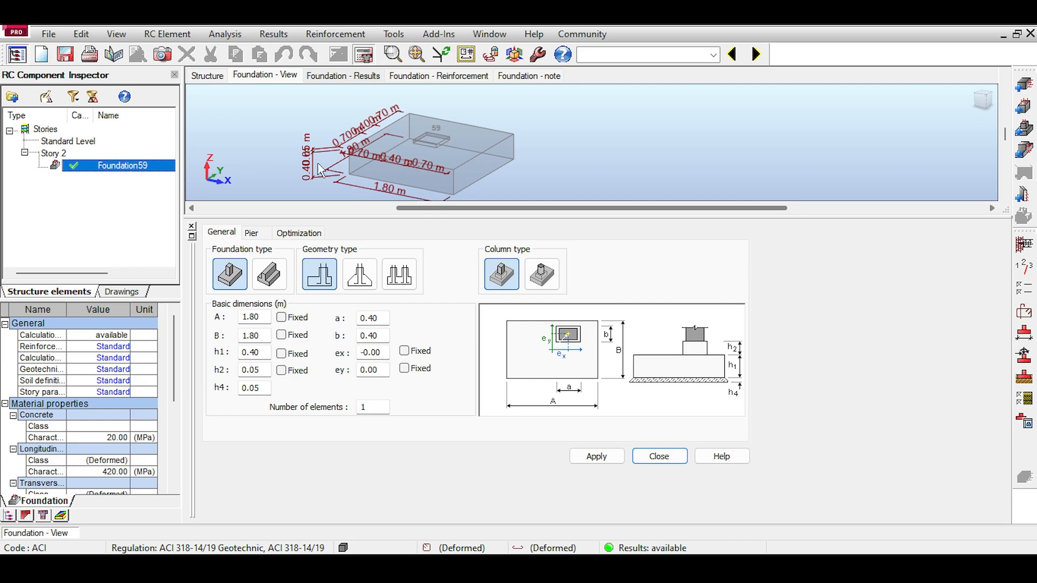
- Examine the calculated footing's 3D geometry and dimensions, and compare it with the structure model
scroll(324, 162, up, 3)
scroll(416, 144, down, 1)
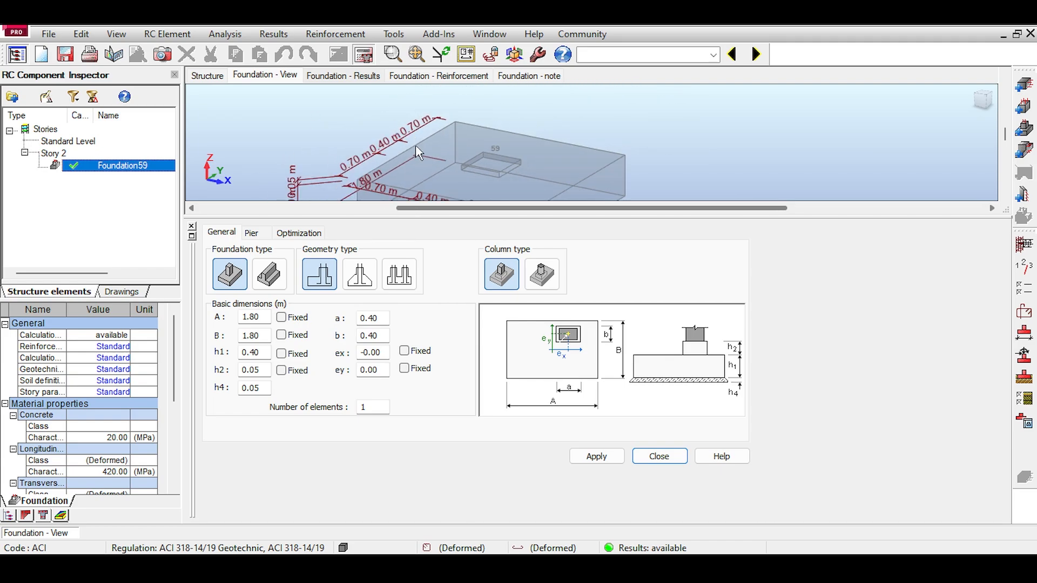
middle_drag(413, 116, 376, 116)
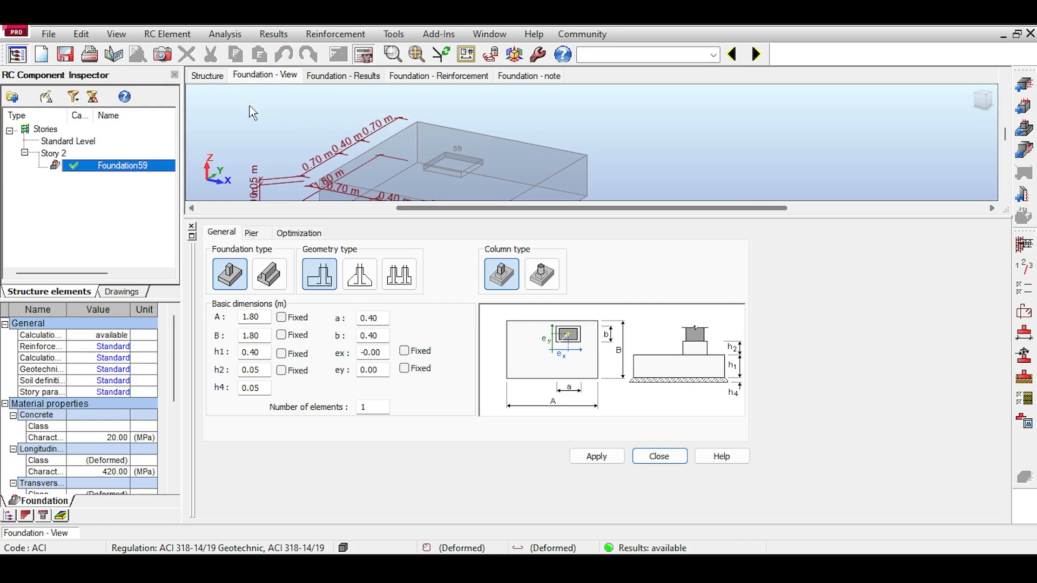
click(220, 77)
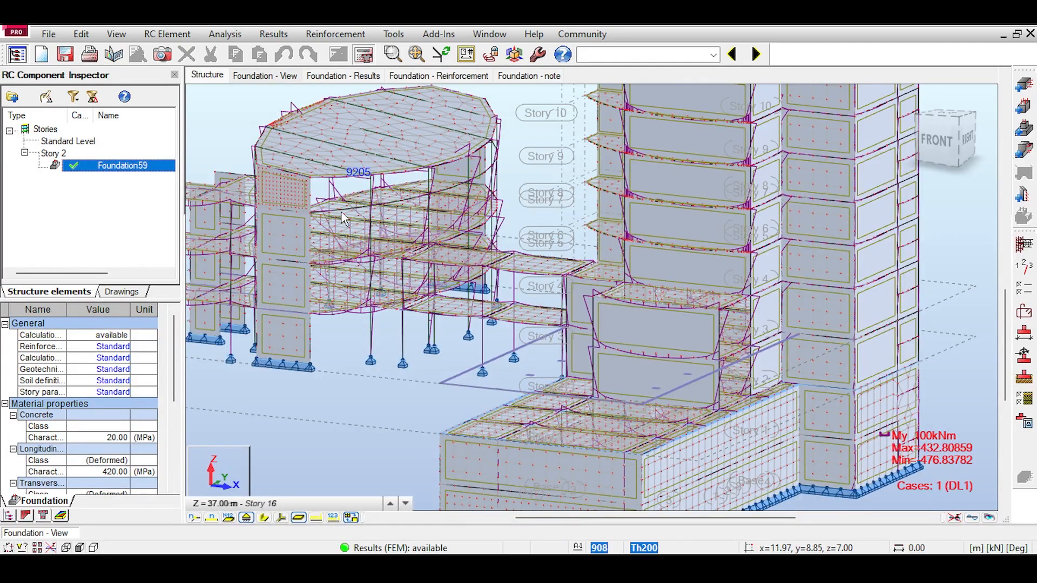
click(264, 75)
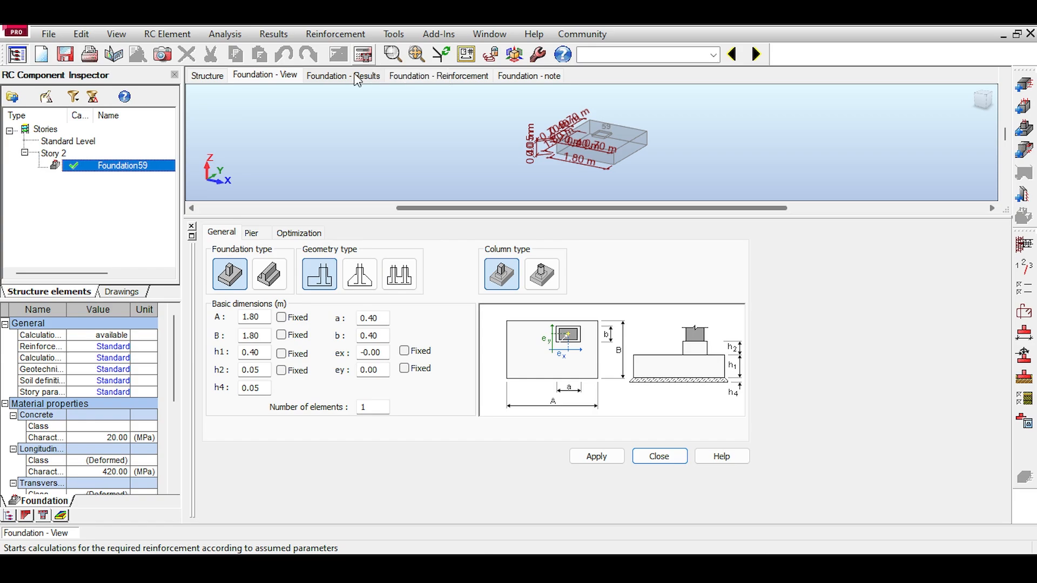
- Review the footing's design results and show its reinforcement in an isometric view
click(335, 81)
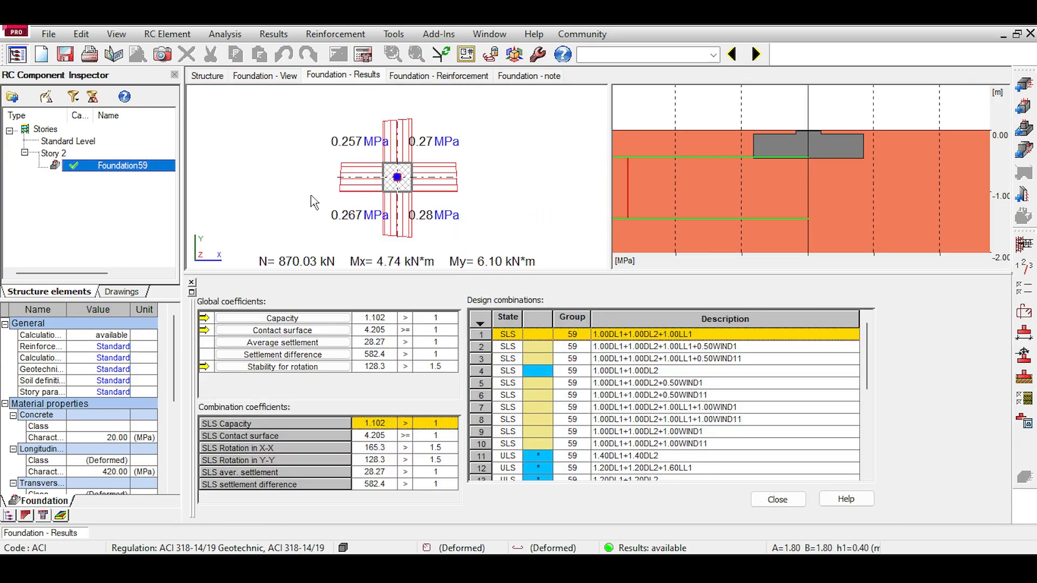
click(405, 75)
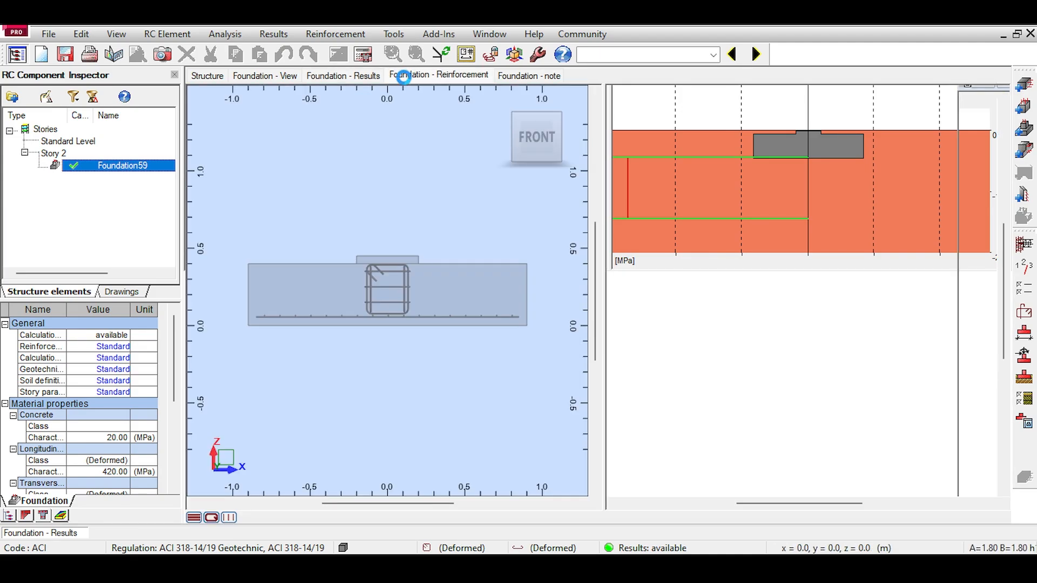
click(540, 132)
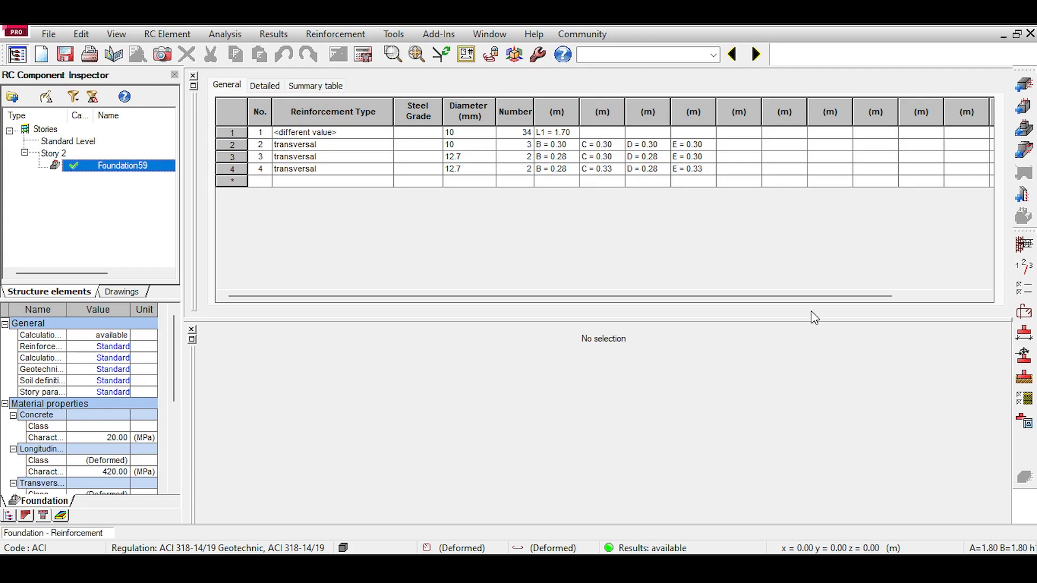
- Dock the reinforcement table beside the bar properties and select the footing's bottom mesh bars in the plan view
click(196, 88)
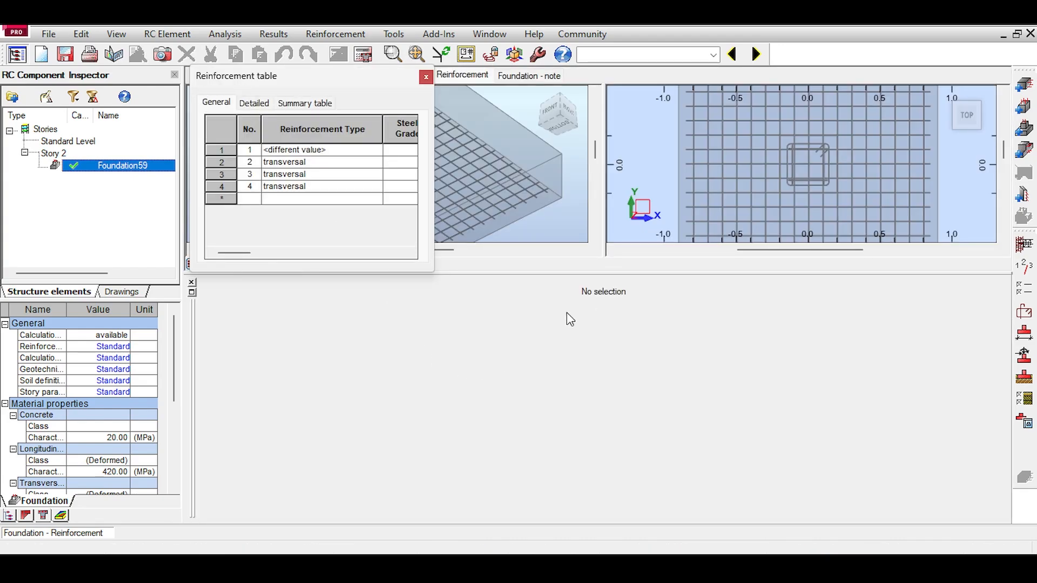
drag(566, 312, 518, 320)
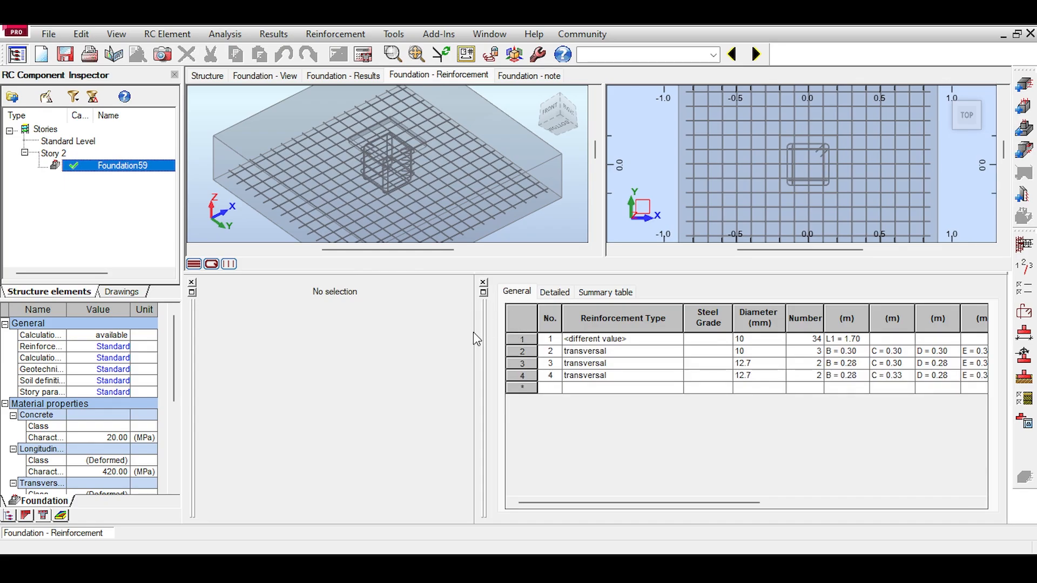
scroll(443, 182, down, 3)
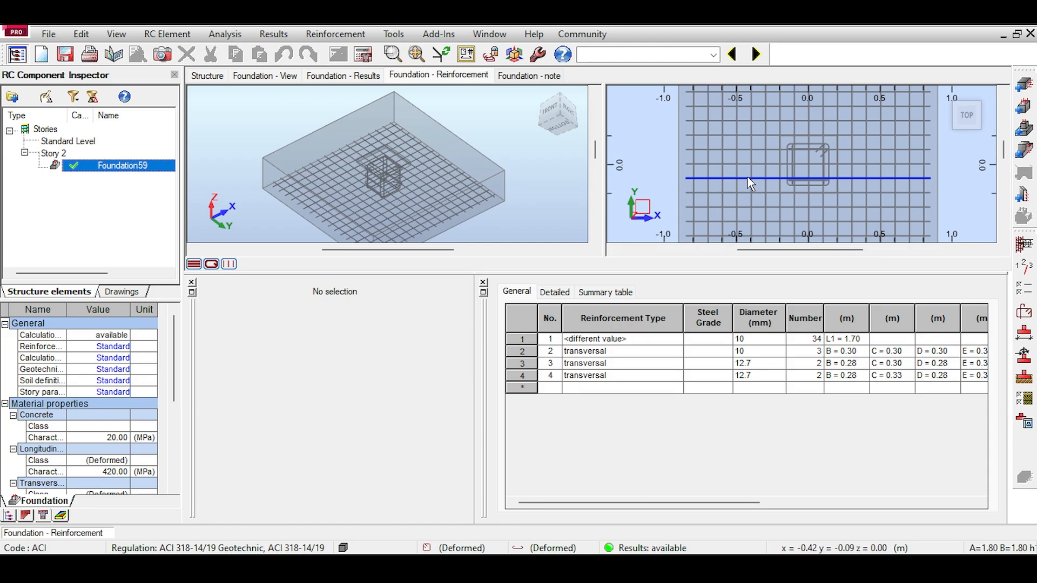
click(750, 184)
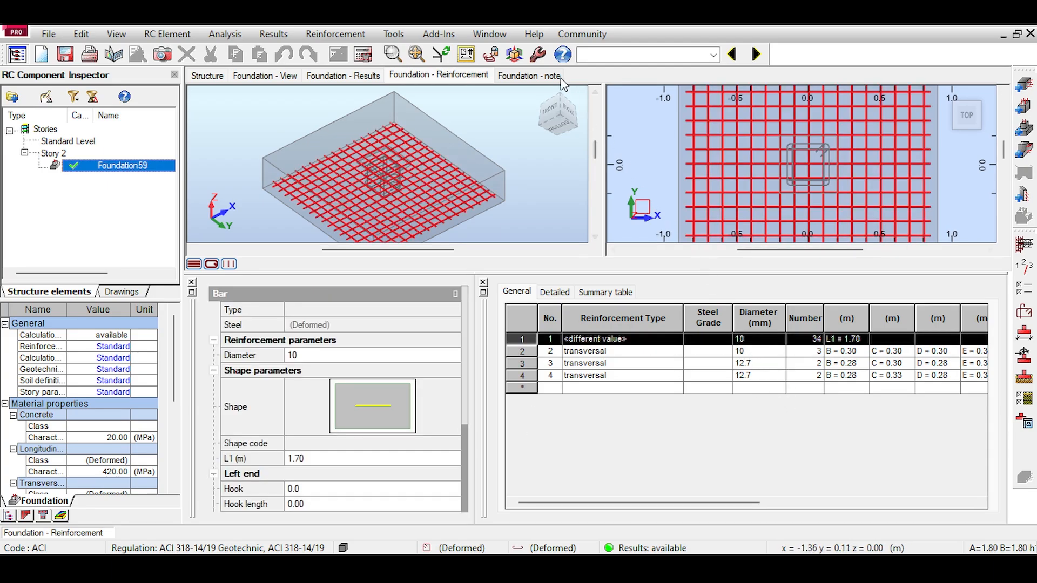
- Open the calculation note for Foundation59 and read through its basic data, load combinations and geotechnical design
click(538, 76)
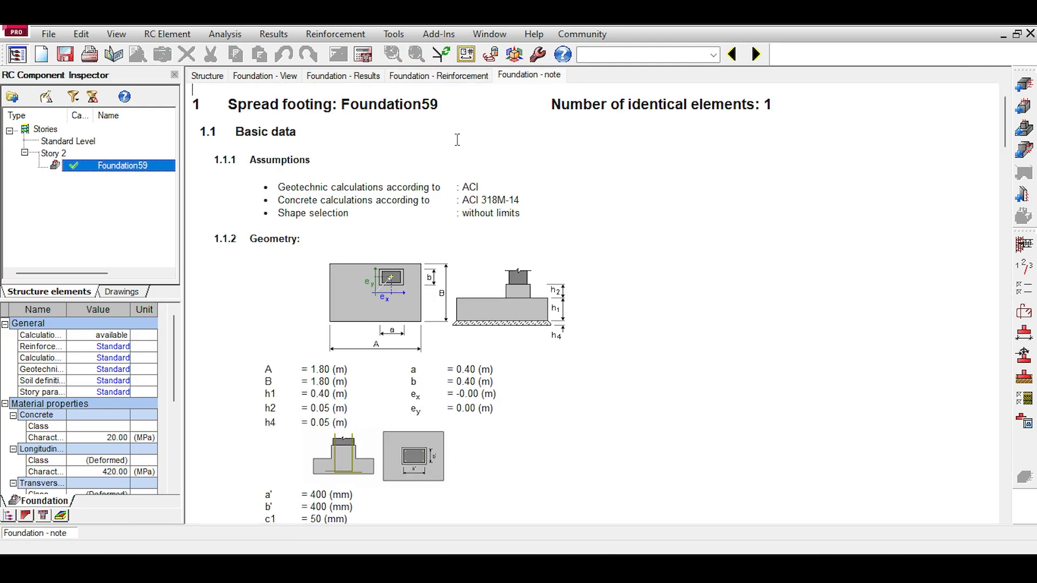
scroll(419, 244, down, 10)
scroll(419, 244, down, 8)
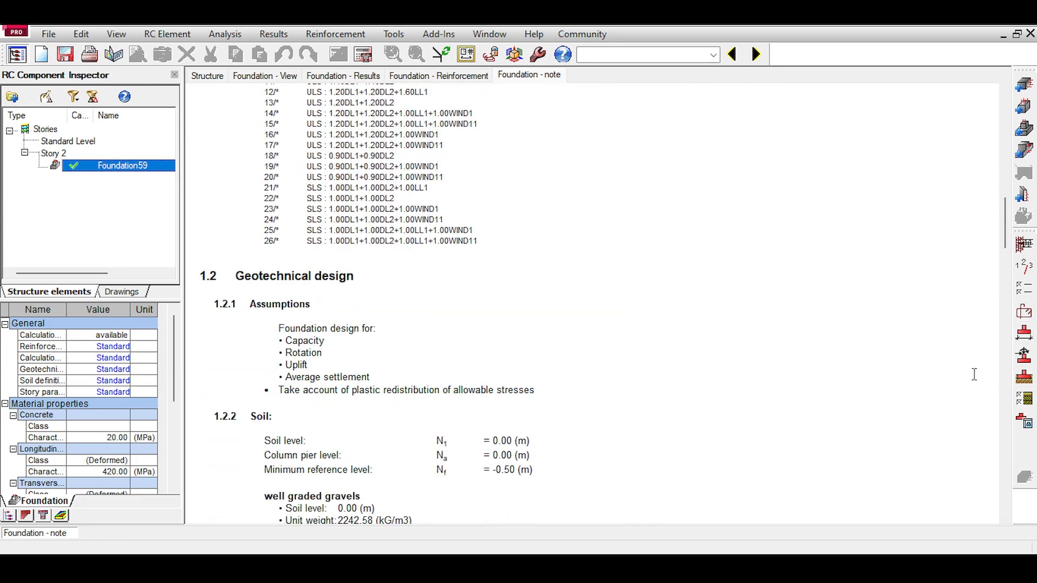
- Generate the final reinforcement drawing for Foundation59
click(1023, 420)
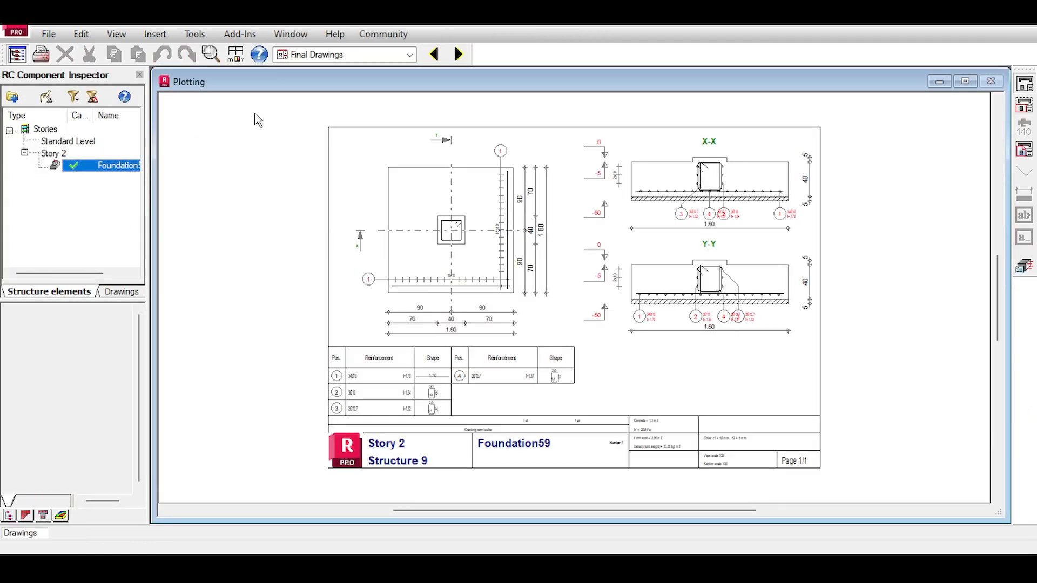
click(99, 168)
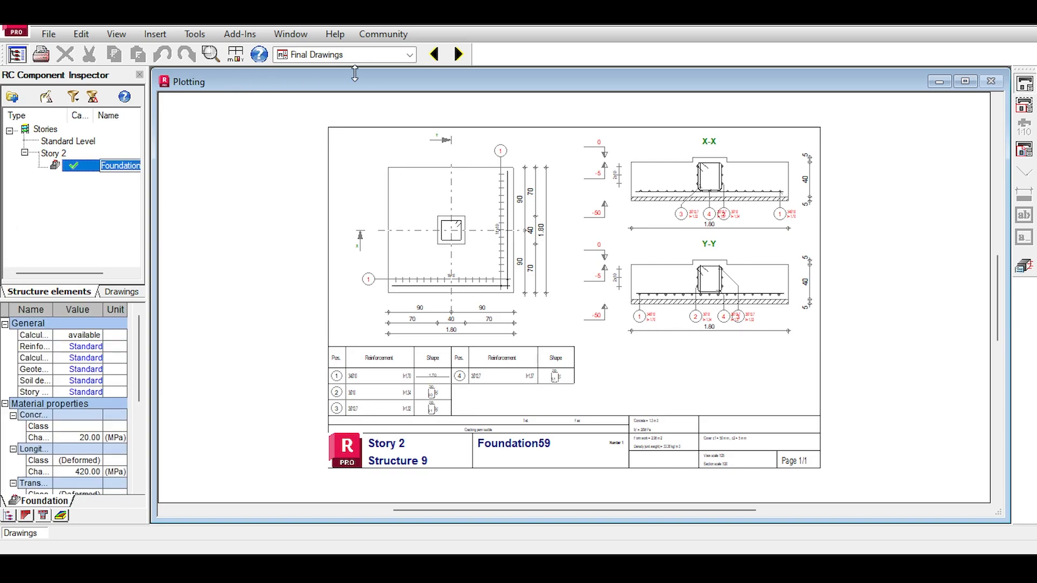
- Return to the Provided reinforcement layout and reopen the geometry view of Foundation59
click(354, 55)
click(332, 153)
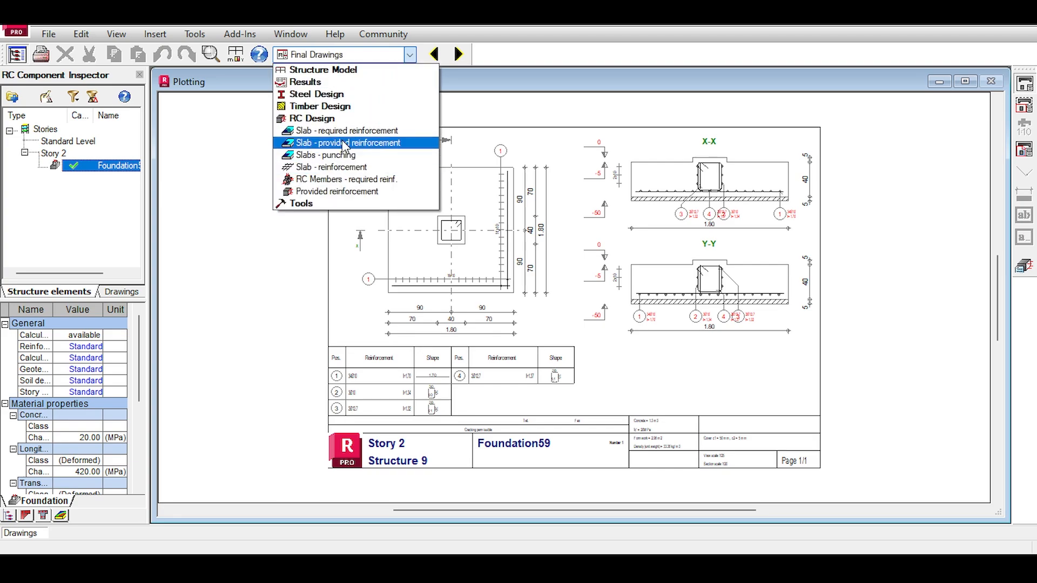
click(349, 191)
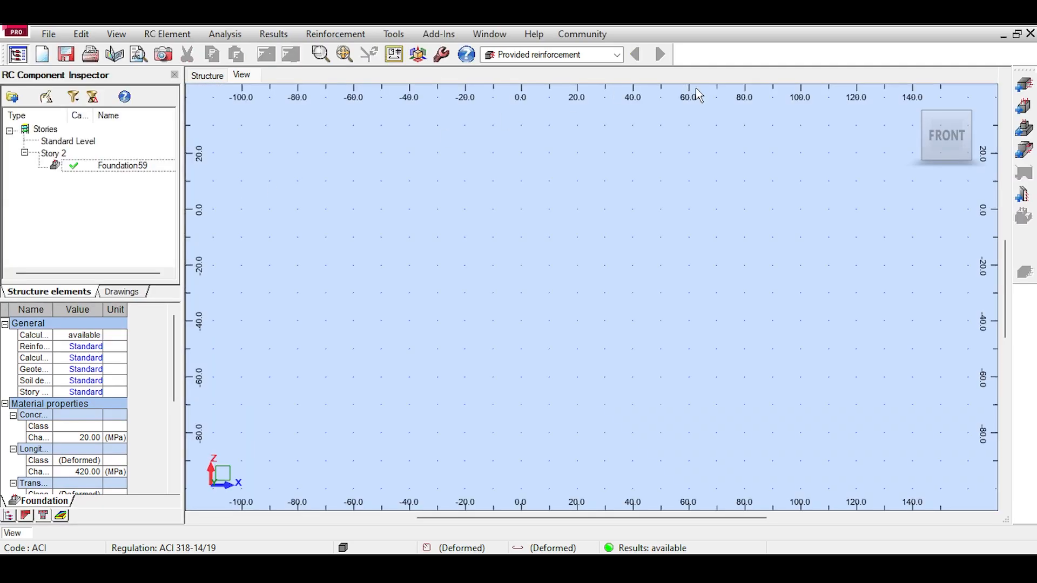
double_click(97, 168)
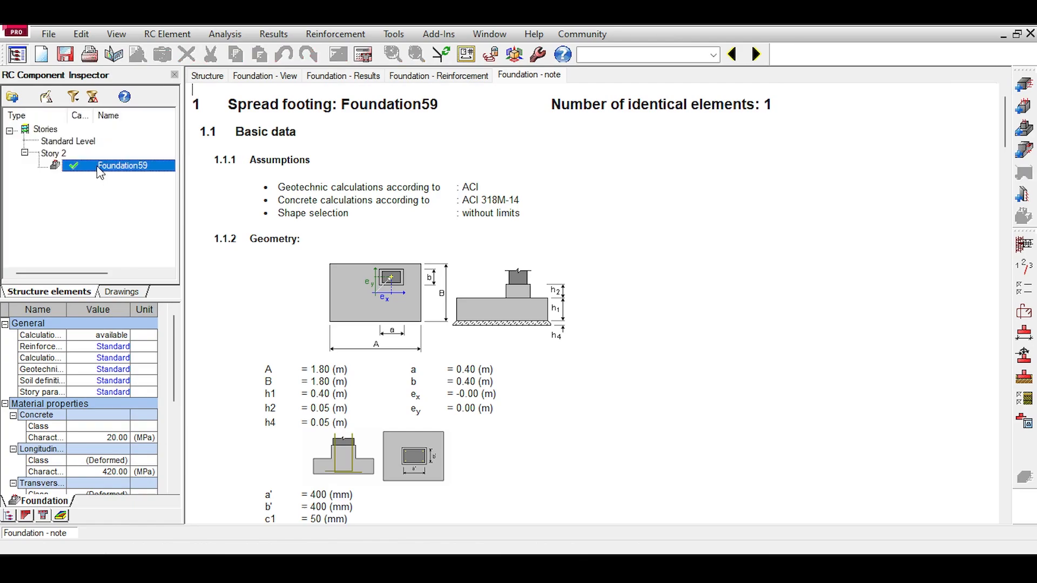
click(265, 76)
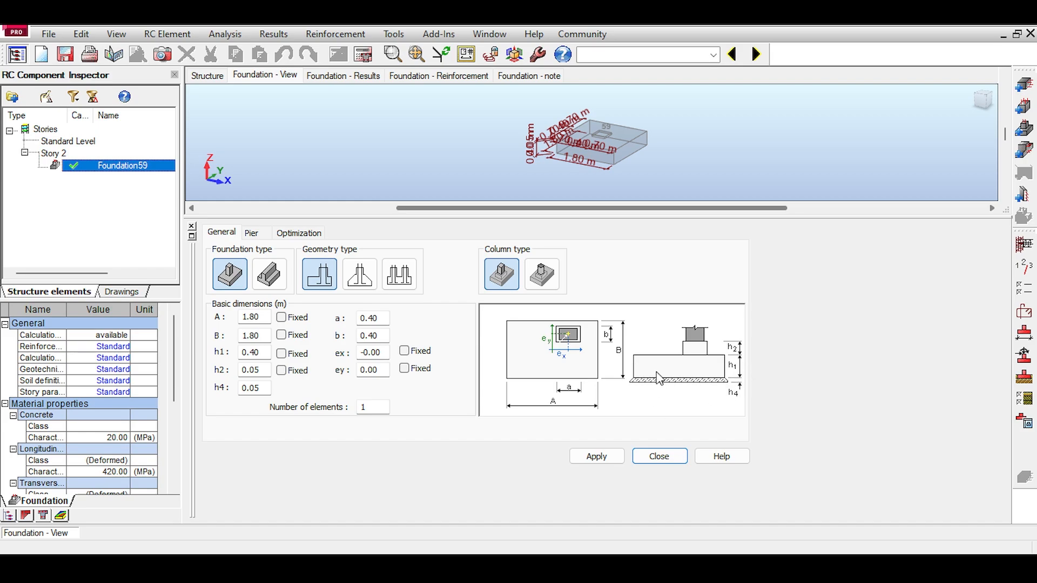
- Go through the footing's basic dimensions A, B, h1, h2 and h4
click(249, 317)
click(248, 335)
click(248, 352)
click(248, 370)
click(253, 386)
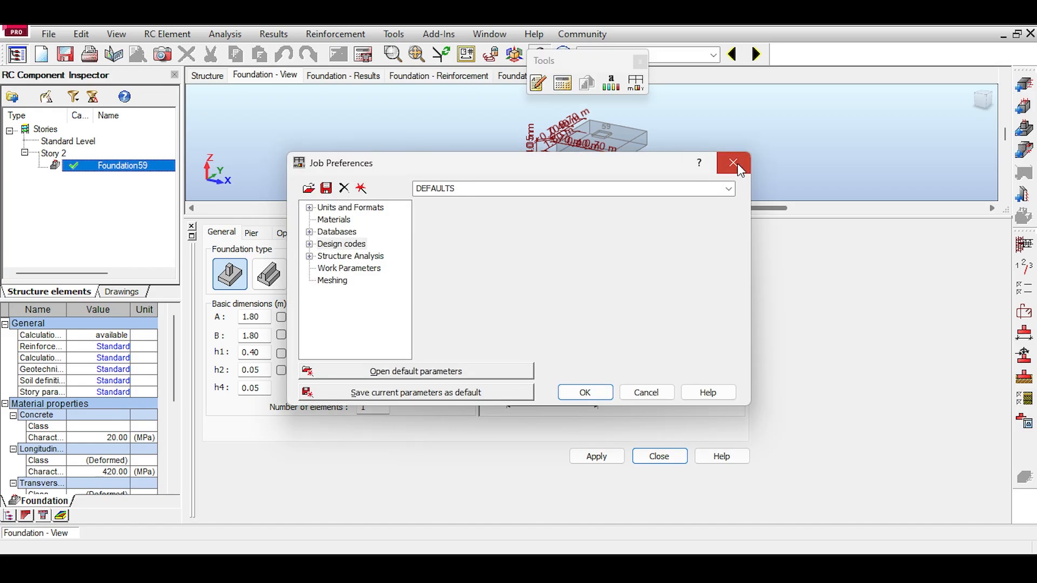
click(737, 163)
click(562, 82)
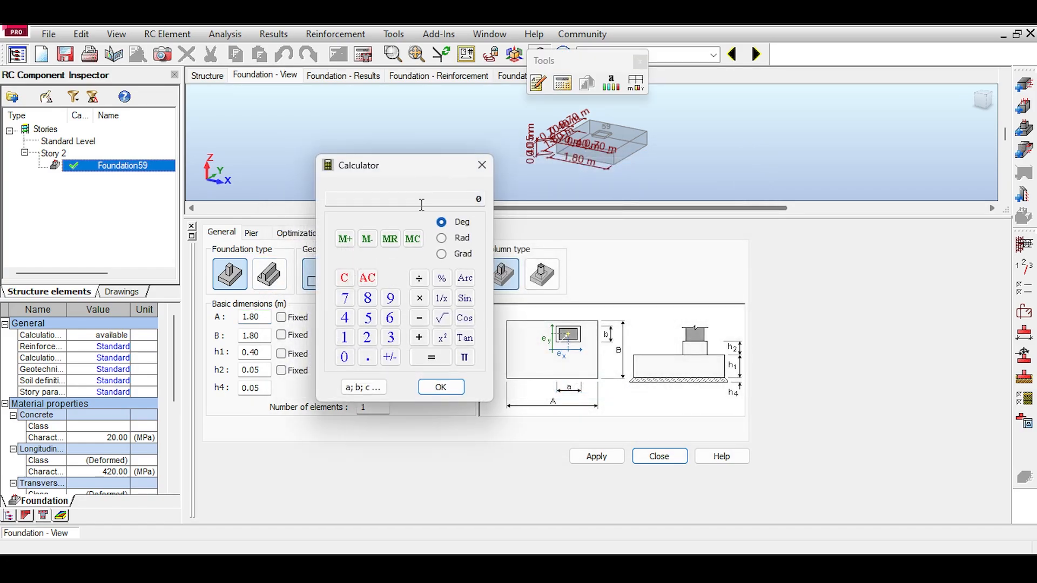
click(482, 165)
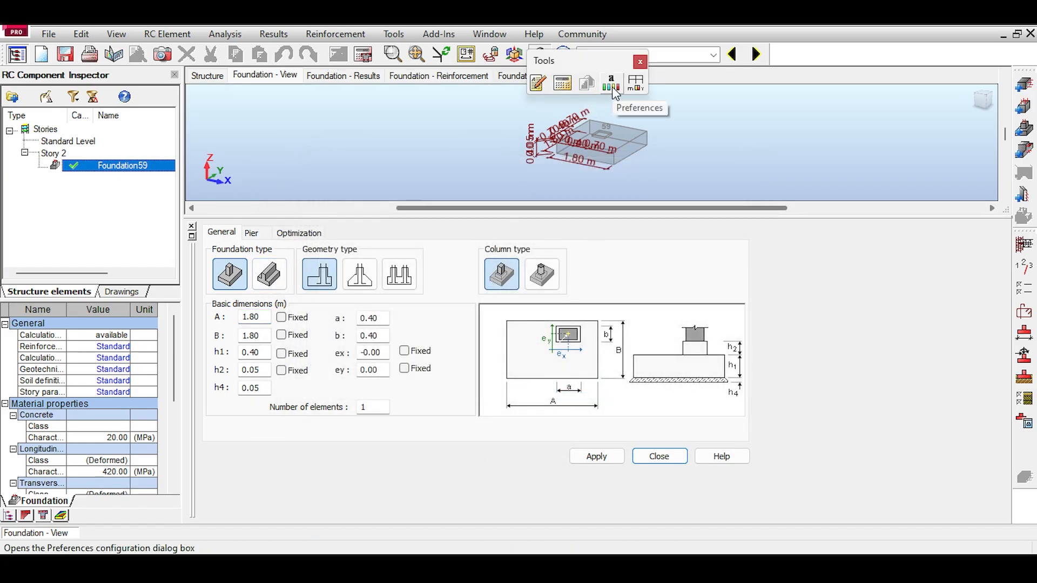
- Turn off the Calculator in edit fields option in the General Parameters of the program preferences and accept
click(394, 34)
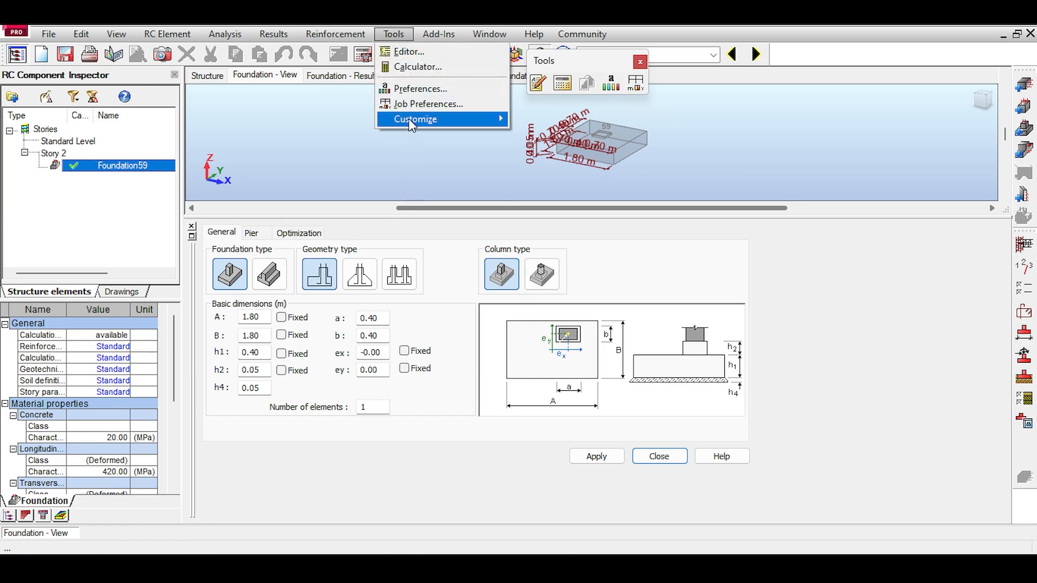
click(416, 89)
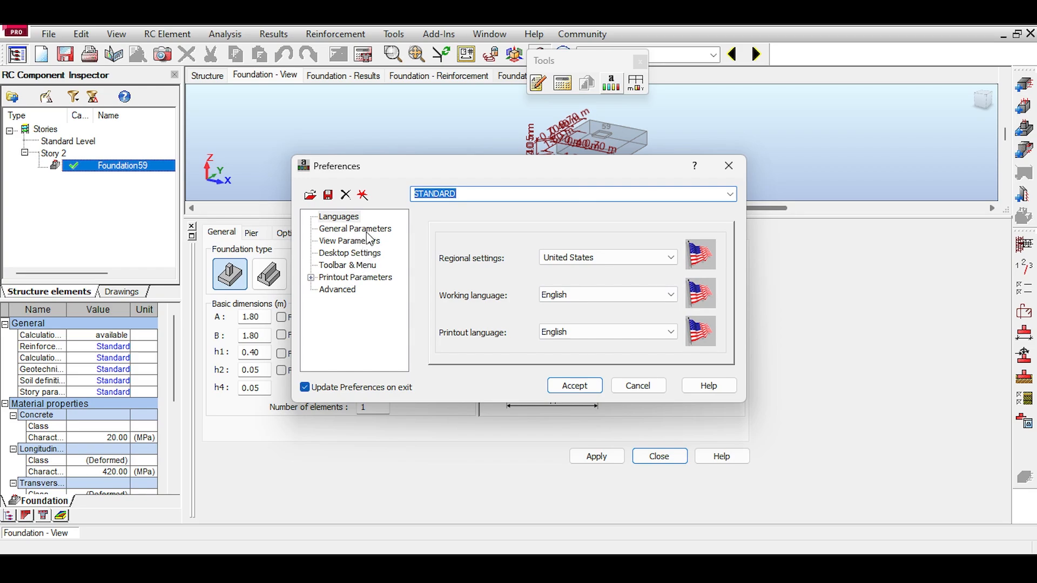
click(371, 234)
click(451, 355)
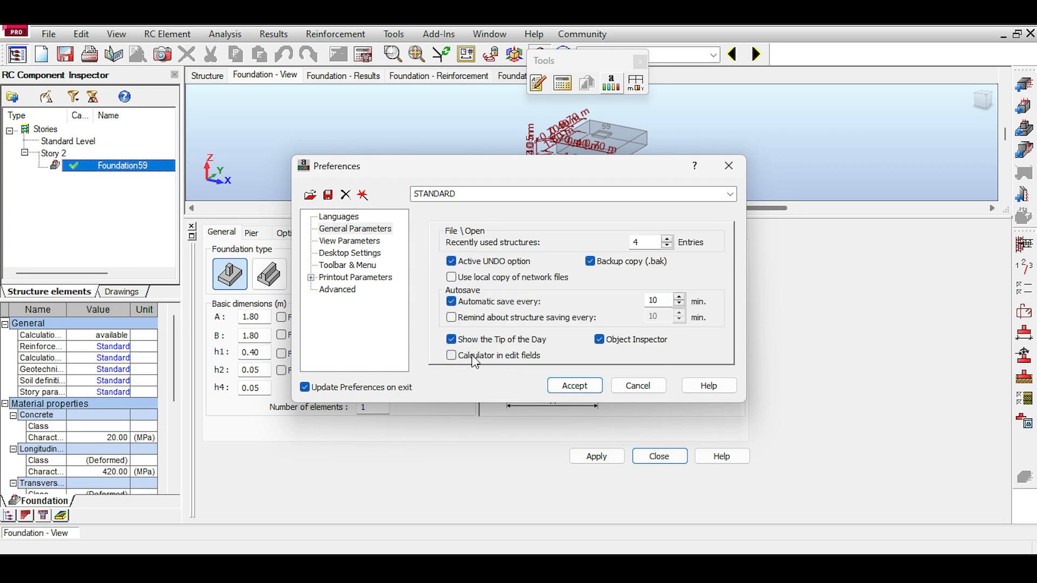
click(560, 384)
- Try setting the footing's dimension A to 1.5 m without fixing it and recalculate the foundation
click(252, 317)
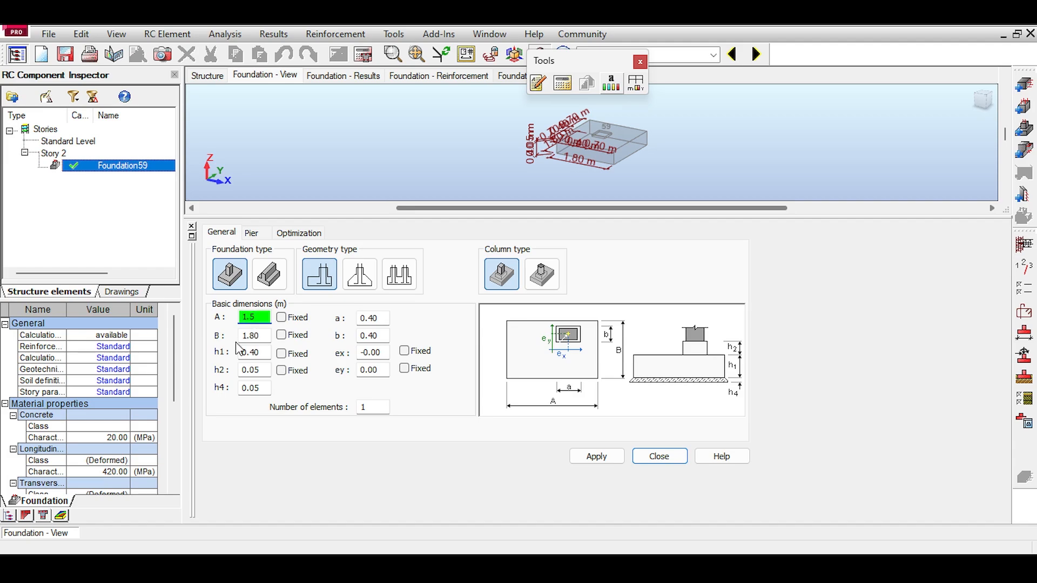
key(Return)
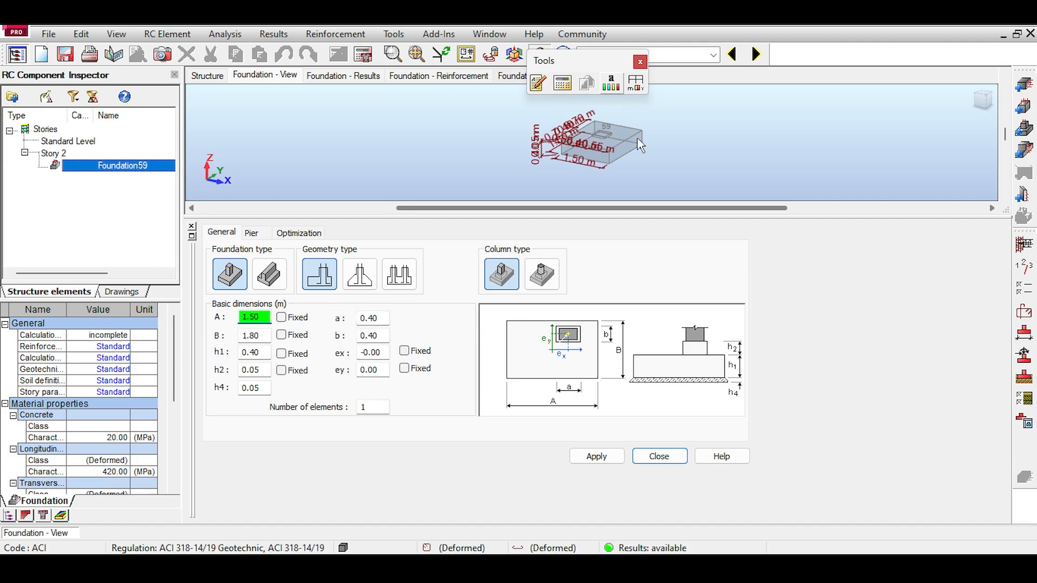
click(370, 54)
click(583, 354)
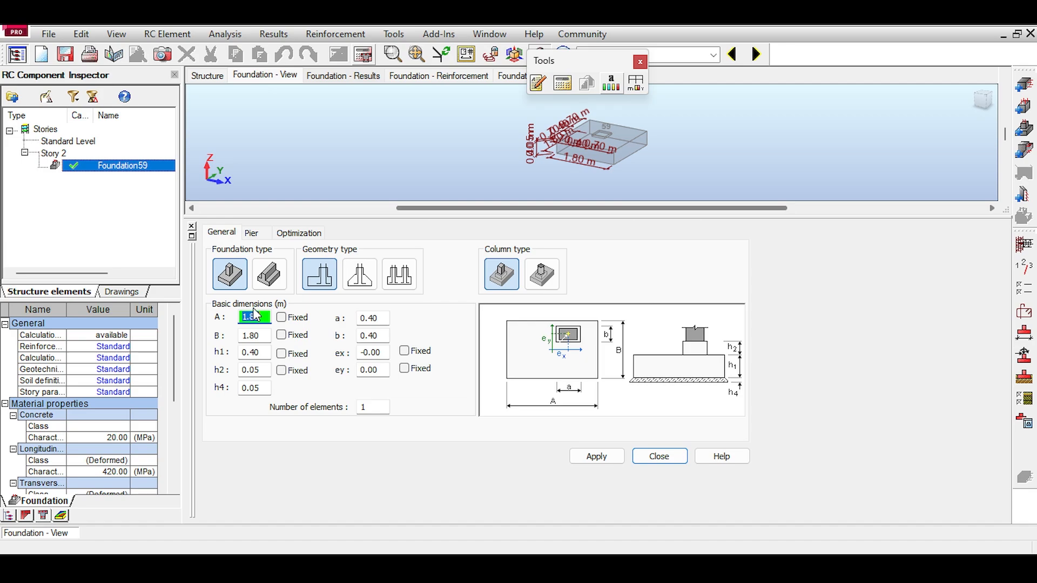
- Try recalculating the foundation with dimension A marked as fixed at 1.5 m but not applied
click(284, 318)
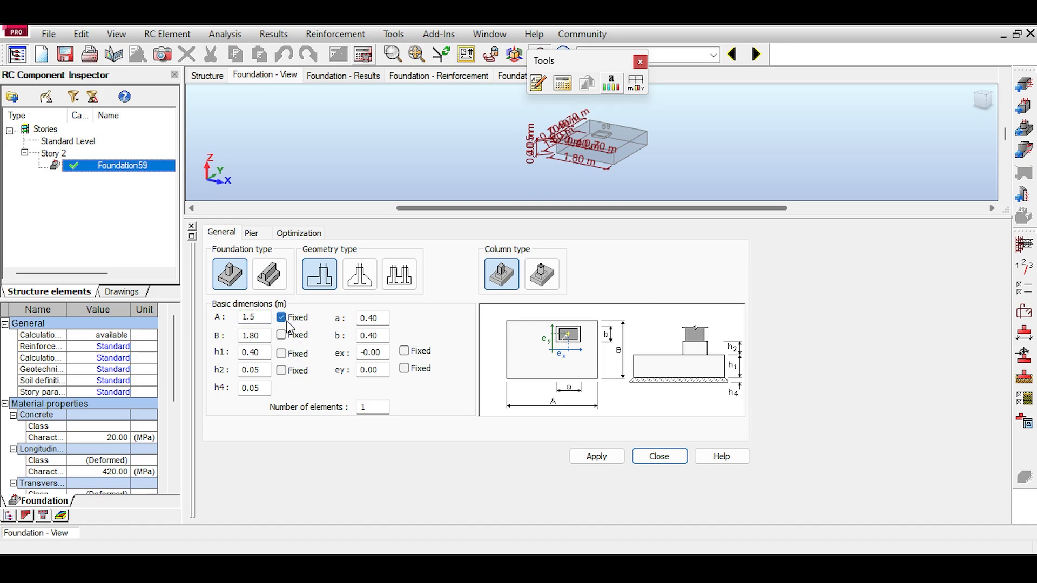
click(366, 57)
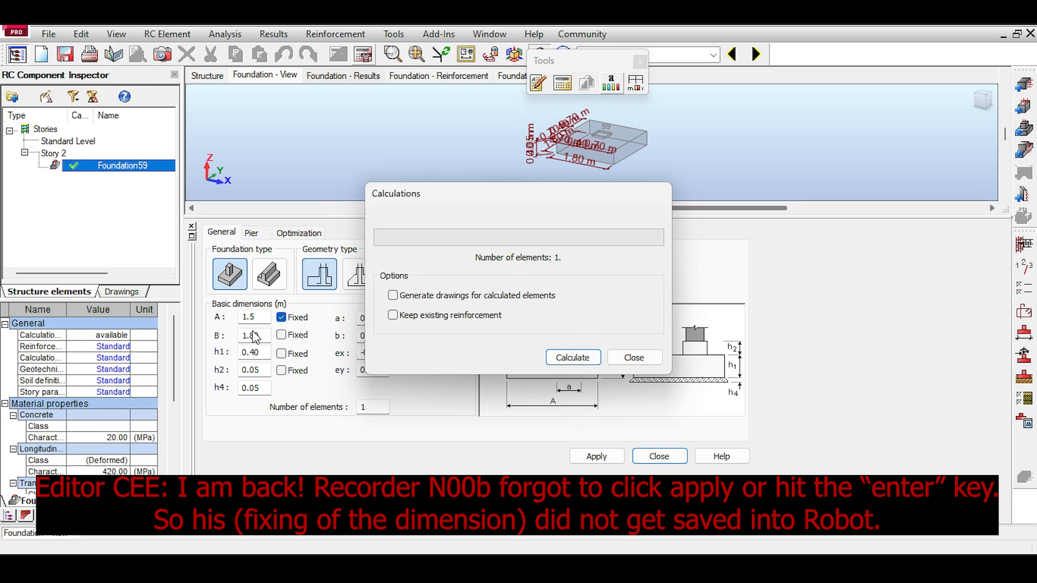
click(573, 357)
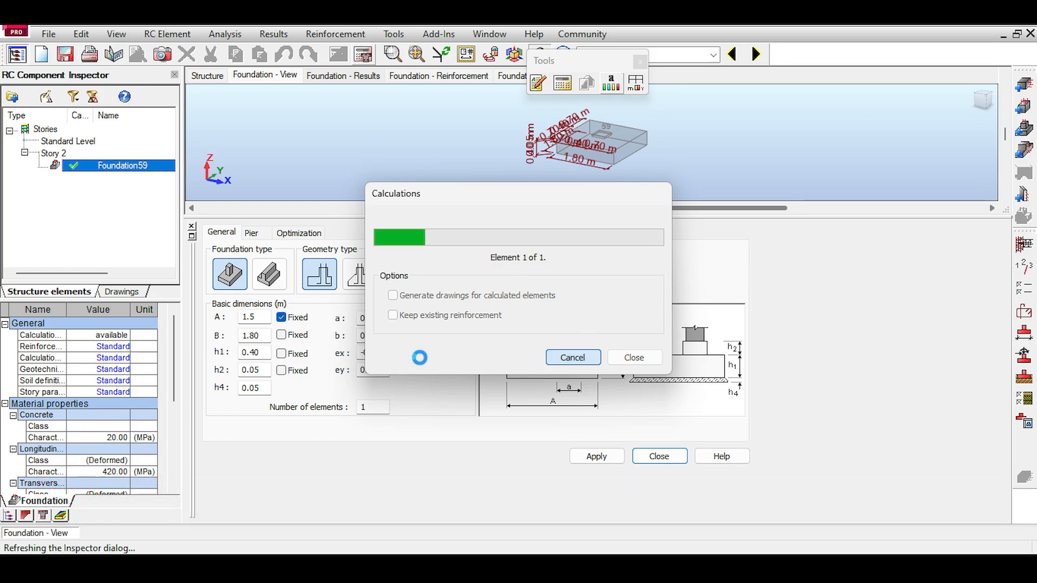
- Fix the footing's dimension A, confirm its value as 1.5 m, and recalculate the foundation
click(281, 318)
double_click(253, 317)
text(11.5)
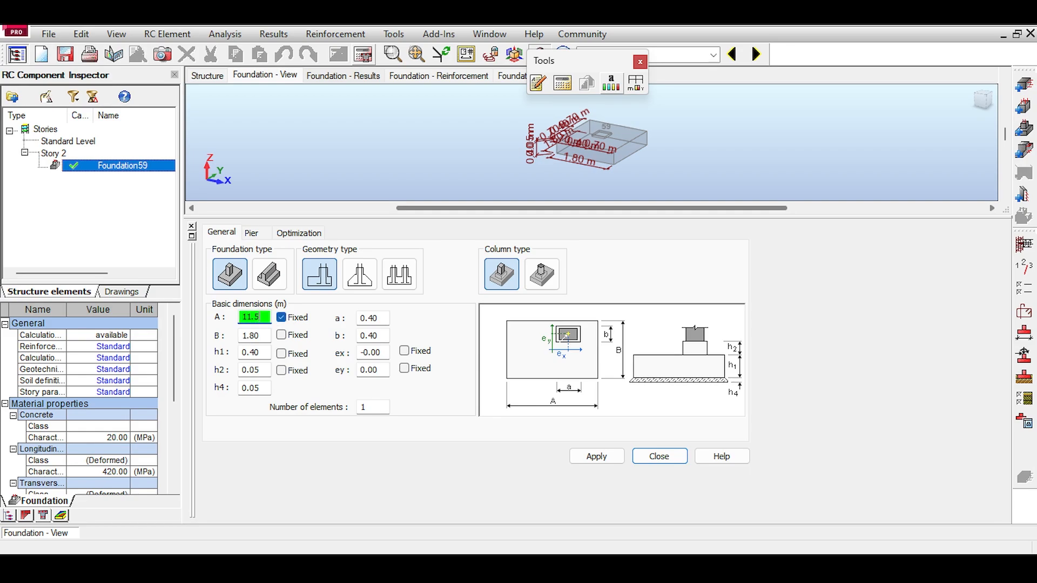
key(Return)
double_click(252, 317)
text(1)
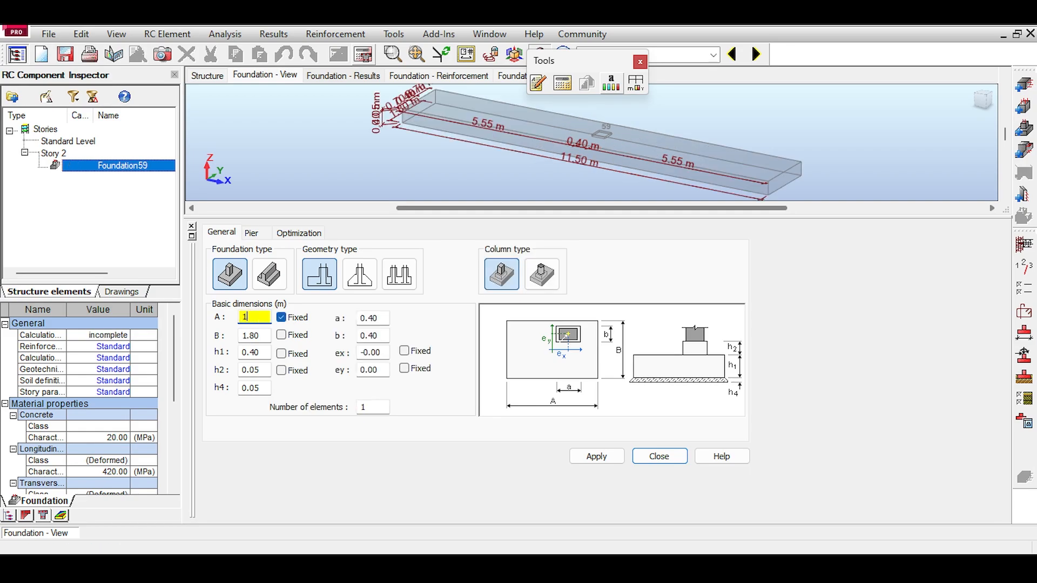
text(.5)
key(Return)
click(363, 54)
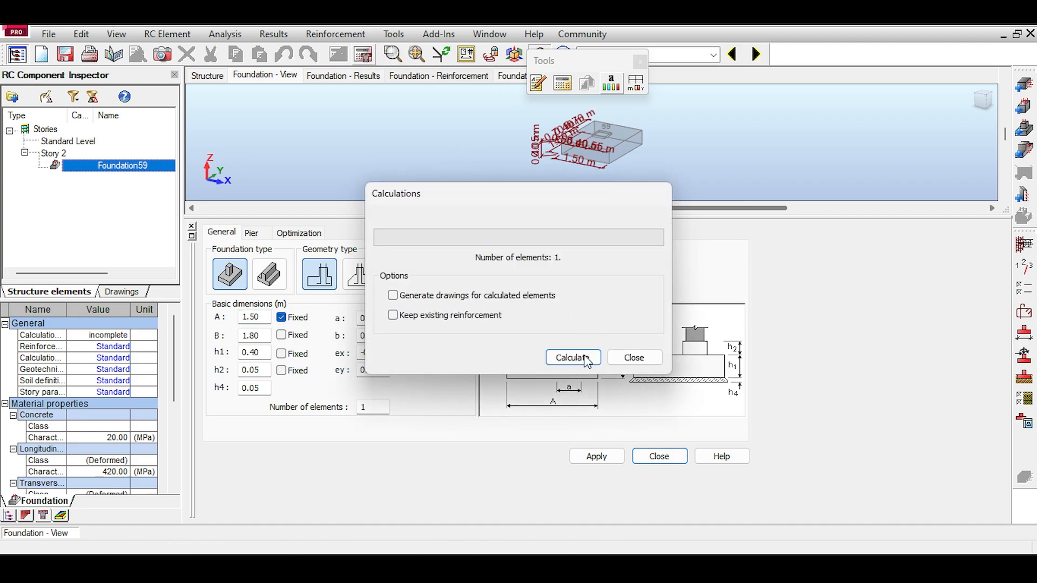
click(584, 365)
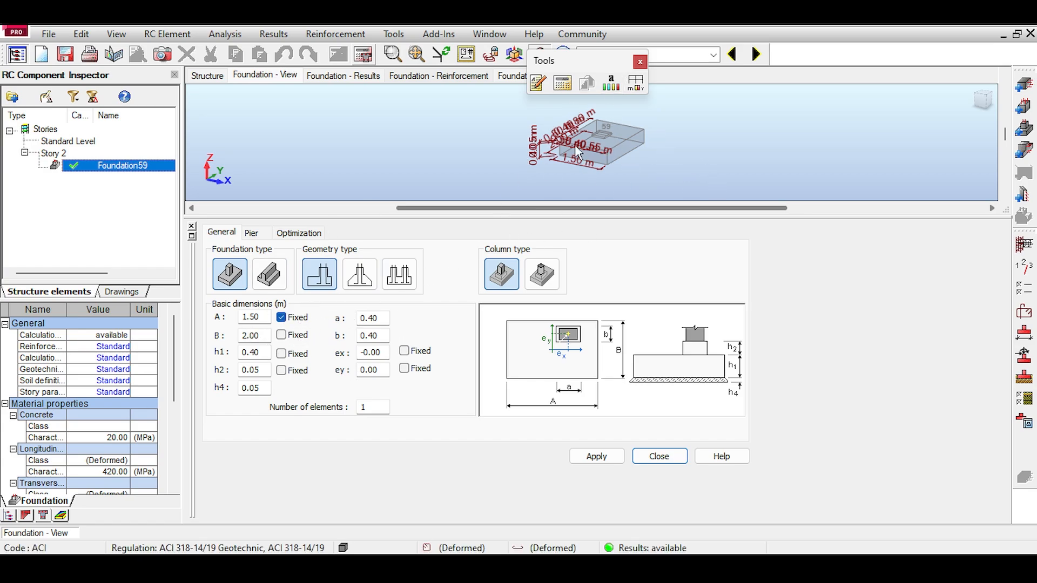
- Examine the recalculated footing's proportions in its 3D geometry view
middle_drag(639, 112, 599, 150)
scroll(599, 149, up, 1)
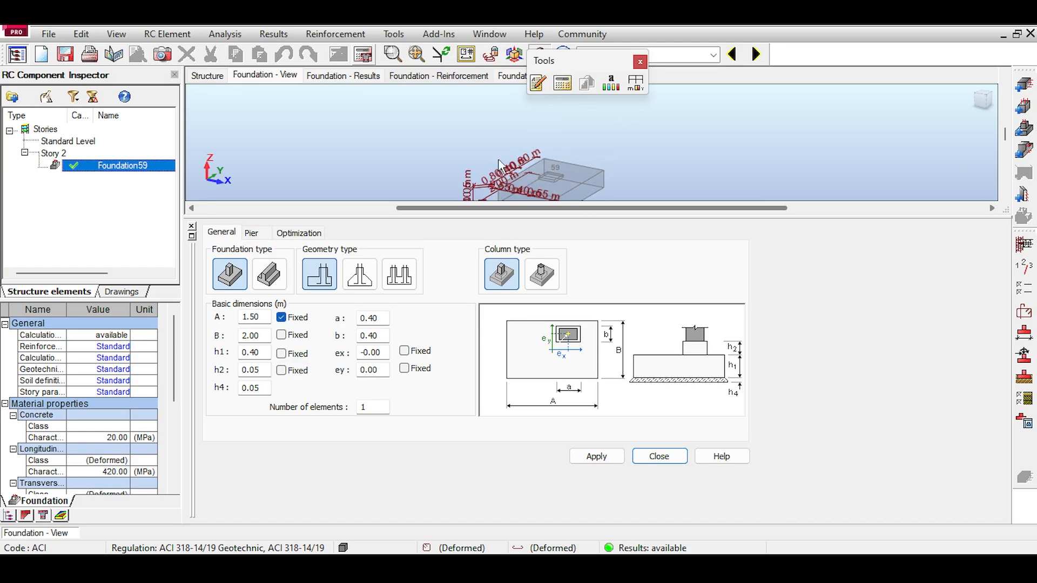
middle_drag(517, 189, 470, 170)
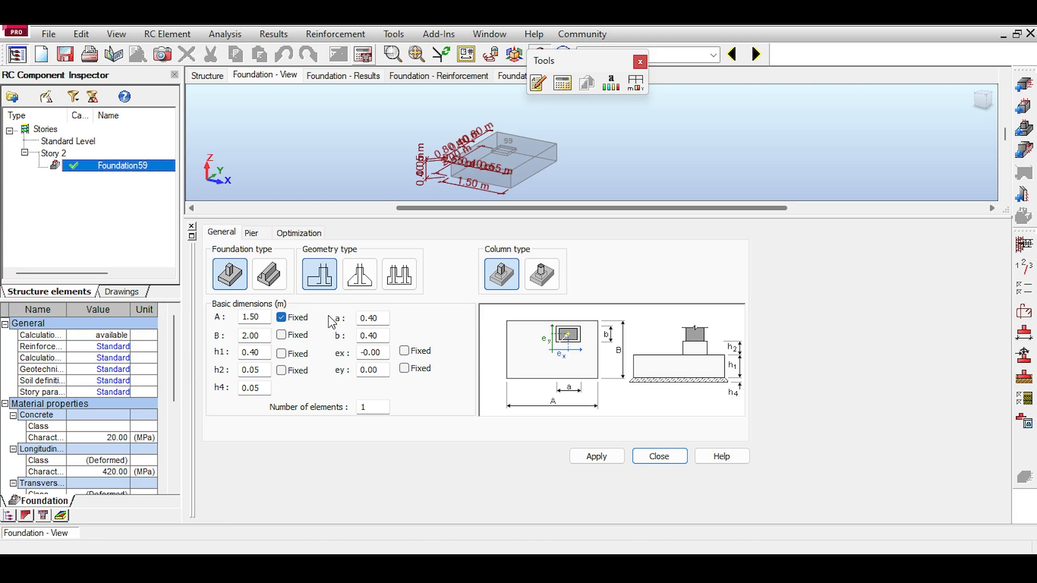
- Show the structure model, toggle the section shape display and inspect the new footing beneath its column up close
click(201, 76)
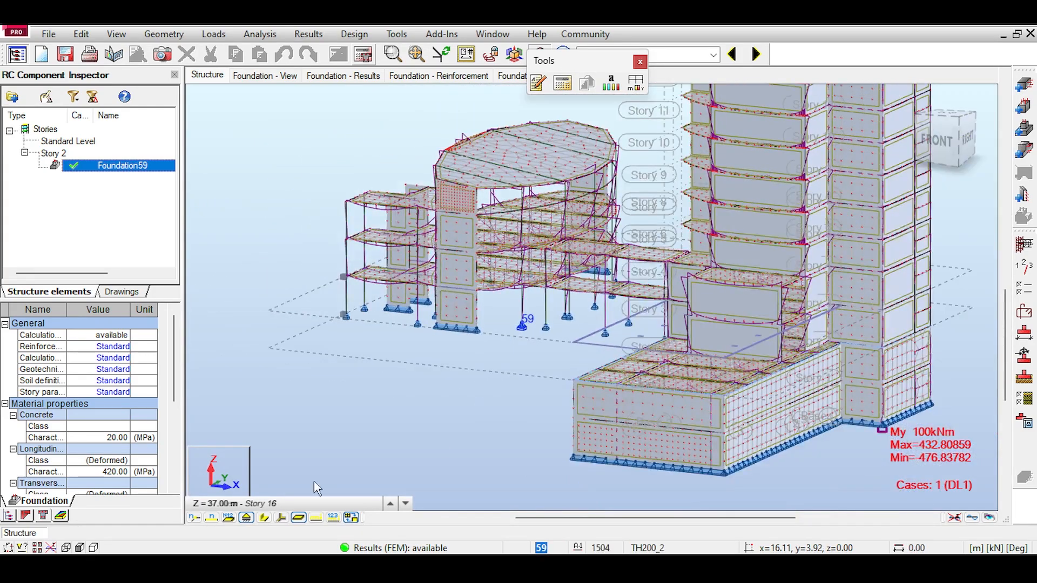
click(248, 518)
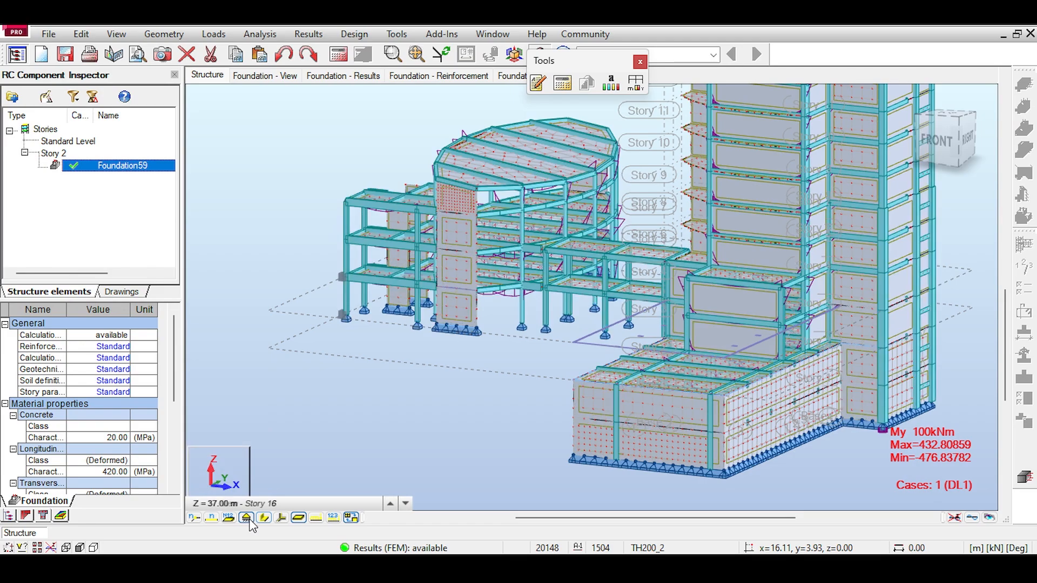
click(249, 520)
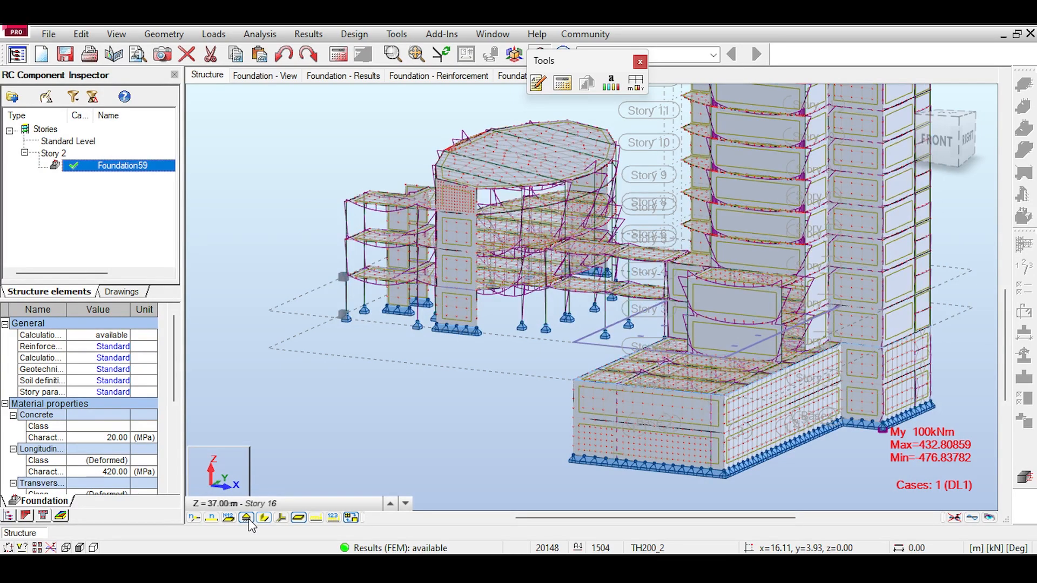
click(248, 519)
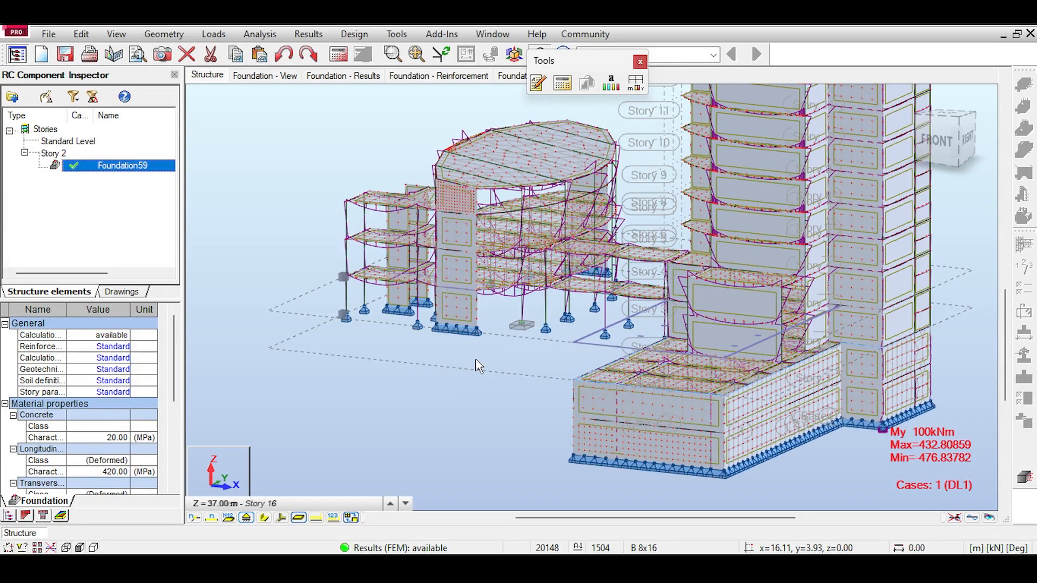
scroll(523, 331, up, 5)
scroll(524, 326, up, 4)
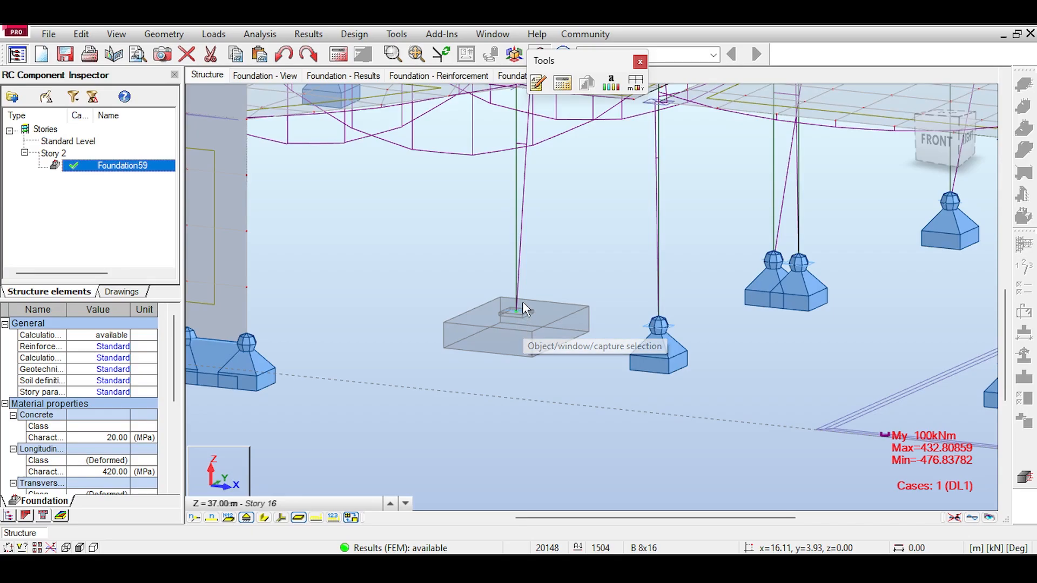
middle_drag(537, 283, 525, 284)
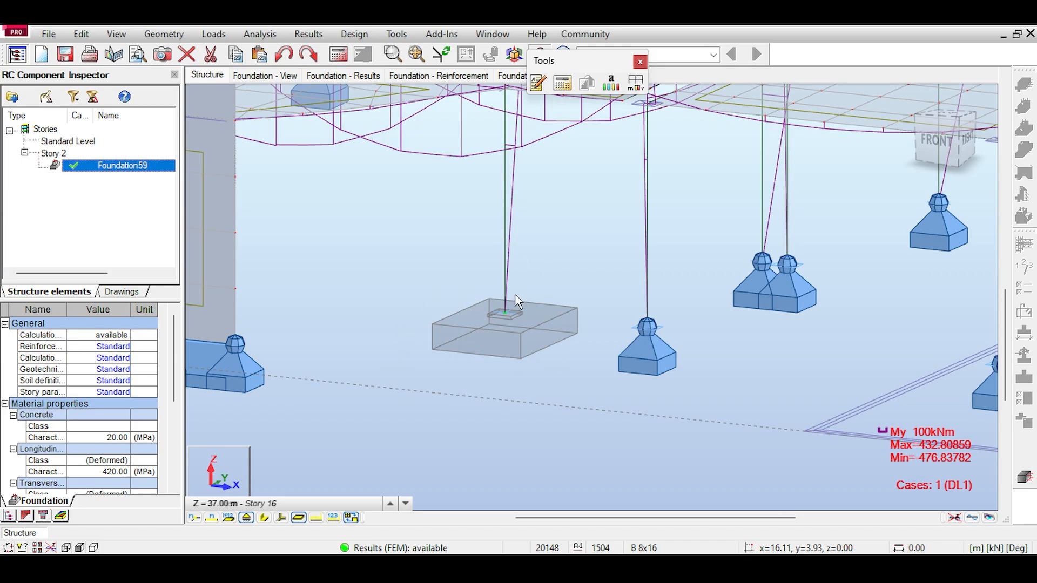
- Examine the neighbouring column supports, focusing on the two closely spaced column bases near the new footing
scroll(488, 309, down, 4)
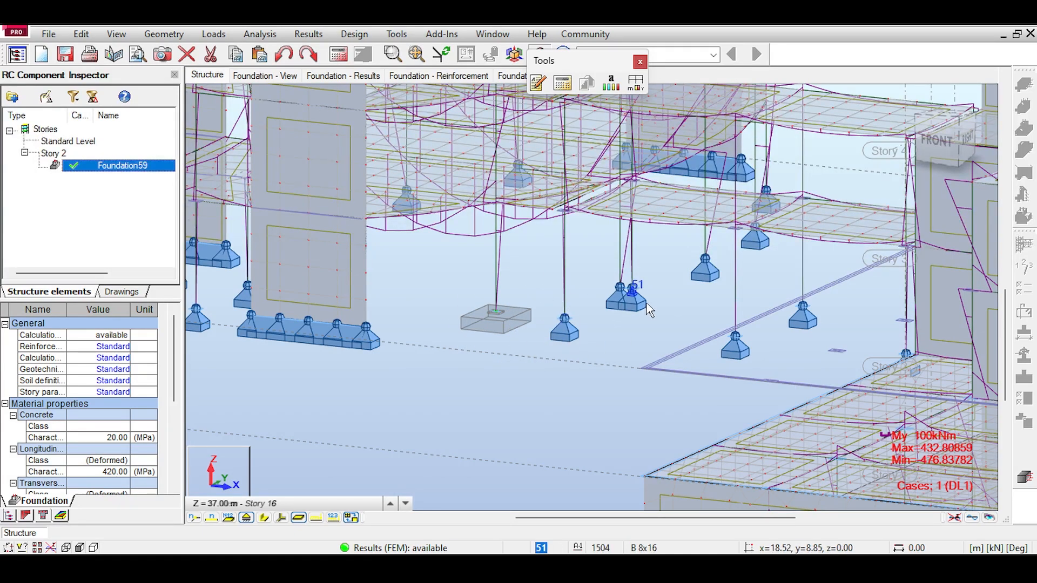
scroll(648, 310, up, 2)
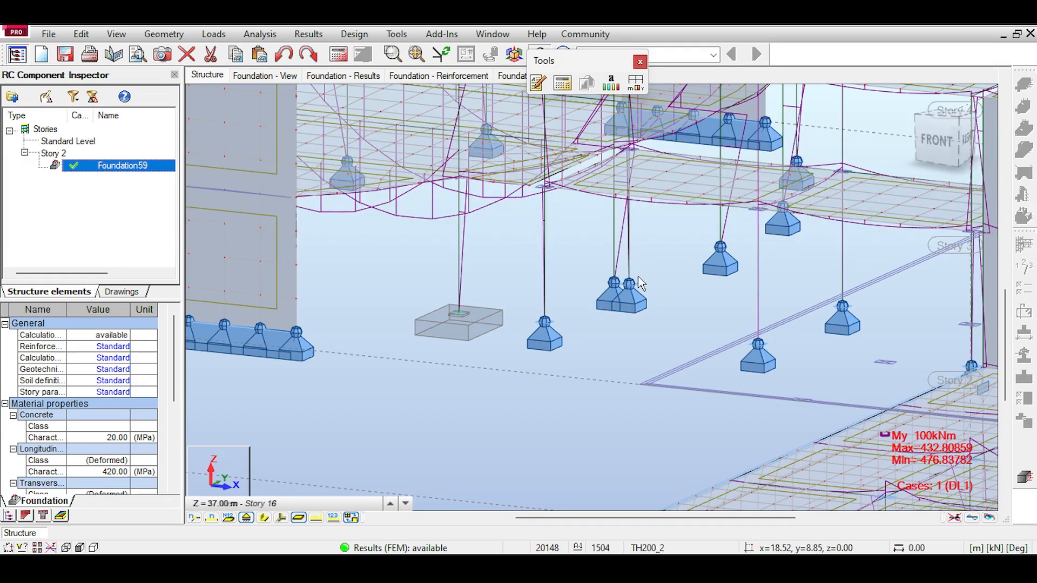
scroll(572, 349, down, 2)
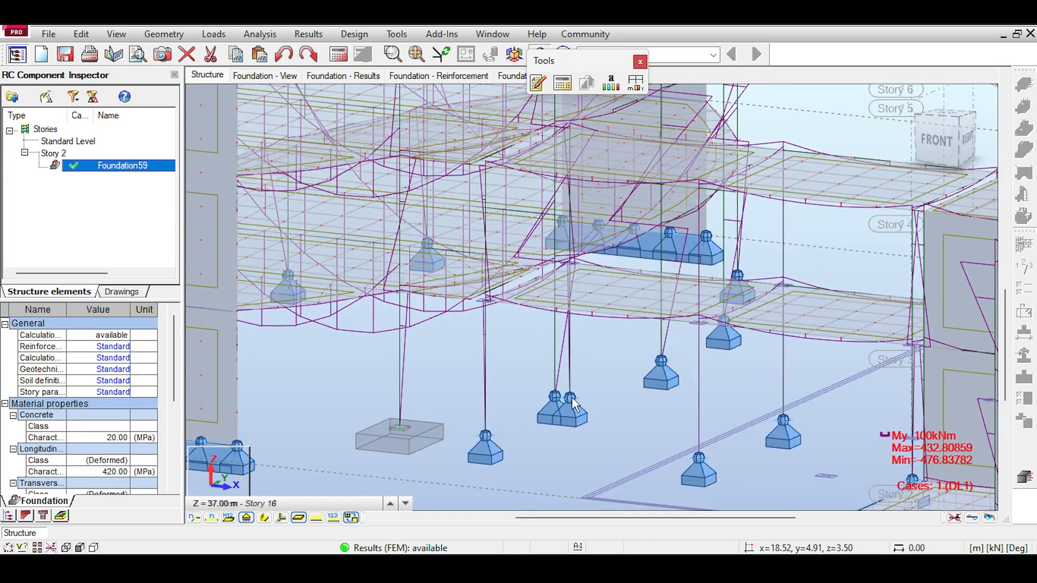
scroll(574, 404, up, 1)
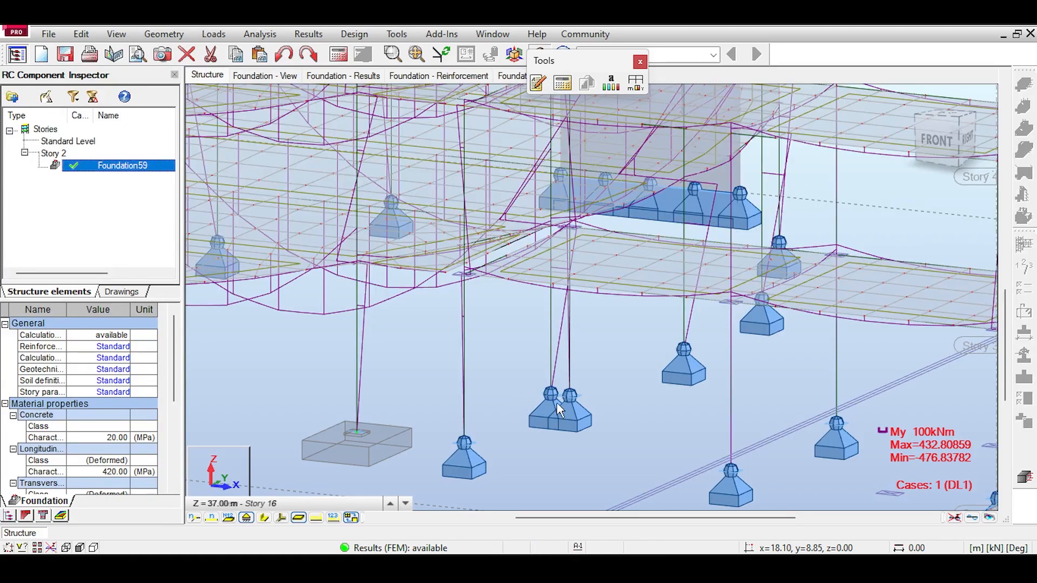
scroll(559, 408, up, 2)
middle_drag(563, 255, 570, 354)
scroll(570, 353, down, 2)
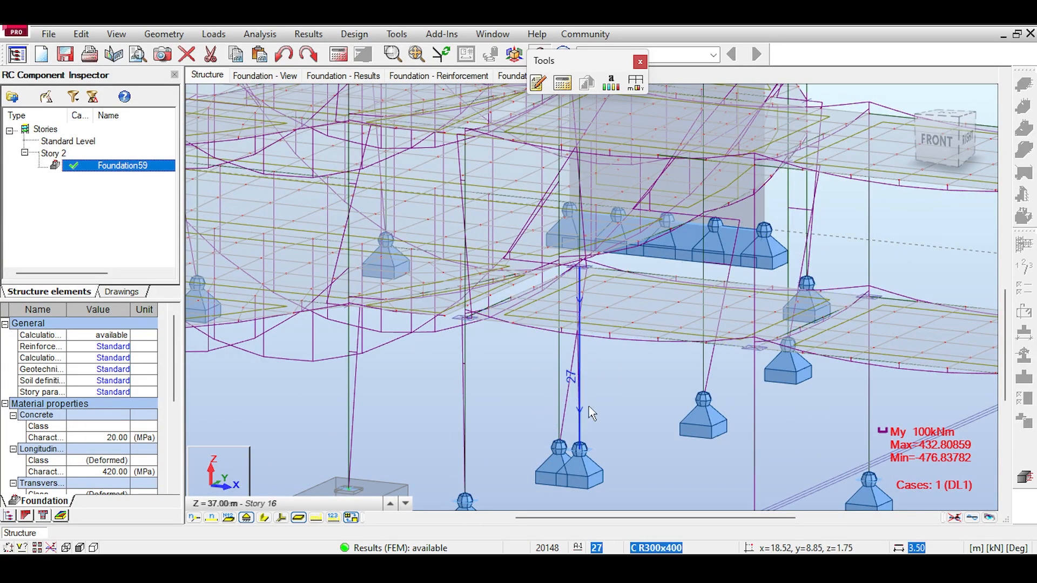
- Compare the new footing's position with the neighbouring column supports in the structure model
middle_drag(559, 396, 555, 352)
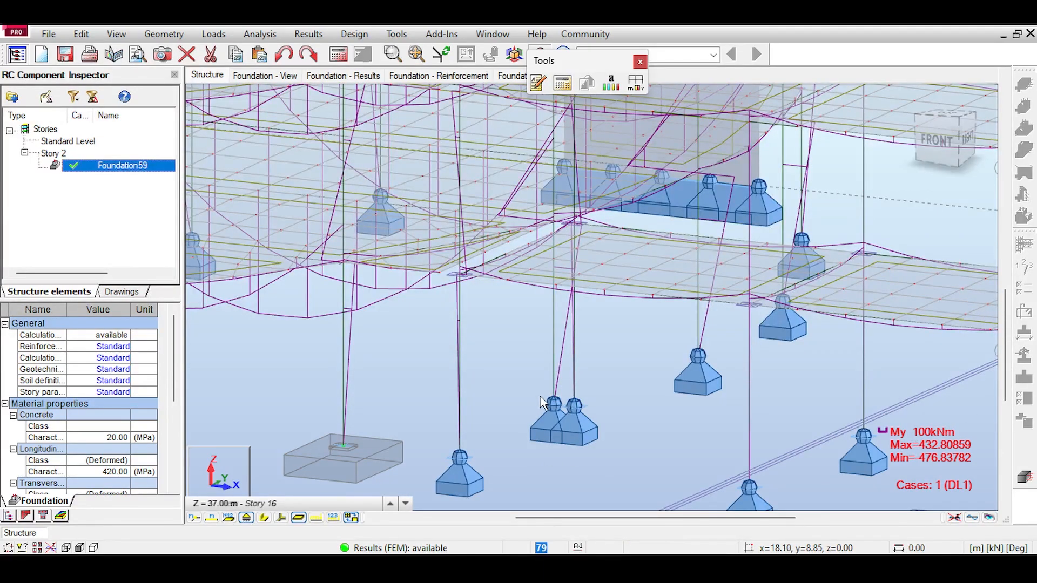
middle_drag(427, 390, 490, 343)
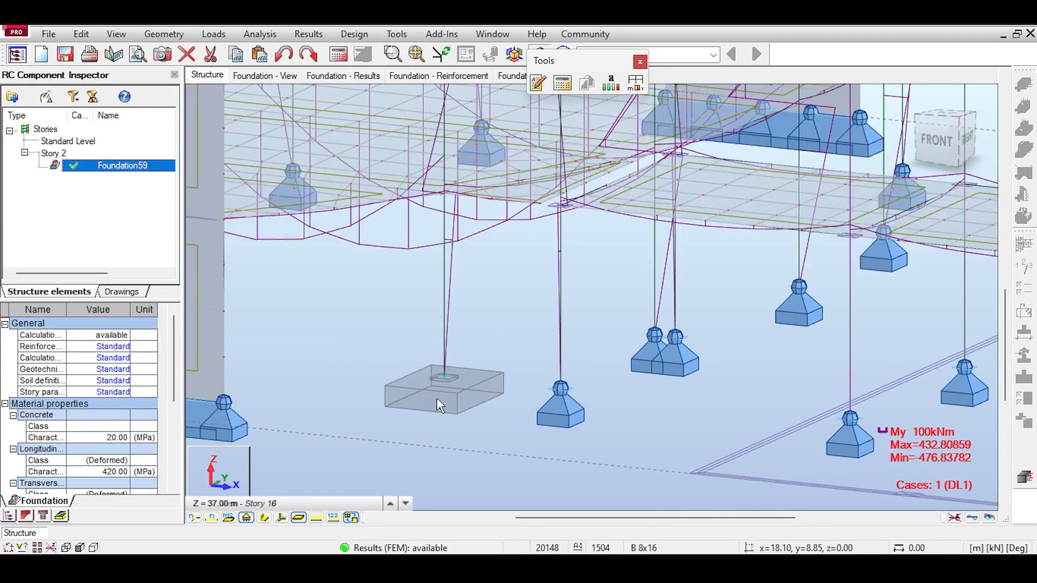
scroll(436, 397, down, 1)
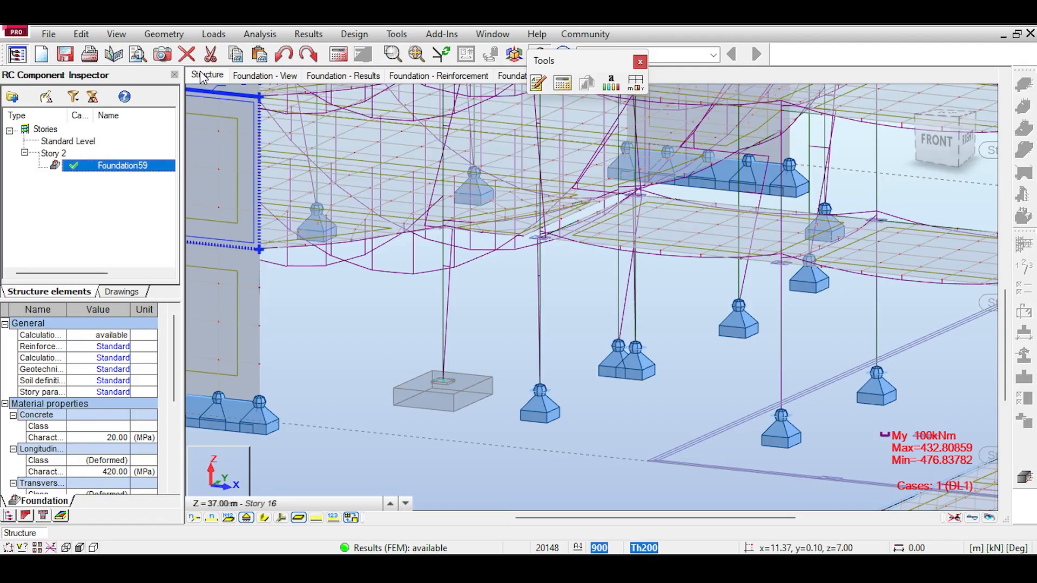
click(246, 518)
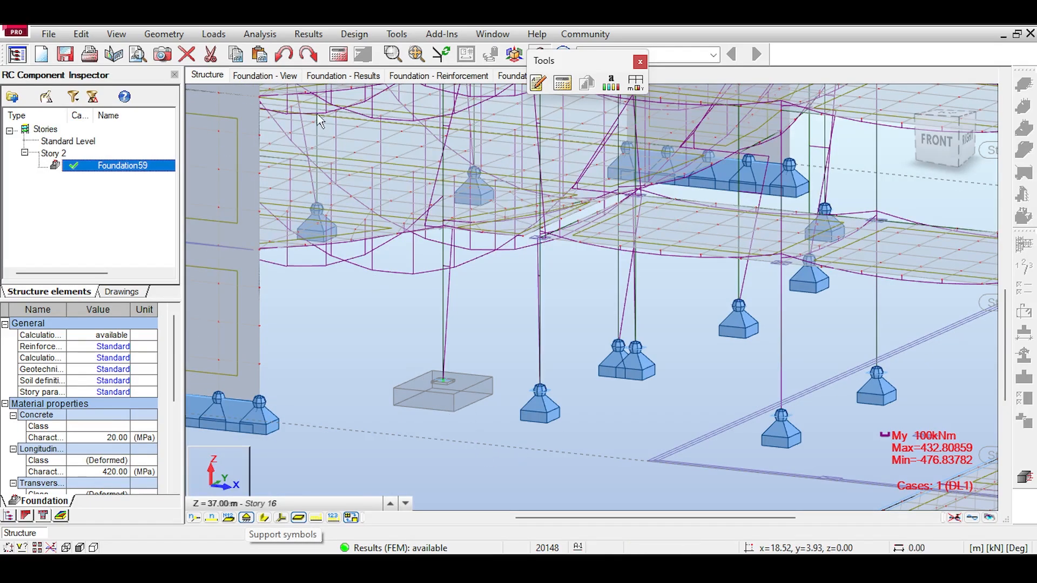
- Release the fixed setting on the footing's dimension A and recalculate the foundation
click(299, 77)
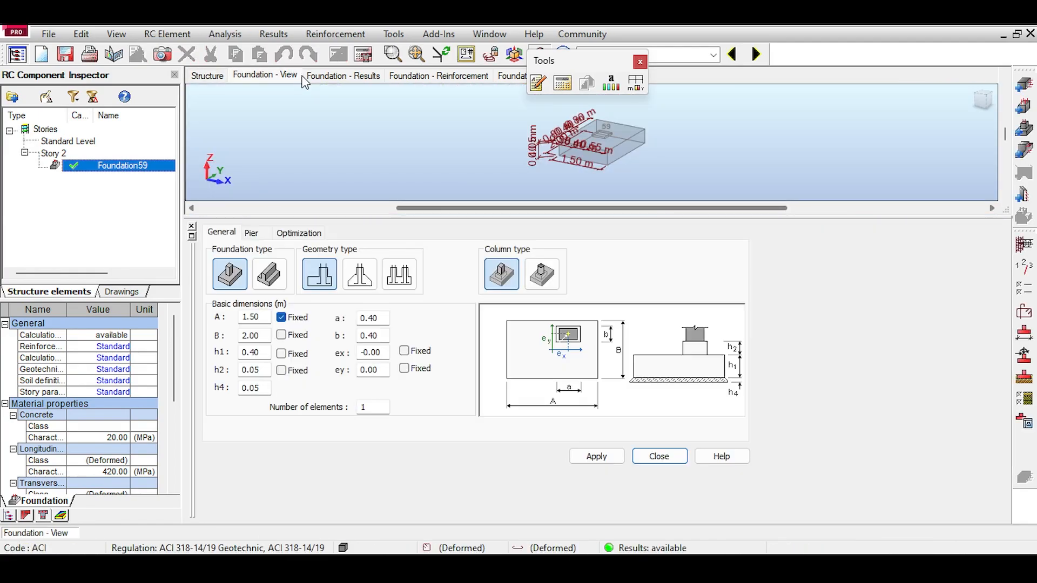
click(281, 318)
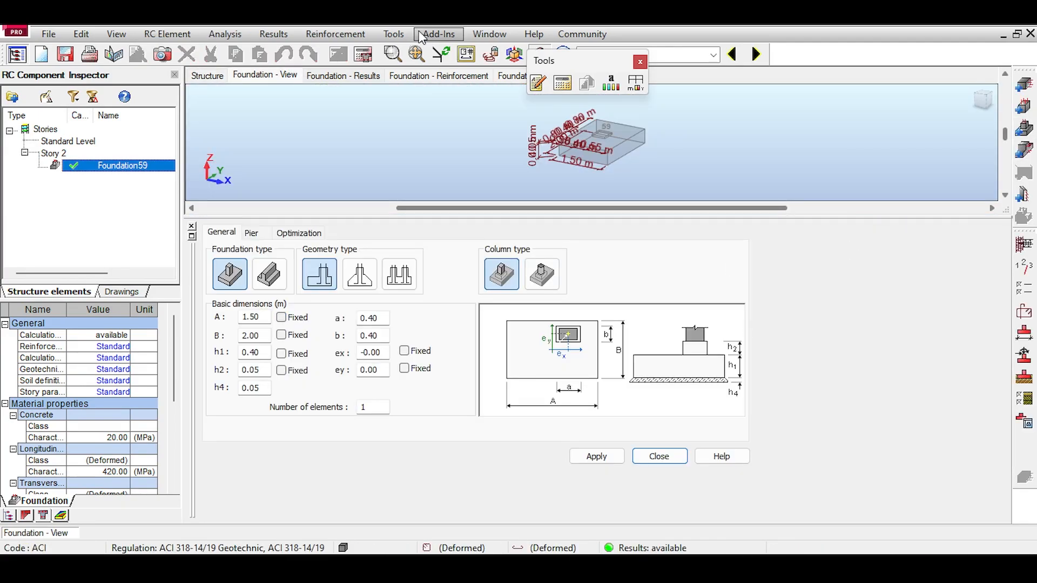
click(370, 57)
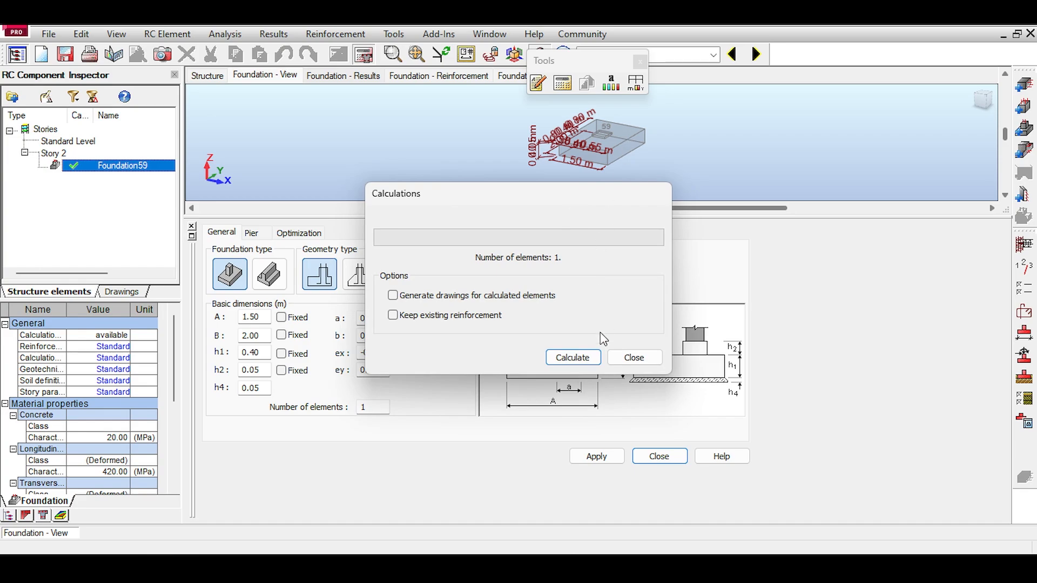
click(572, 357)
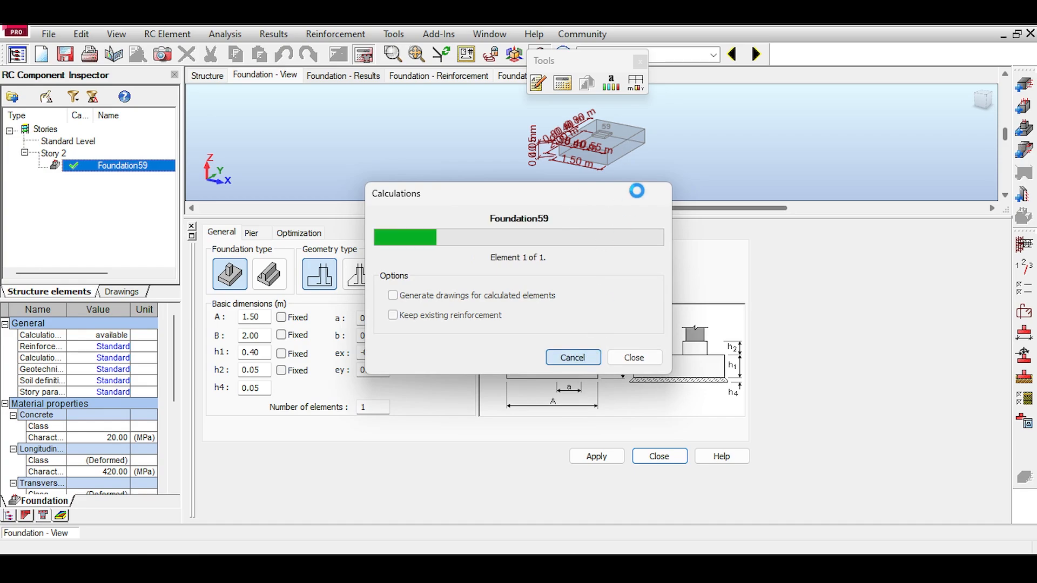
- Close the floating Tools toolbar and review the footing's pier type and shape optimization settings
click(640, 62)
click(251, 235)
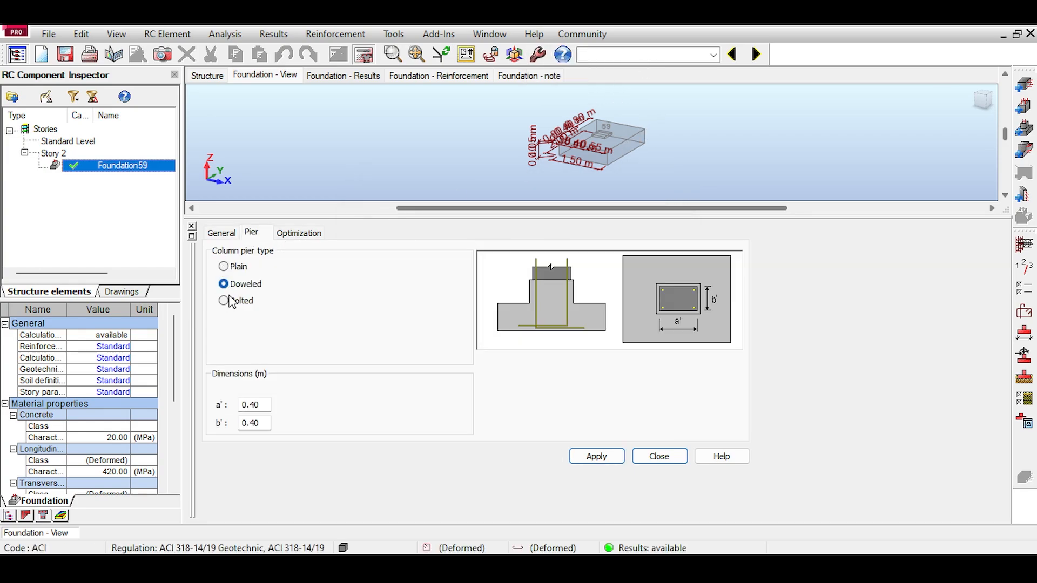
click(296, 236)
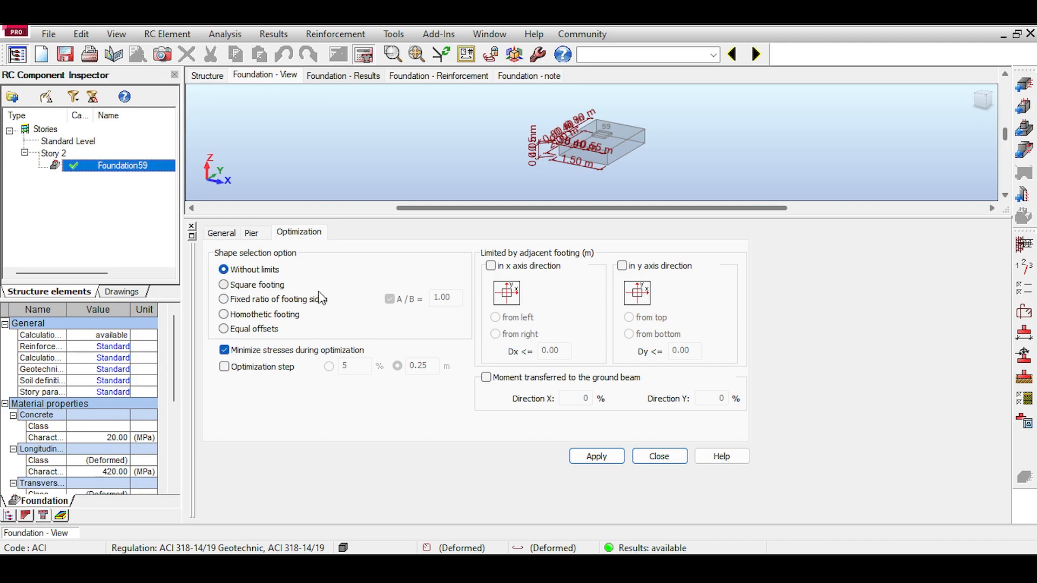
- Examine the foundation results for several SLS design combinations, ending with 1.00DL1+1.00DL2+1.00LL1
click(323, 77)
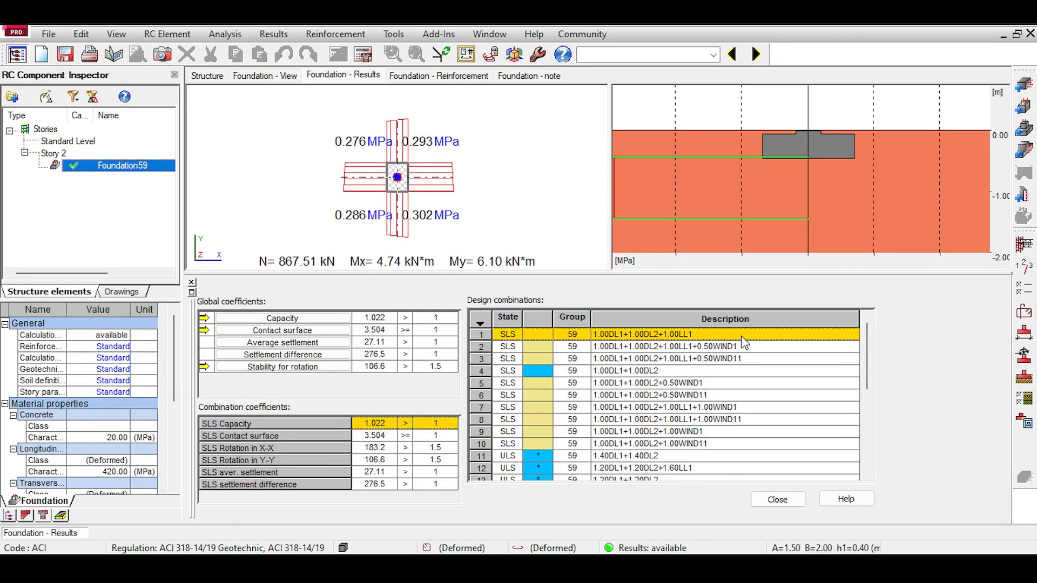
key(Down)
key(Down)
key(Down)
key(Down)
key(Down)
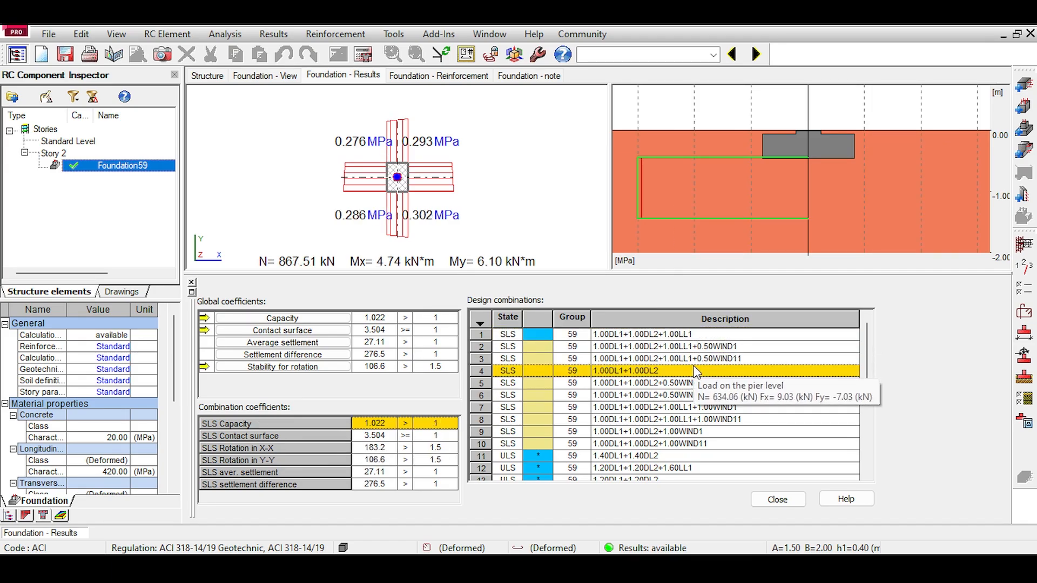
click(682, 431)
click(680, 444)
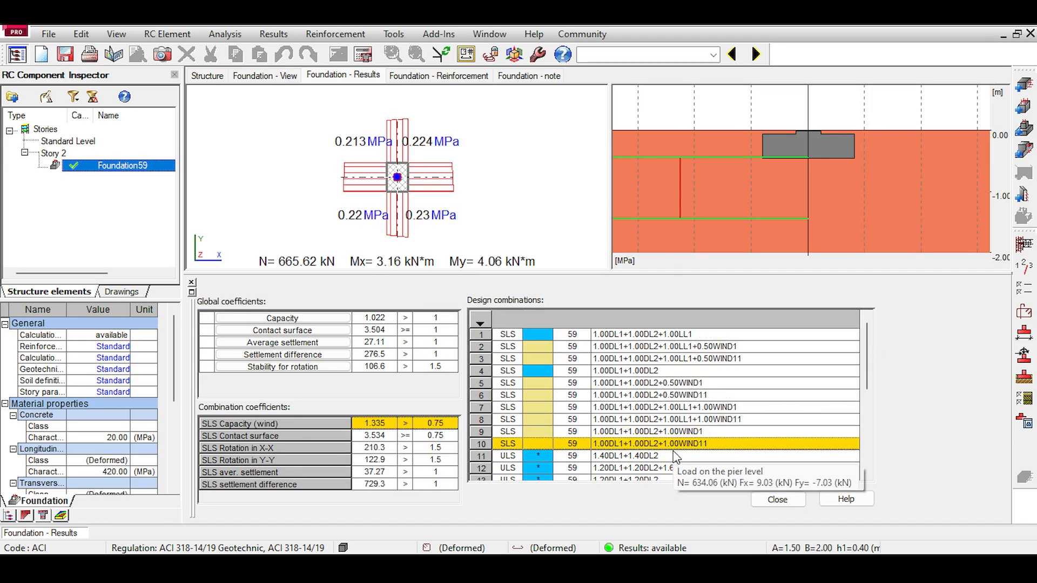
click(638, 346)
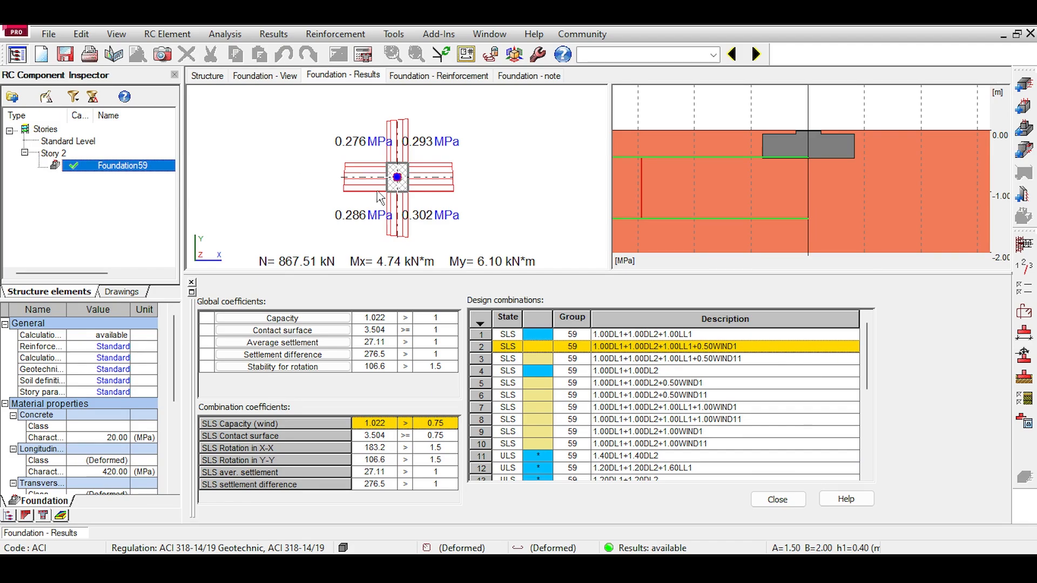
click(694, 335)
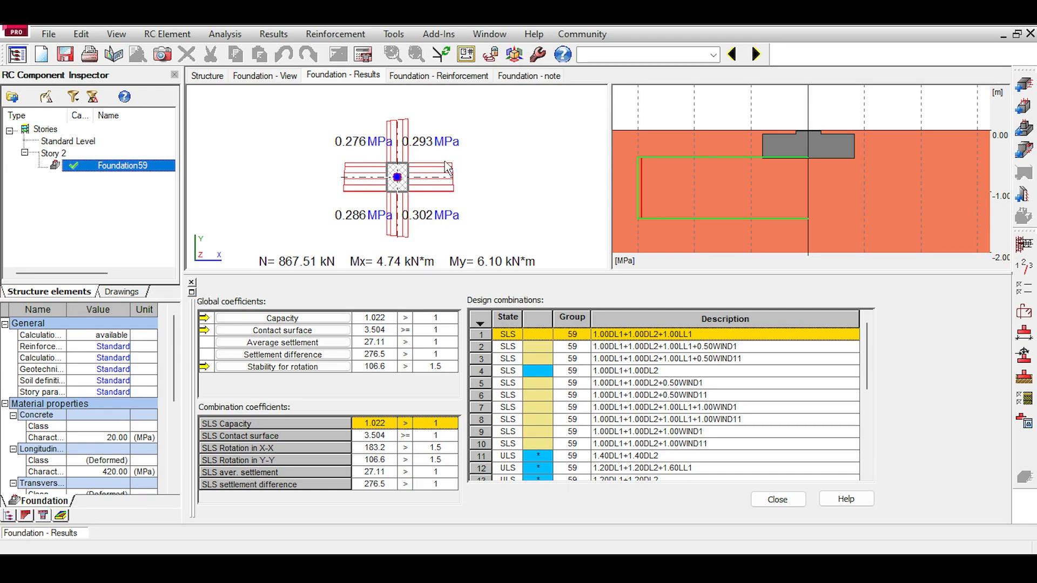
- Review the spread footing's reinforcement geometry and the story parameters, closing both without changes
click(1022, 245)
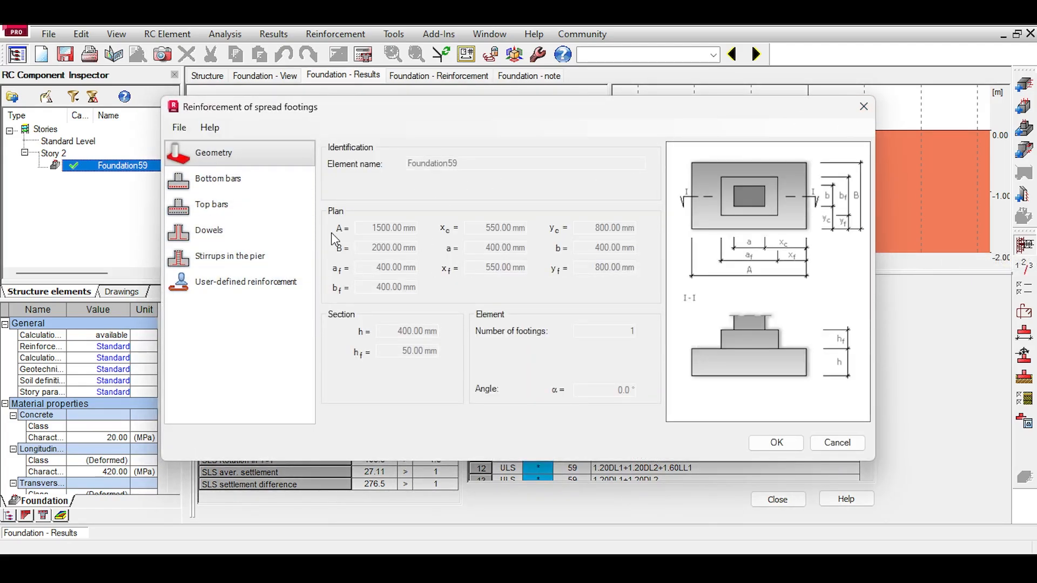
click(864, 107)
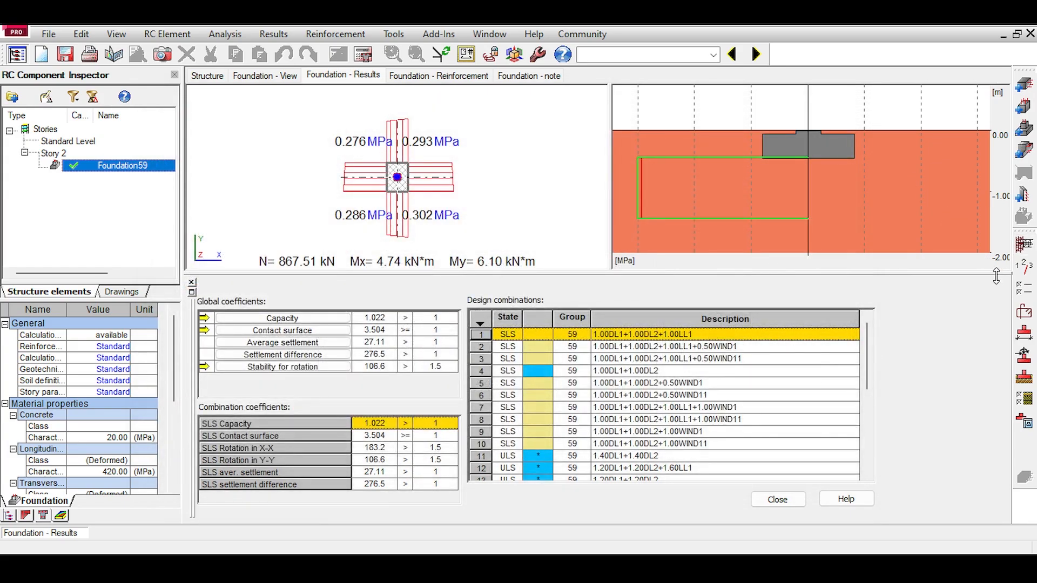
click(1021, 267)
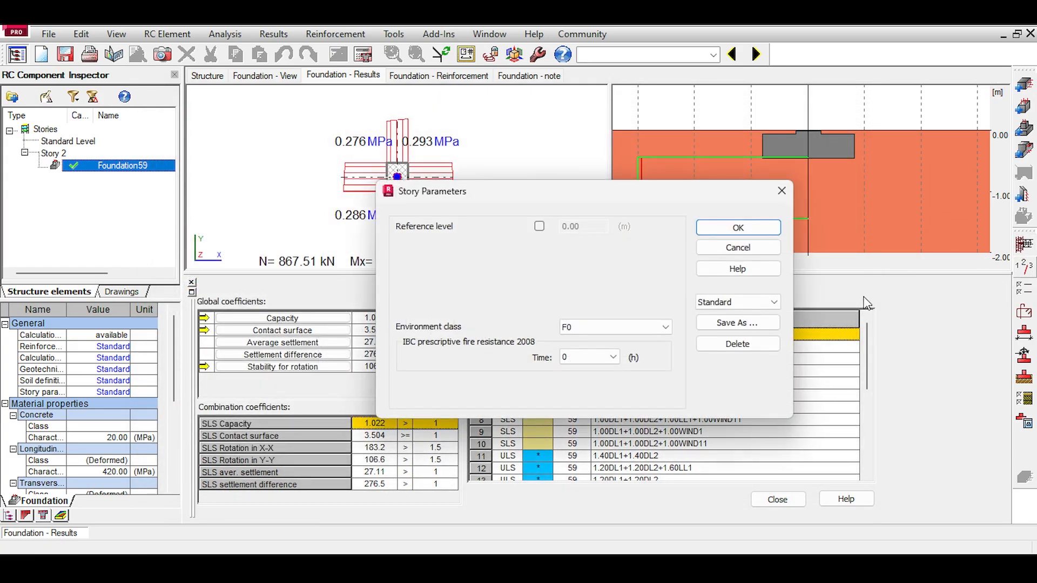
click(754, 251)
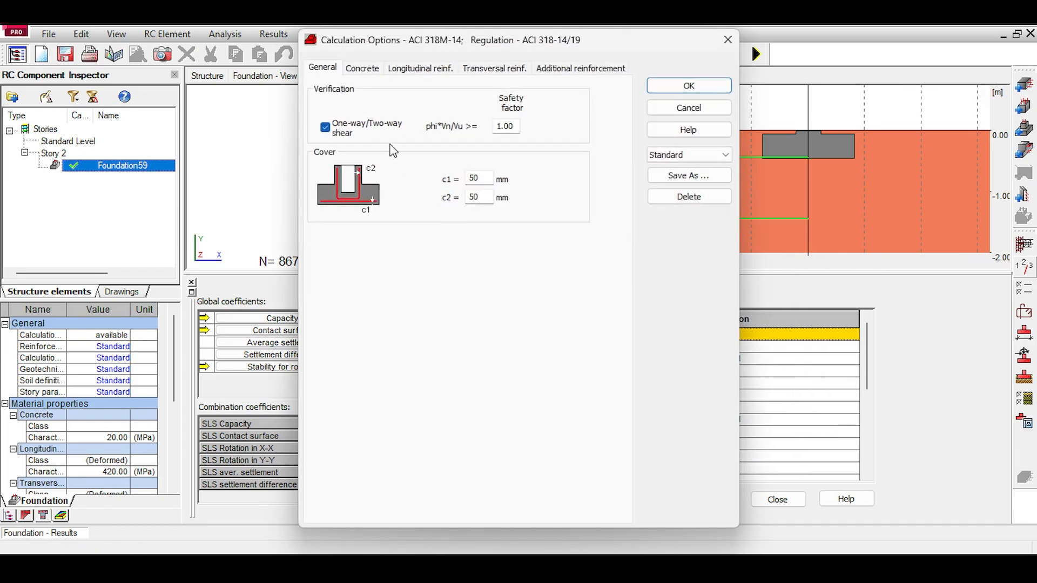
- Review the concrete properties and available longitudinal steel grades in the calculation options, discarding any changes
click(362, 68)
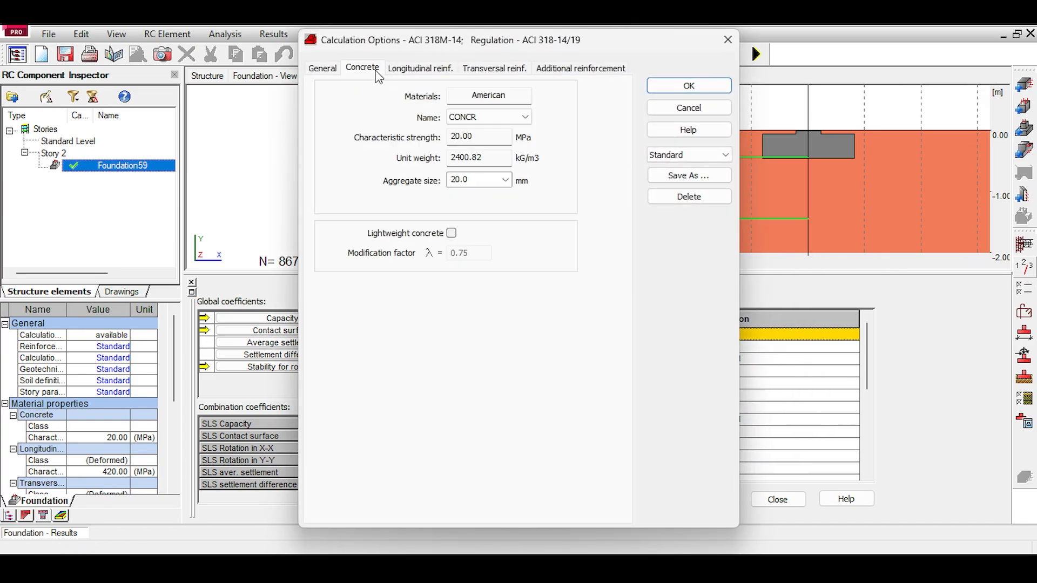
click(403, 68)
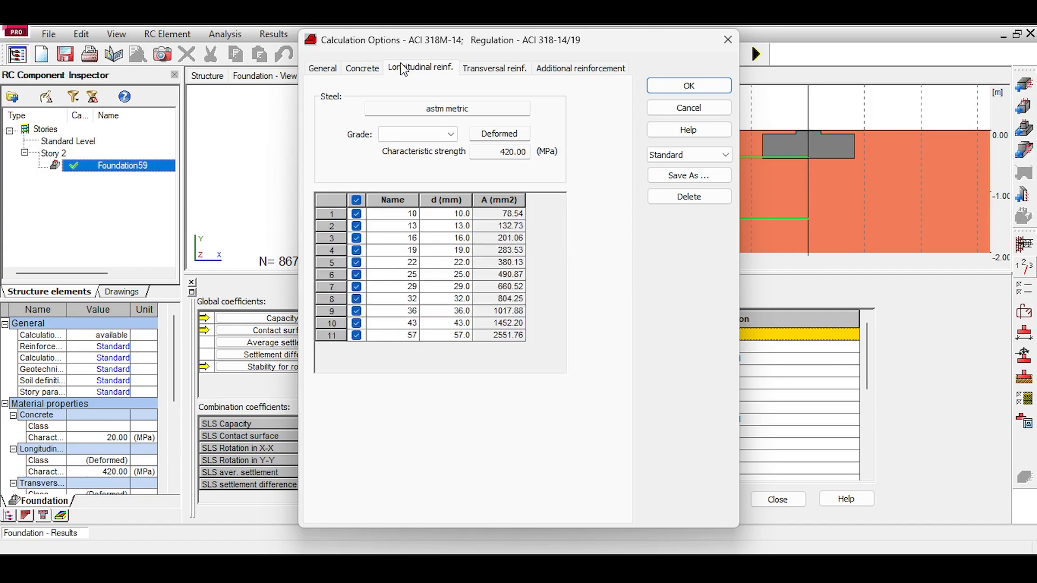
click(450, 134)
click(450, 135)
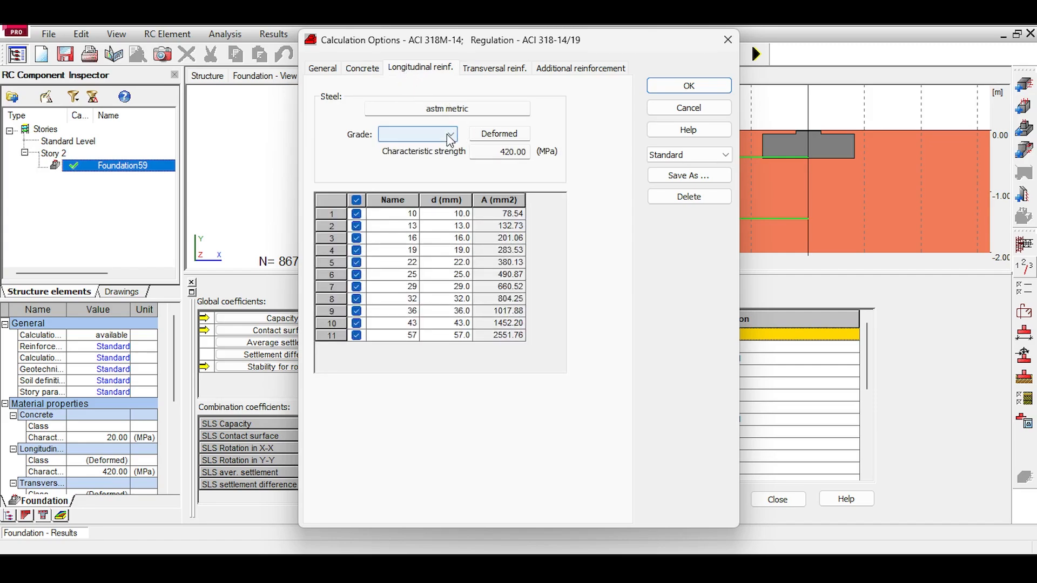
click(451, 135)
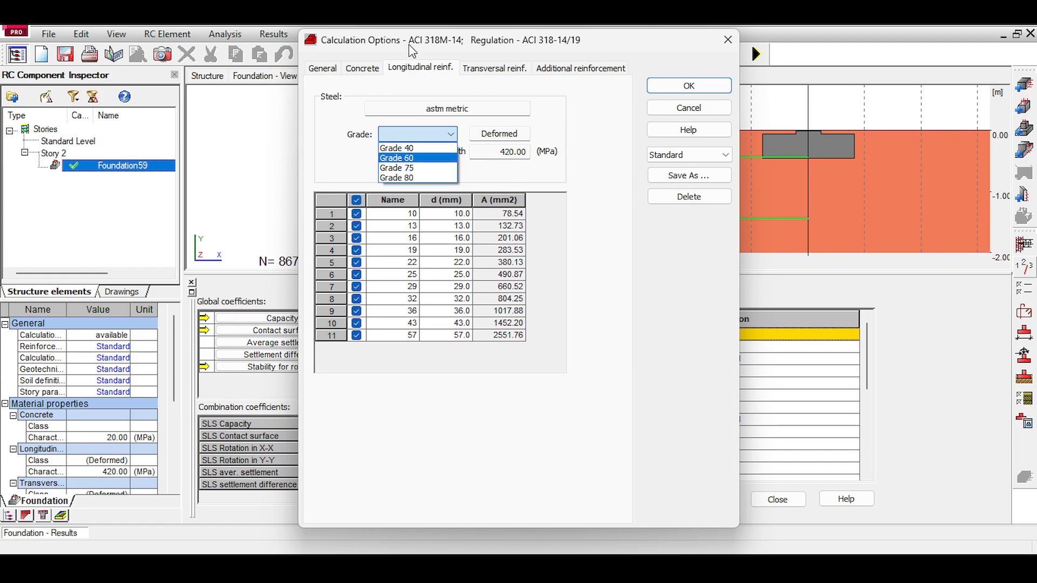
click(379, 110)
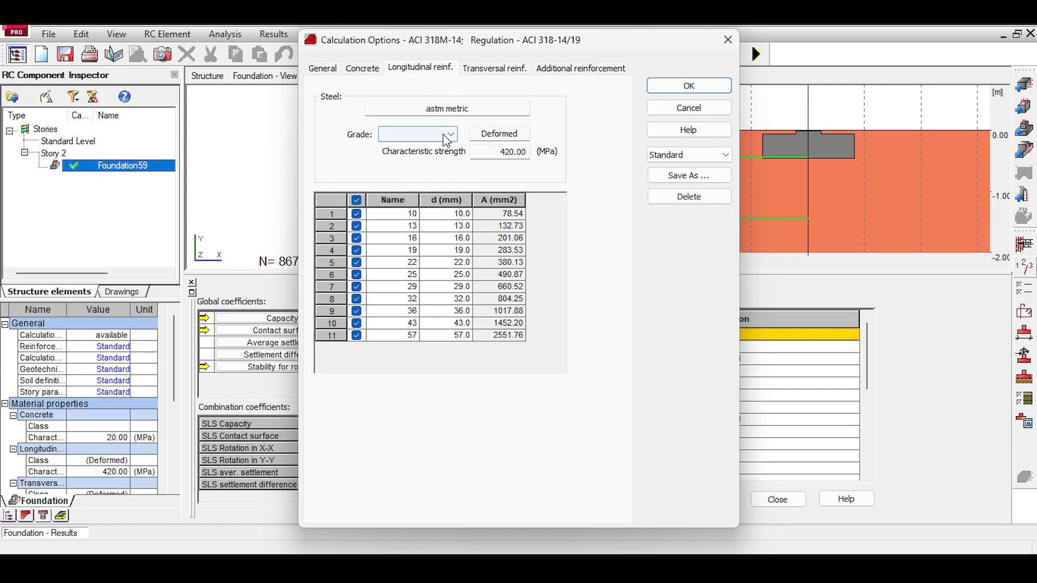
click(418, 134)
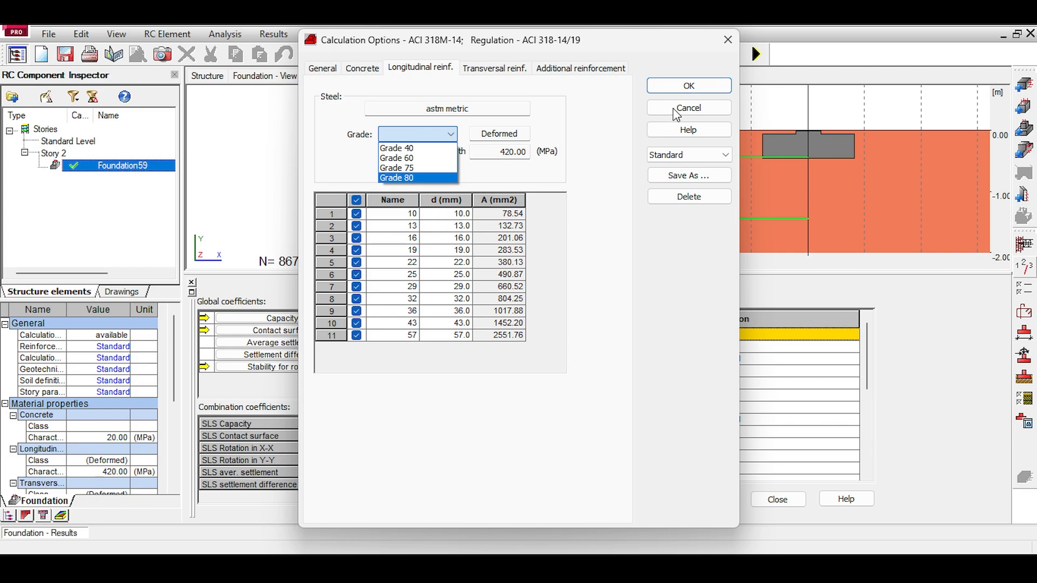
click(688, 110)
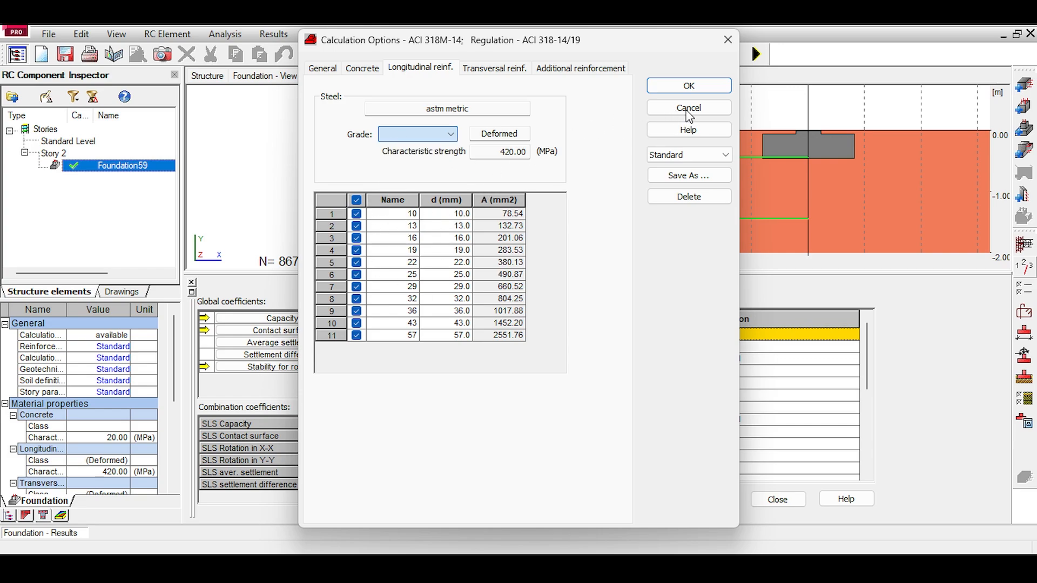
click(688, 108)
- Open the job preferences and display the list of reinforcing bar databases
click(538, 54)
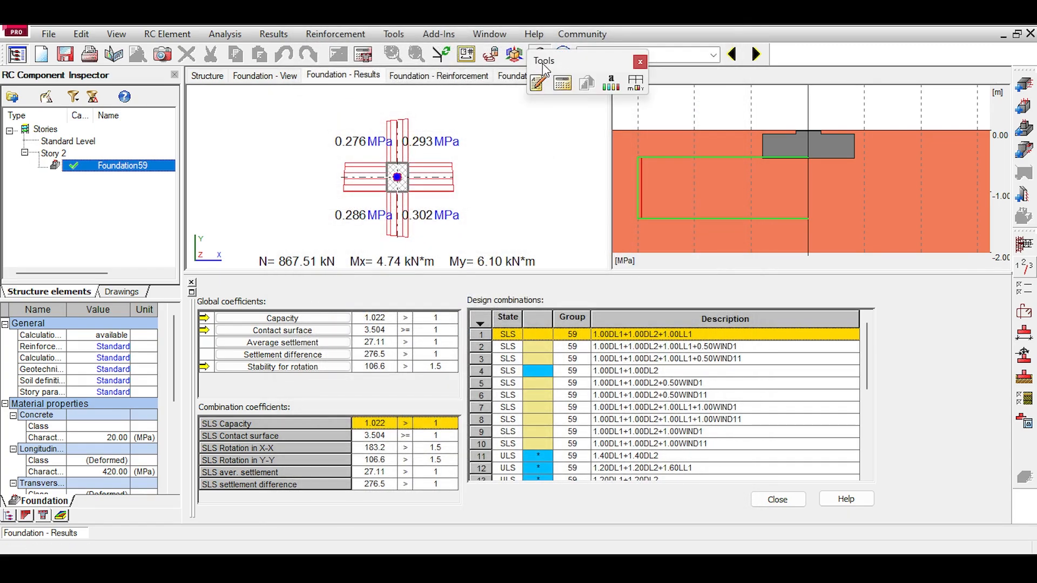
click(636, 83)
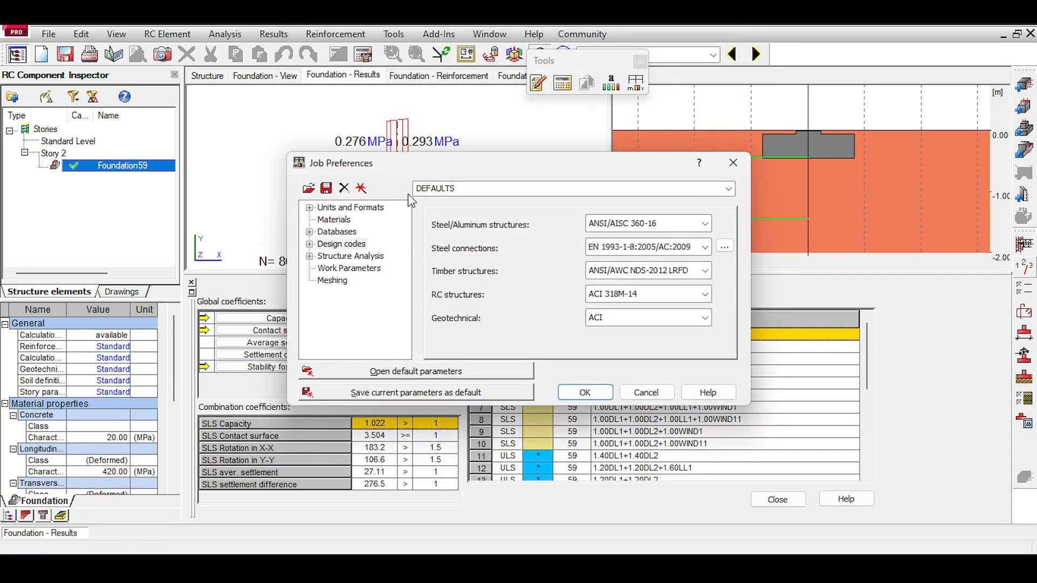
click(333, 233)
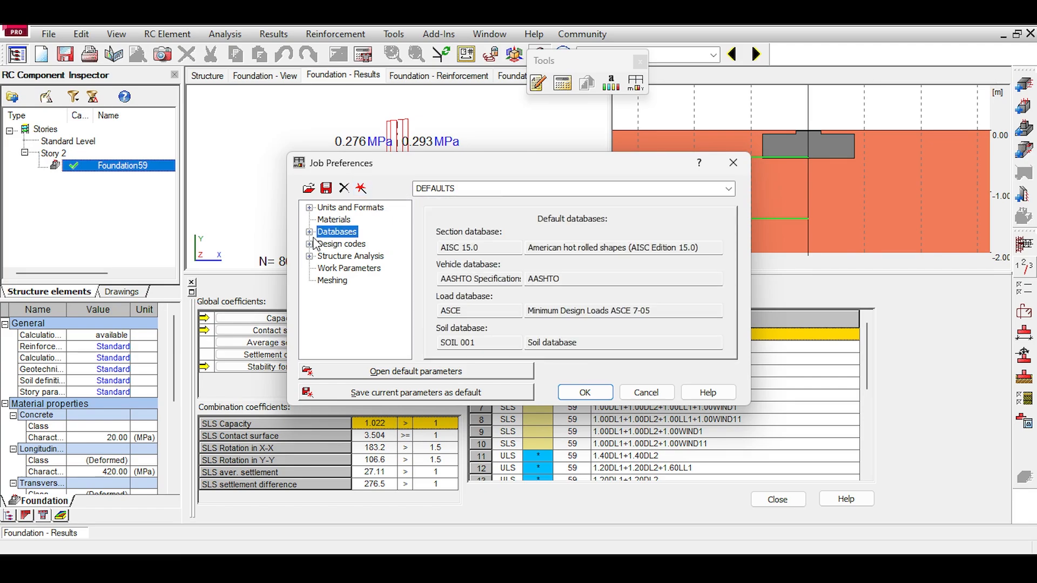
click(311, 235)
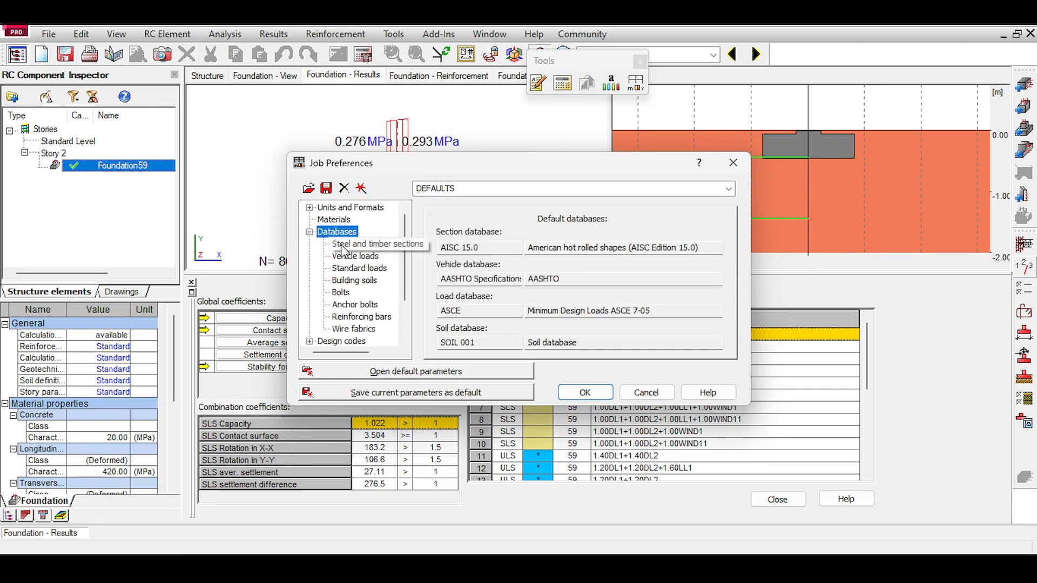
click(351, 317)
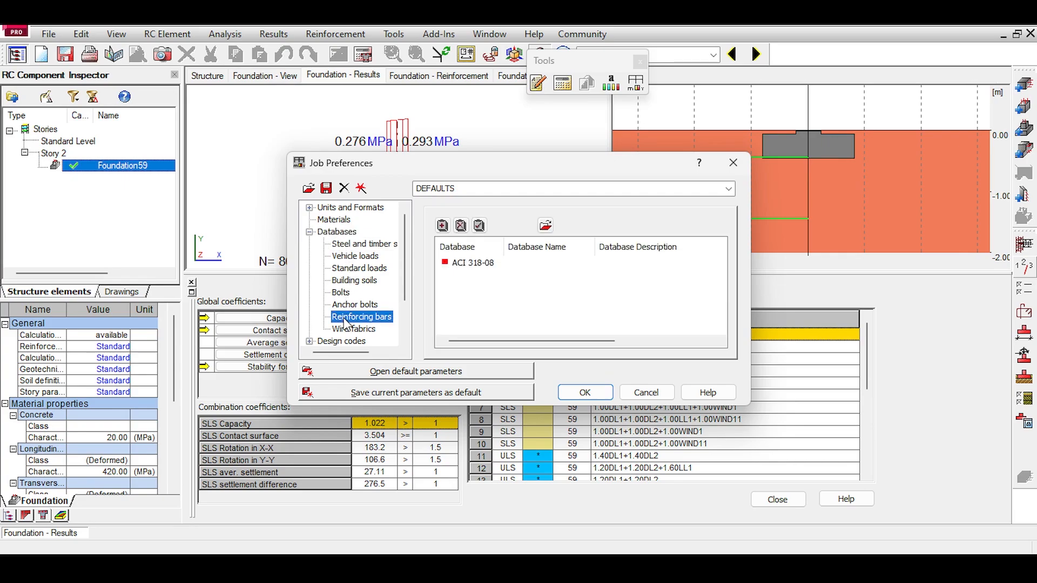
- Widen the Database column, add the ACI 318-08_METRIC database to the reinforcing bar databases and select it
drag(506, 246, 576, 247)
click(476, 265)
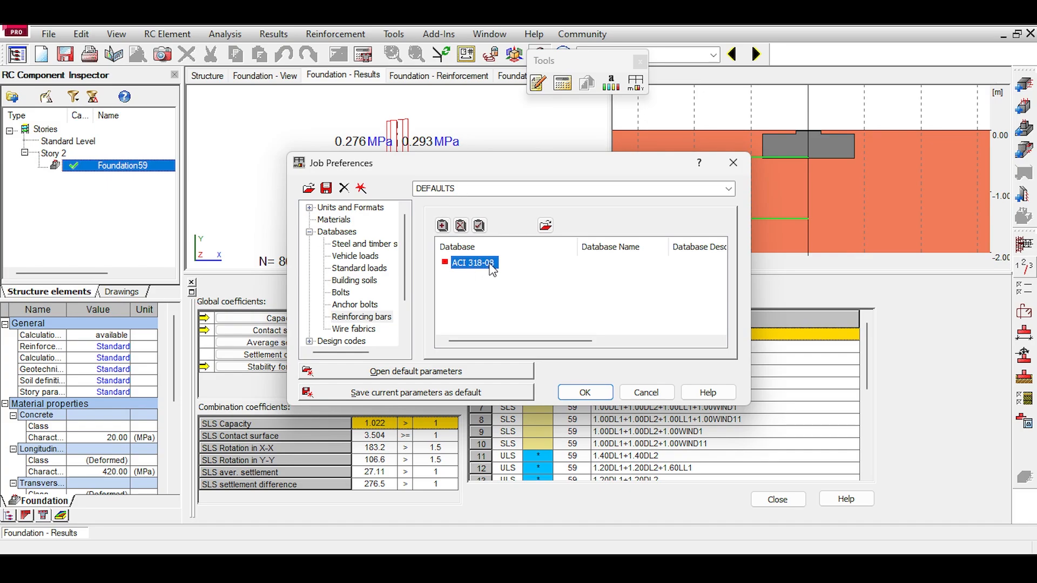
click(442, 226)
click(439, 255)
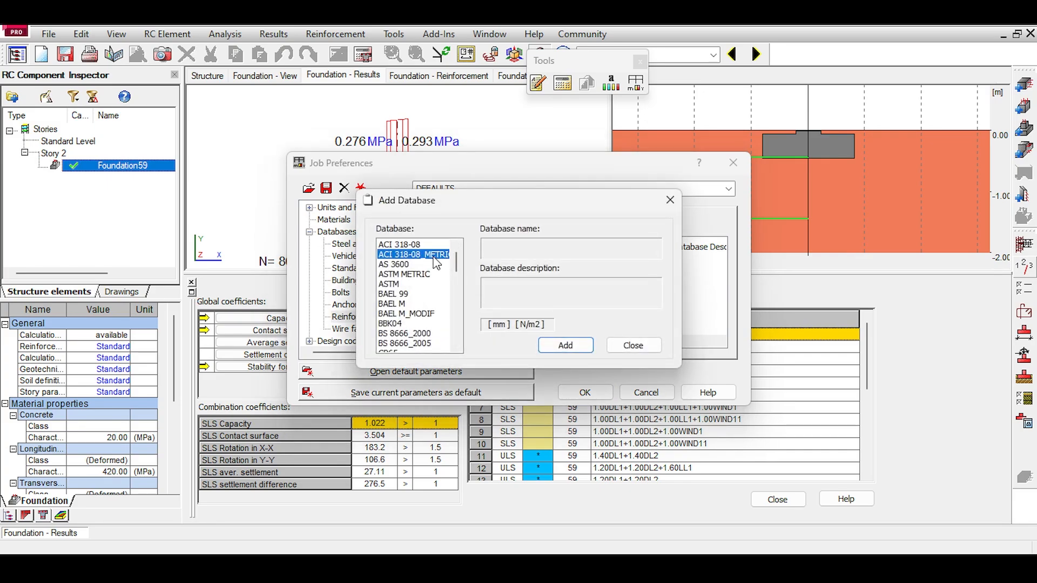
click(561, 344)
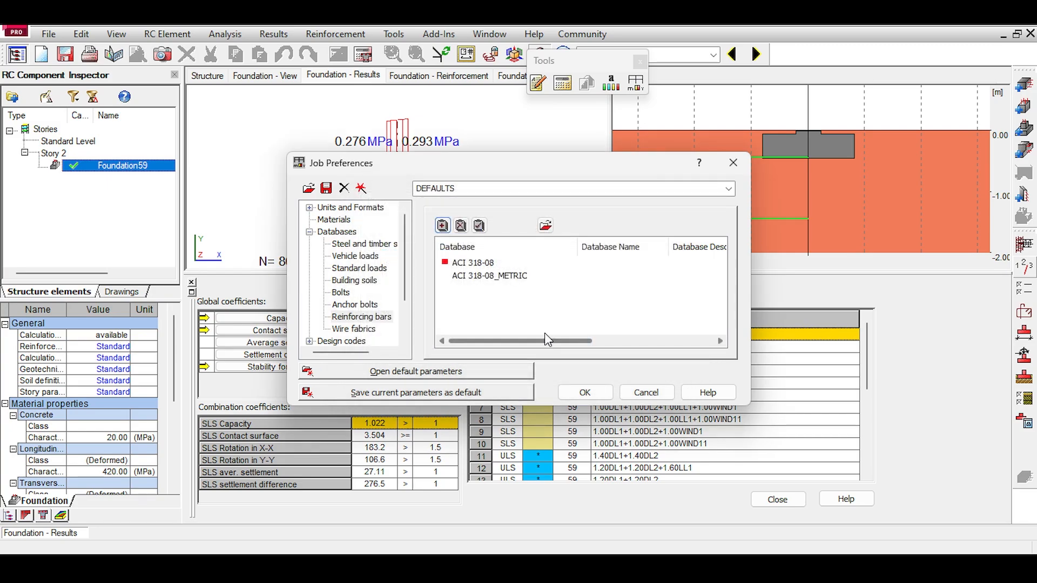
click(486, 277)
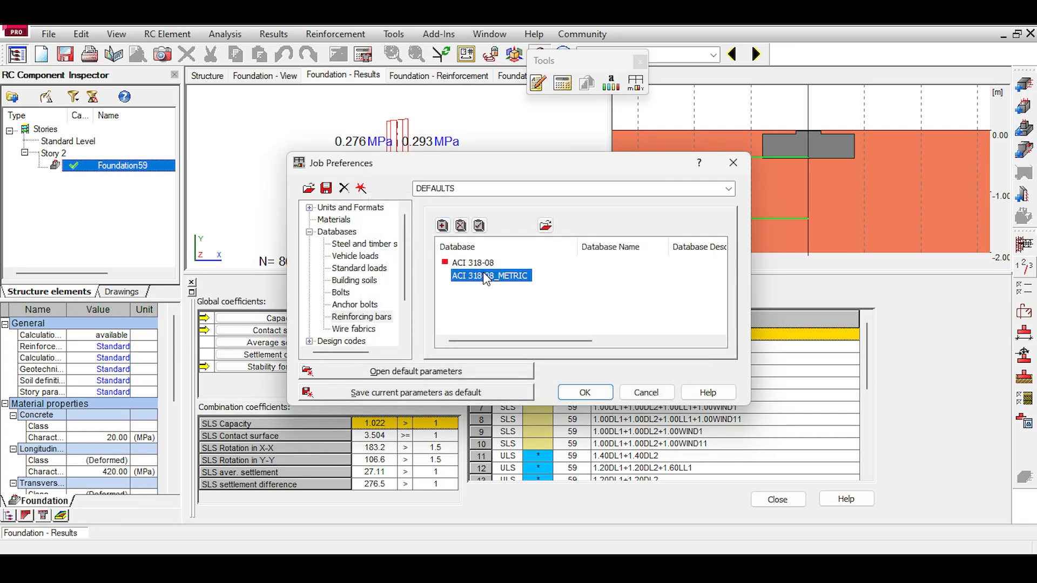
- Make ACI 318-08_METRIC the default reinforcing bar database and accept the job preferences
click(479, 225)
click(558, 393)
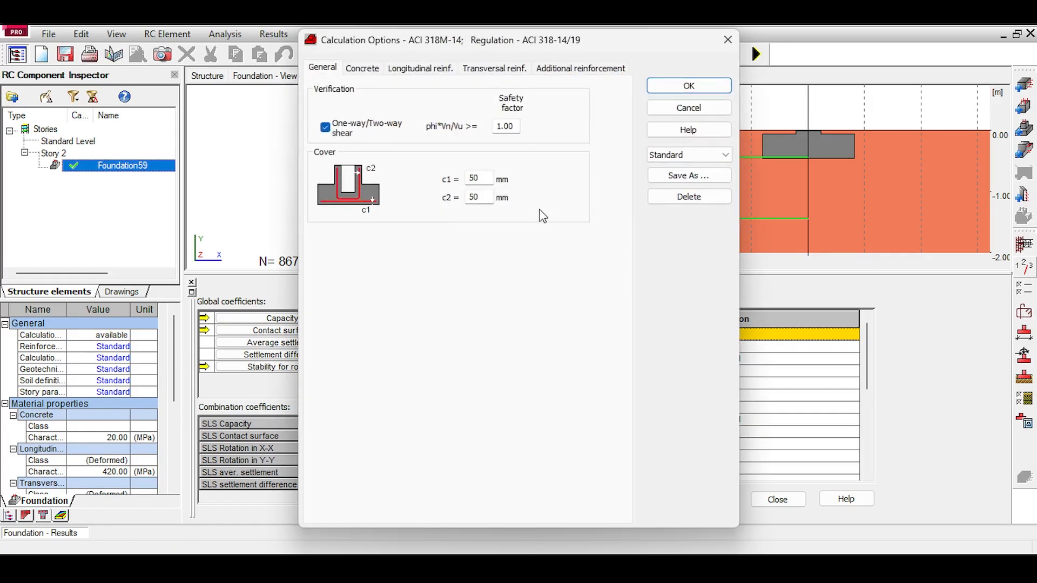
- Review the concrete properties and the longitudinal, transversal and additional reinforcement steel in the calculation options, closing them without changes
click(361, 68)
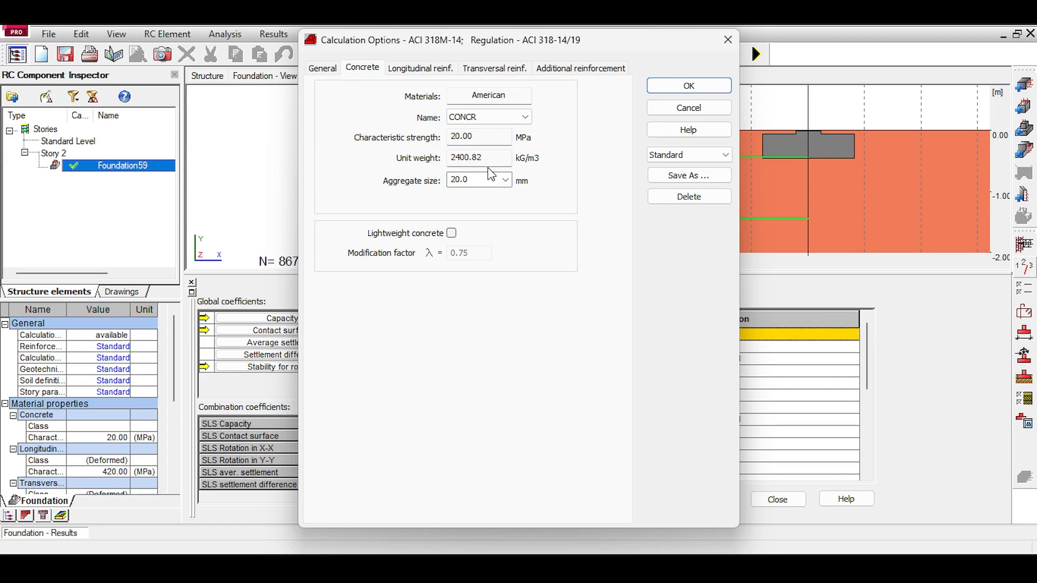
click(429, 69)
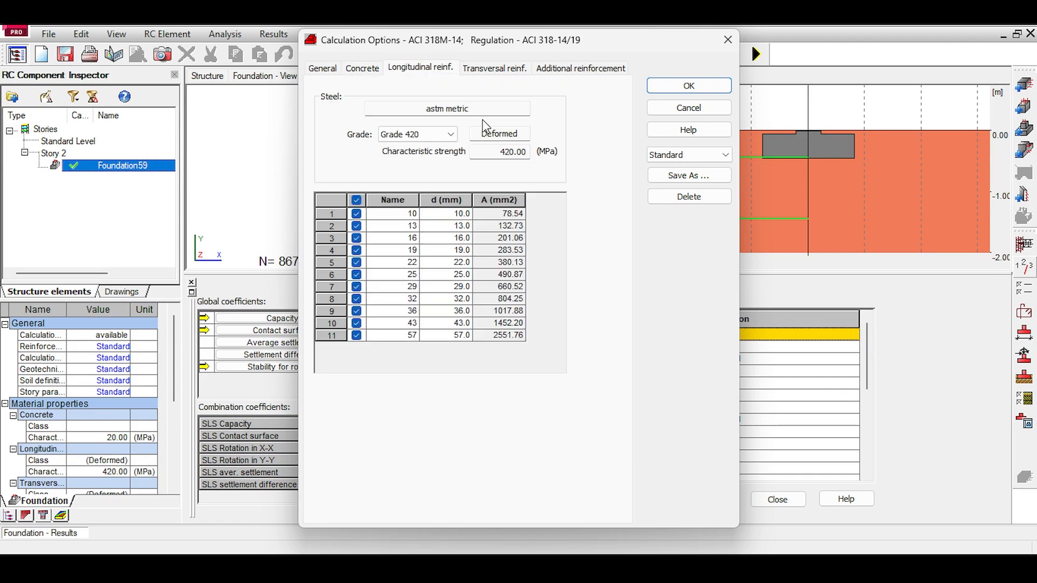
click(448, 138)
click(446, 148)
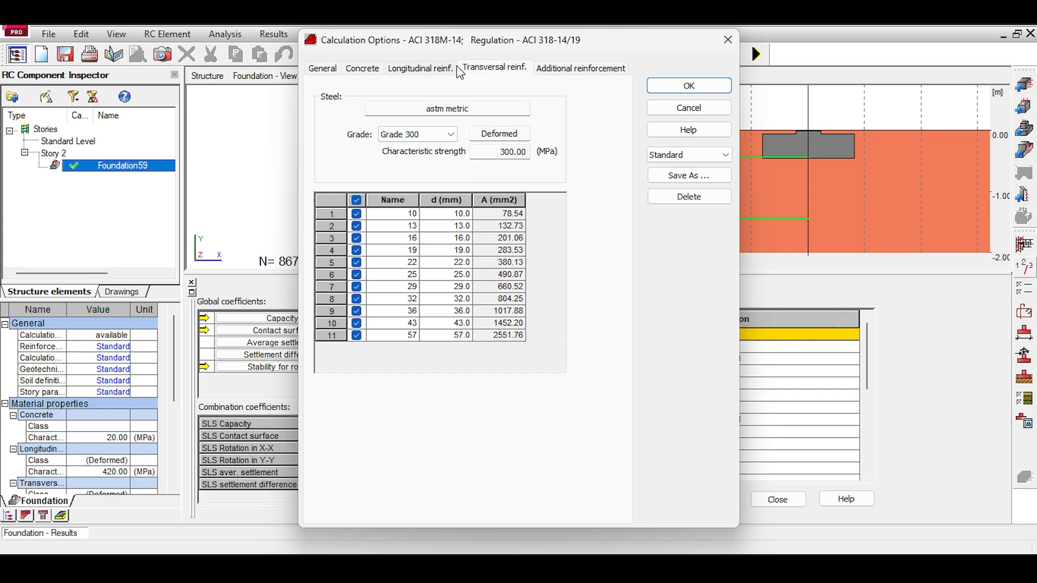
click(610, 67)
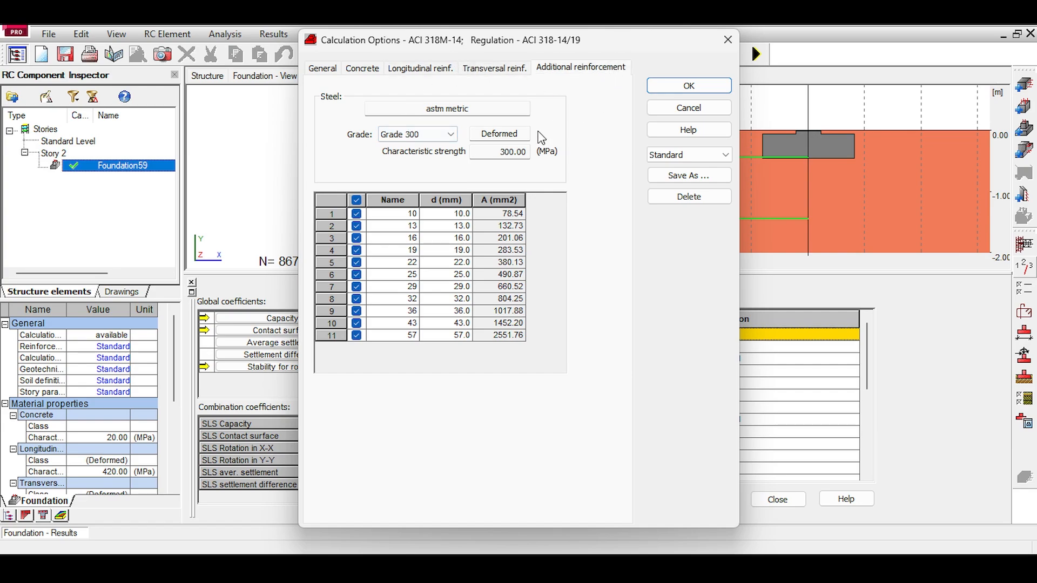
click(689, 108)
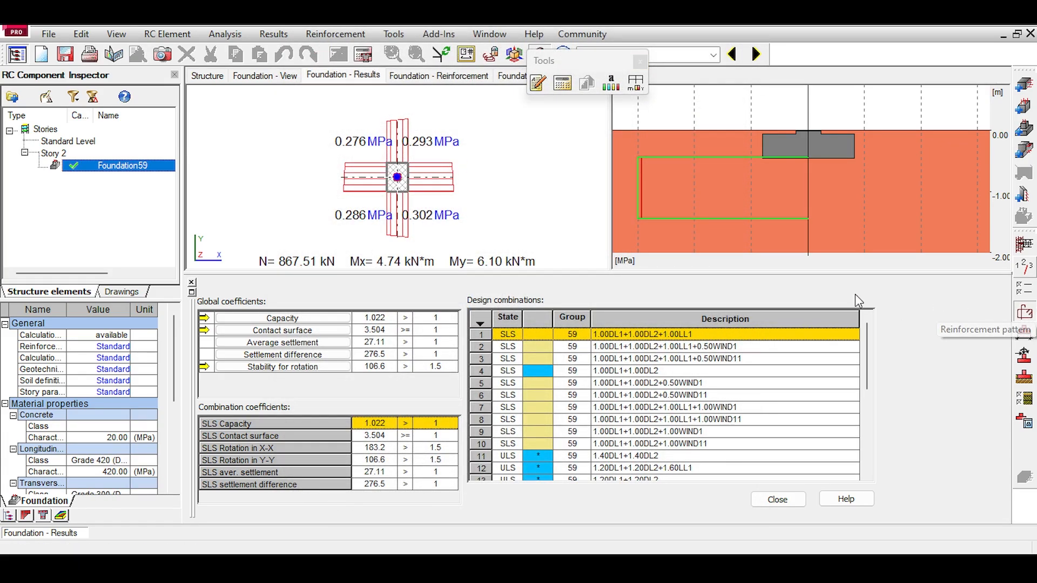
- Set the main bar shape in the reinforcement pattern to the U shape with 90-degree hooks at both ends
click(1023, 331)
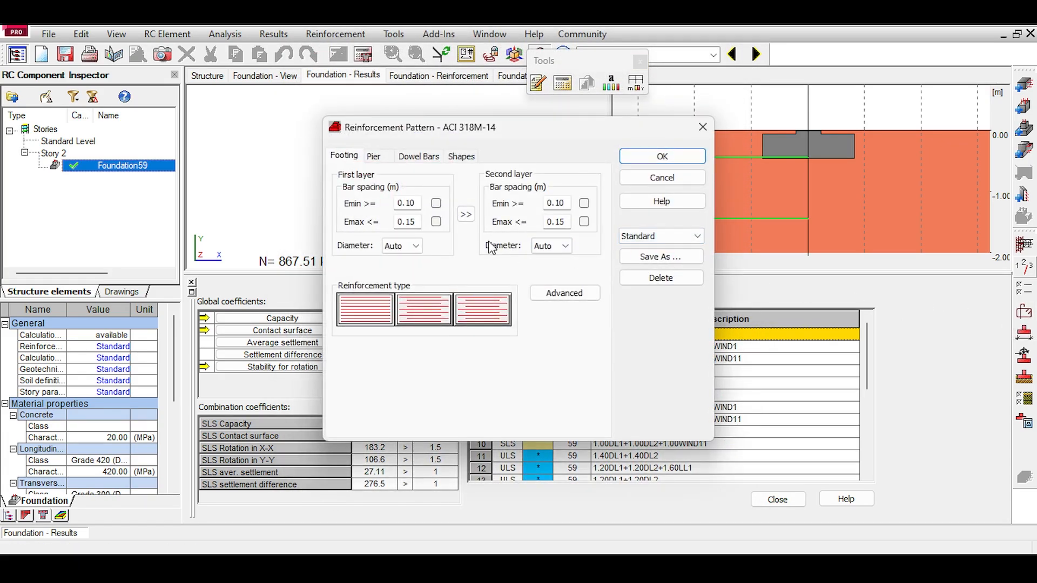
click(413, 159)
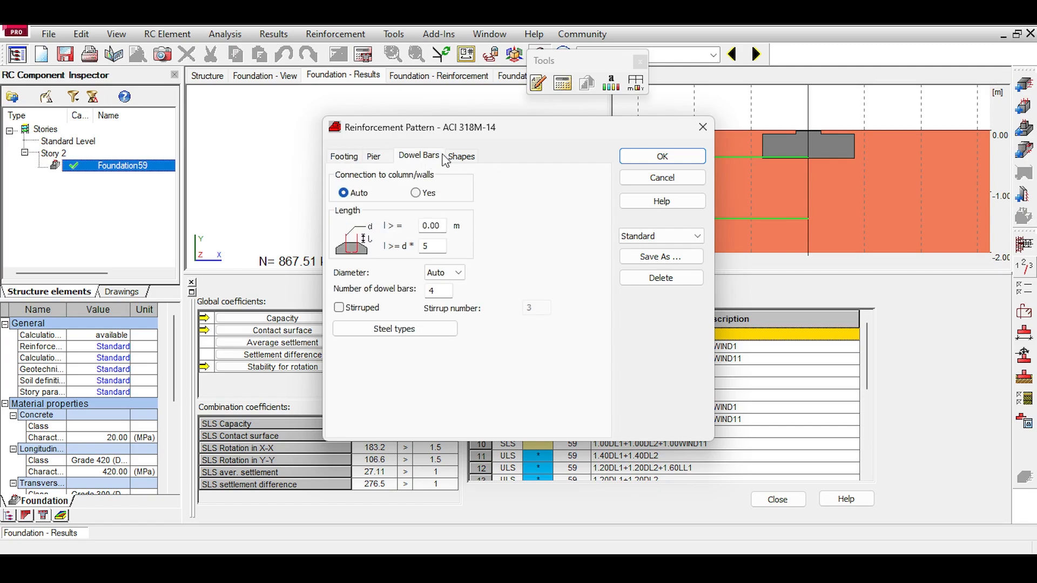
click(457, 157)
click(434, 300)
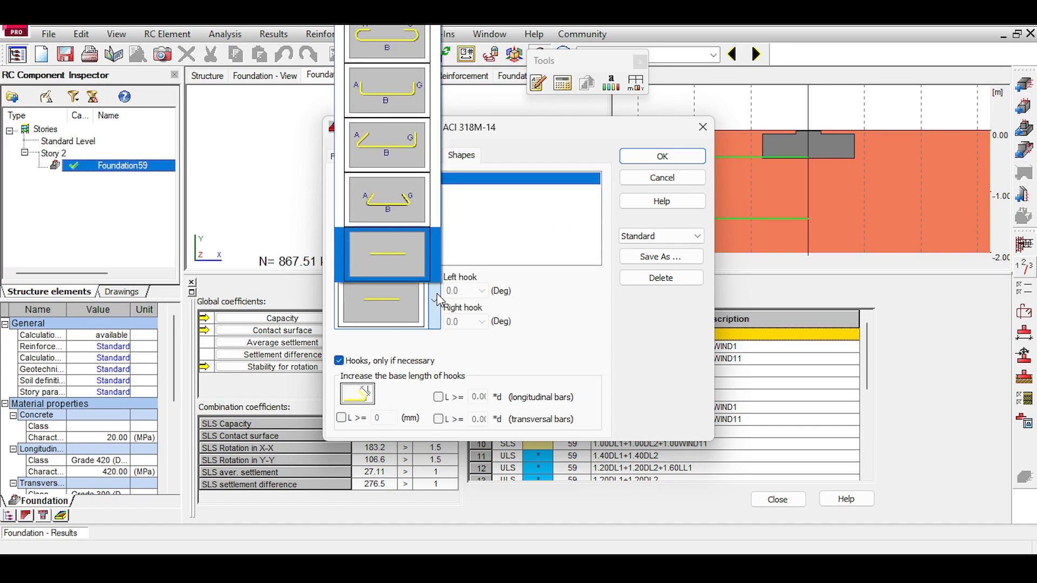
click(377, 97)
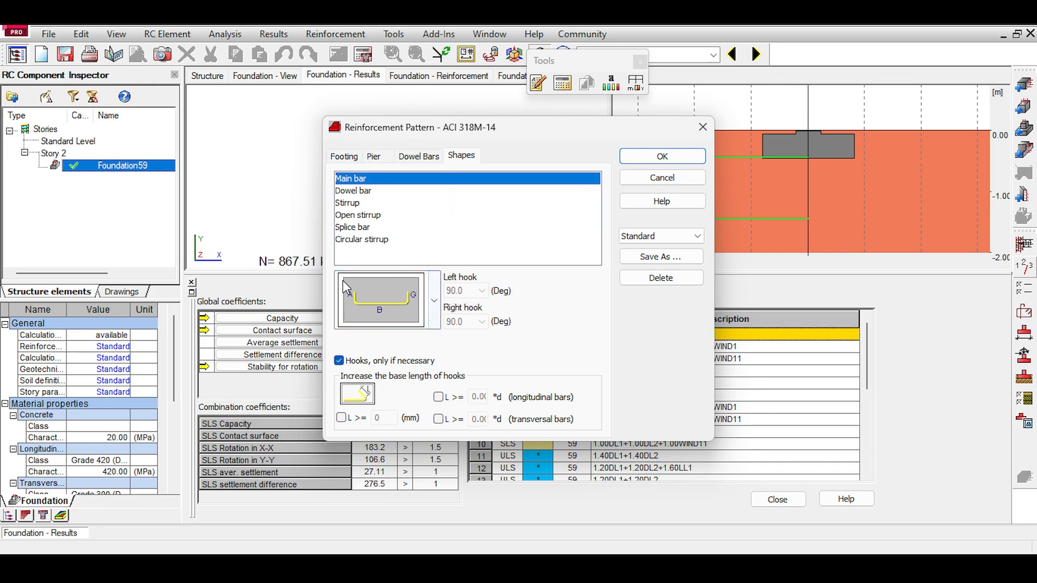
click(684, 156)
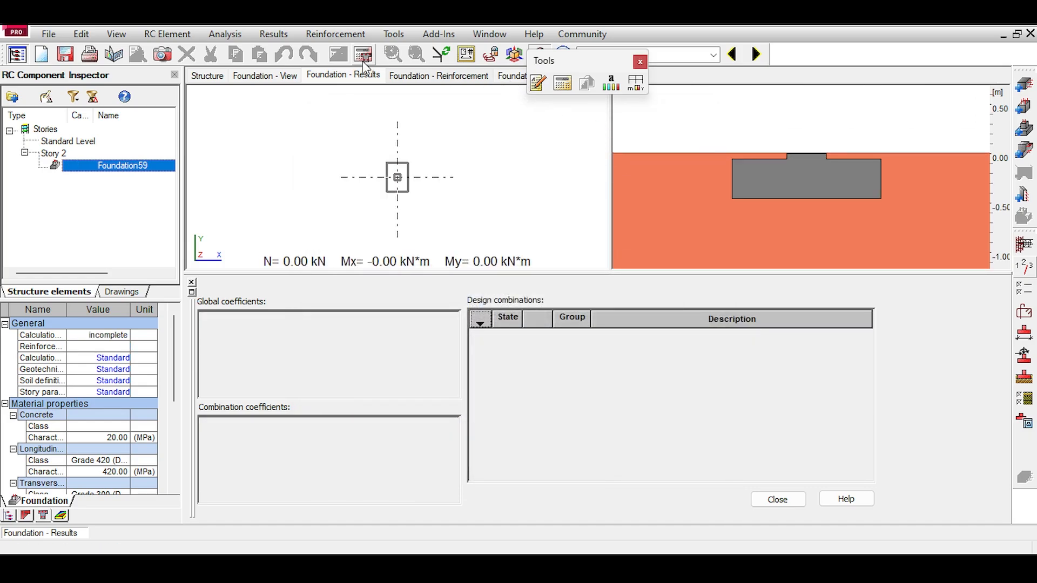
- Recalculate the footing with the hooked main bar shape and display its reinforcement
click(364, 59)
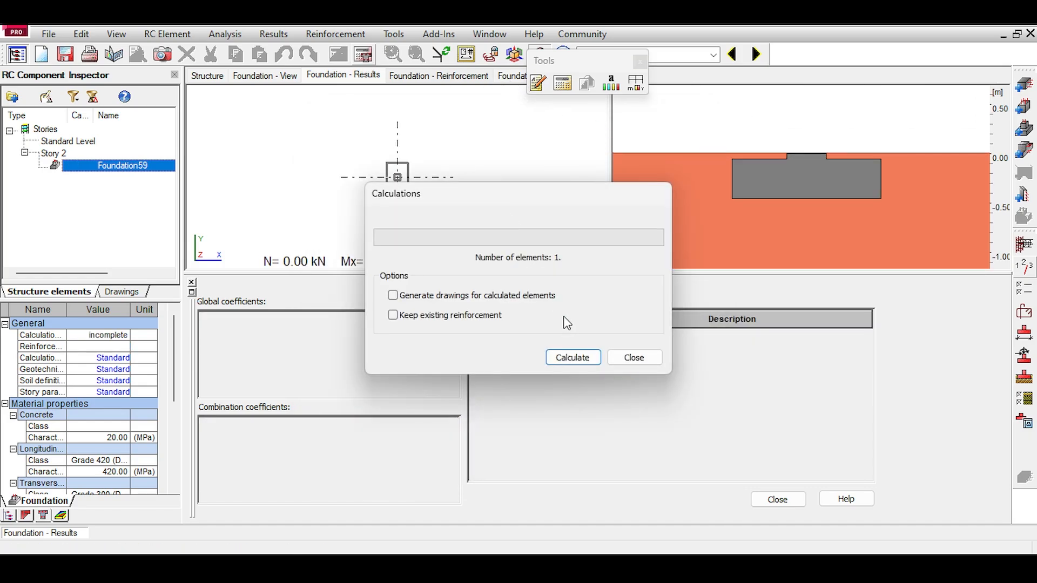
click(562, 358)
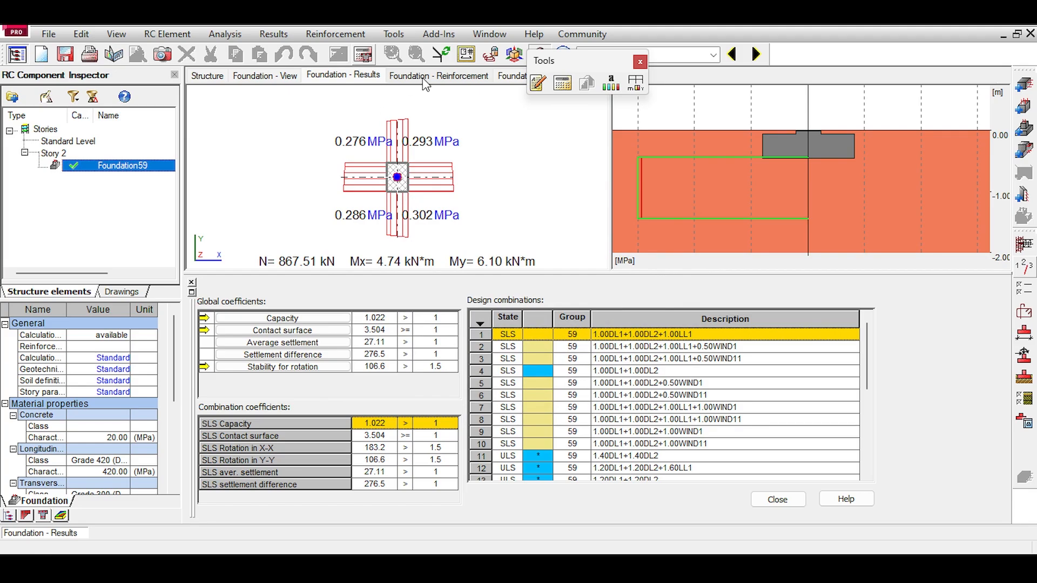
click(426, 76)
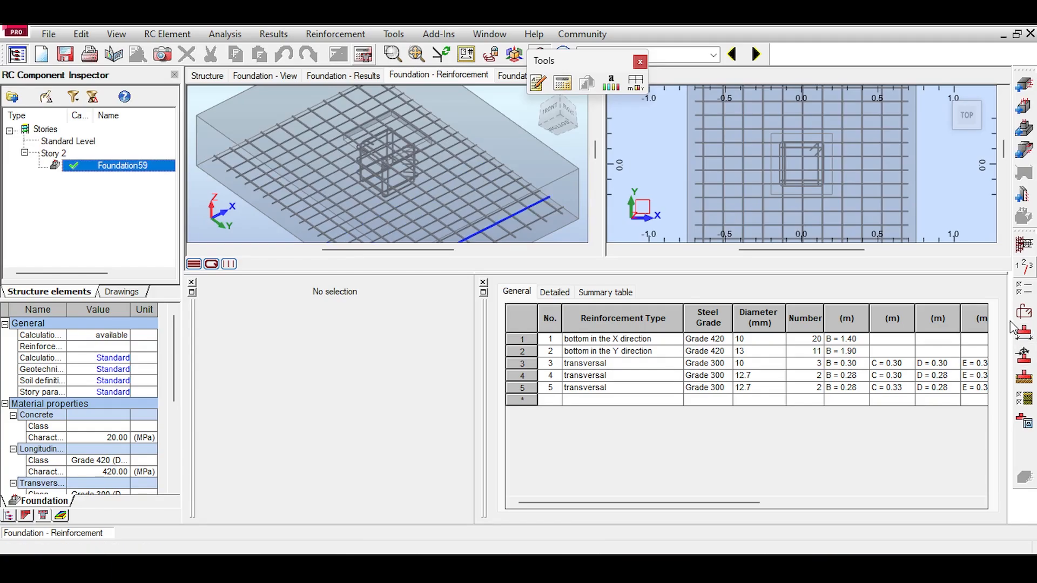
- Turn off the "Hooks, only if necessary" option for the main bar in the reinforcement pattern
click(1025, 312)
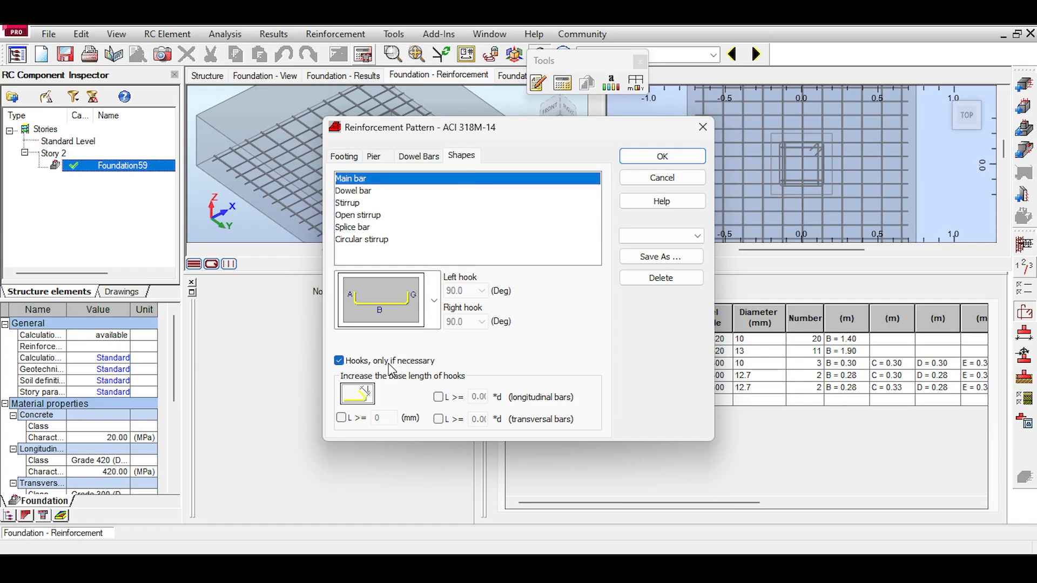
drag(448, 130, 546, 178)
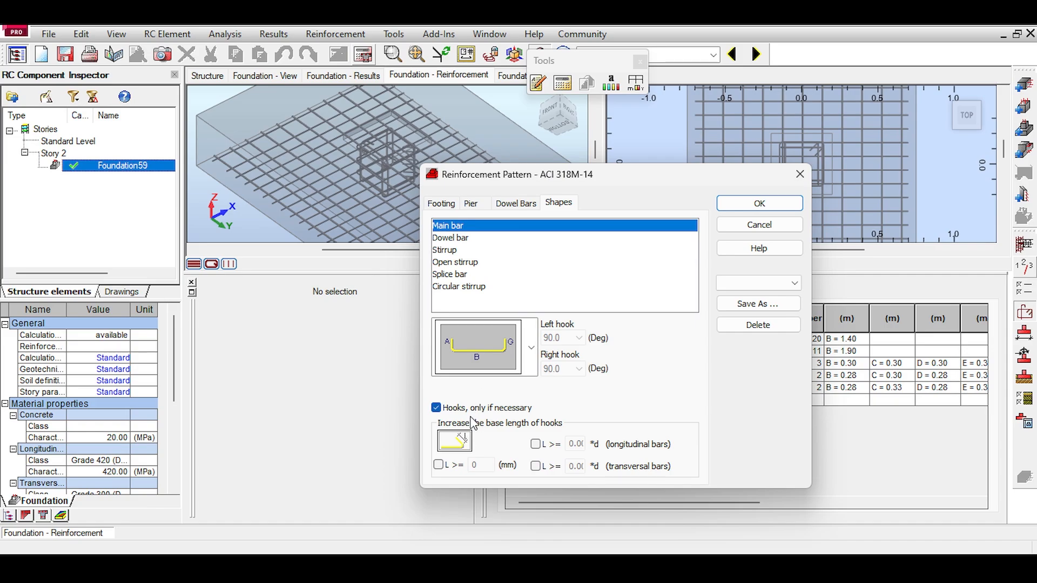
click(469, 409)
click(760, 204)
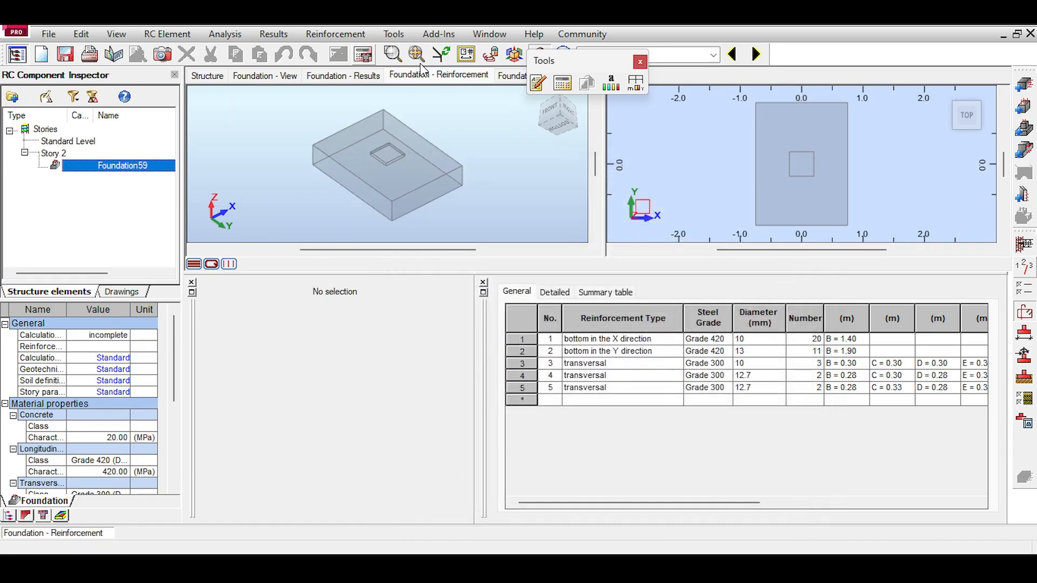
- Recalculate the footing with mandatory hooks and inspect the bars in the 3D reinforcement view
click(363, 55)
click(573, 358)
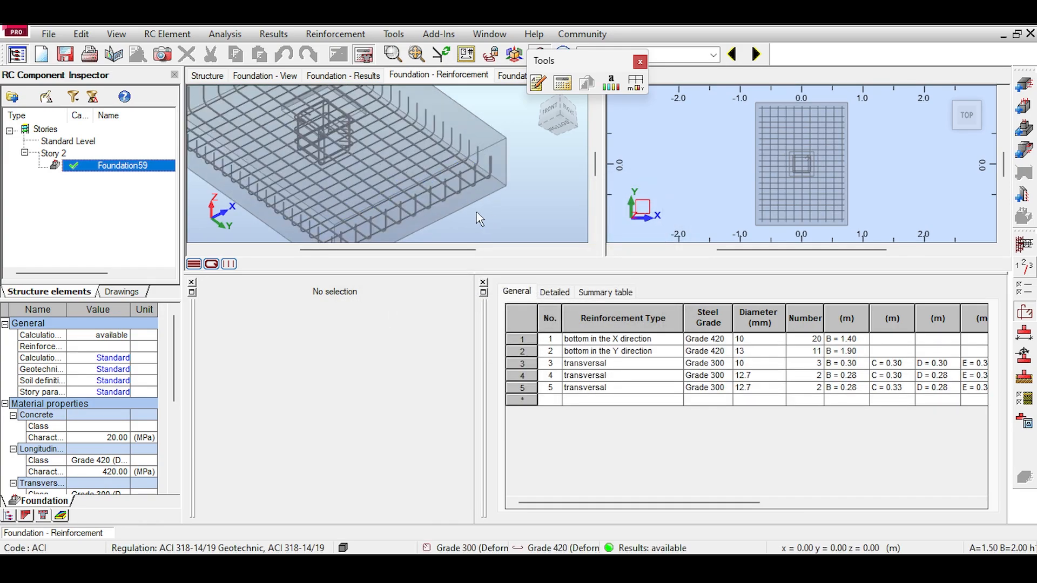
scroll(464, 225, down, 4)
- Return to the foundation's geometry settings and fix the footing dimension A at 1.00 m
click(218, 79)
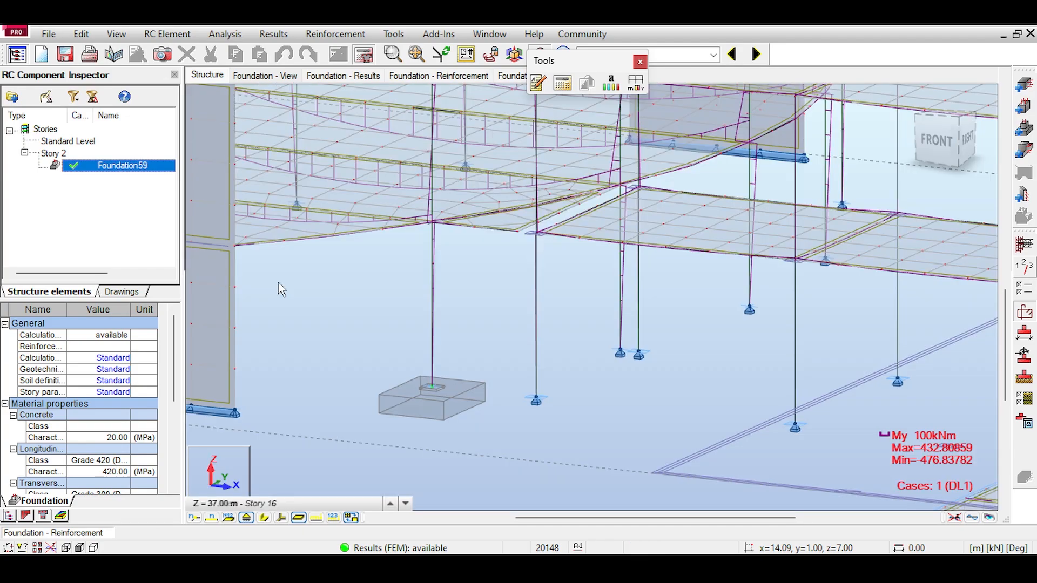
click(271, 76)
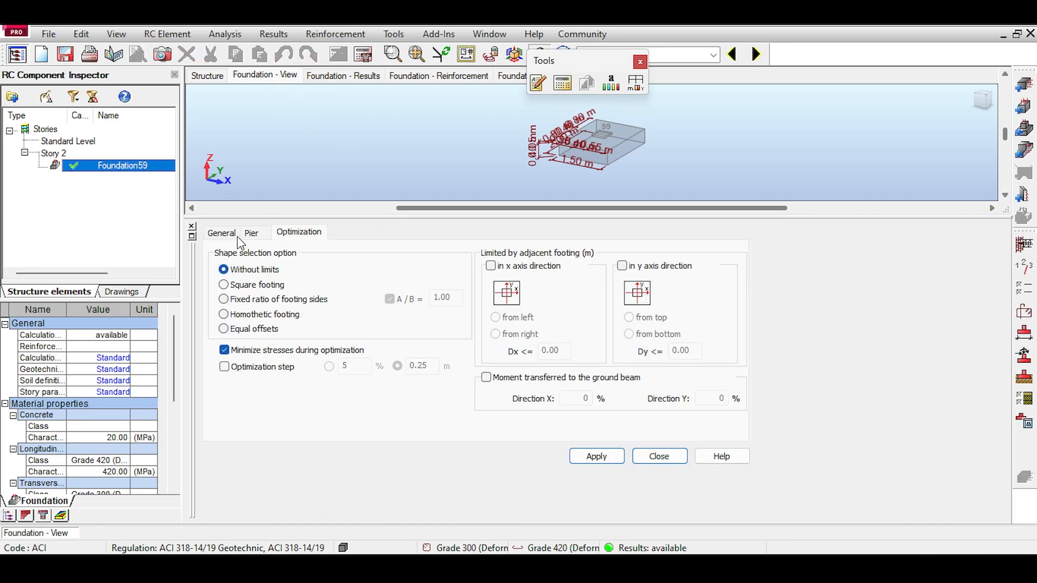
click(238, 238)
click(281, 317)
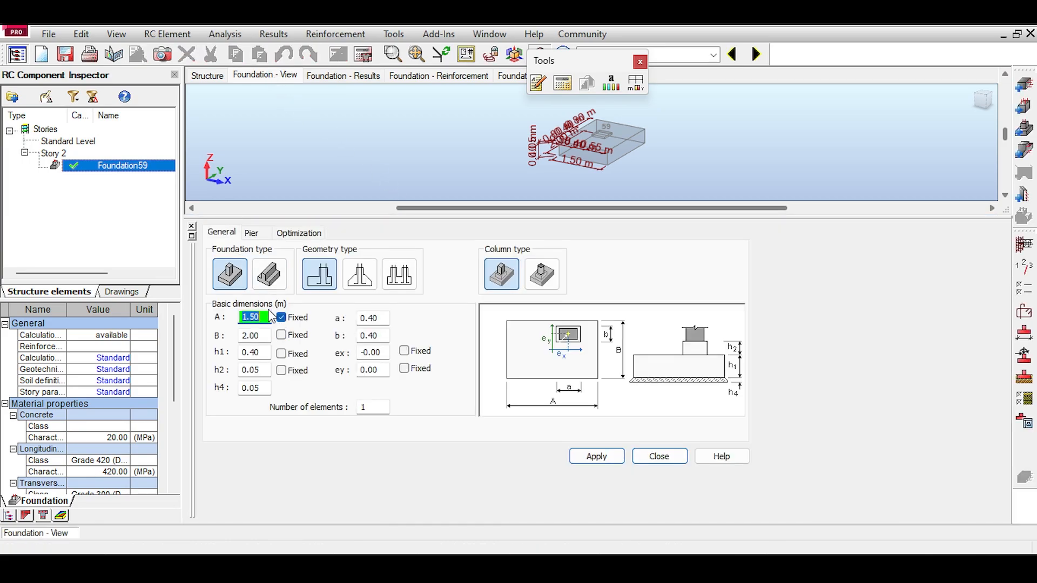
text(1)
key(Return)
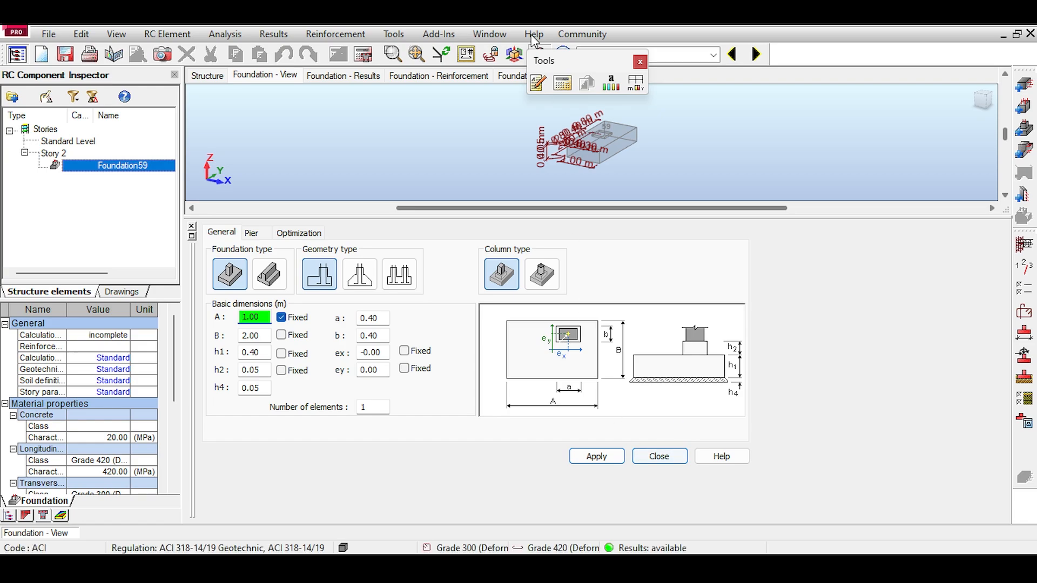
- Recalculate the footing for the fixed A dimension and open its reinforcement view
click(537, 83)
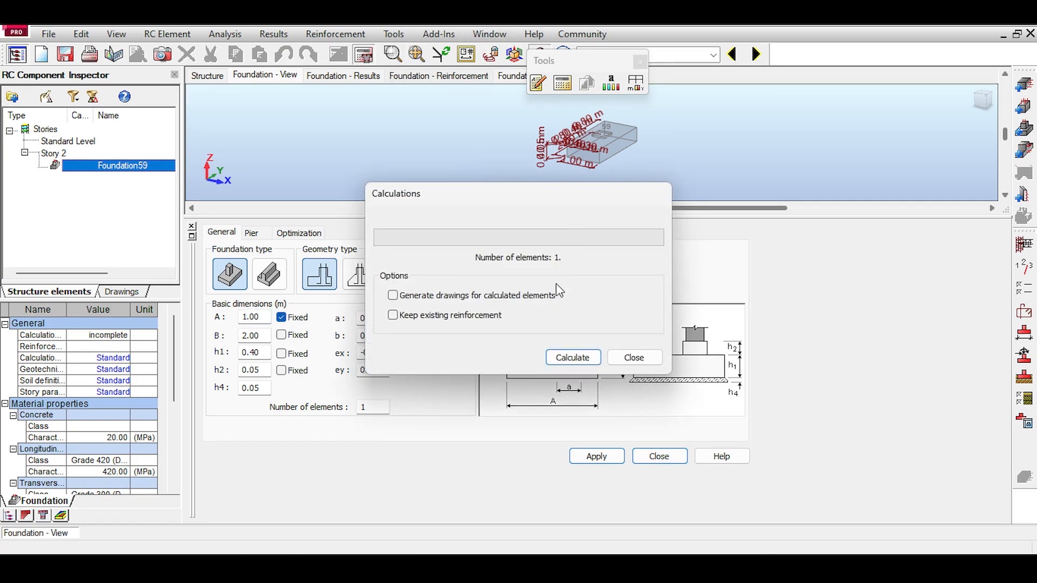
click(560, 358)
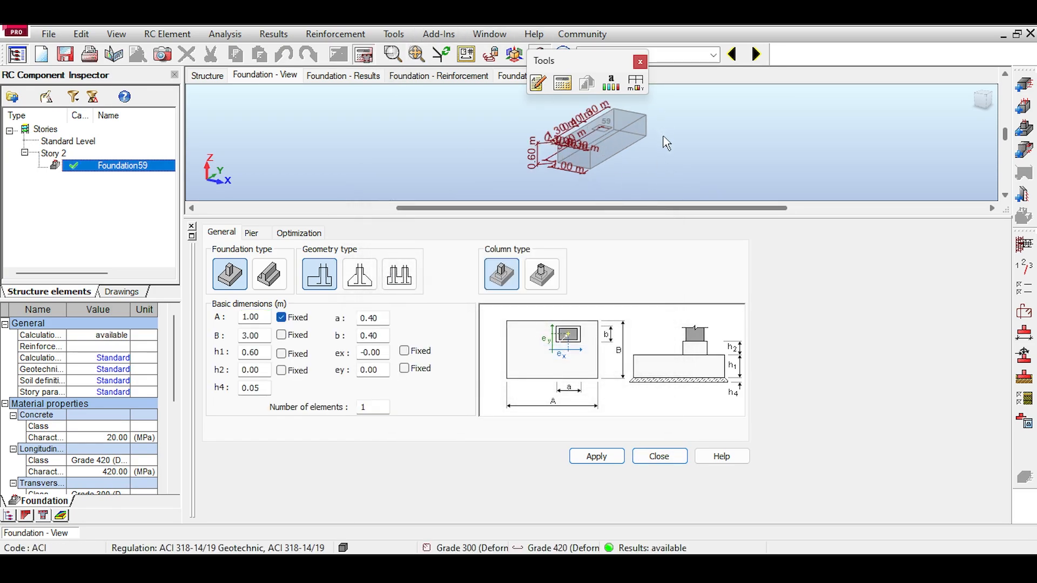
click(434, 75)
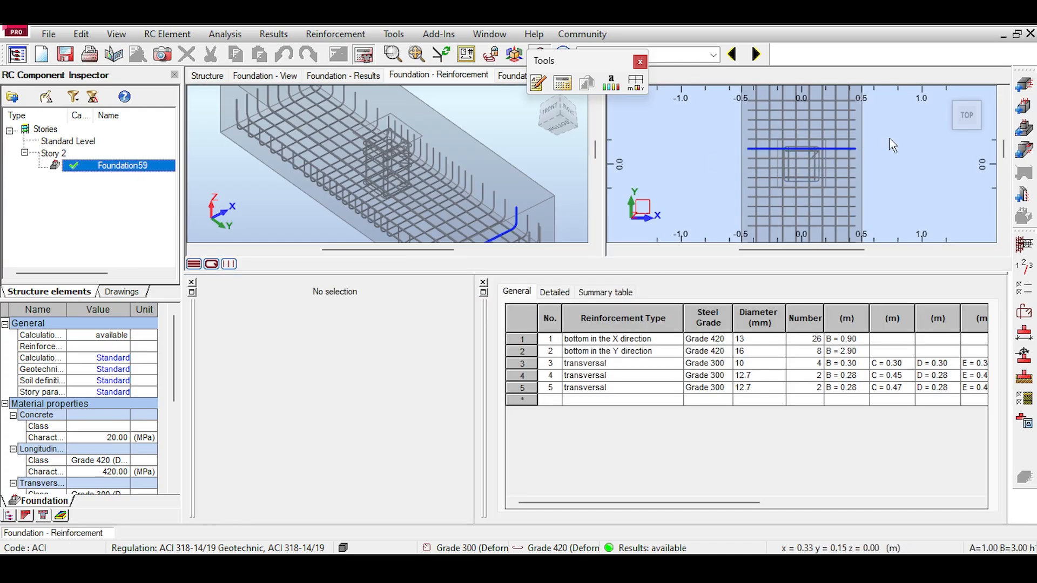
- Examine the narrowed footing's bar layout in 3D and from the top
scroll(423, 133, down, 3)
scroll(446, 161, down, 3)
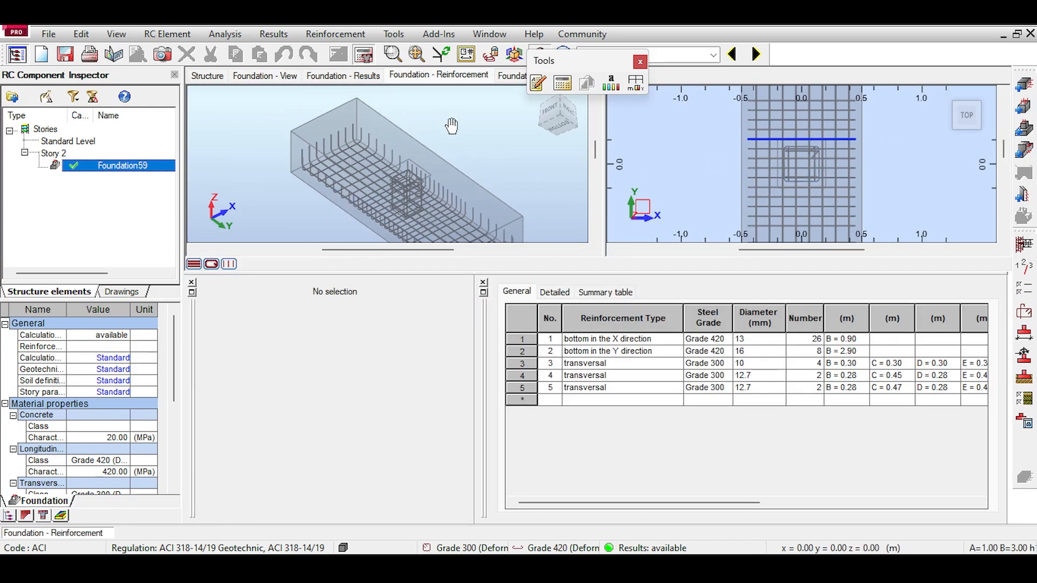
middle_drag(450, 154, 415, 128)
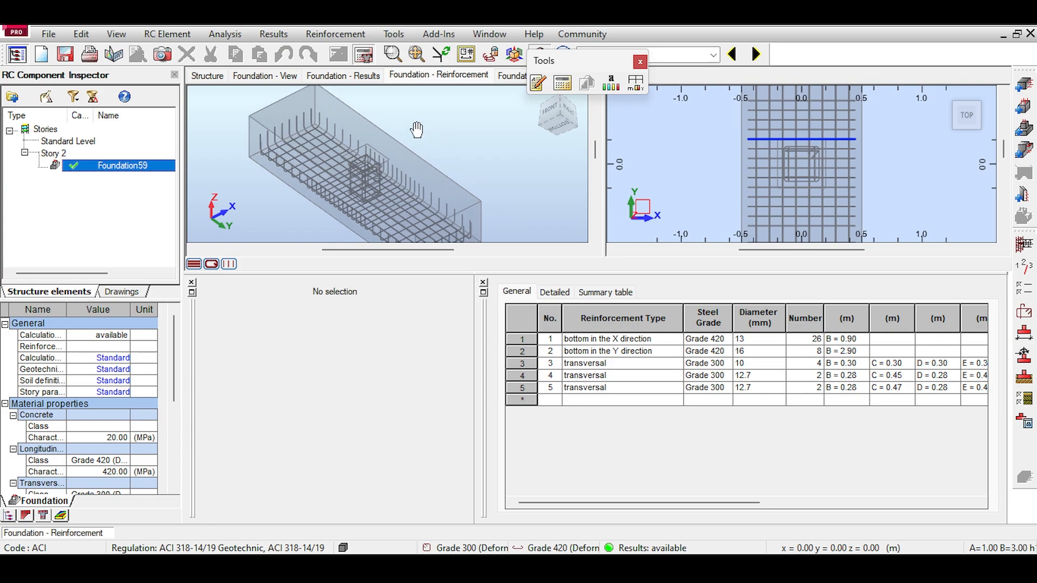
click(562, 121)
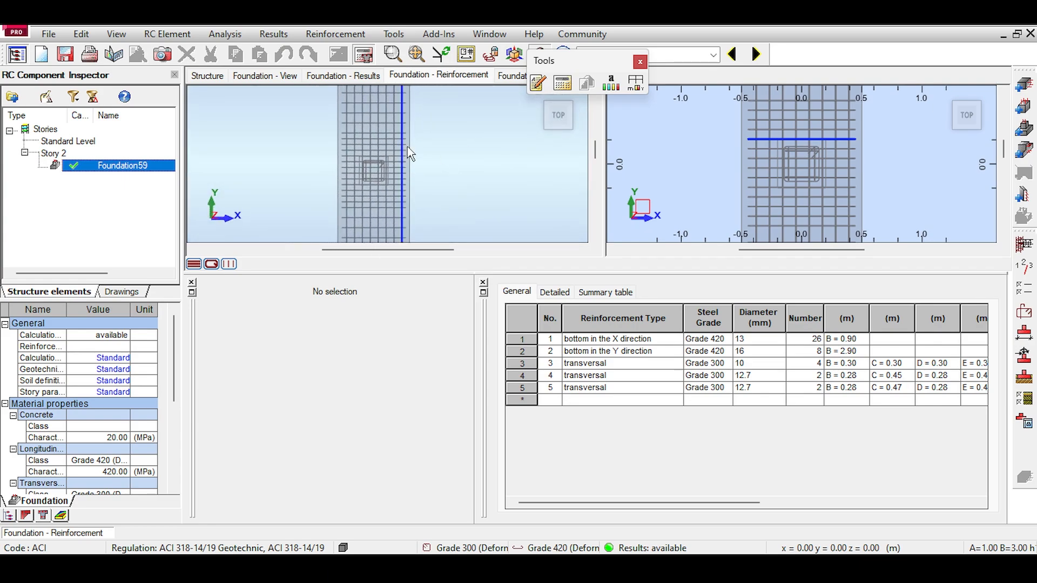
scroll(405, 146, down, 2)
middle_drag(426, 137, 362, 144)
drag(301, 139, 392, 202)
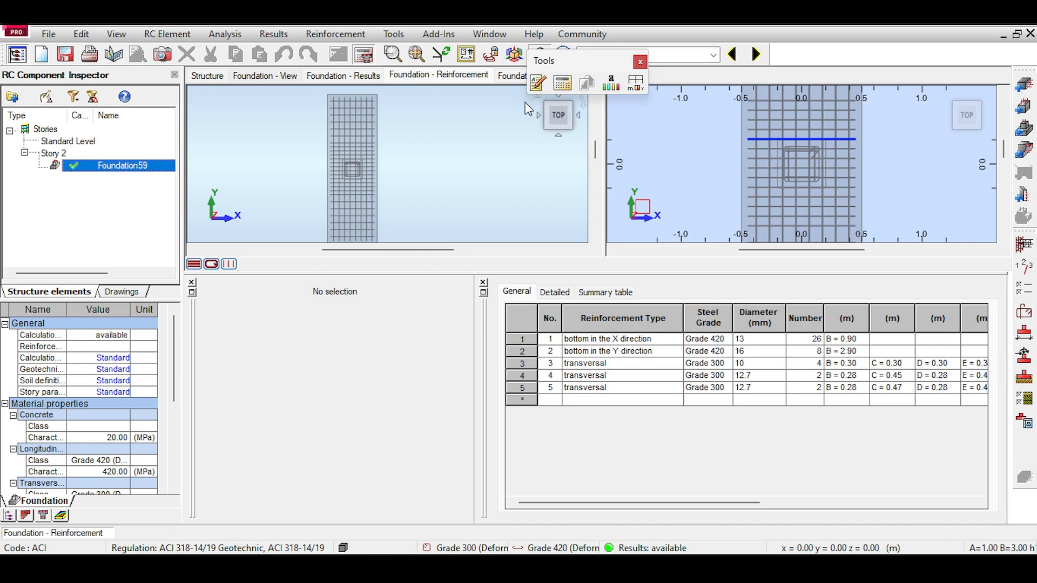
- Try to recalculate the footing with its A dimension no longer fixed
click(264, 75)
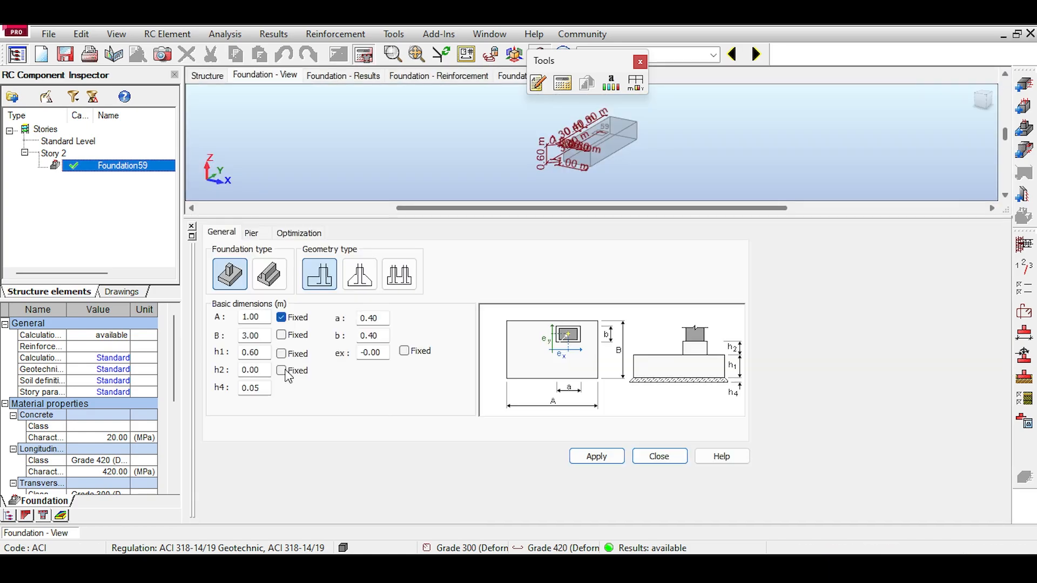
click(282, 318)
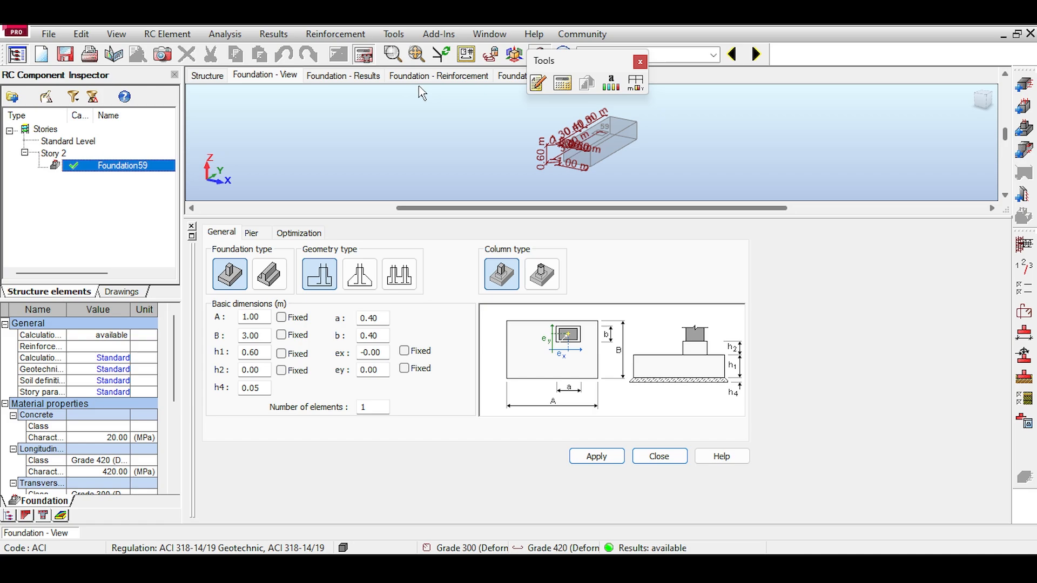
click(370, 63)
click(565, 354)
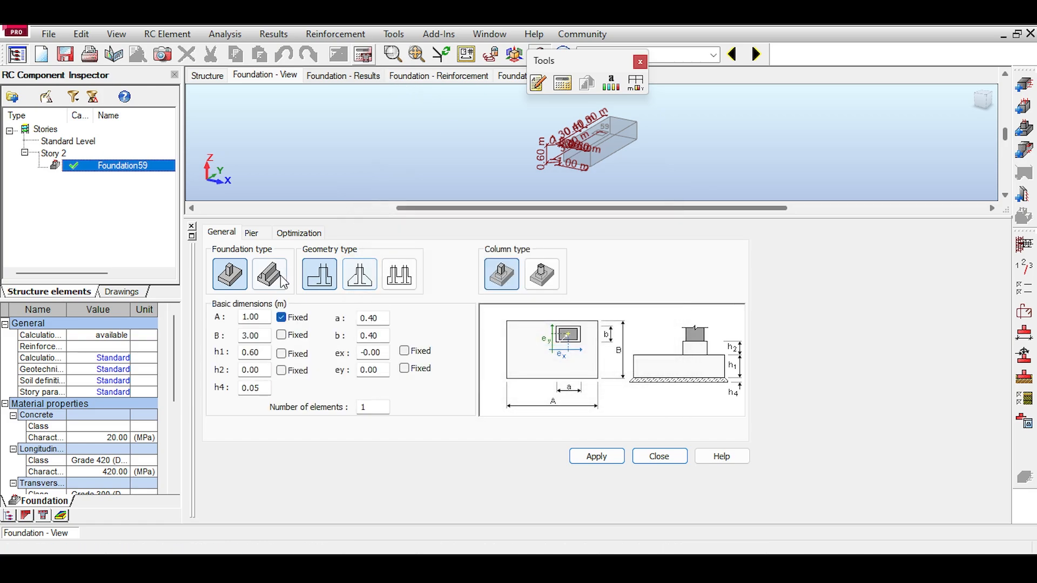
- Release the fixed footing dimension A and recalculate the footing without generating drawings or keeping the existing reinforcement
click(279, 319)
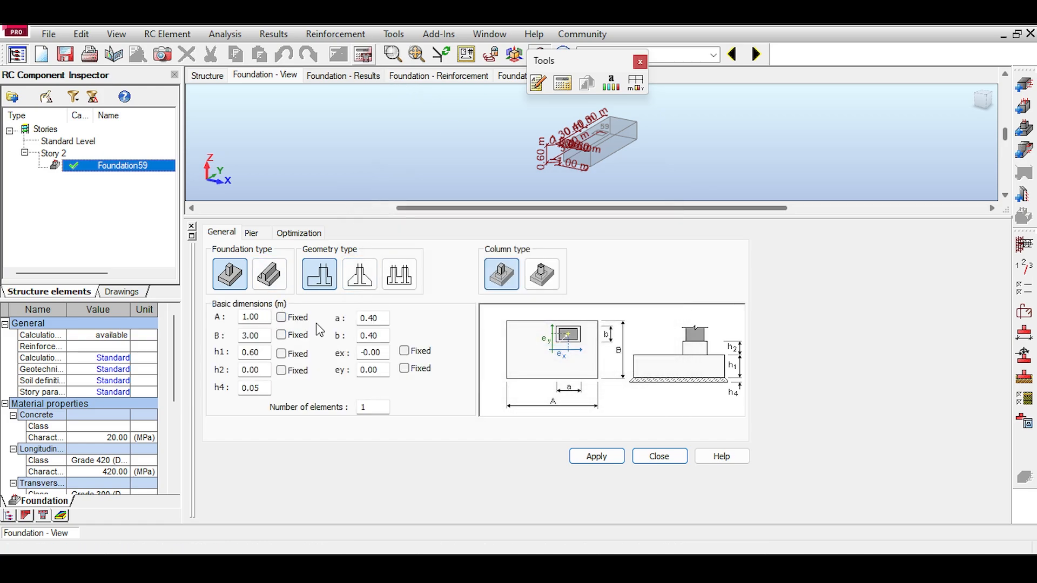
click(601, 455)
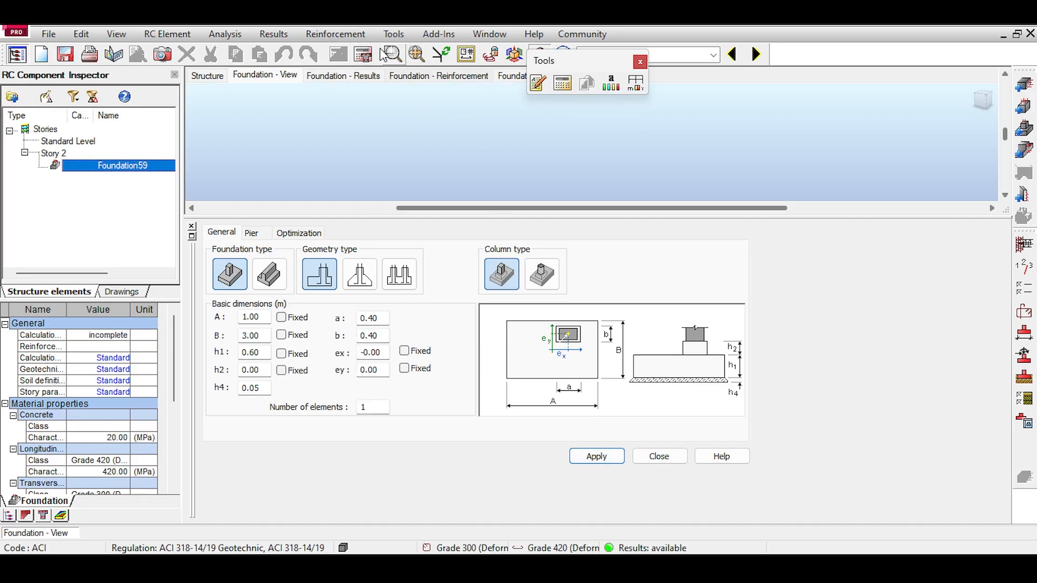
click(364, 54)
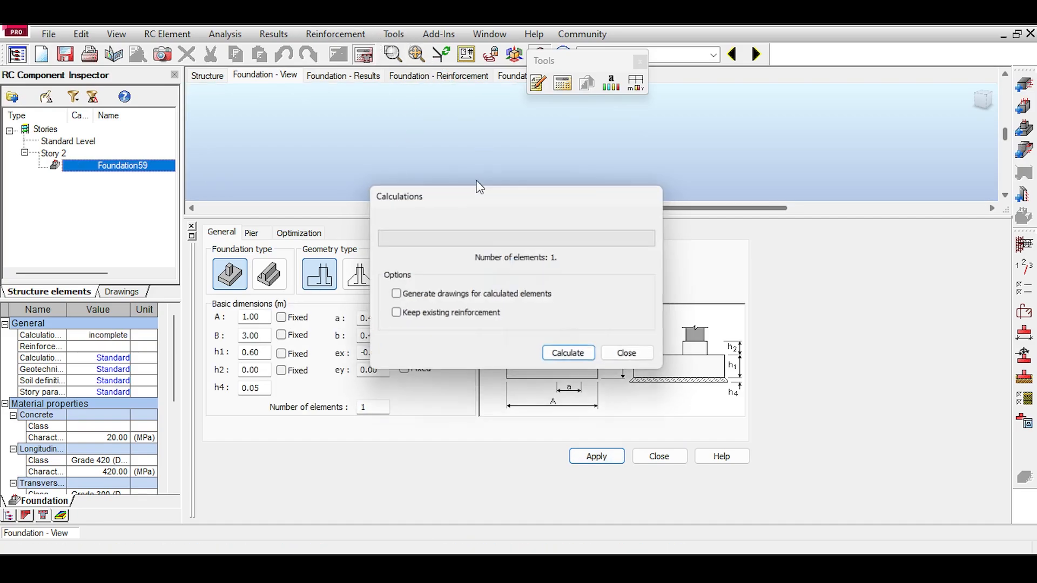
click(579, 363)
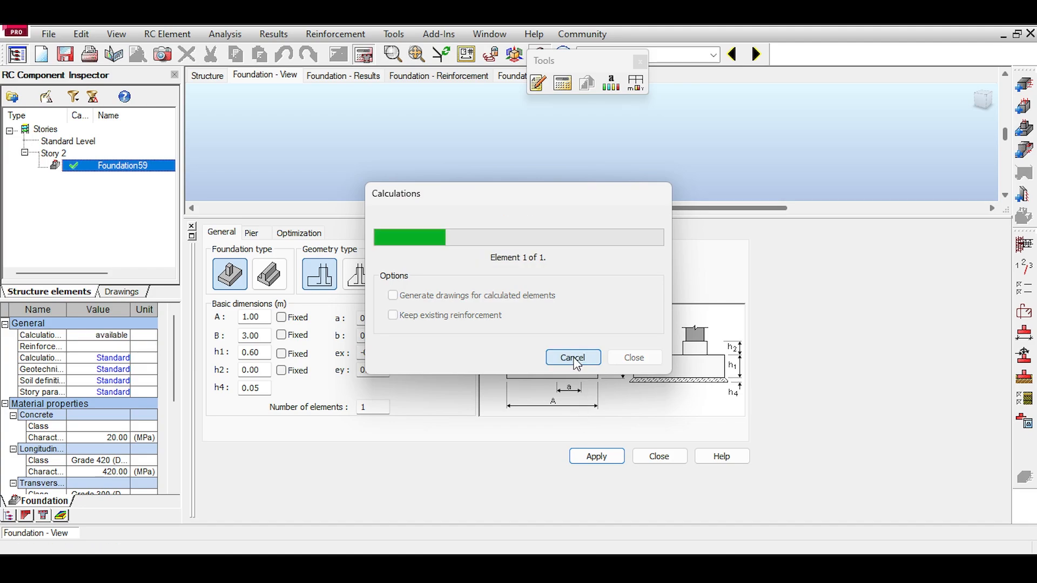
- Review the foundation's load definition and its soil parameters without changing them
click(1025, 356)
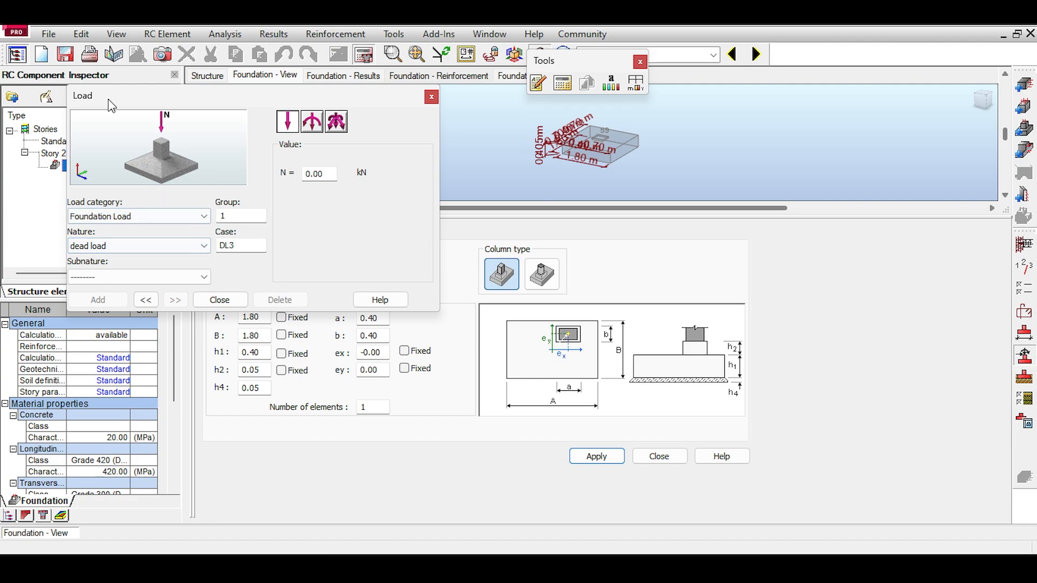
click(431, 97)
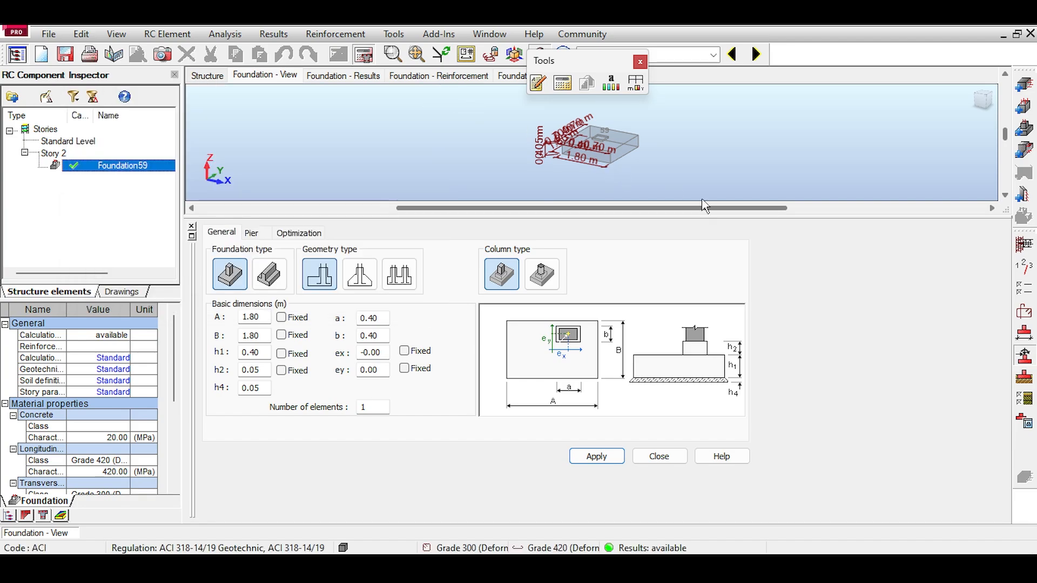
click(1025, 378)
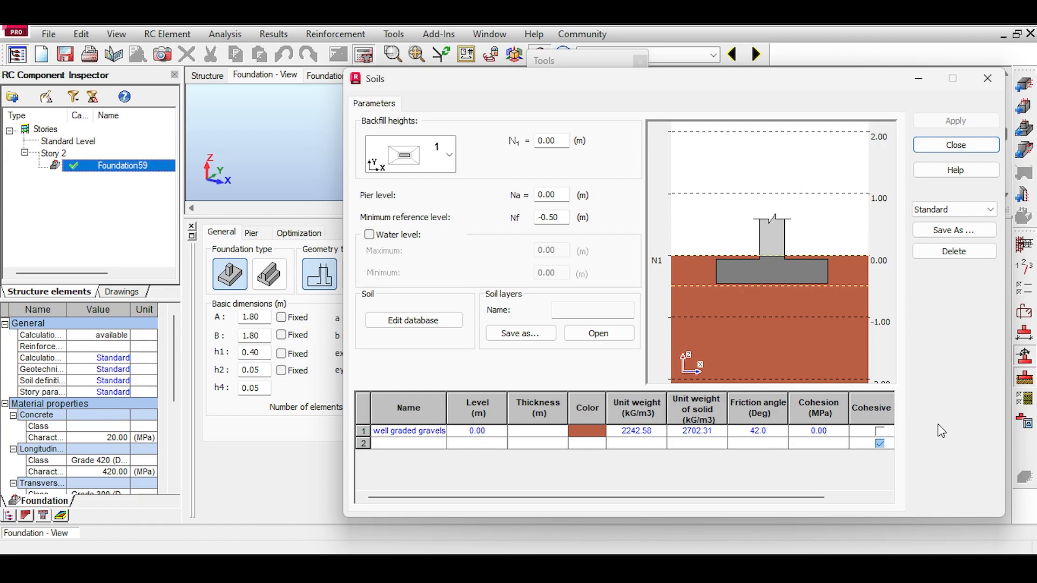
click(988, 152)
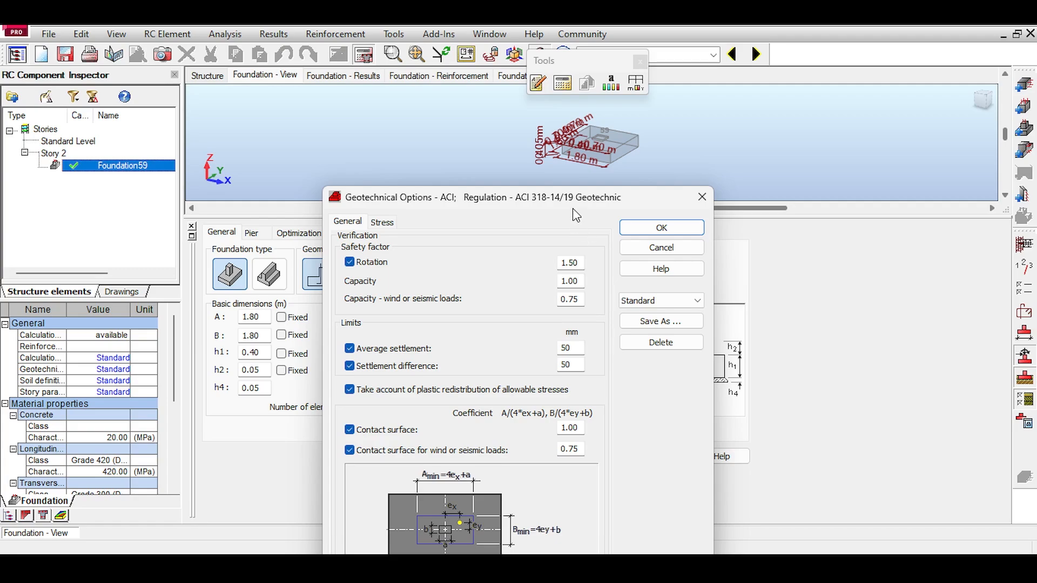
- Review the verification limits and the allowable soil stress in the geotechnical options, leaving them without saving changes
drag(574, 210, 624, 105)
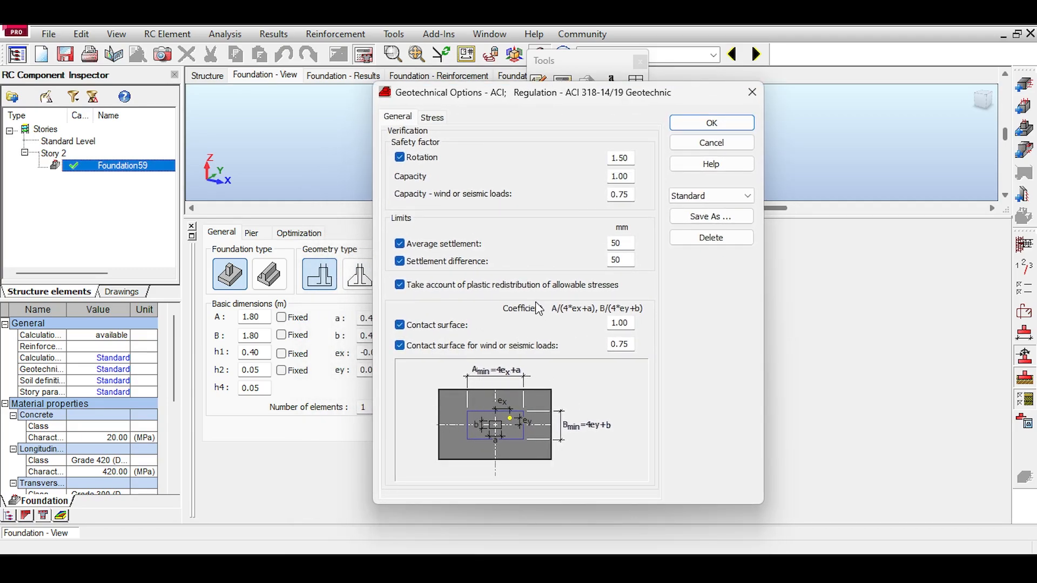
click(442, 119)
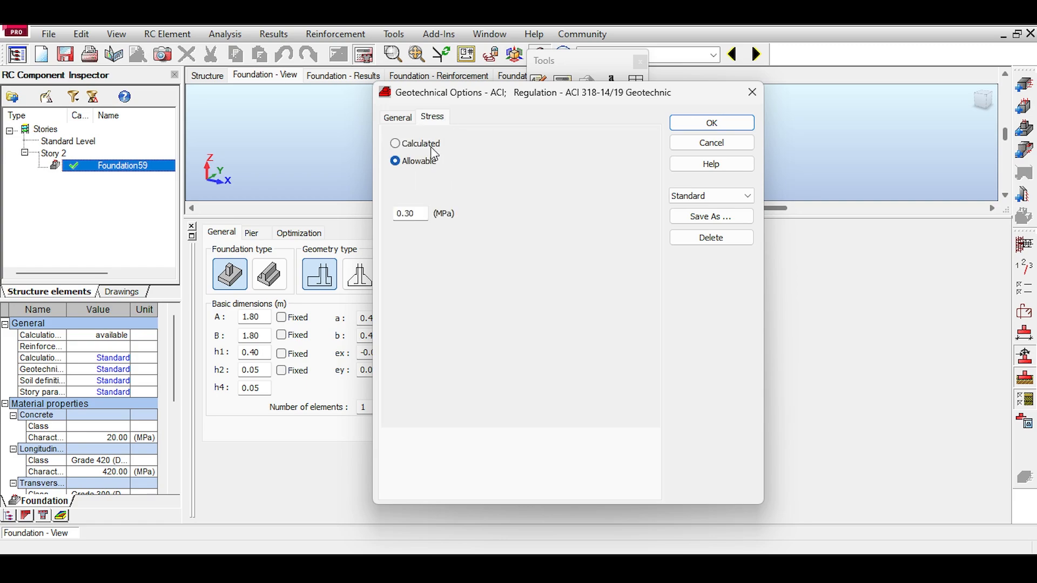
double_click(422, 219)
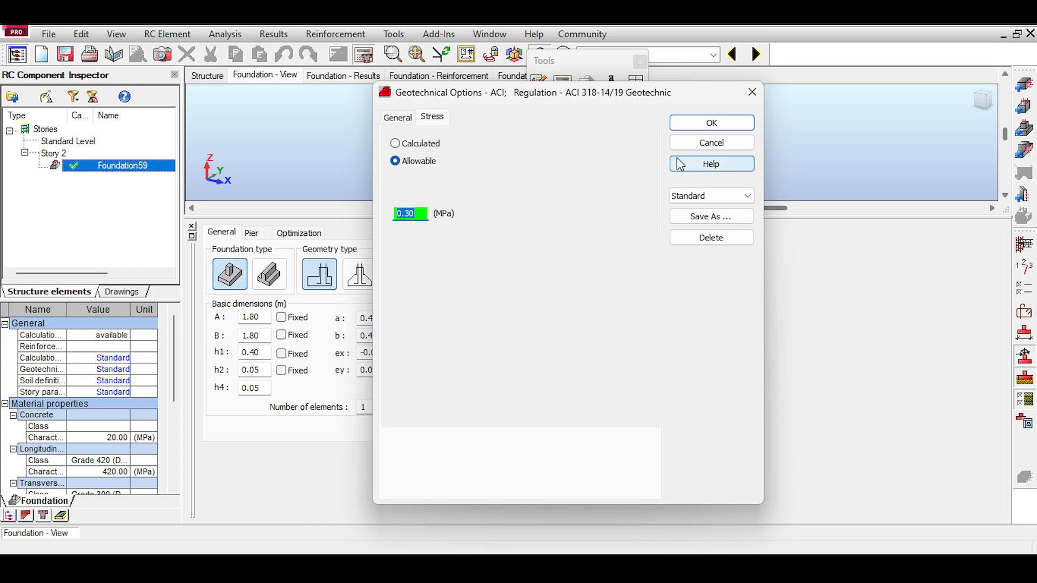
click(686, 143)
- Recheck the soil parameters and try the Calculated and Allowable stress options in the geotechnical options with 0.3 MPa
click(1024, 378)
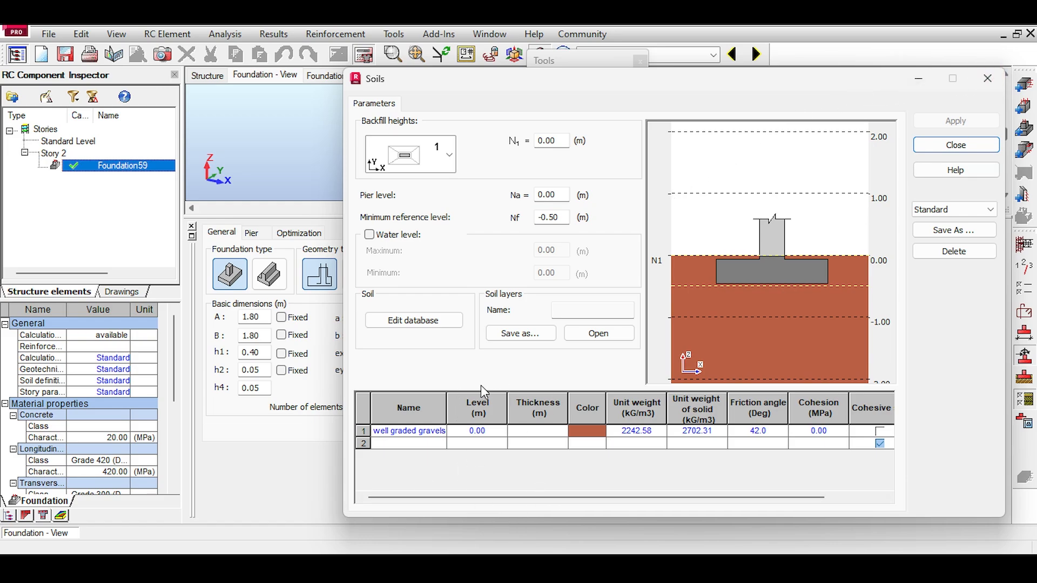
click(987, 81)
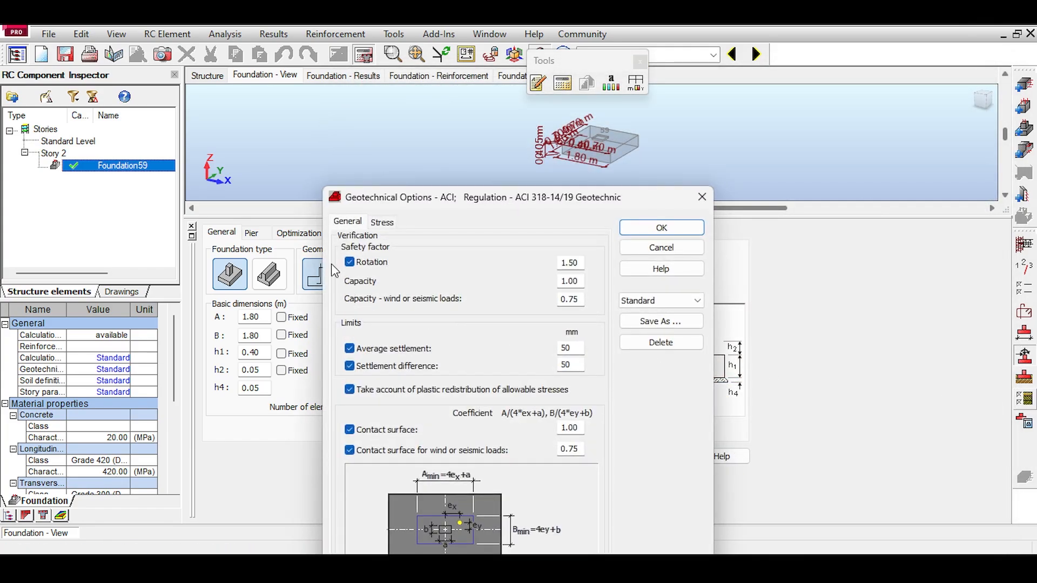
drag(389, 202, 394, 153)
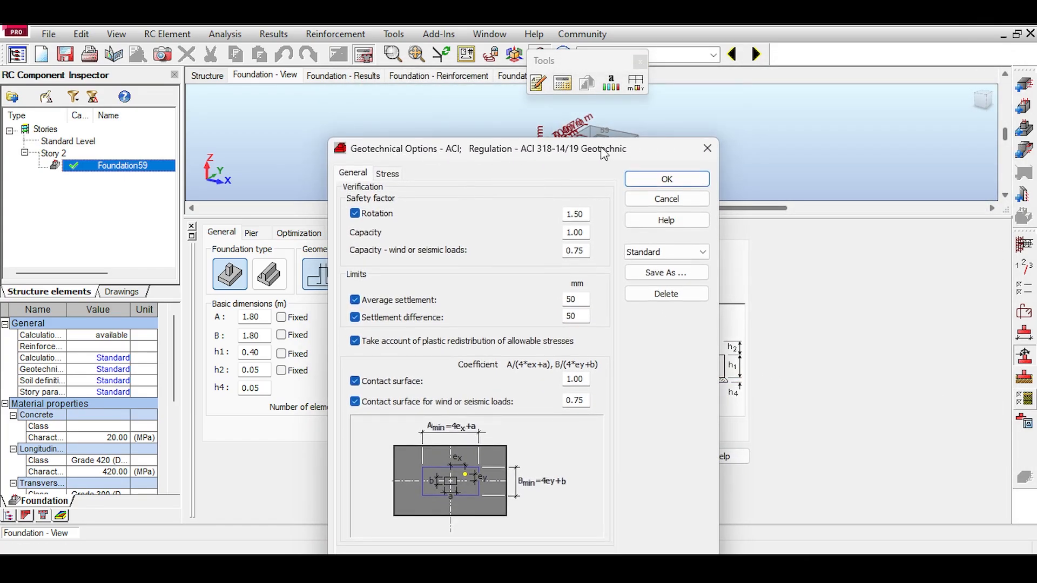
click(395, 176)
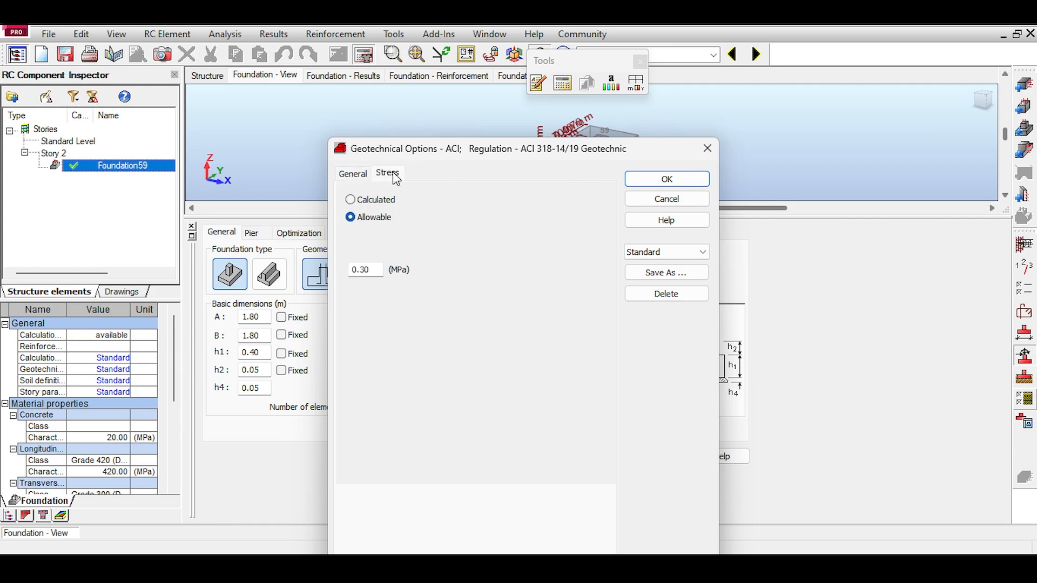
click(379, 202)
click(351, 217)
double_click(367, 268)
text(0.3)
click(666, 199)
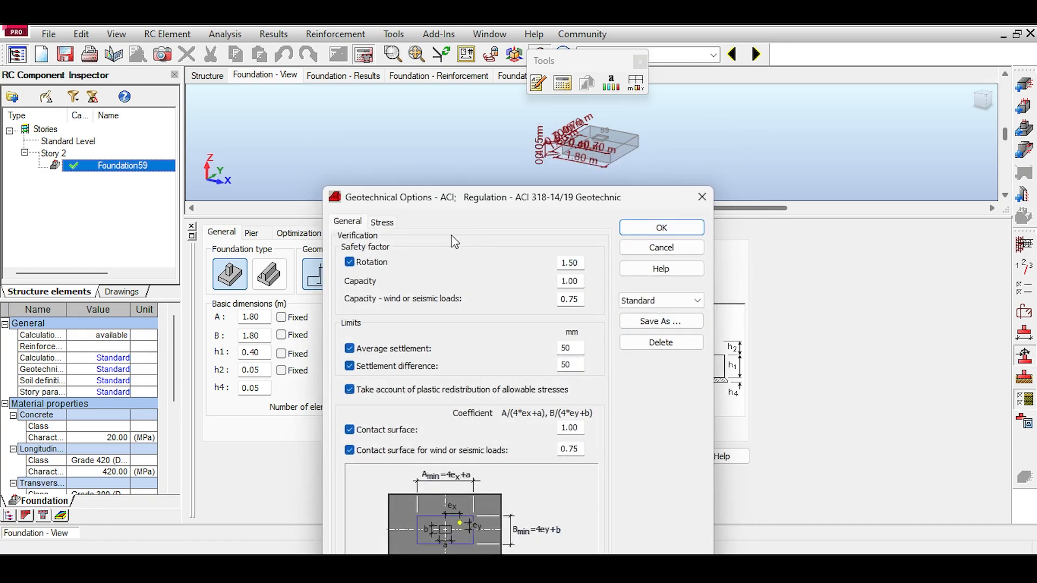
- Reopen the geotechnical stress settings to check the allowable soil stress value, and leave them without saving
click(396, 223)
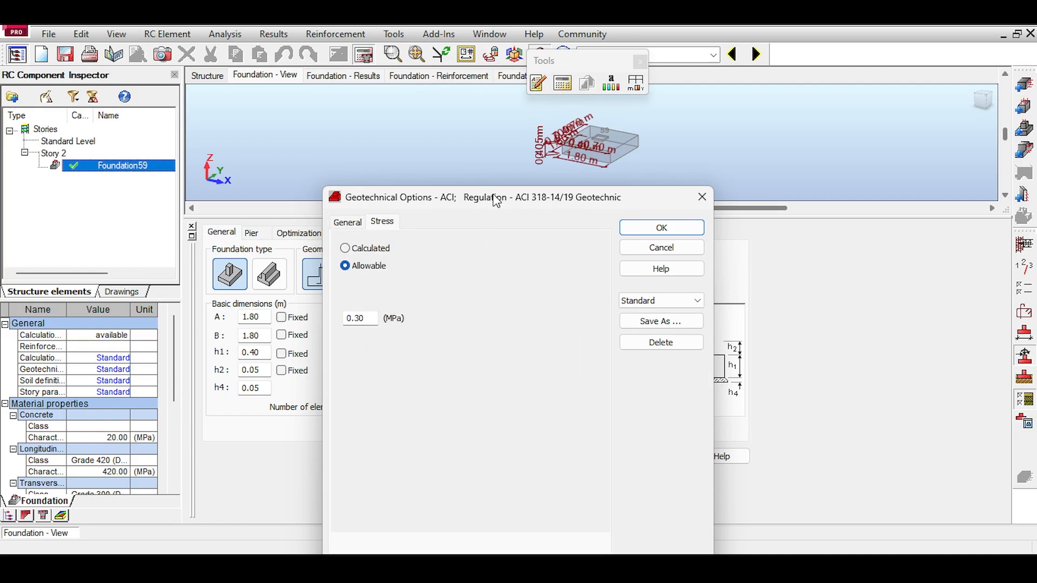
drag(496, 195, 499, 102)
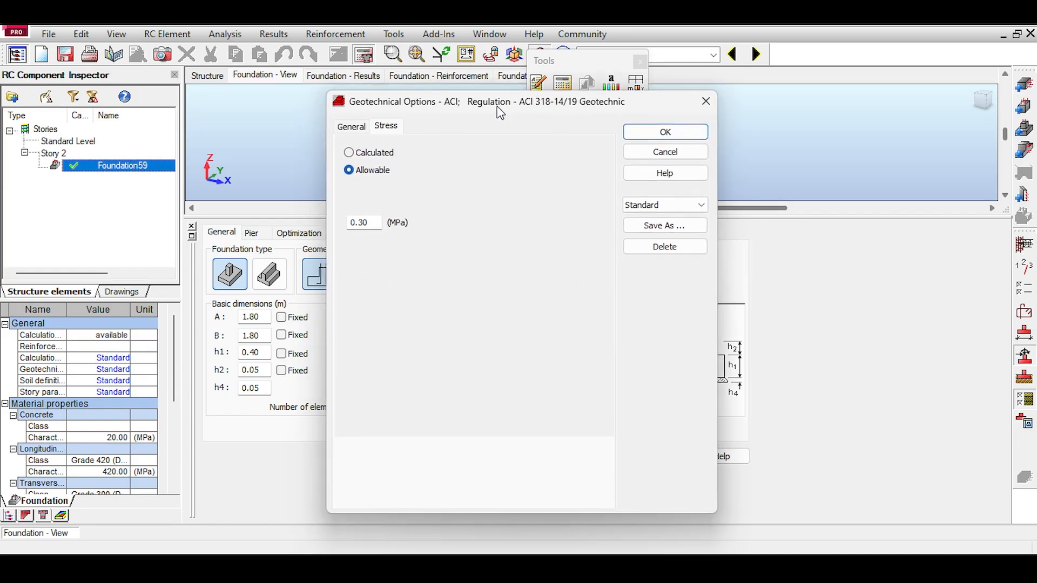
double_click(370, 222)
click(639, 155)
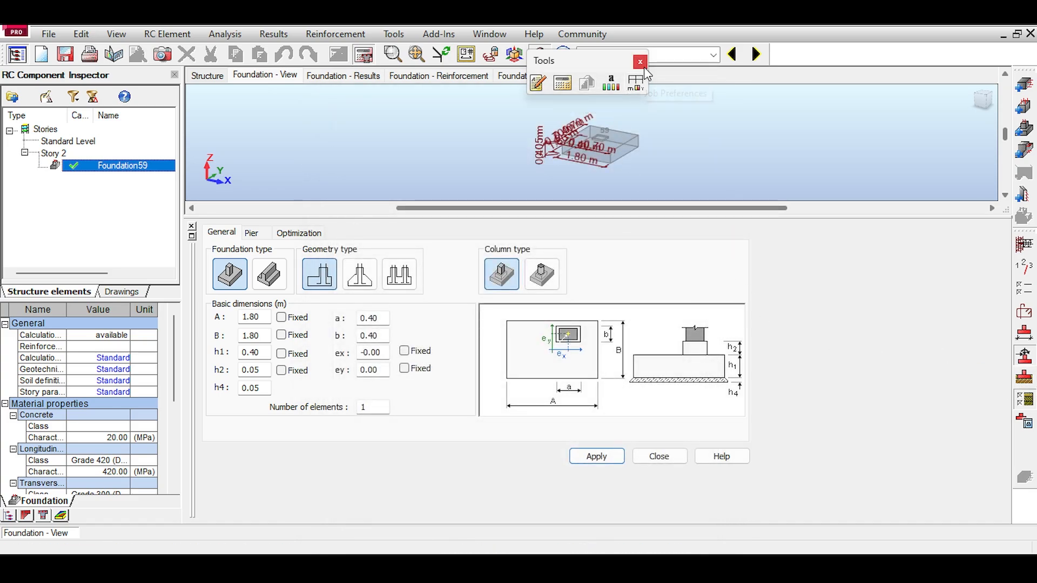
- Close the floating Tools palette covering the foundation's 3D view
click(635, 85)
scroll(613, 131, down, 1)
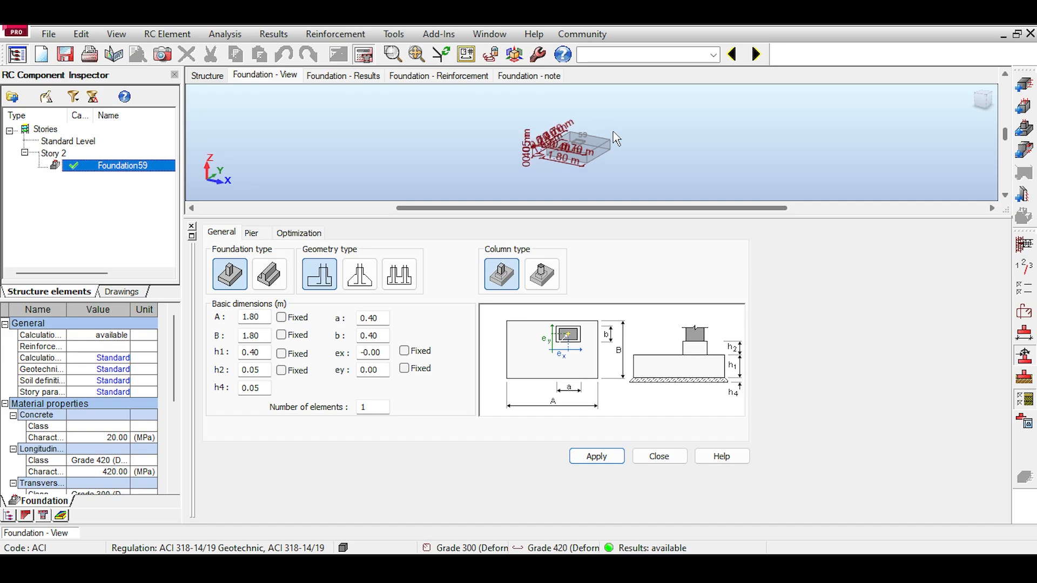
middle_drag(614, 131, 594, 137)
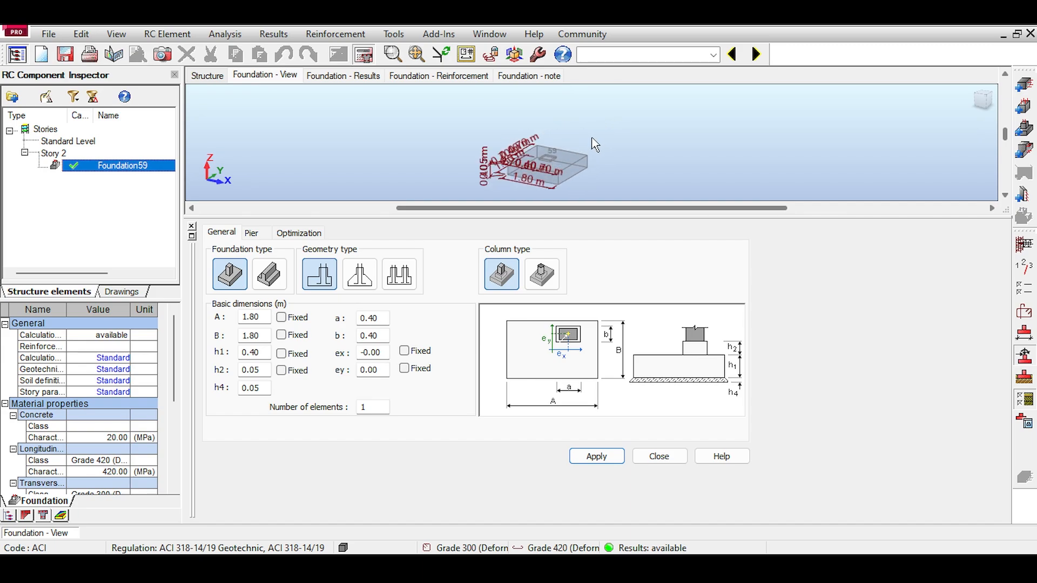
middle_drag(594, 145, 573, 132)
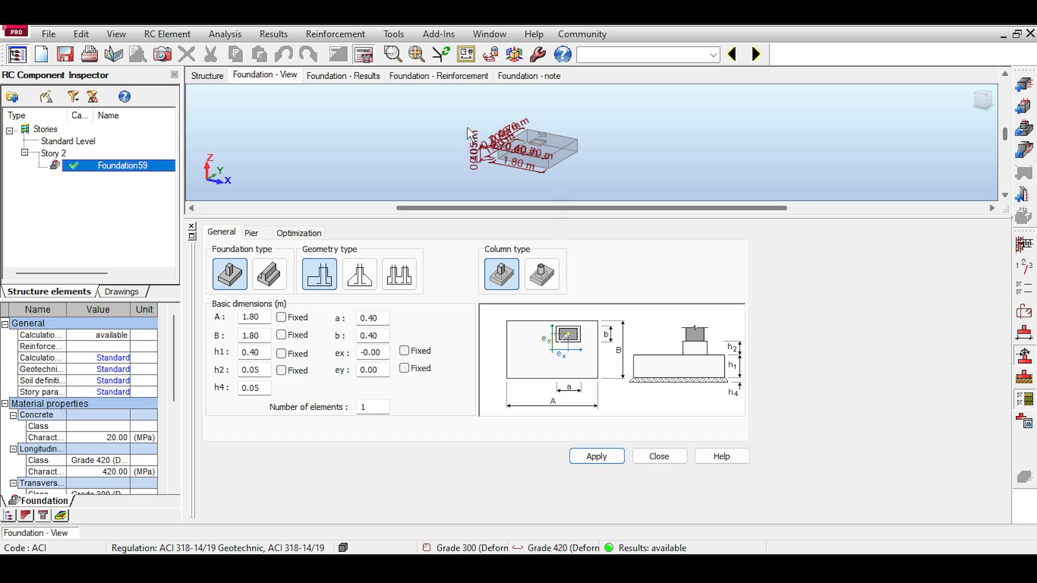
- View the footing's calculation note and its location within the whole structure model
click(512, 78)
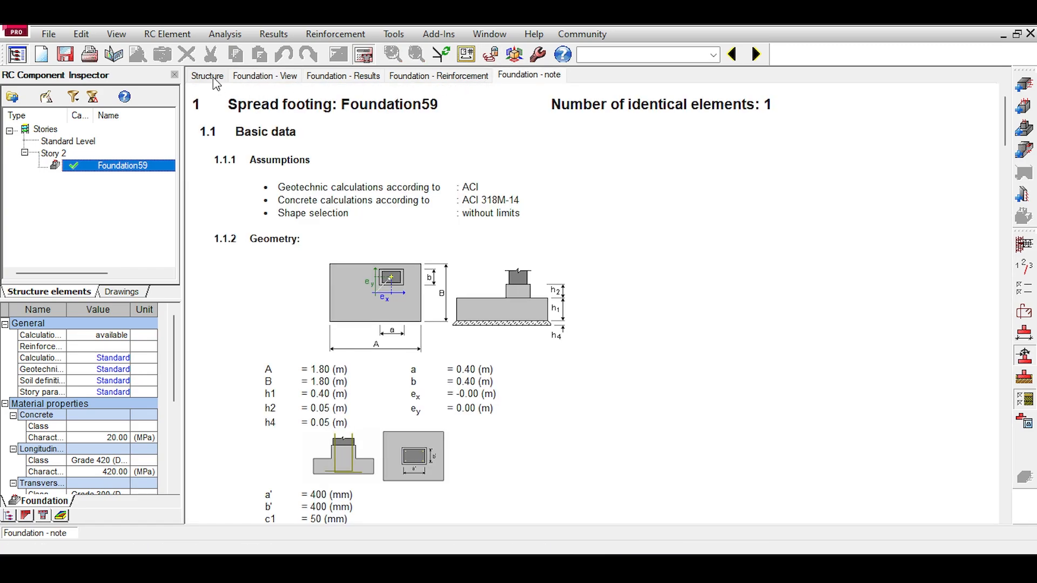
click(216, 80)
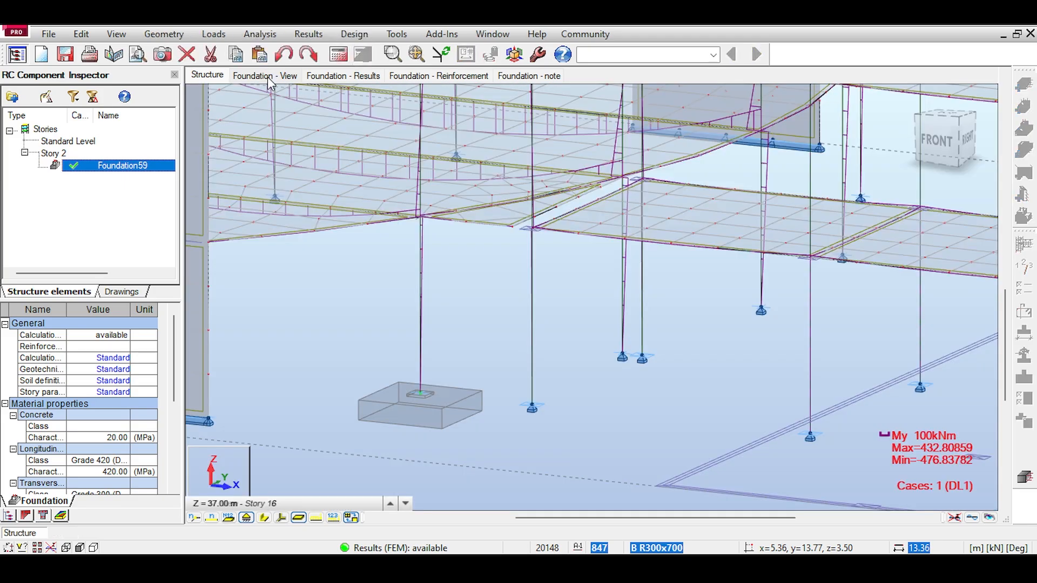
scroll(382, 190, down, 3)
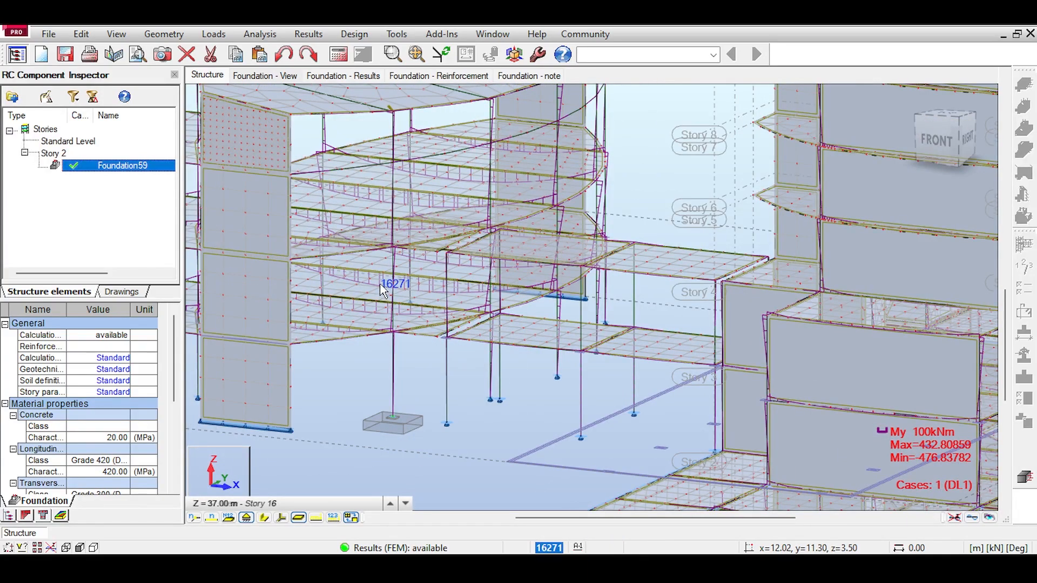
scroll(380, 287, down, 2)
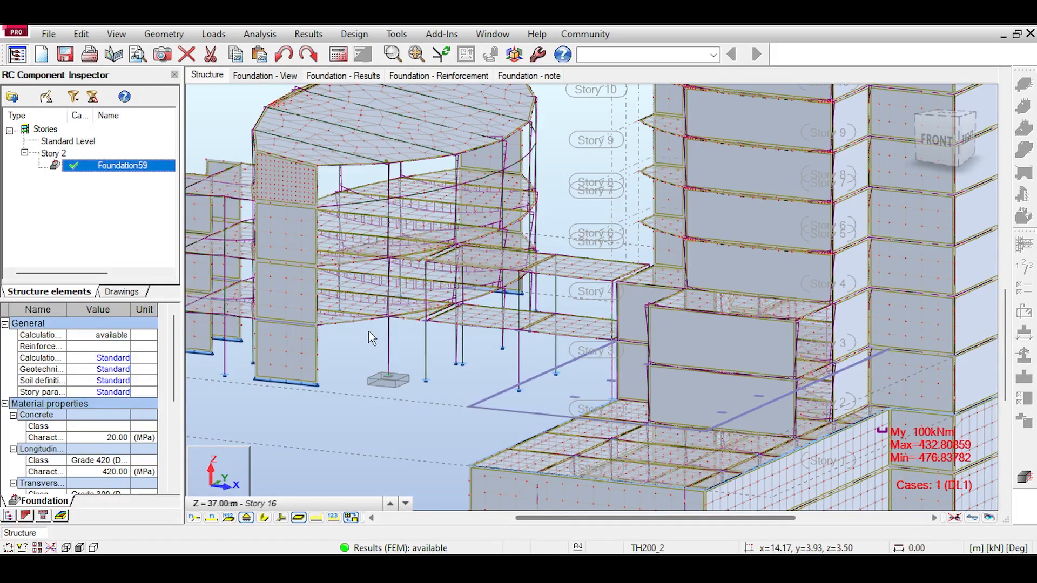
- Look through the footing's geometry and results views and return to the structure model
click(262, 76)
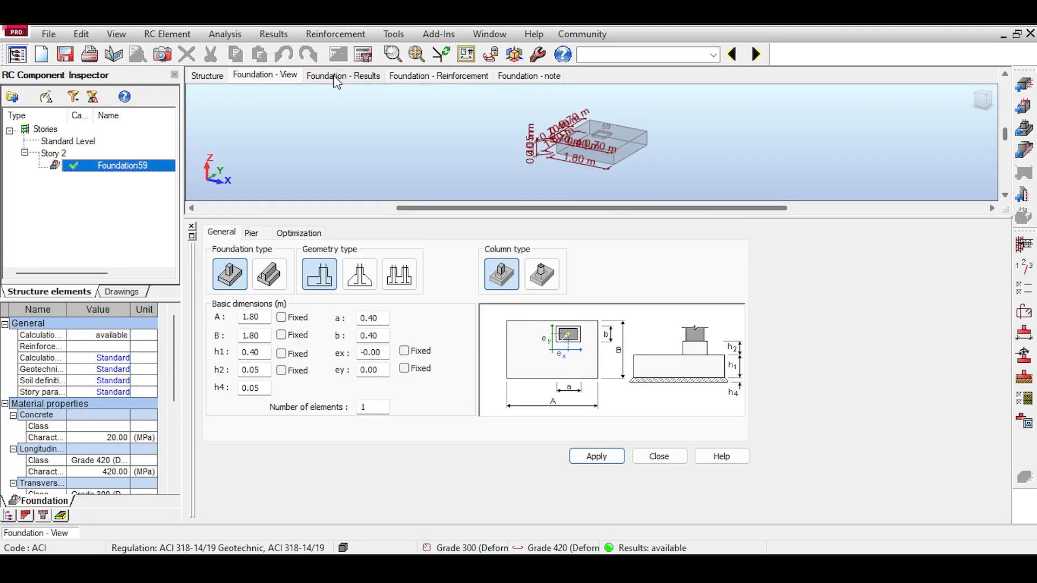
click(324, 75)
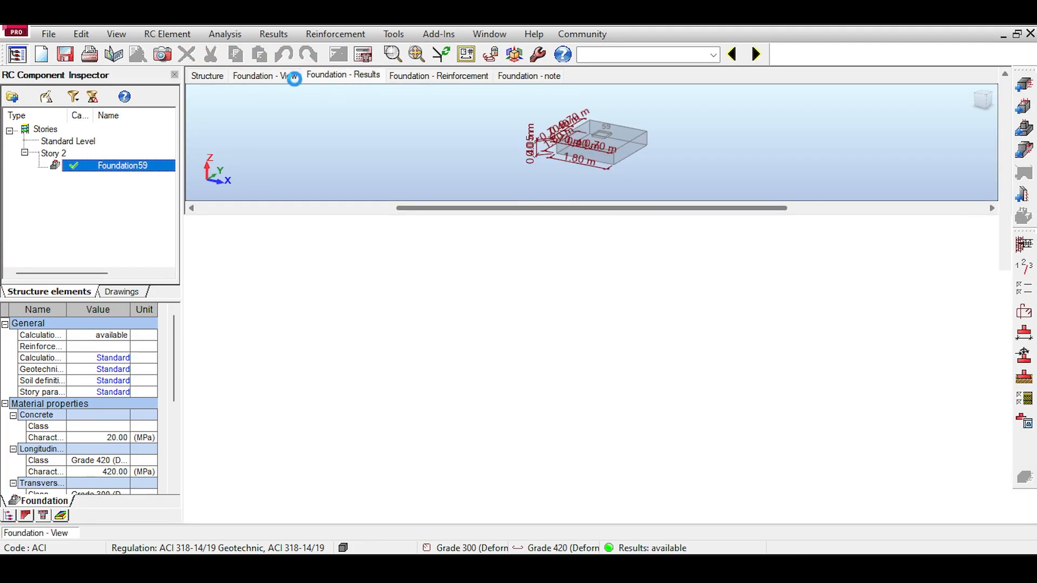
click(264, 76)
click(207, 75)
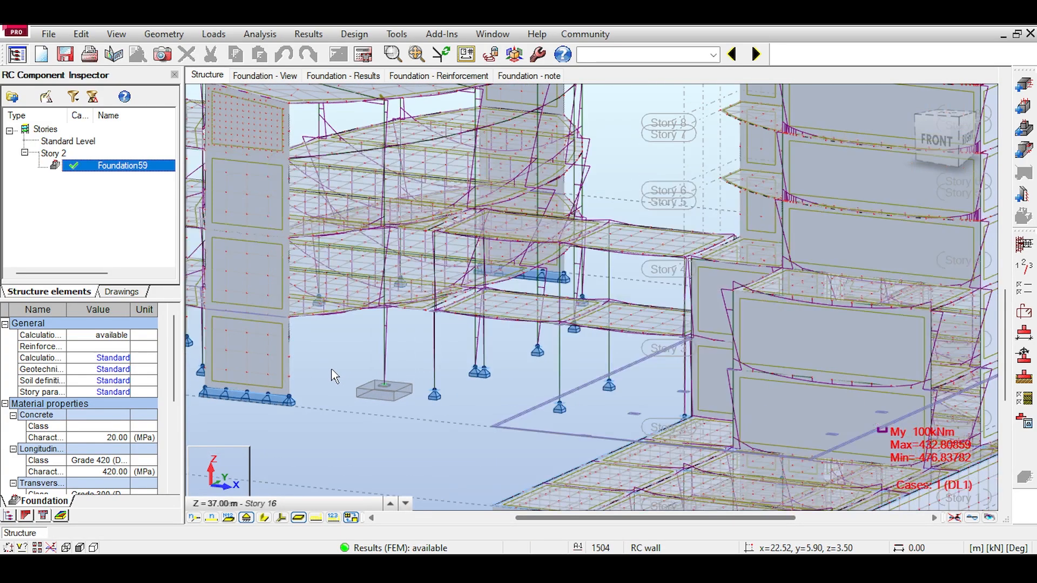
- Examine the footing beneath its column and the neighbouring supports in the structure model from a more frontal angle
scroll(335, 380, up, 3)
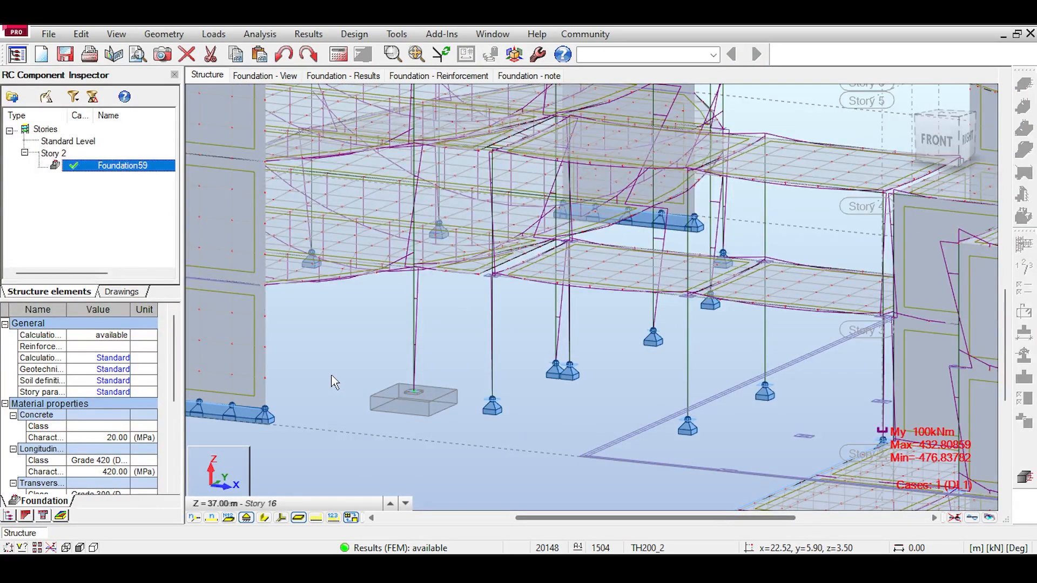
middle_drag(521, 364, 465, 356)
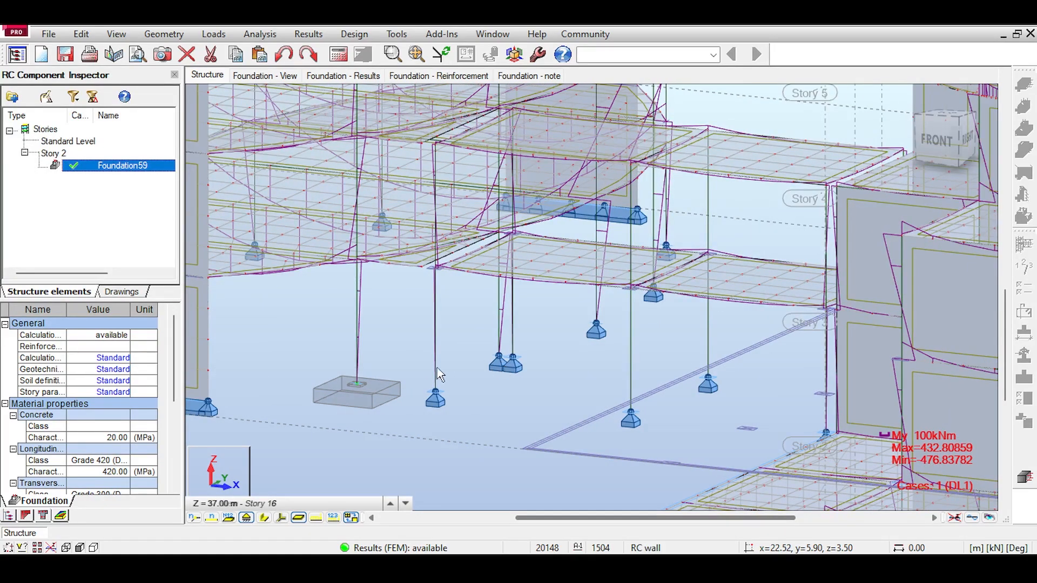
middle_drag(432, 340, 480, 340)
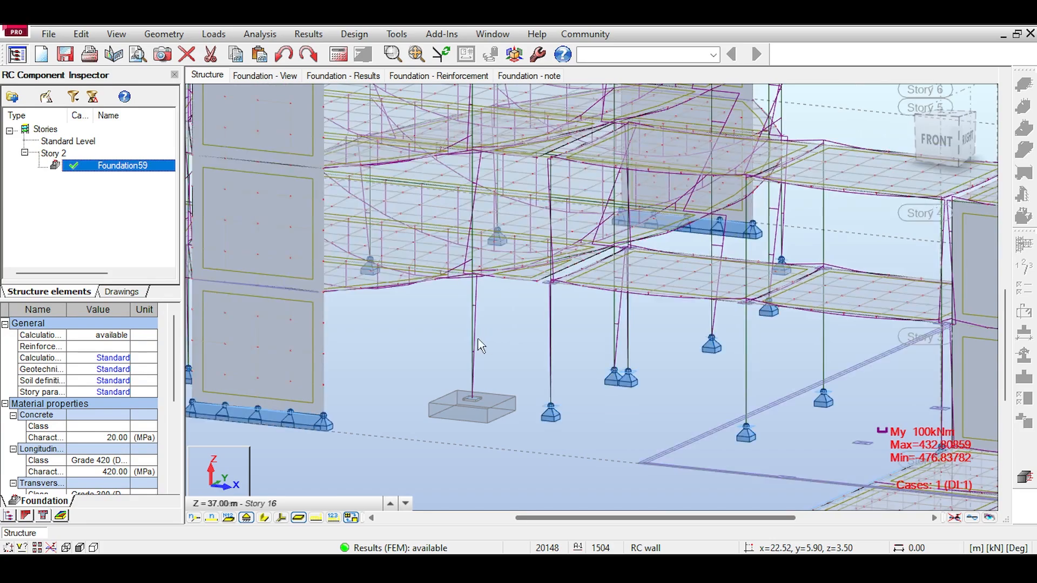
scroll(475, 348, down, 1)
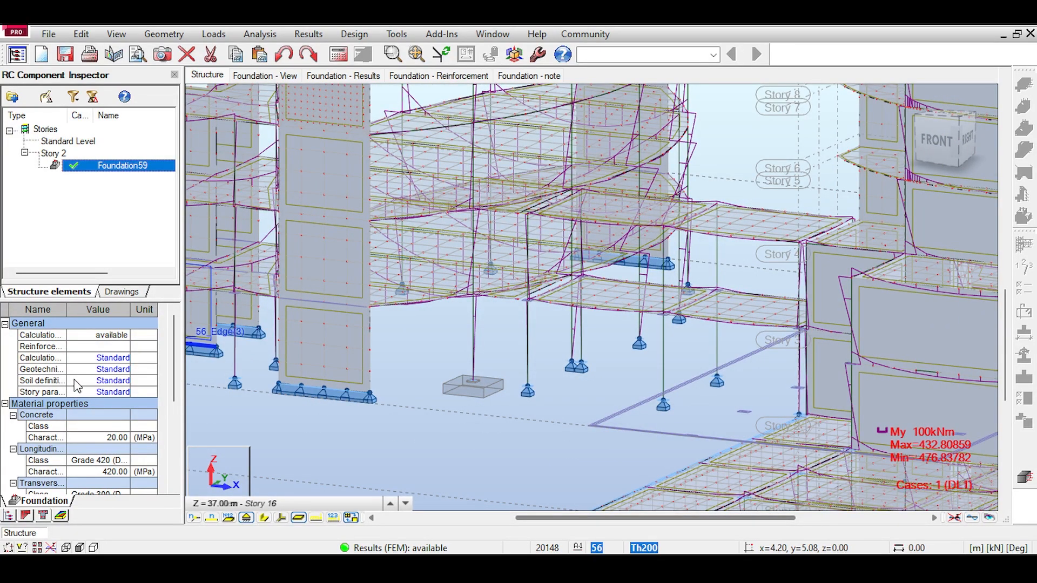
click(937, 143)
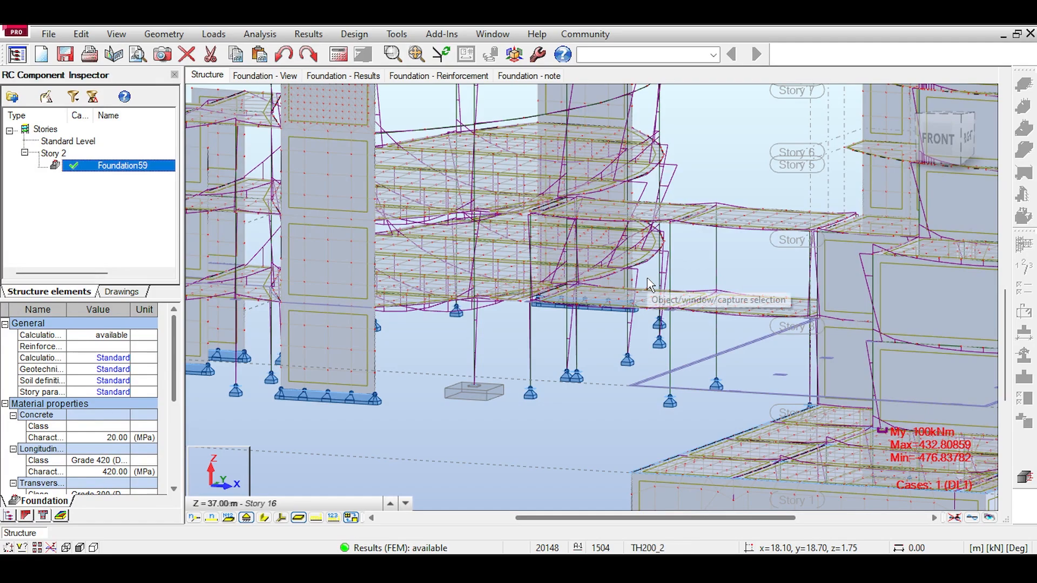
click(923, 139)
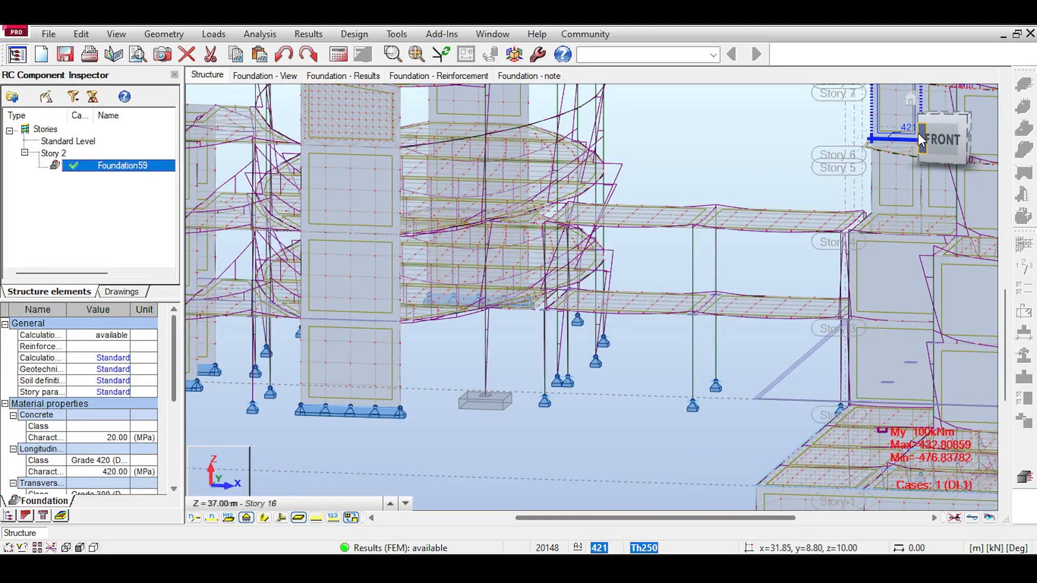
- Examine the wall supports beside the designed footing and their place in the overall structure
middle_drag(240, 399, 296, 377)
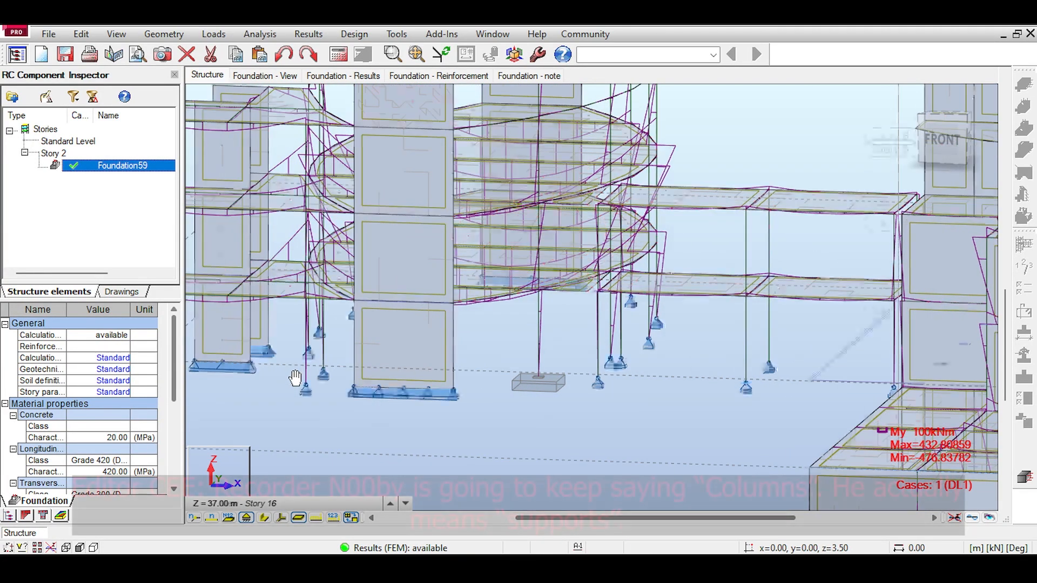
scroll(327, 376, up, 1)
scroll(330, 376, up, 1)
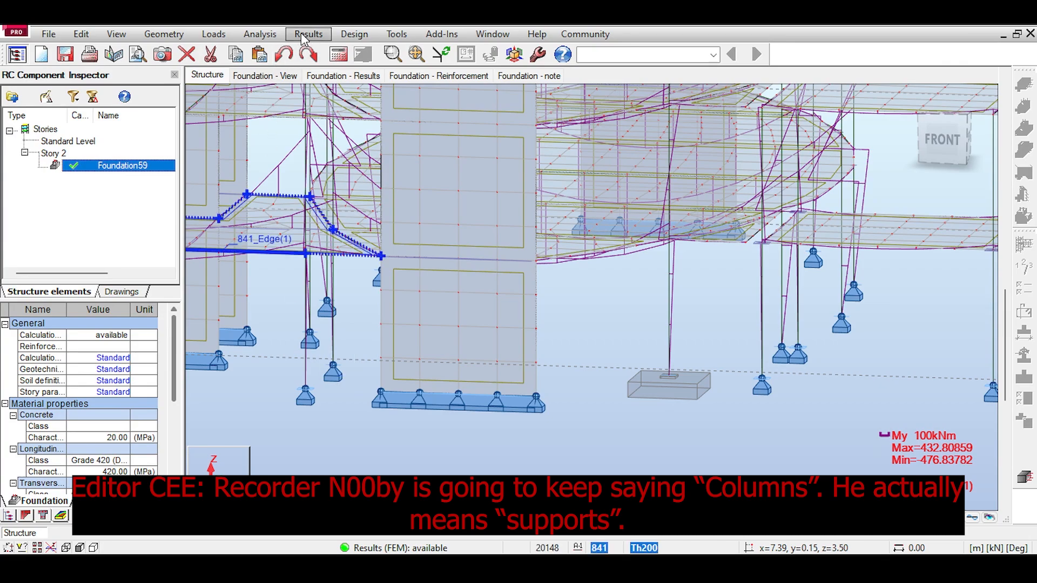
click(354, 35)
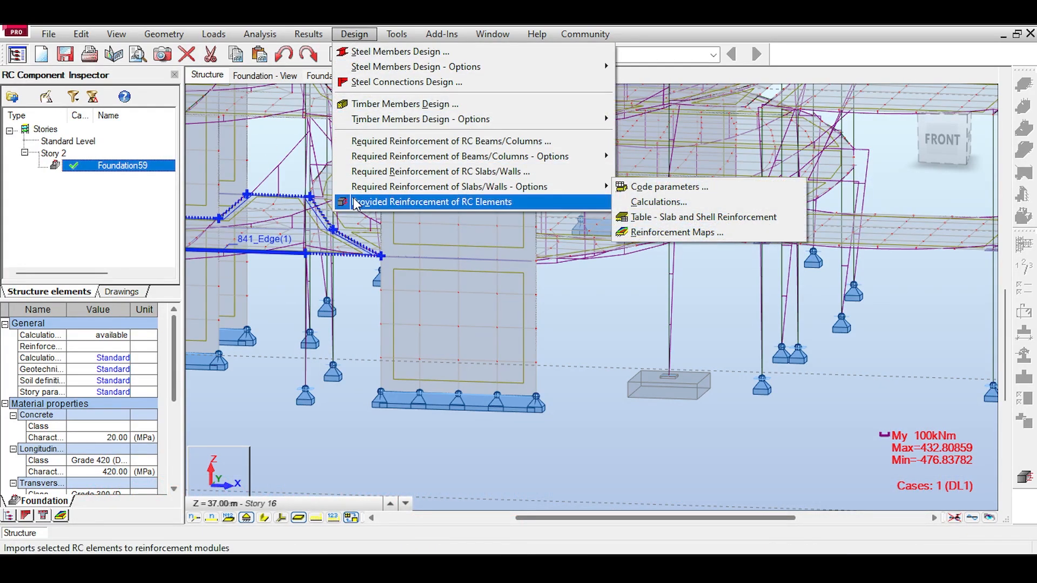
click(261, 403)
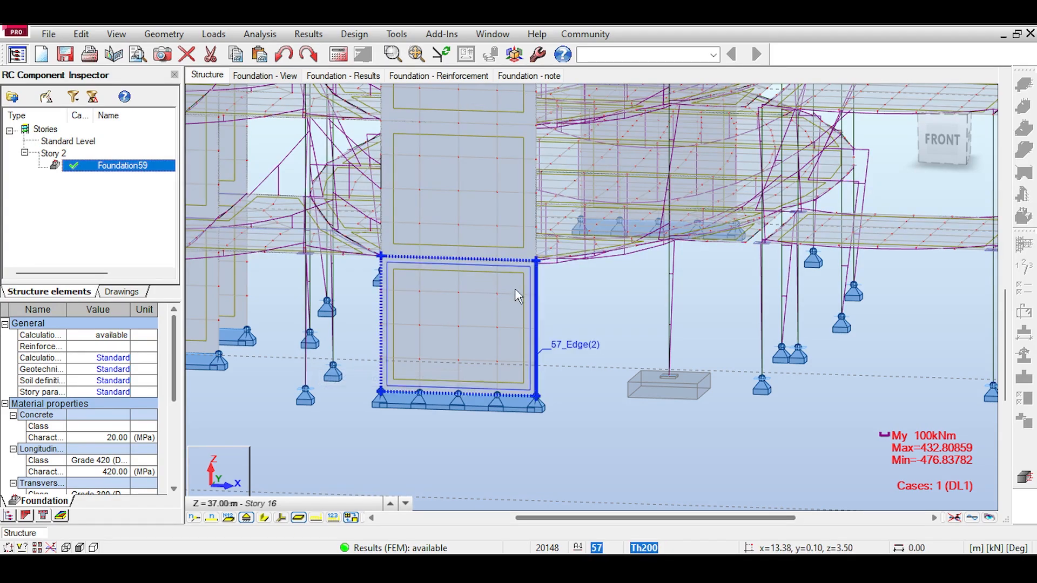
scroll(516, 296, down, 2)
scroll(517, 296, down, 2)
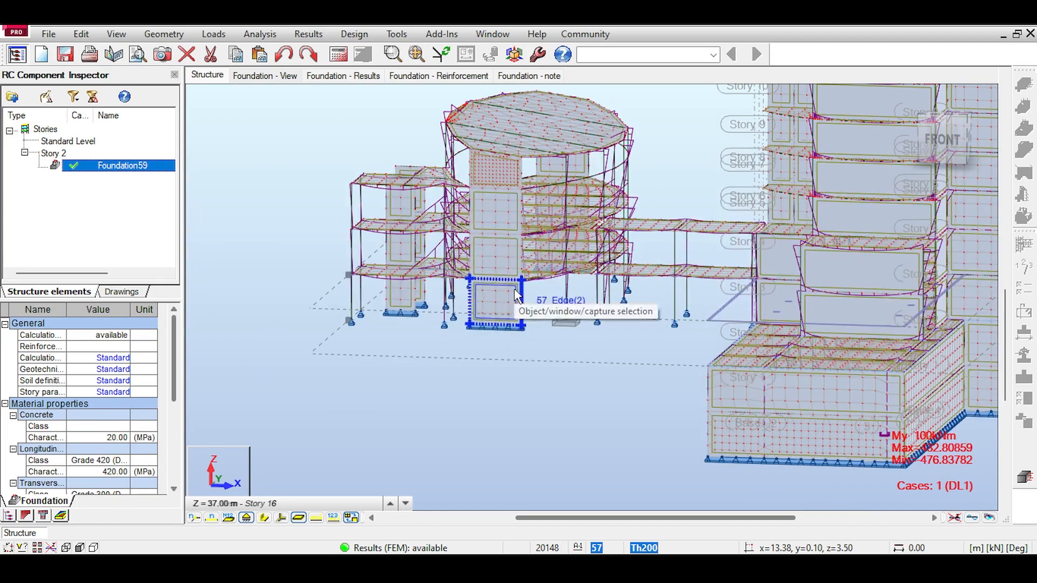
- Compare the designed footing with the column supports on both sides of the adjacent wall at close range
scroll(448, 315, up, 3)
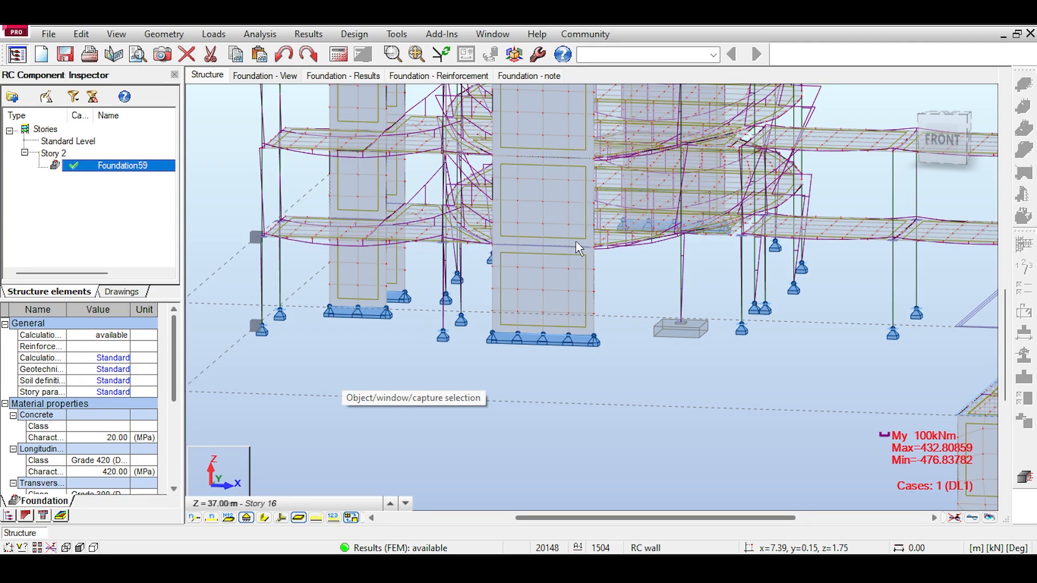
scroll(843, 314, up, 2)
scroll(708, 324, up, 1)
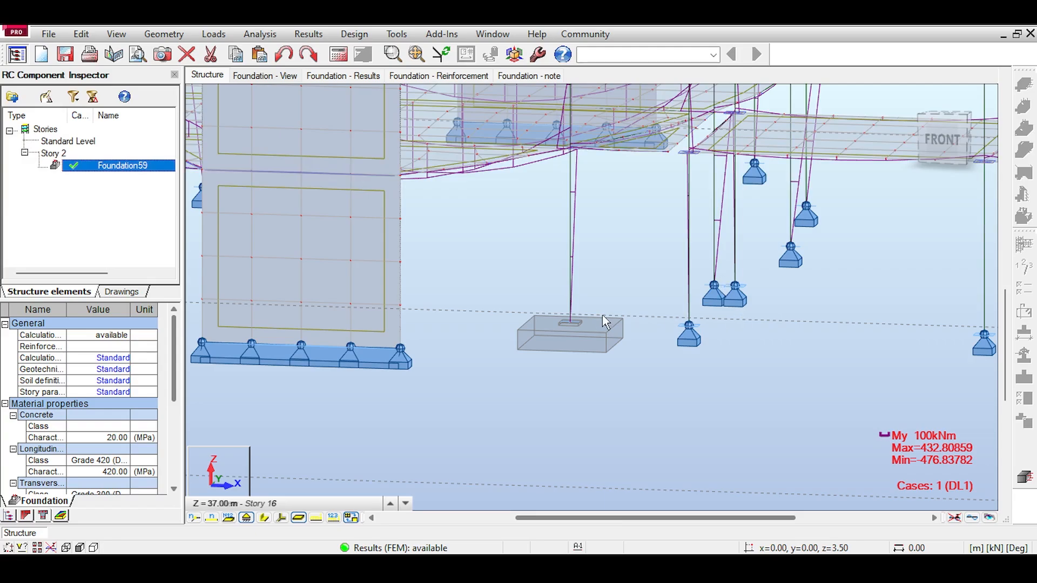
scroll(547, 292, down, 4)
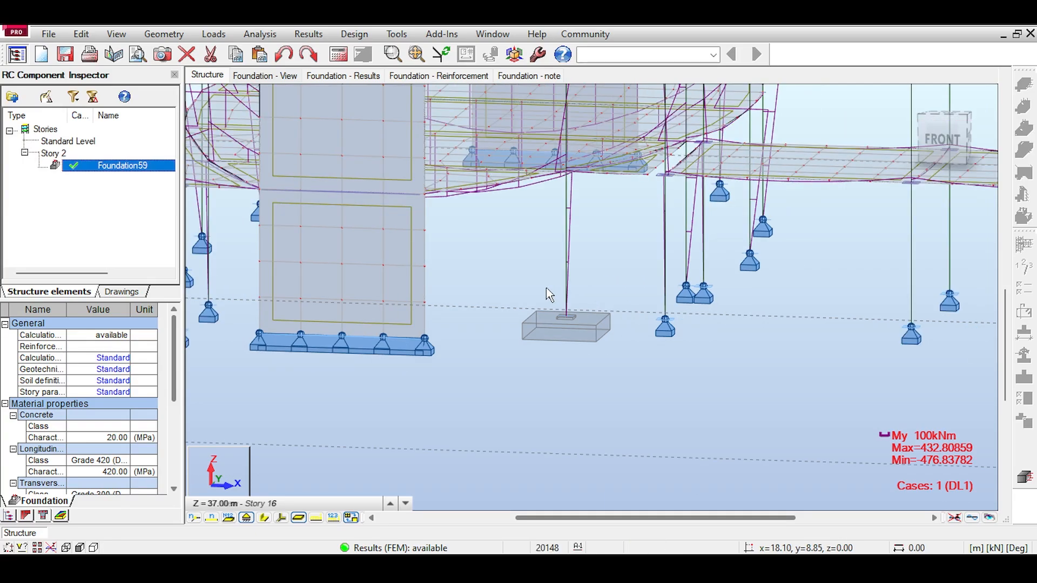
scroll(331, 292, up, 2)
scroll(334, 296, up, 1)
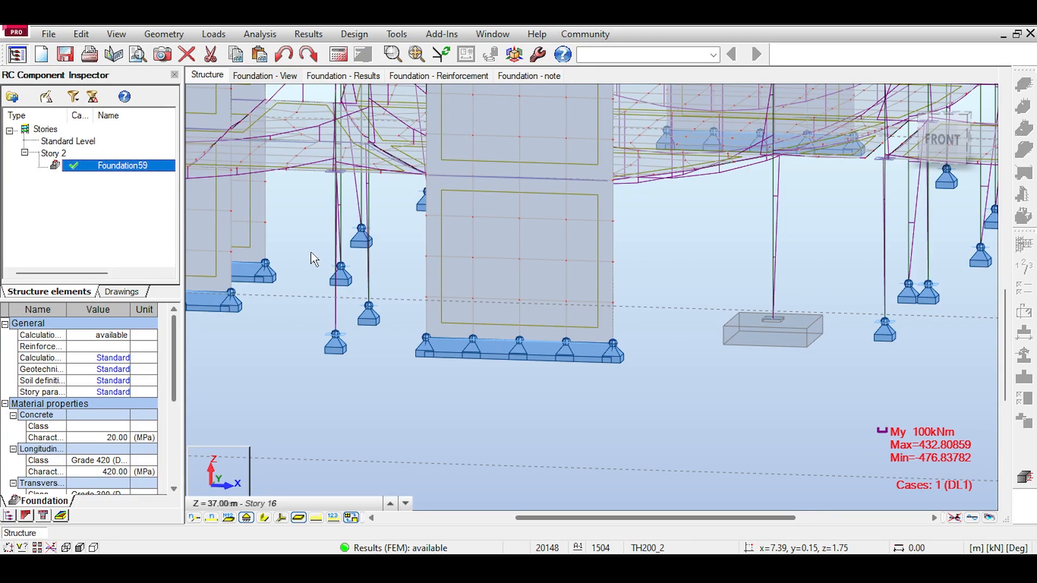
scroll(312, 258, down, 1)
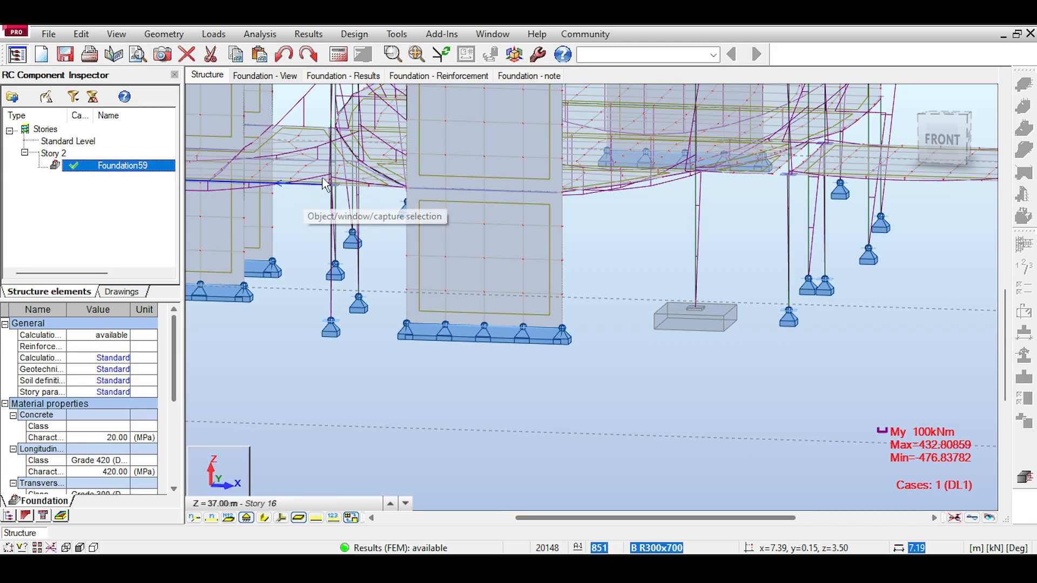
- Review the support reactions for node 1 under cases 1 to 5 and close the reactions table
click(309, 34)
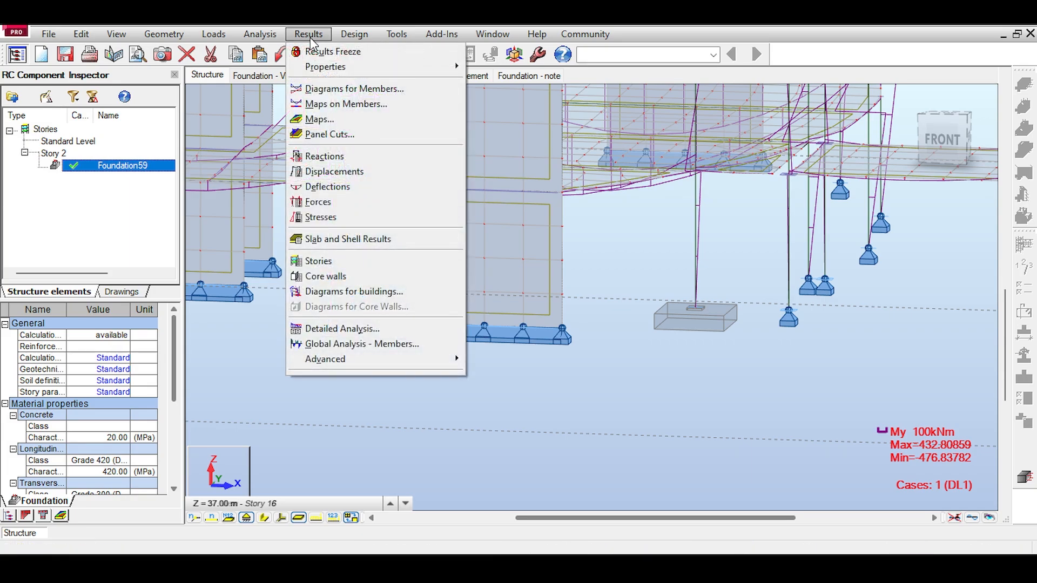
click(349, 155)
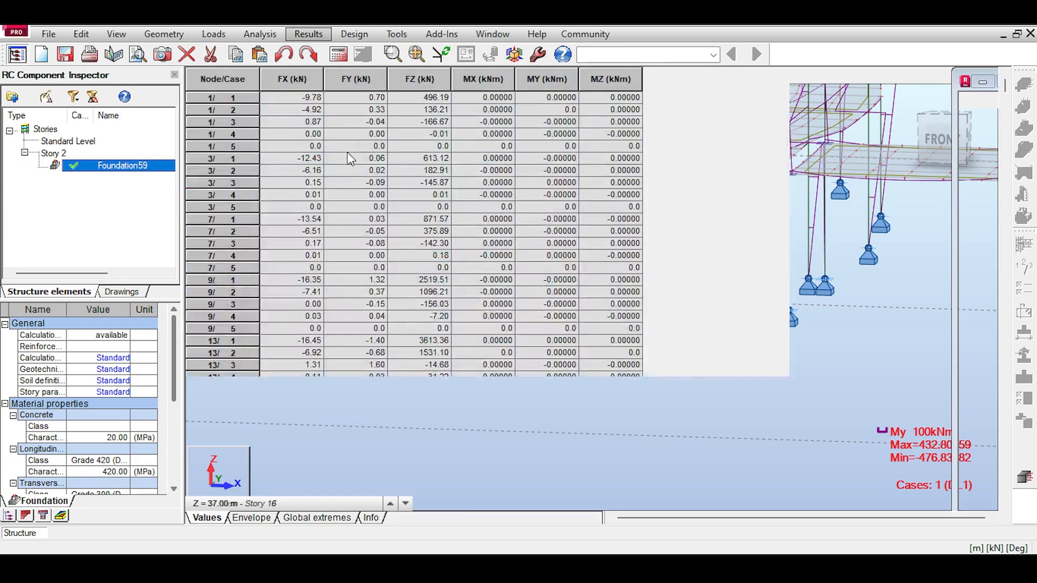
drag(213, 98, 234, 108)
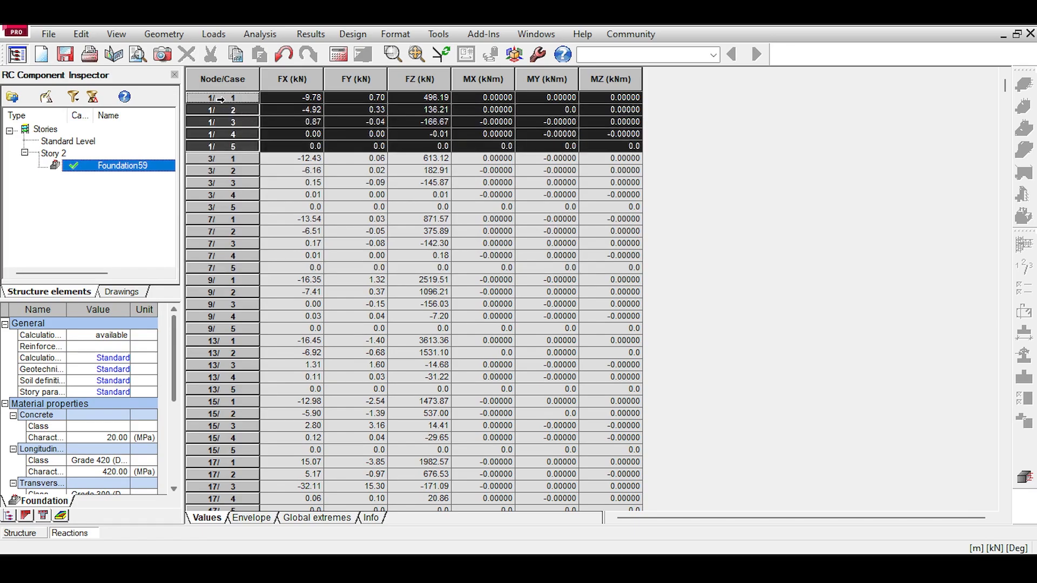
click(1018, 35)
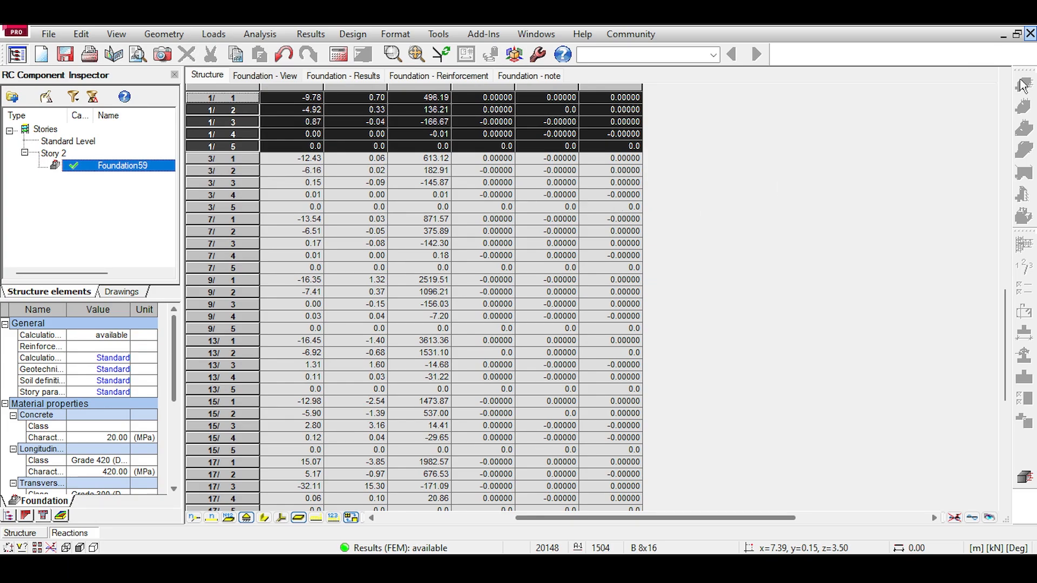
click(1030, 34)
- Try to window-select the closely spaced column supports on the wall side opposite the designed footing
scroll(341, 285, down, 1)
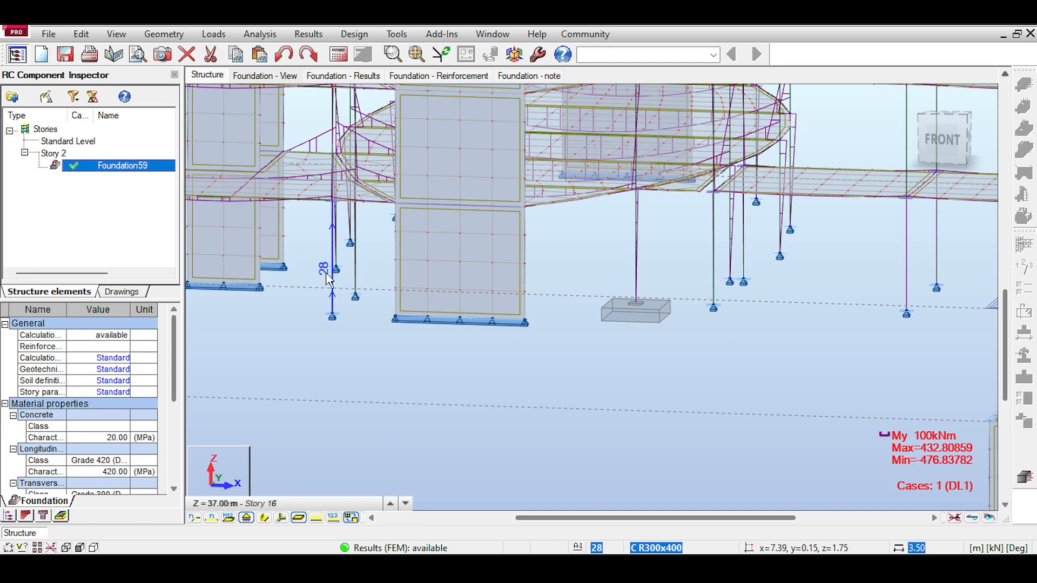
scroll(331, 280, up, 2)
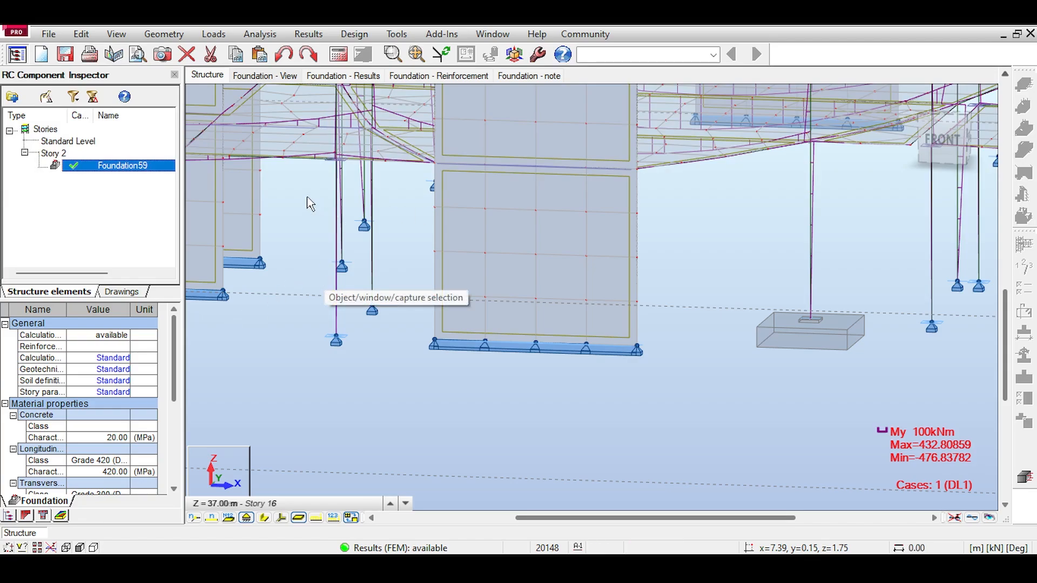
scroll(311, 215, up, 1)
drag(327, 194, 407, 307)
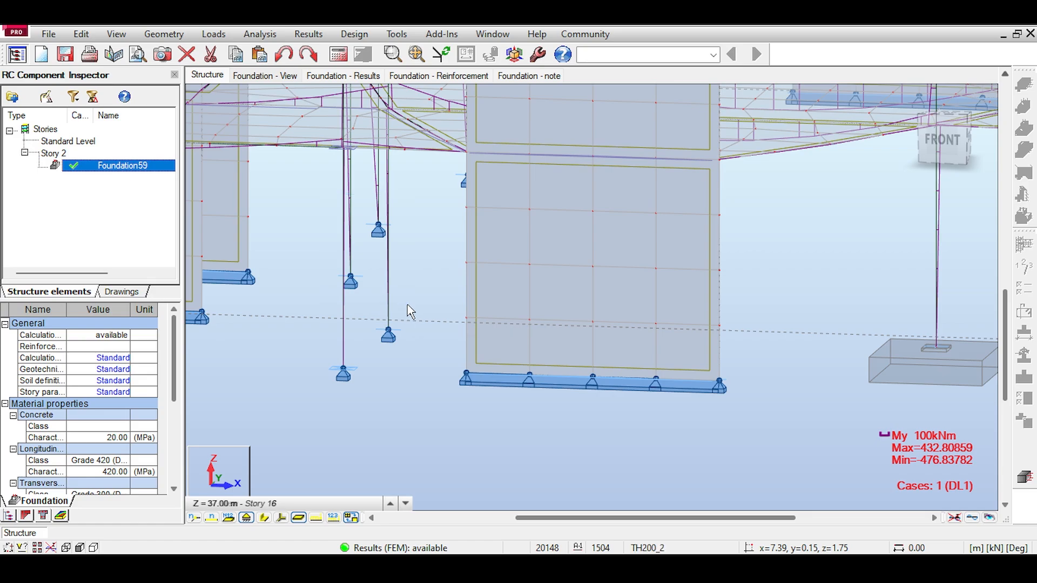
scroll(409, 310, down, 3)
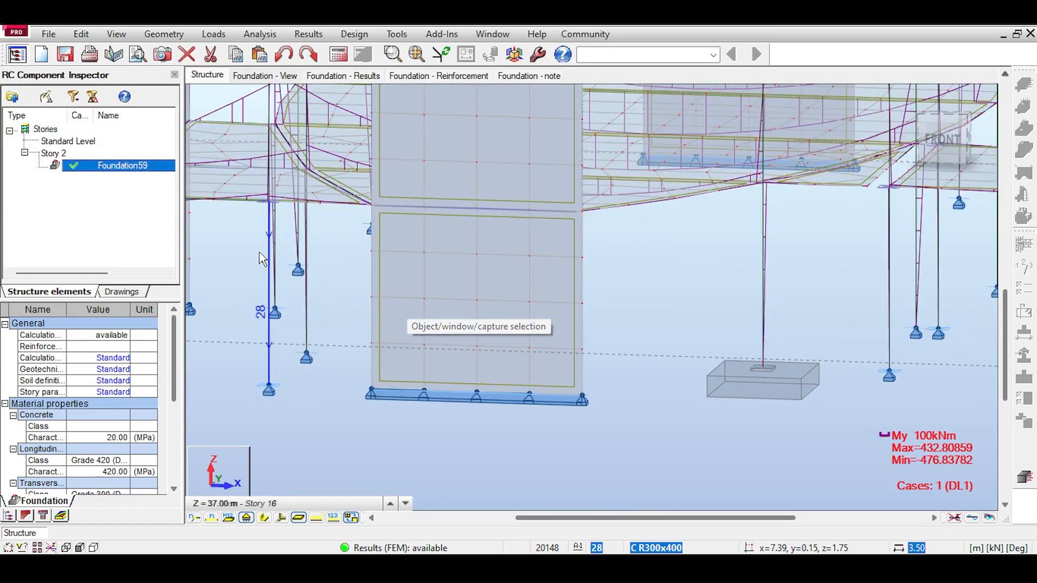
drag(259, 251, 329, 370)
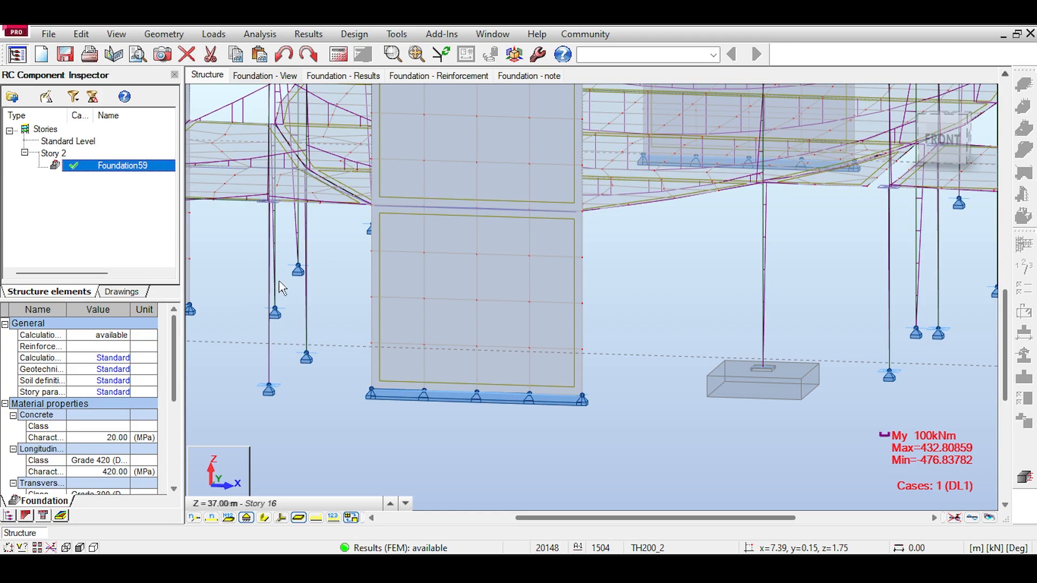
drag(247, 248, 326, 327)
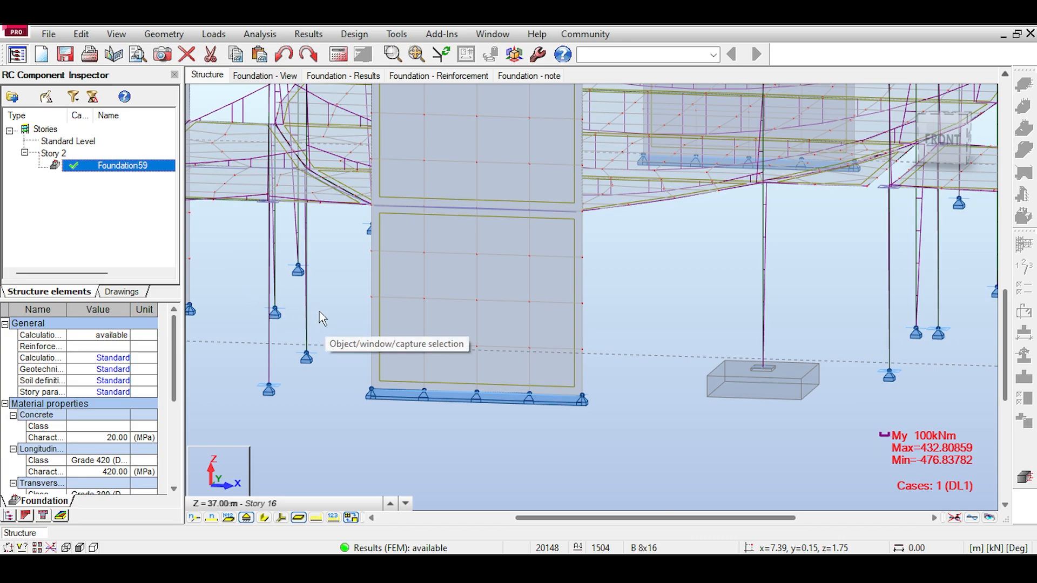
- Import the two closely spaced supports near the wall as spread footings using simple cases 1 to 5, declining a combined two-column footing
drag(247, 247, 323, 309)
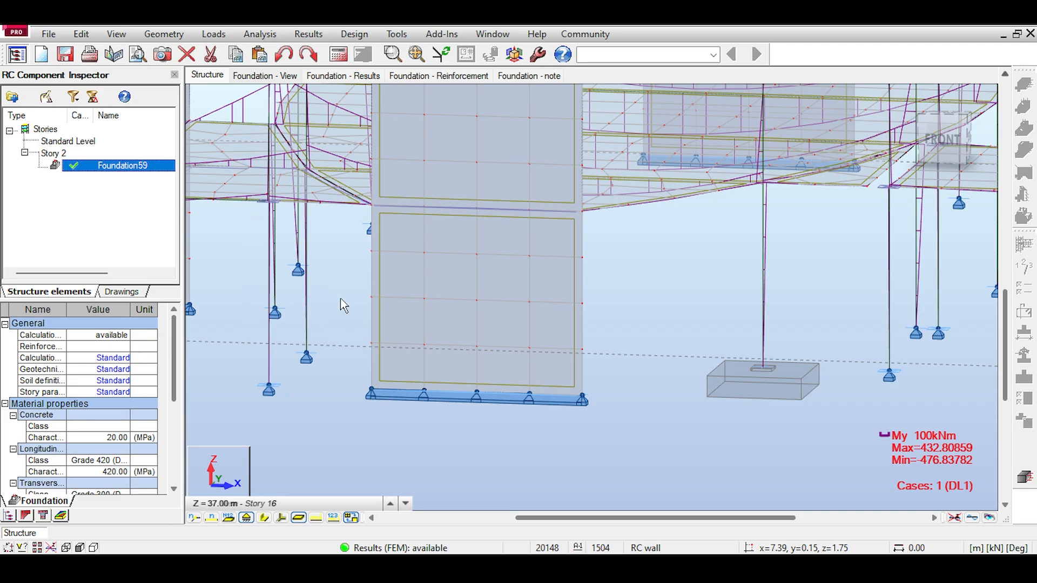
click(355, 33)
click(388, 201)
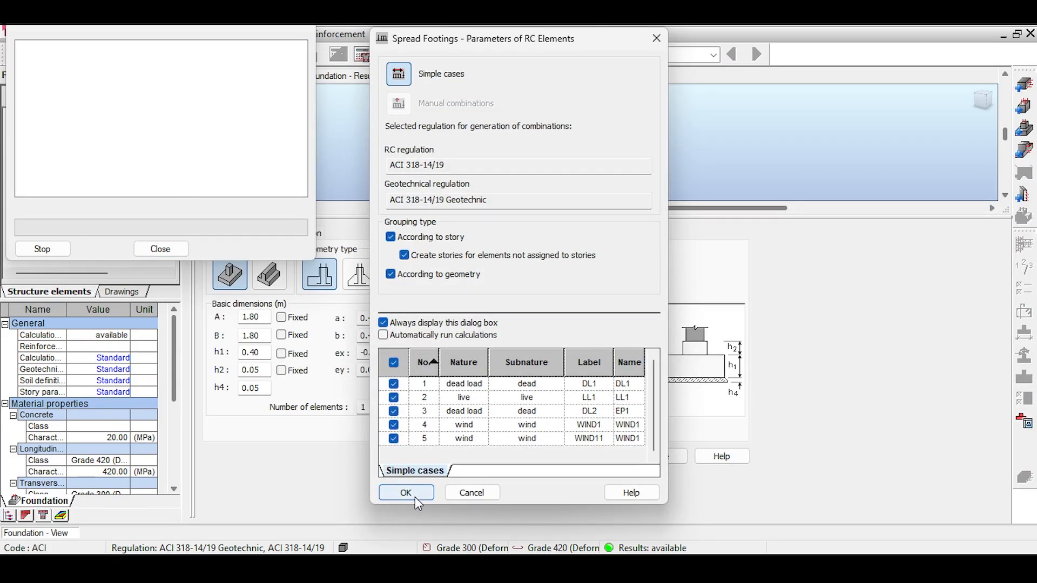
click(402, 489)
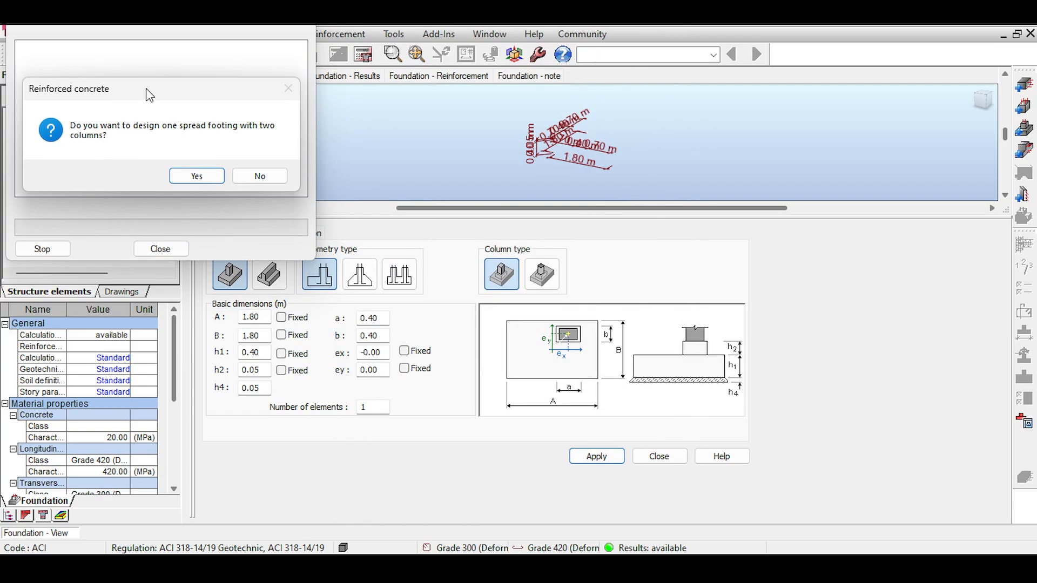
drag(146, 95, 551, 113)
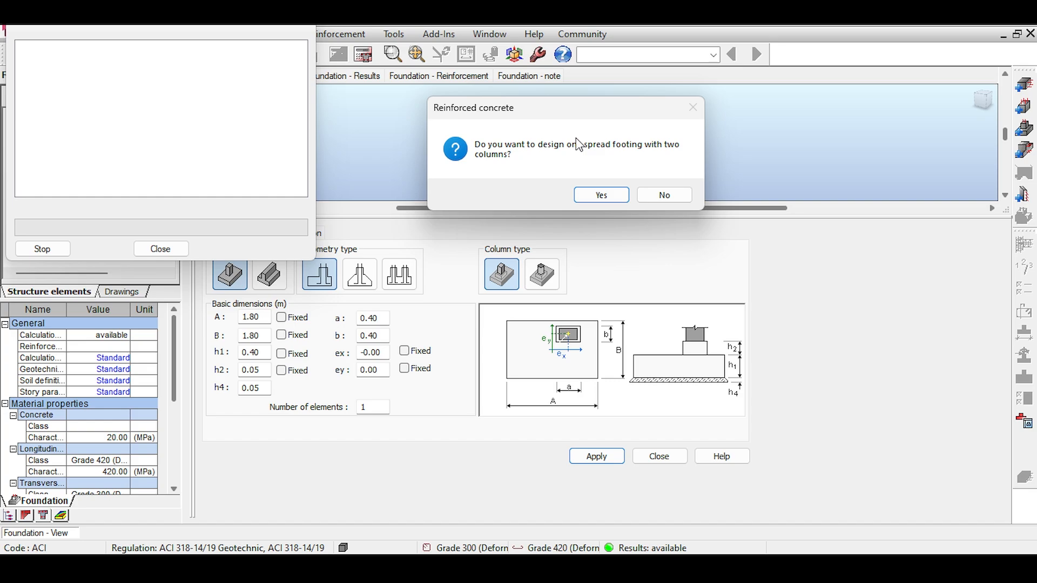
drag(661, 104, 667, 143)
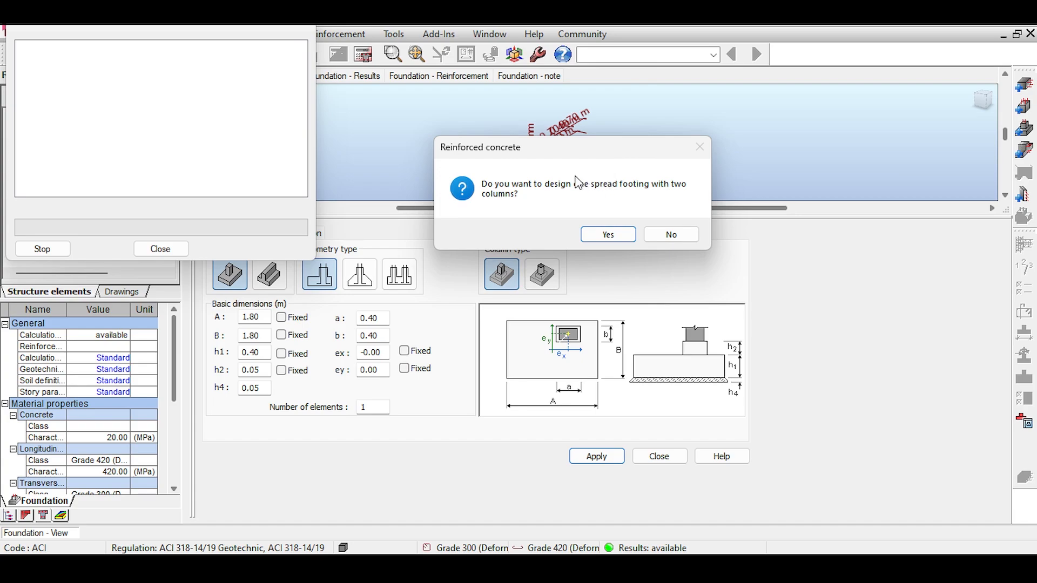
click(672, 234)
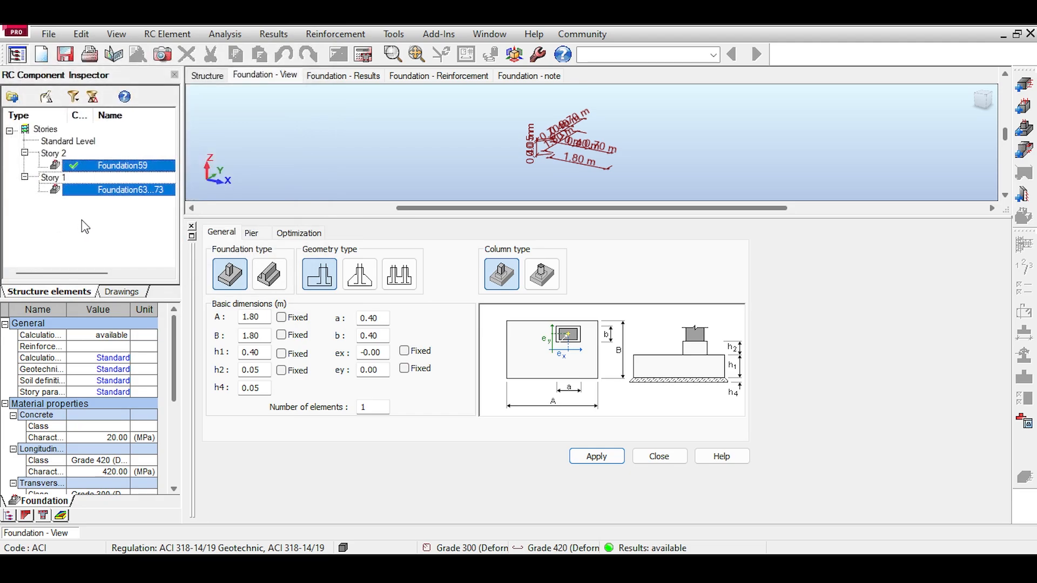
- Display node numbers in the structure model to identify supports 63 and 73, and hide the numbers again
click(204, 75)
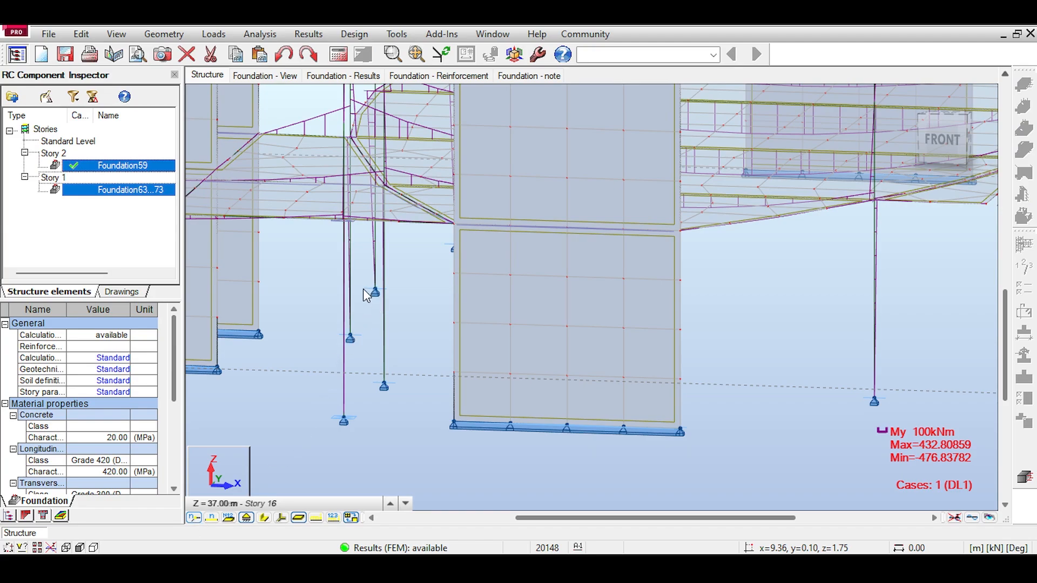
click(194, 518)
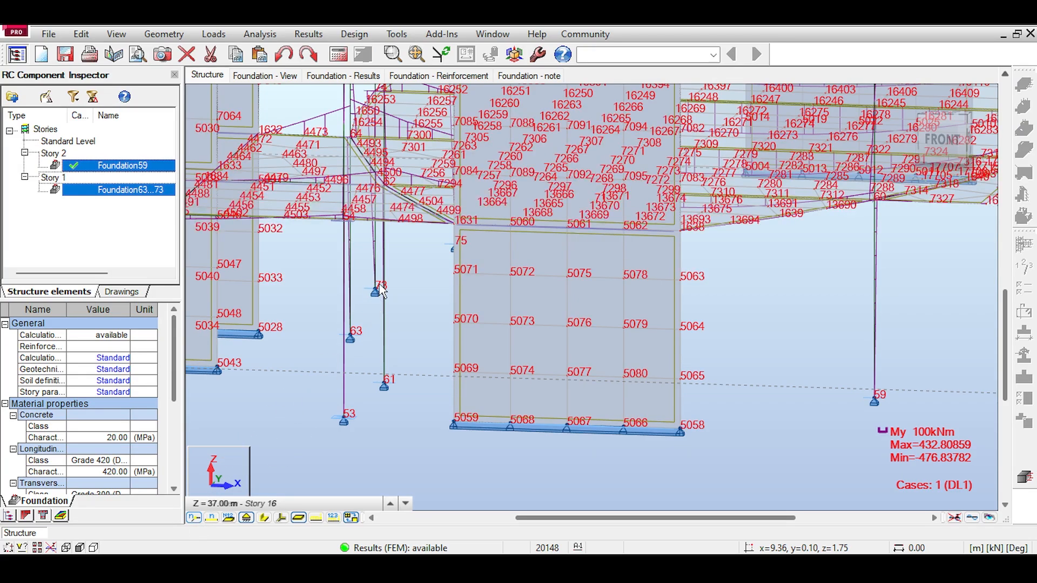
click(381, 287)
click(344, 340)
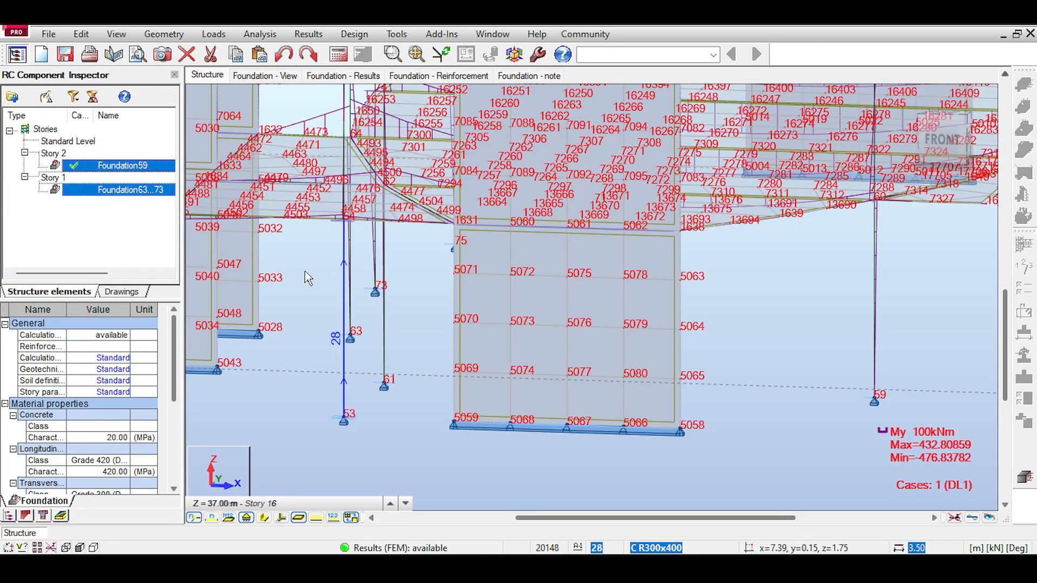
click(317, 287)
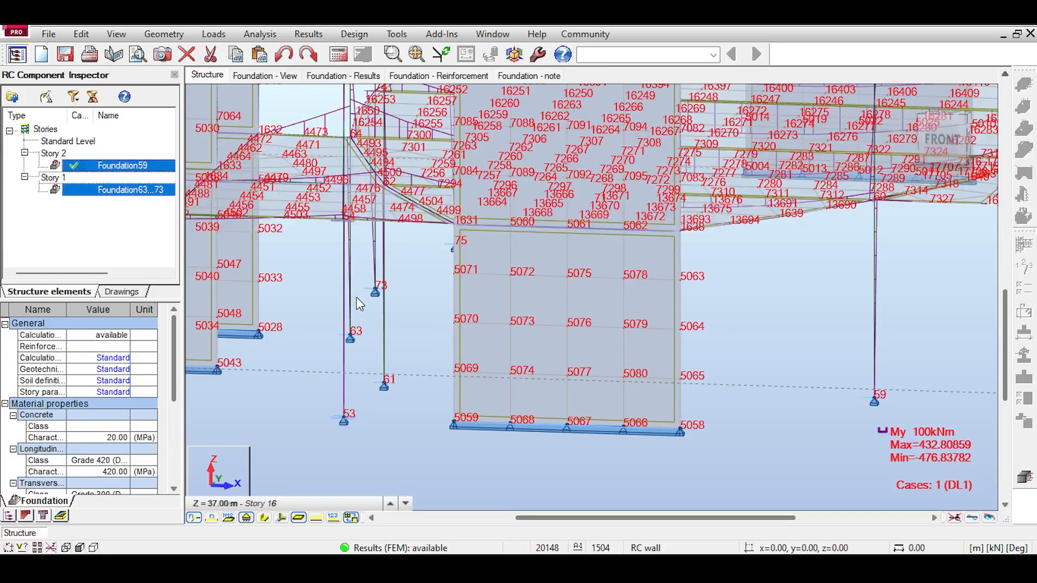
click(358, 313)
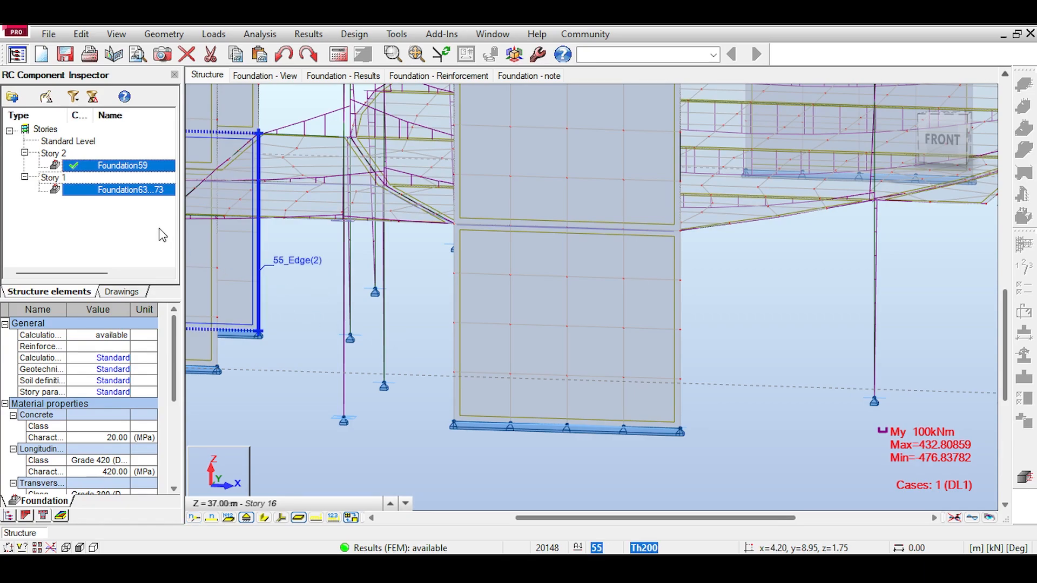
scroll(317, 295, down, 3)
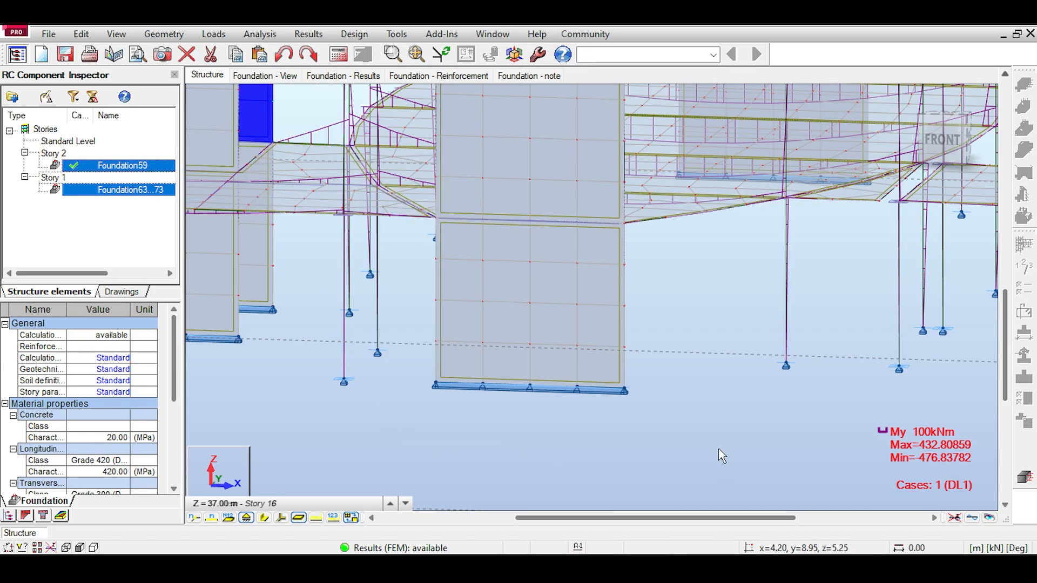
- Select the Story 1 footing Foundation63...73 and run its design calculations from the foundation view
click(54, 153)
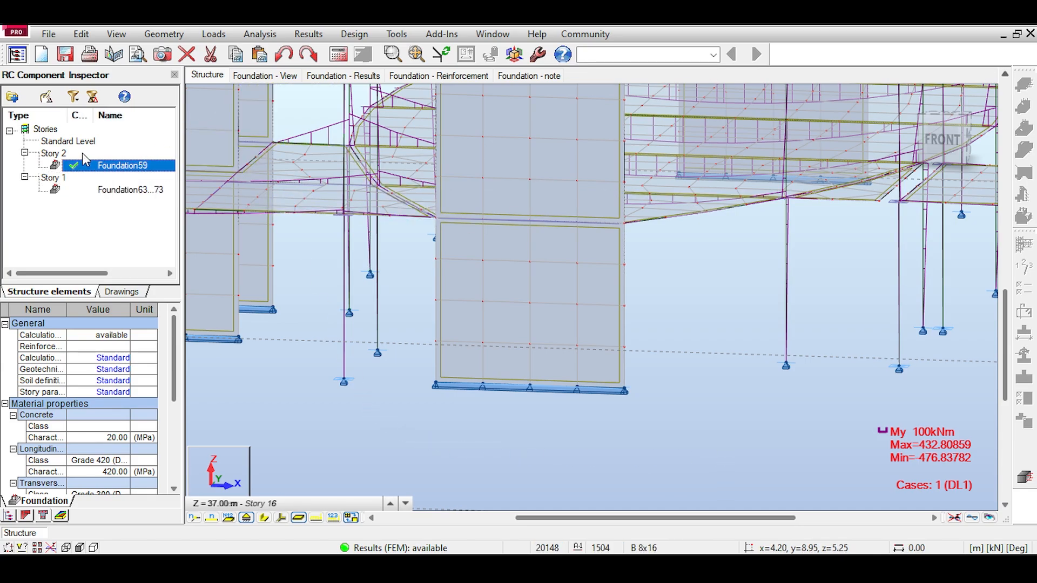
click(101, 189)
click(279, 77)
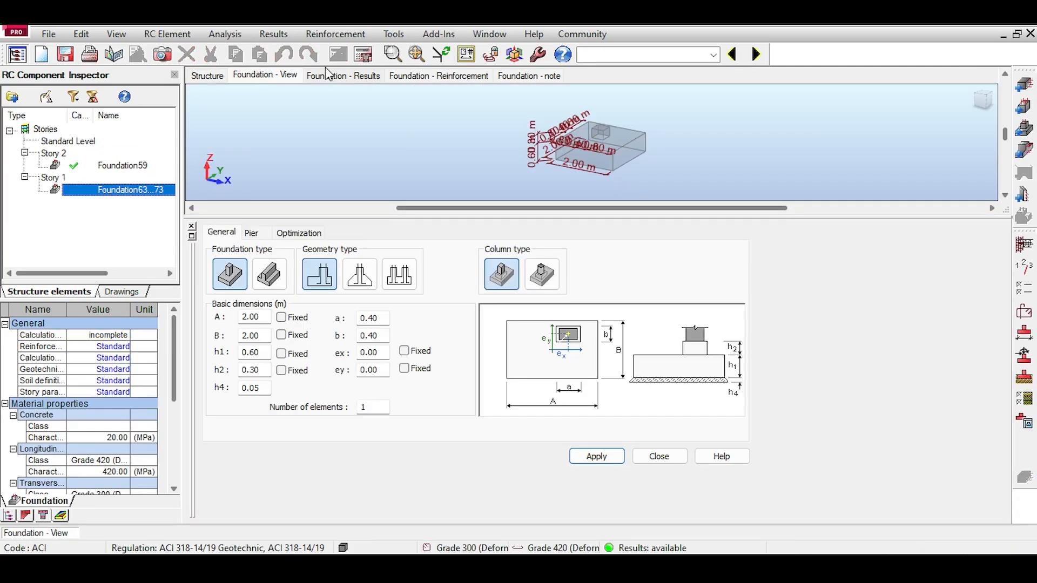
click(363, 54)
key(Return)
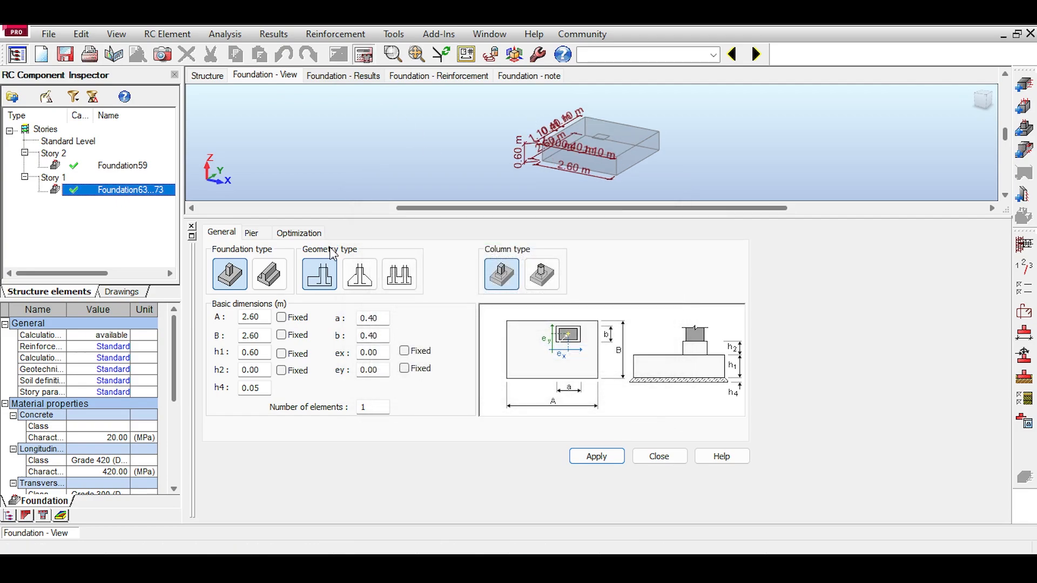
- Set the minimum reference level Nf to -1.50 m in the soil parameters of Foundation63...73 and apply it
scroll(602, 160, up, 5)
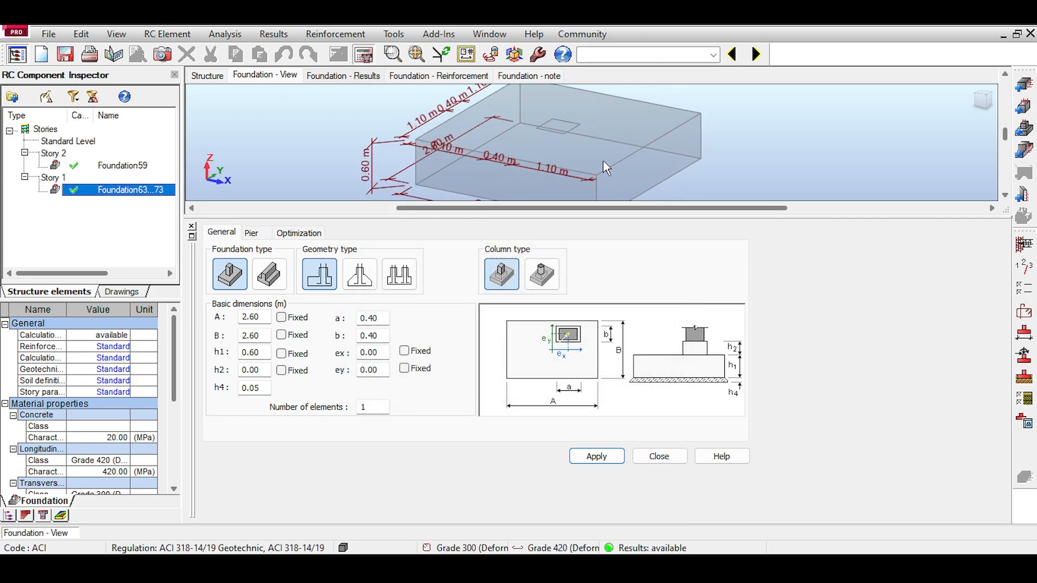
scroll(504, 179, down, 3)
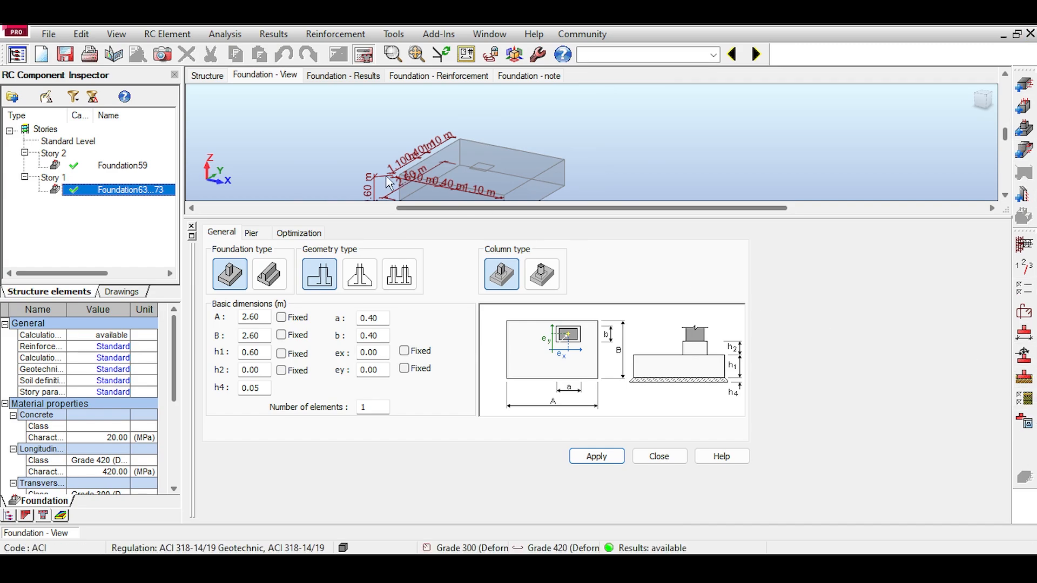
scroll(458, 162, up, 4)
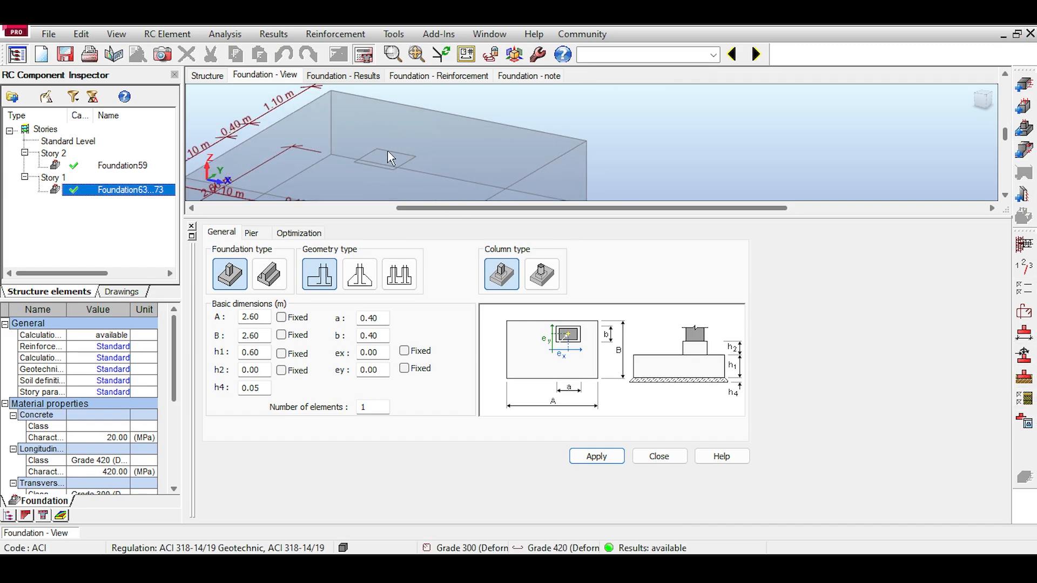
click(1025, 380)
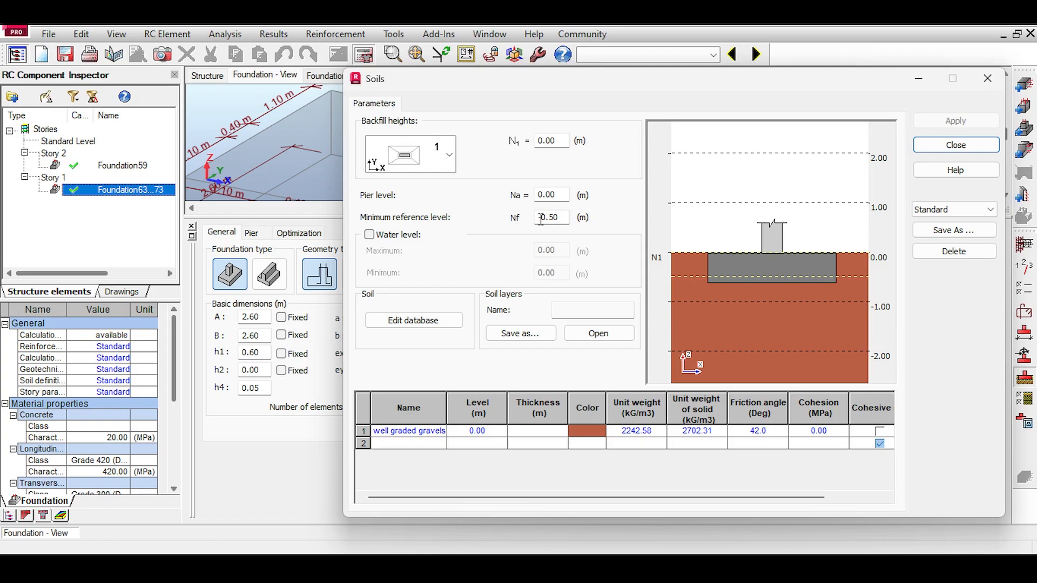
double_click(552, 217)
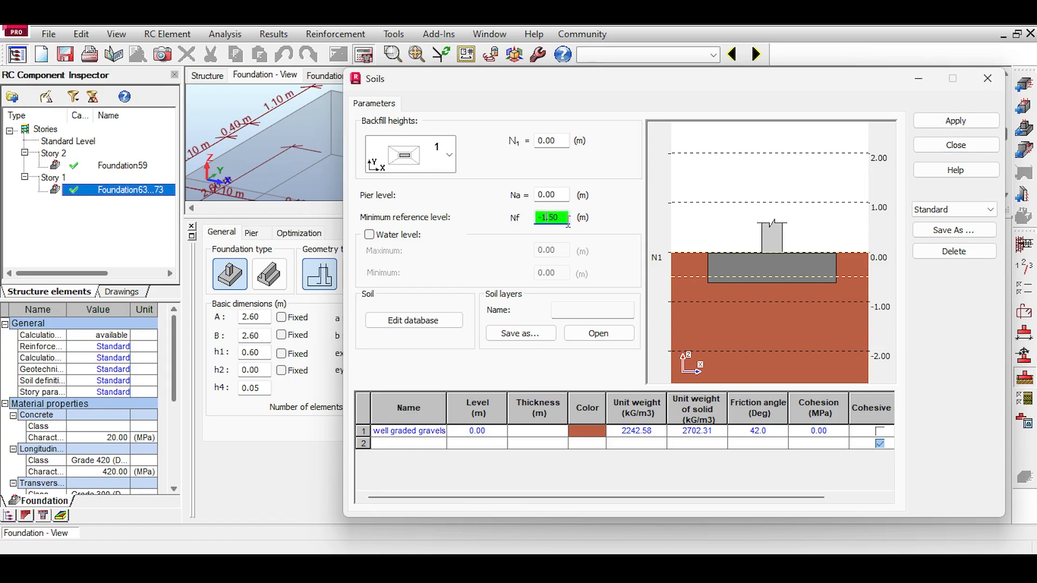
click(925, 122)
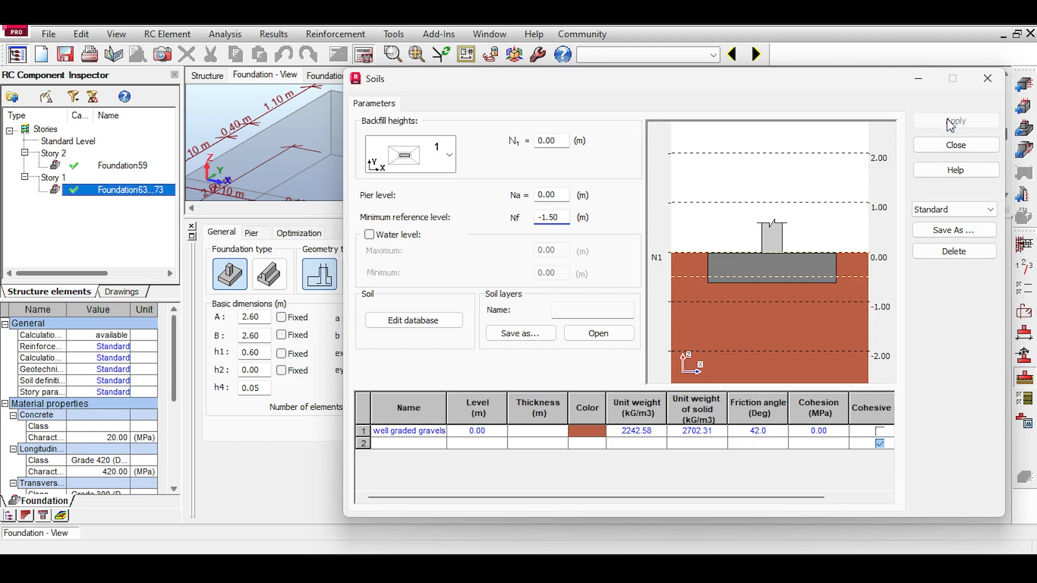
click(988, 79)
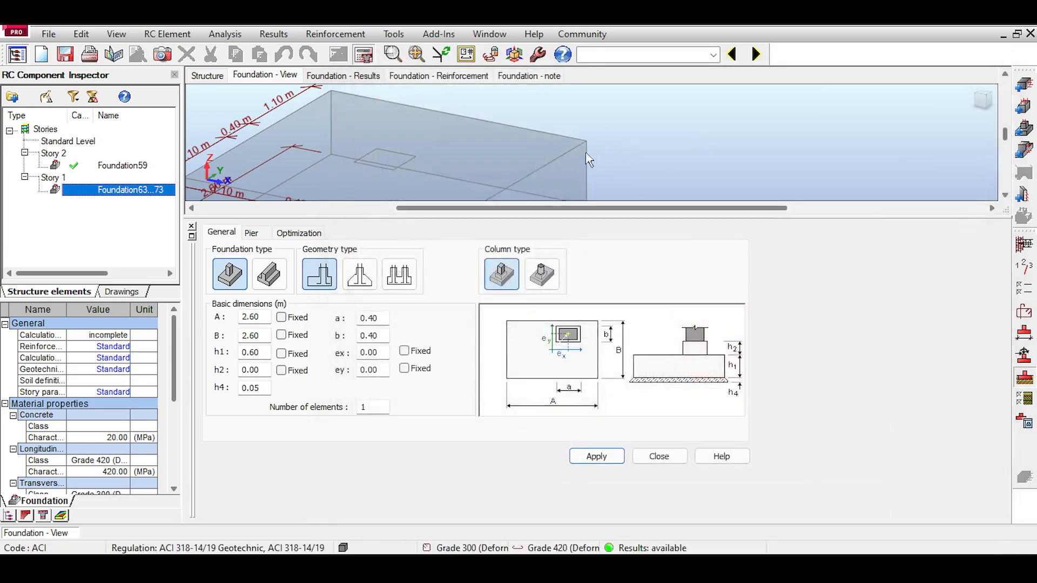
- Recalculate Foundation63...73 with the changed soil level and display its results and reinforcement
click(366, 55)
click(569, 356)
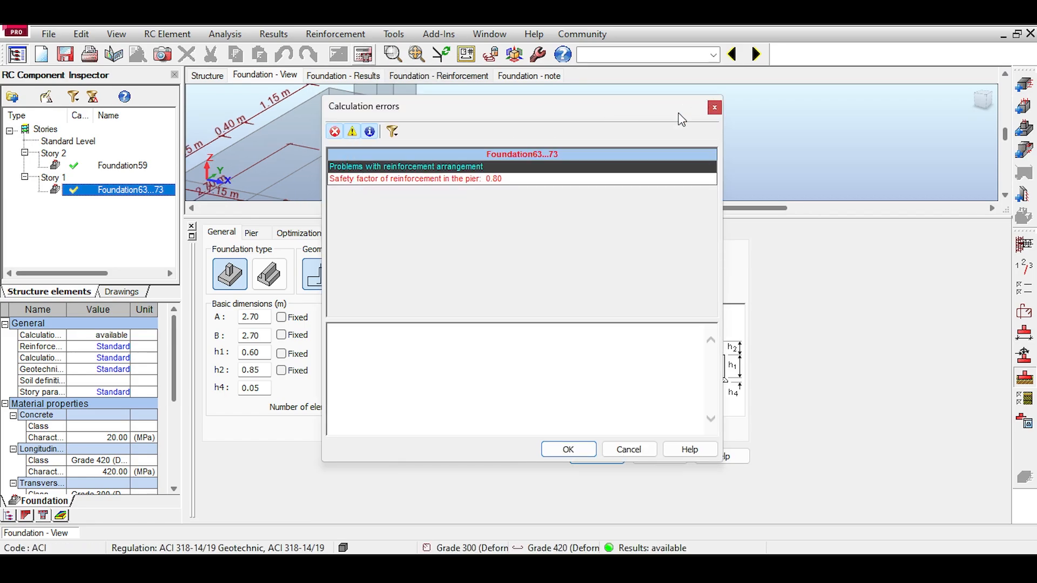
click(714, 107)
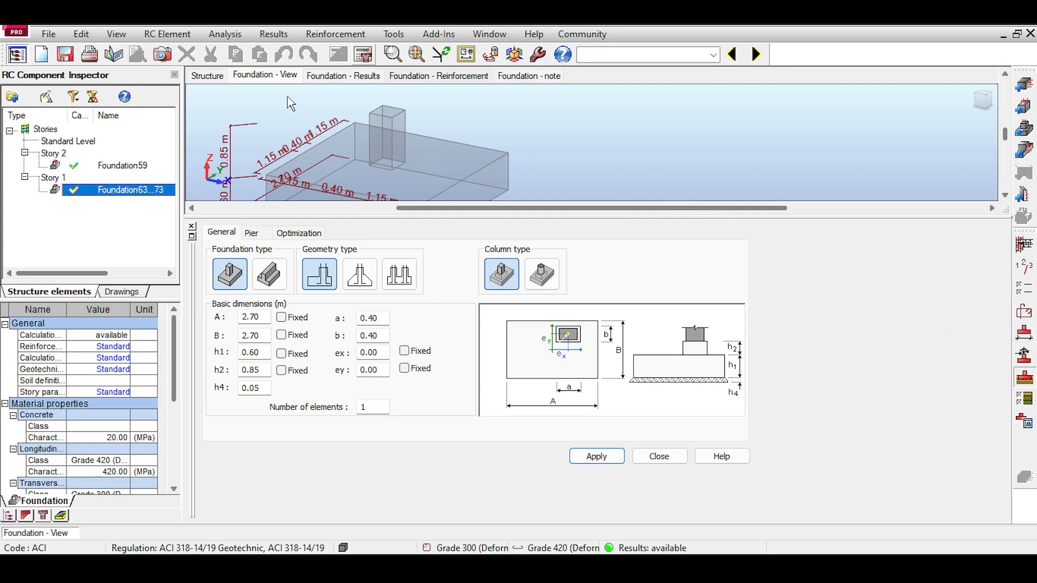
click(367, 79)
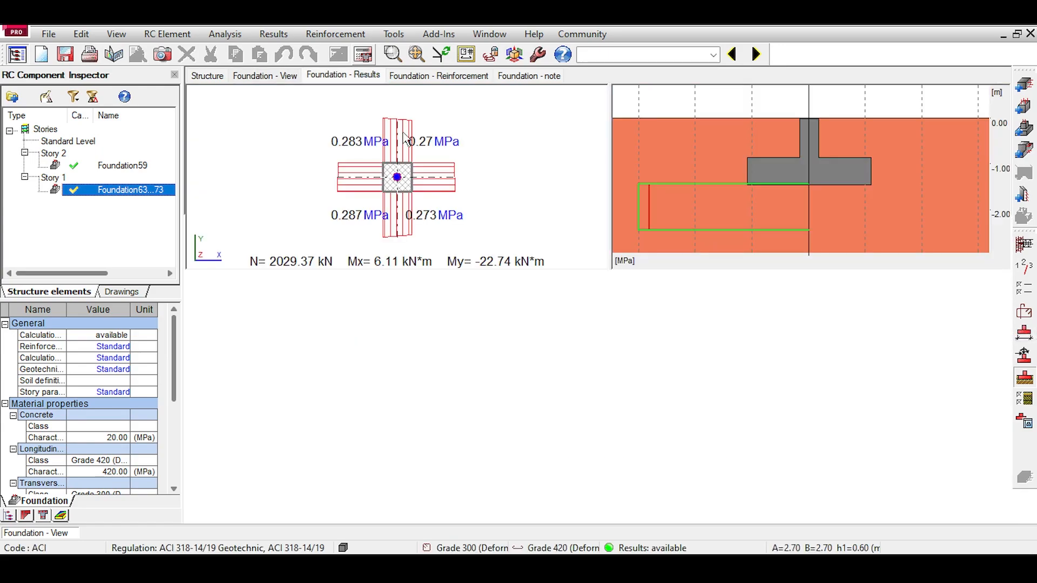
click(474, 79)
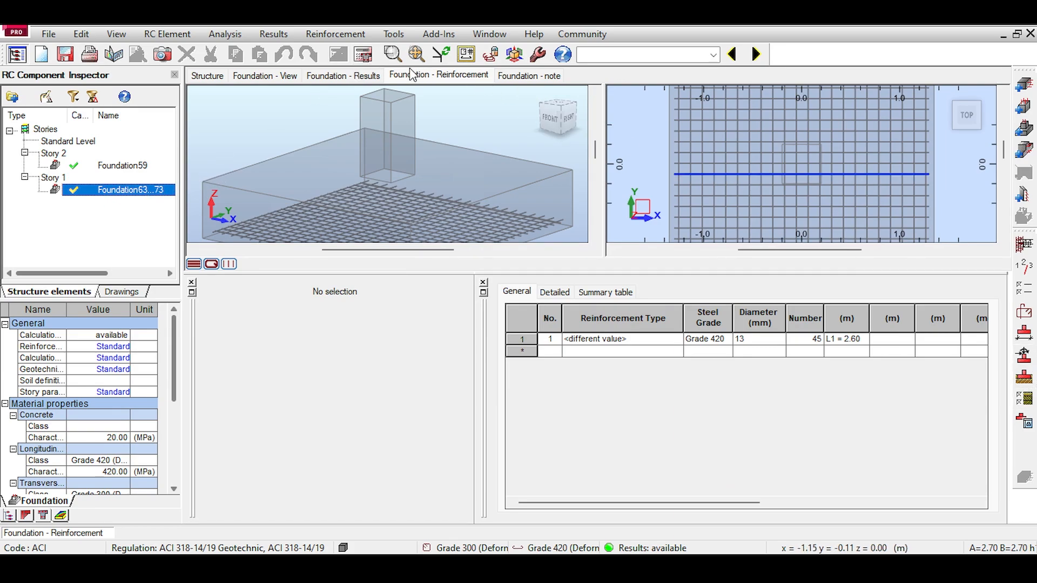
- Rerun the calculation from the reinforcement view to examine the messages reported for the footing
click(365, 54)
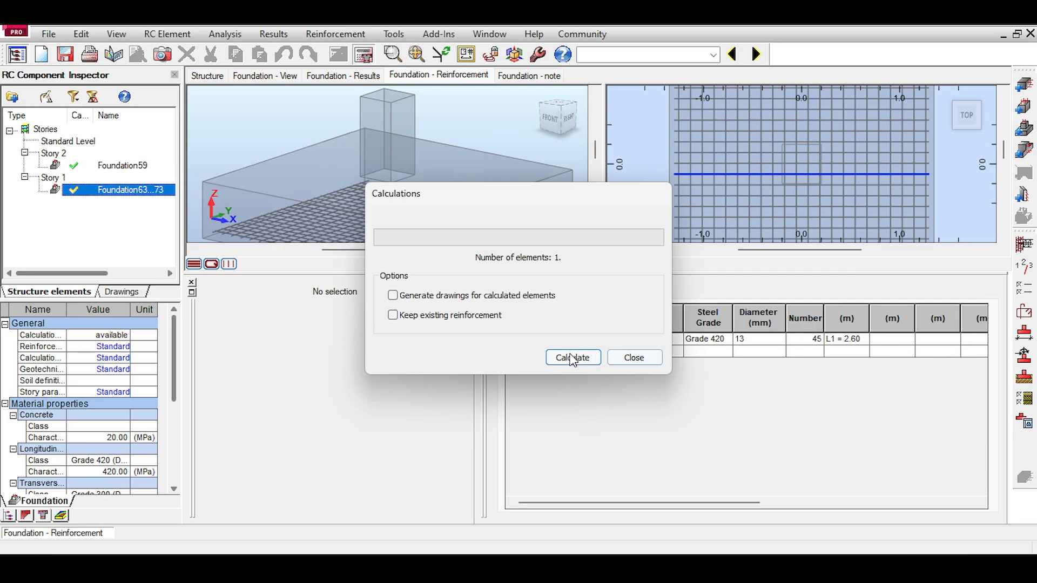
click(572, 357)
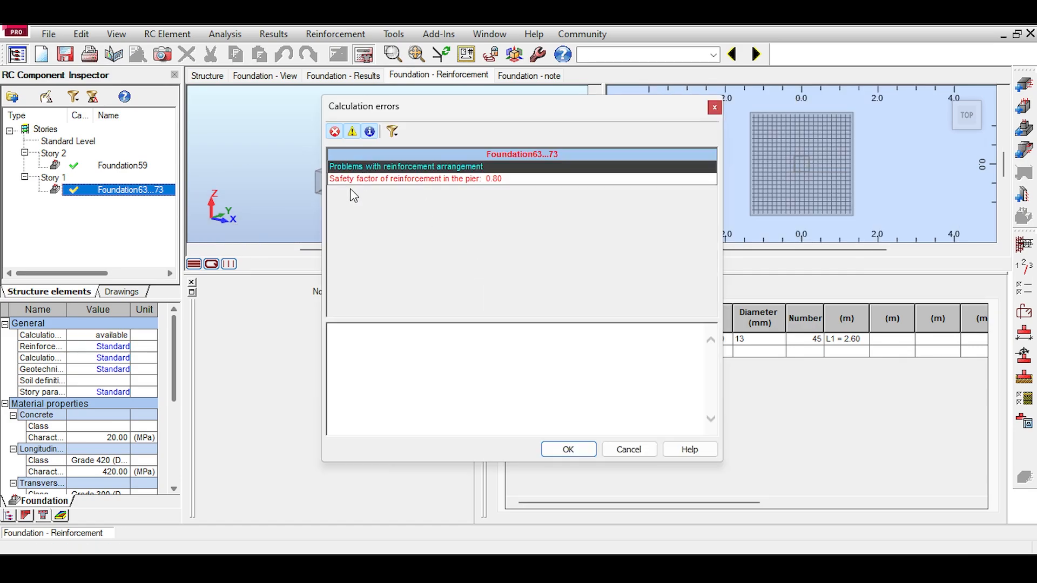
click(713, 108)
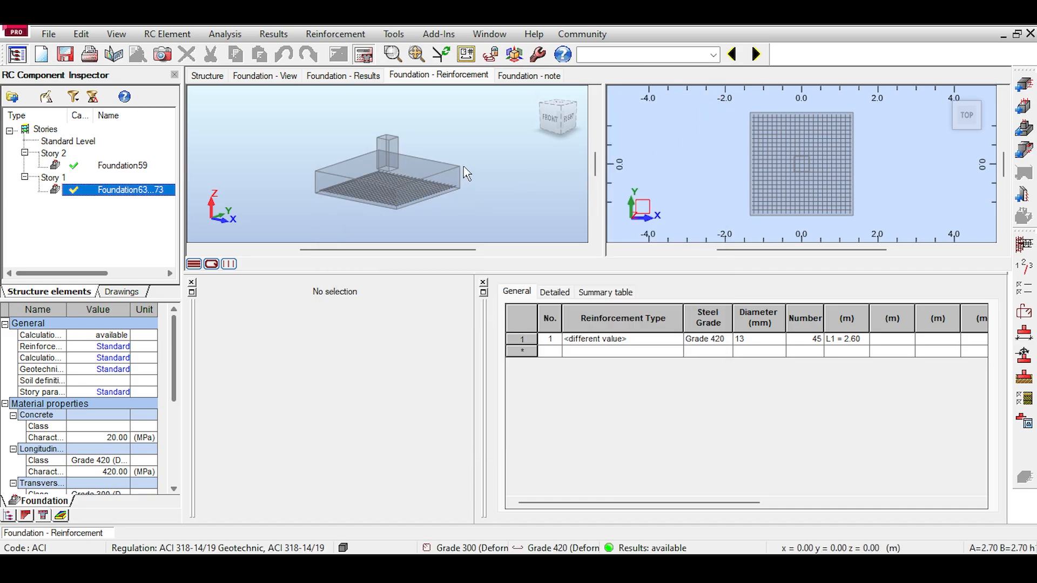
- Examine the pier of the footing in the 3D reinforcement view and open the pier settings of the reinforcement pattern
scroll(466, 172, up, 3)
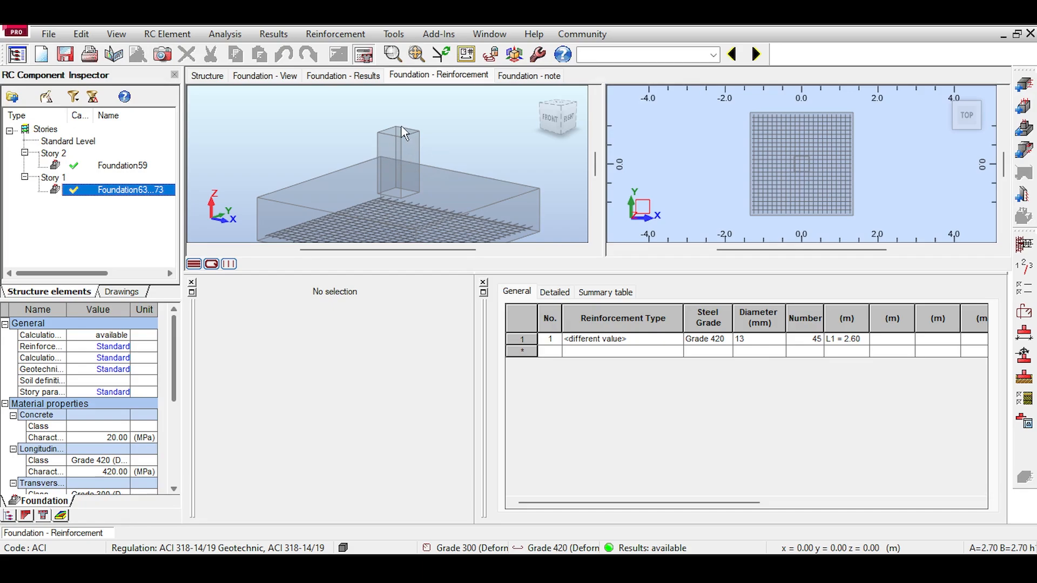
scroll(378, 132, down, 2)
middle_drag(378, 130, 362, 129)
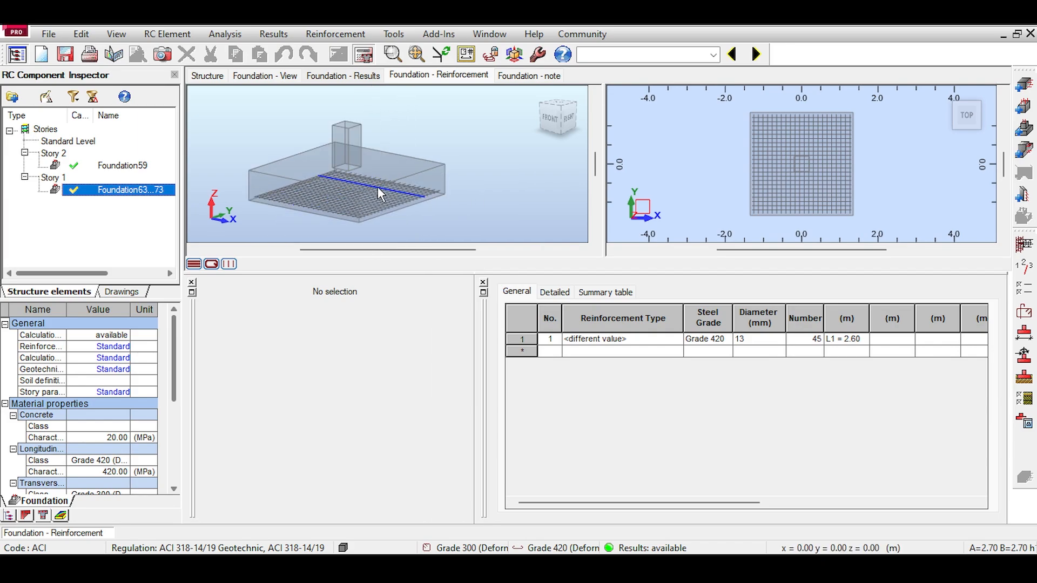
double_click(303, 189)
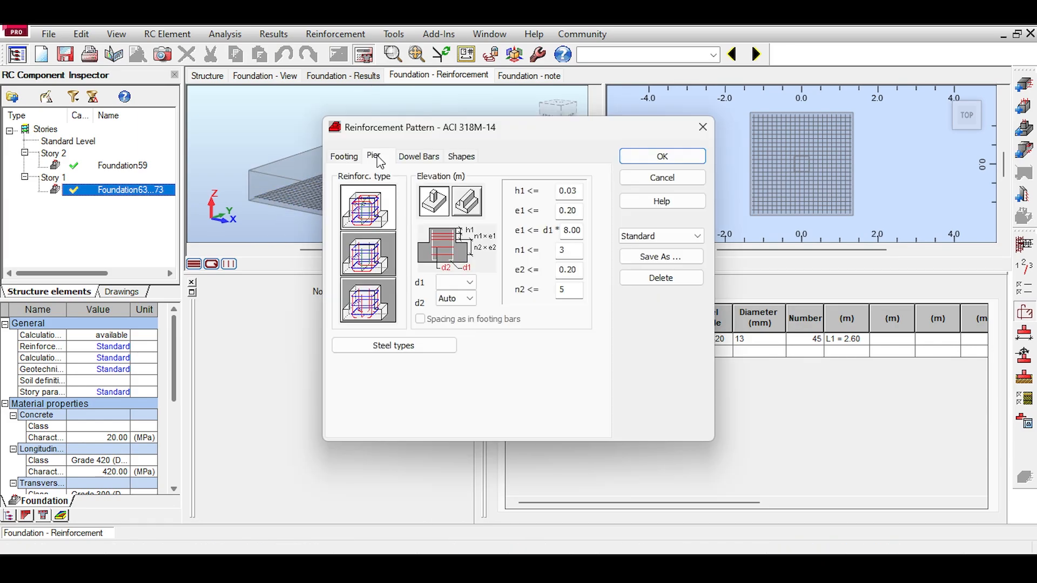
- Apply the middle pier reinforcement type and set the dowel bars' connection to column/walls to Yes in the reinforcement pattern
click(373, 266)
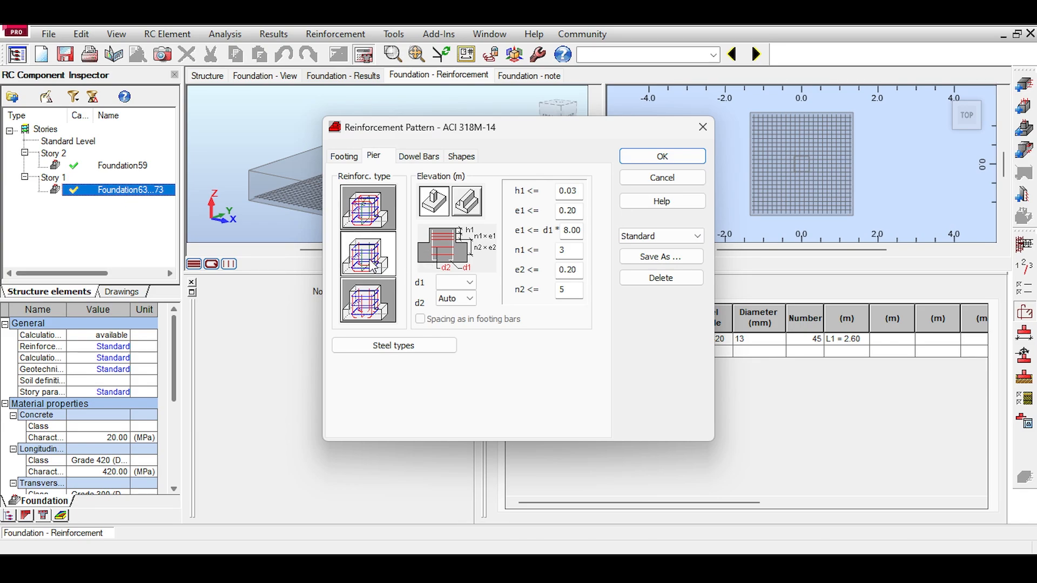
click(424, 156)
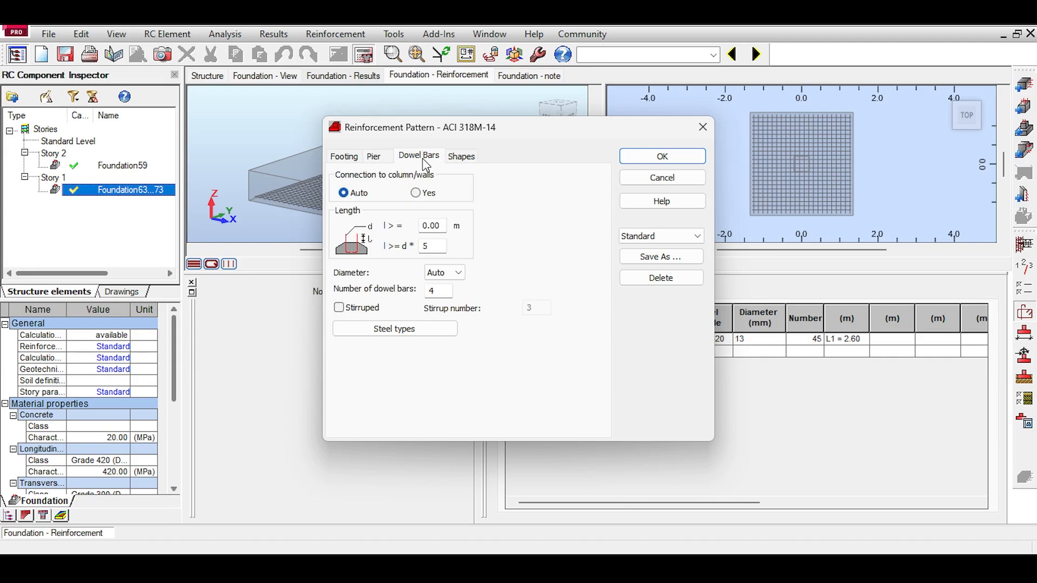
click(415, 192)
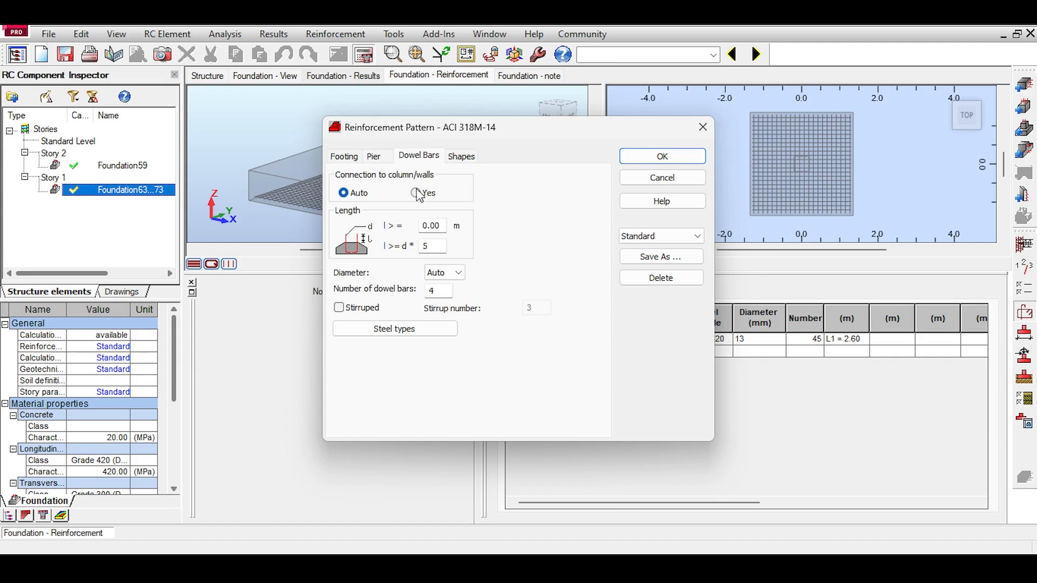
click(679, 157)
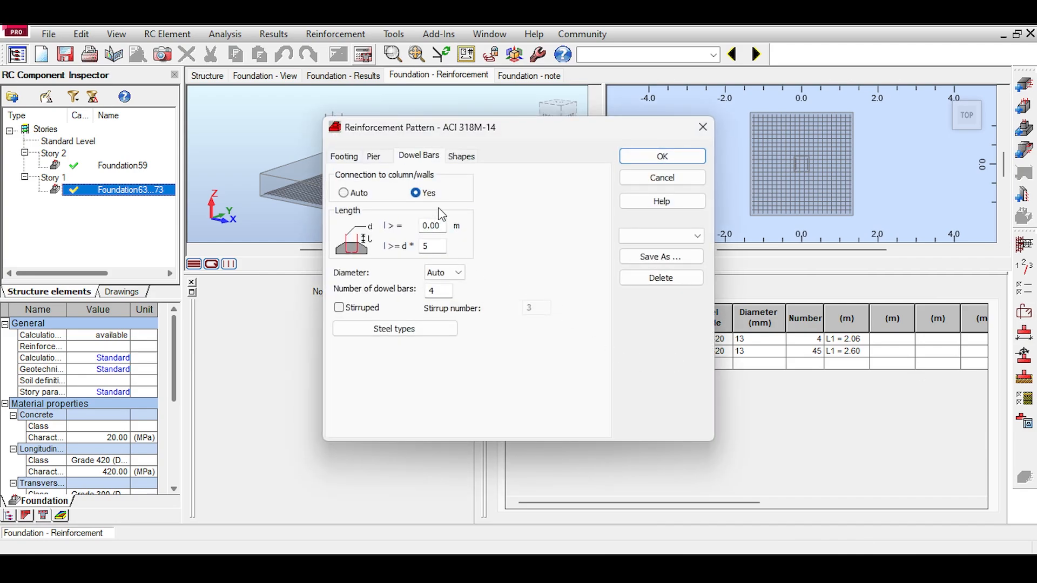
click(374, 157)
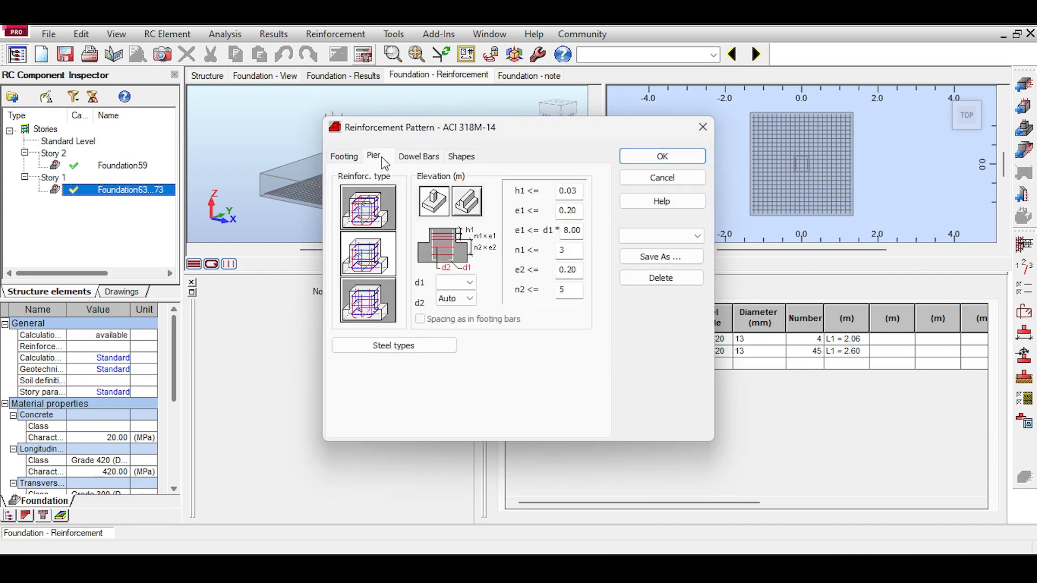
click(703, 127)
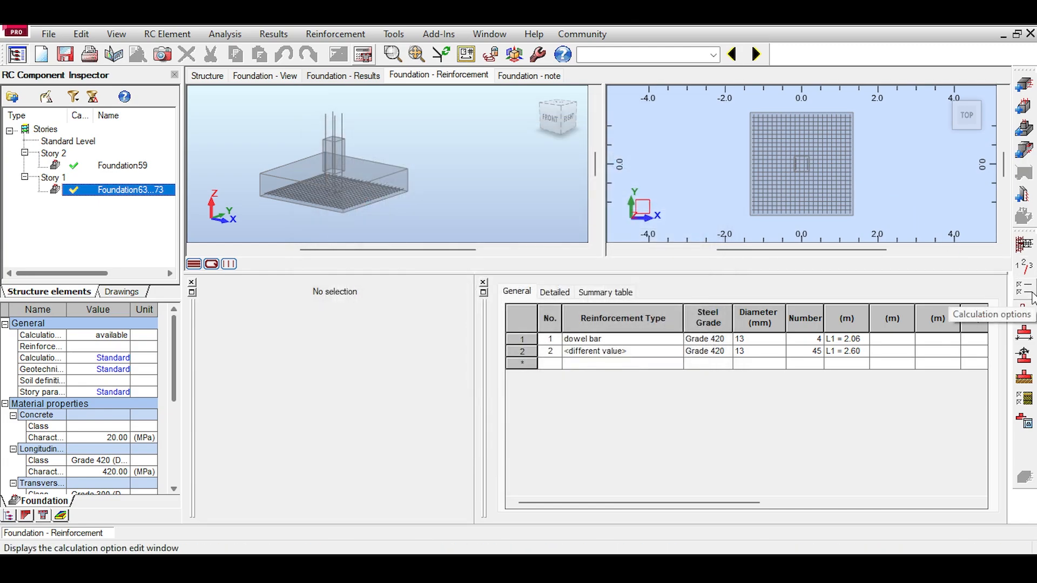
- Examine the dowel bars rising from the footing pier in the 3D reinforcement view, including their bar properties
scroll(378, 187, up, 5)
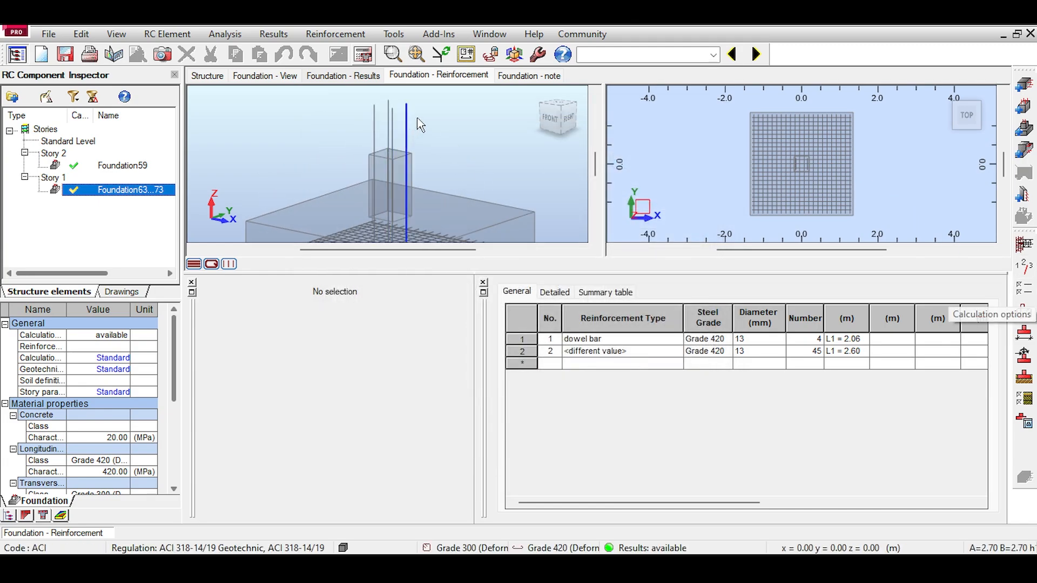
click(420, 125)
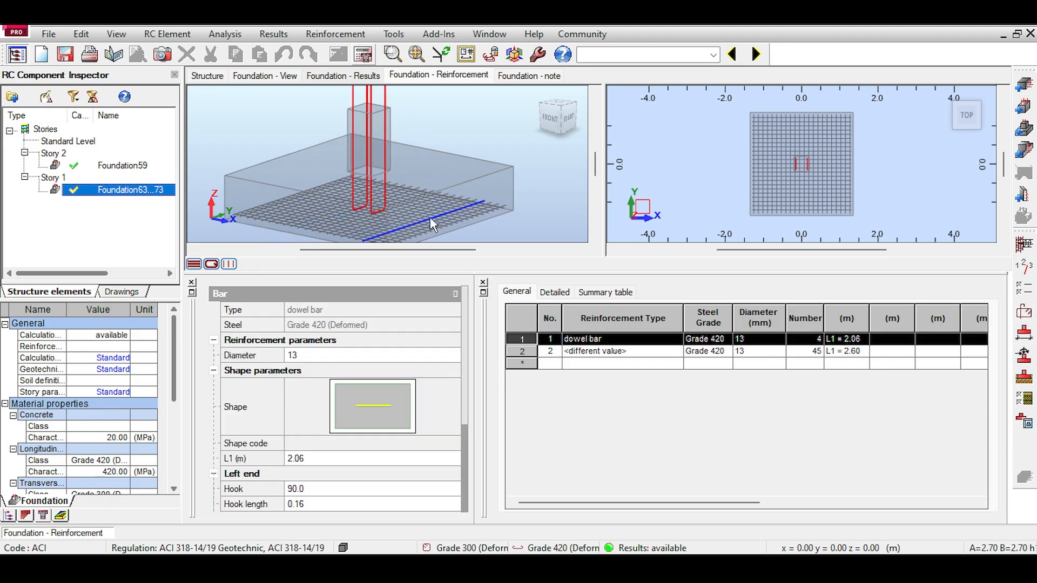
middle_drag(425, 124, 403, 232)
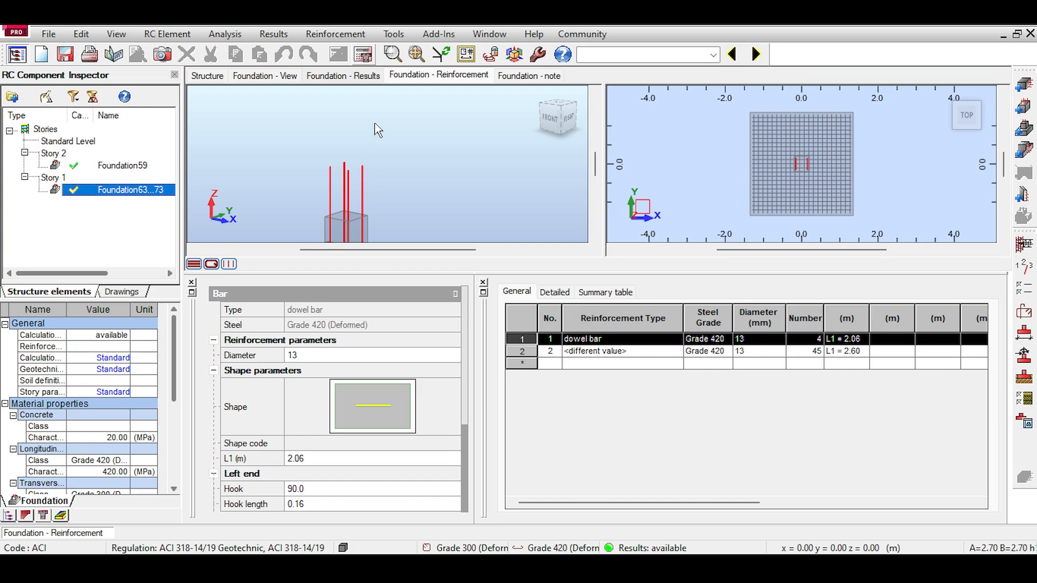
click(371, 147)
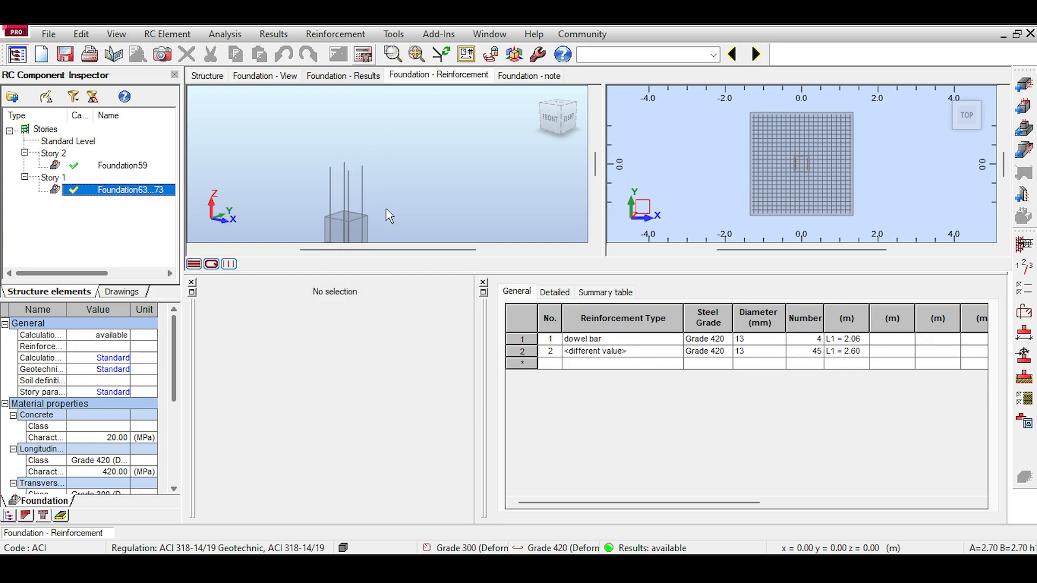
middle_drag(387, 213, 357, 163)
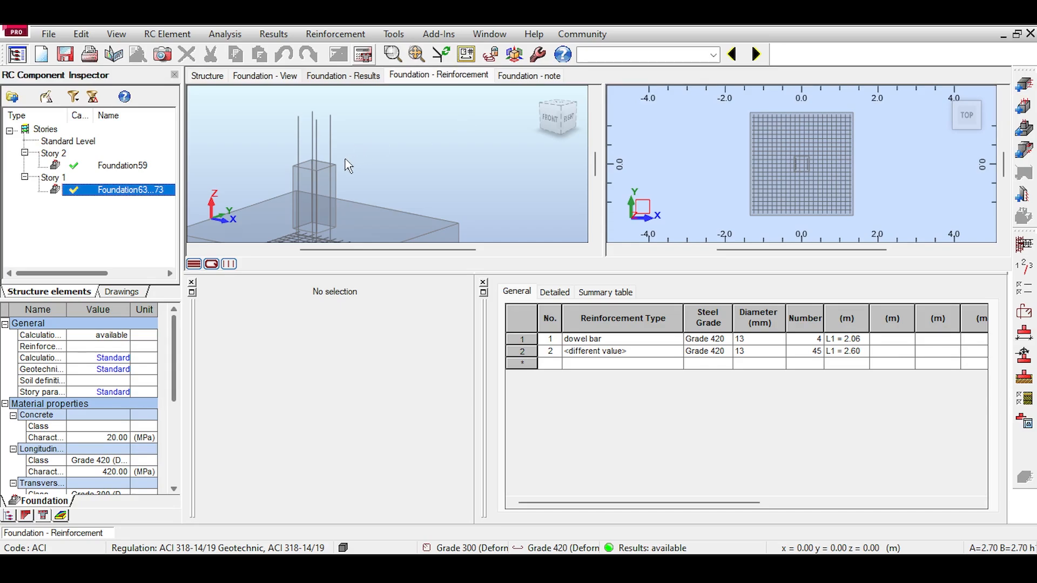
scroll(350, 162, down, 3)
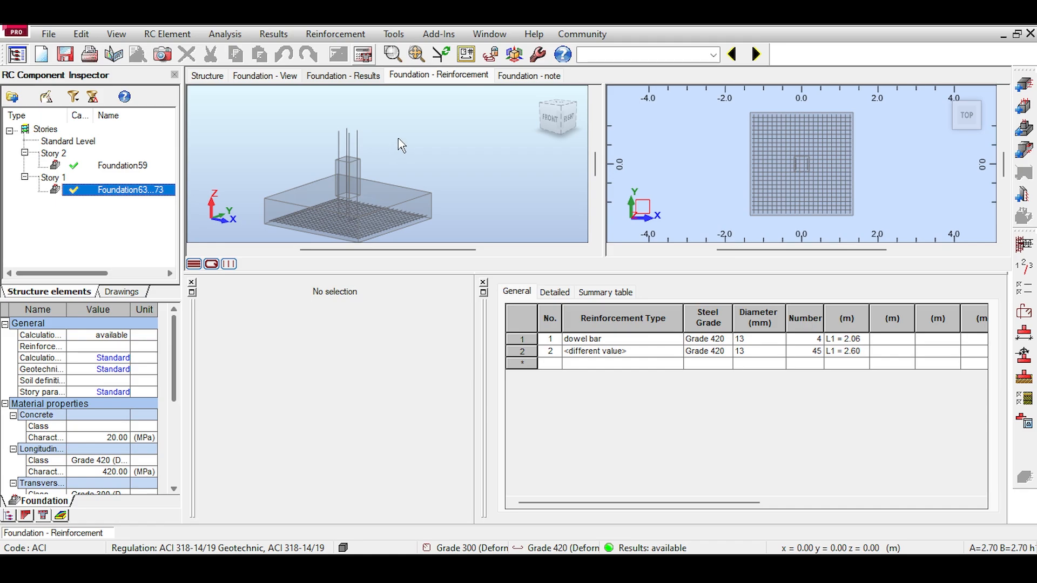
- Return to the structure model and display the designed foundations beneath the columns
click(206, 76)
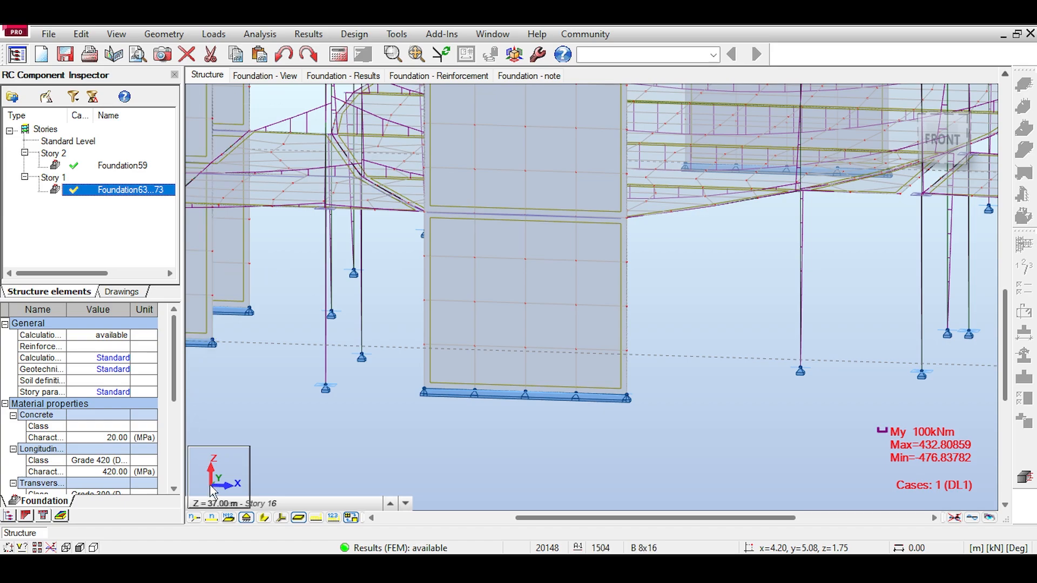
mouse_move(246, 517)
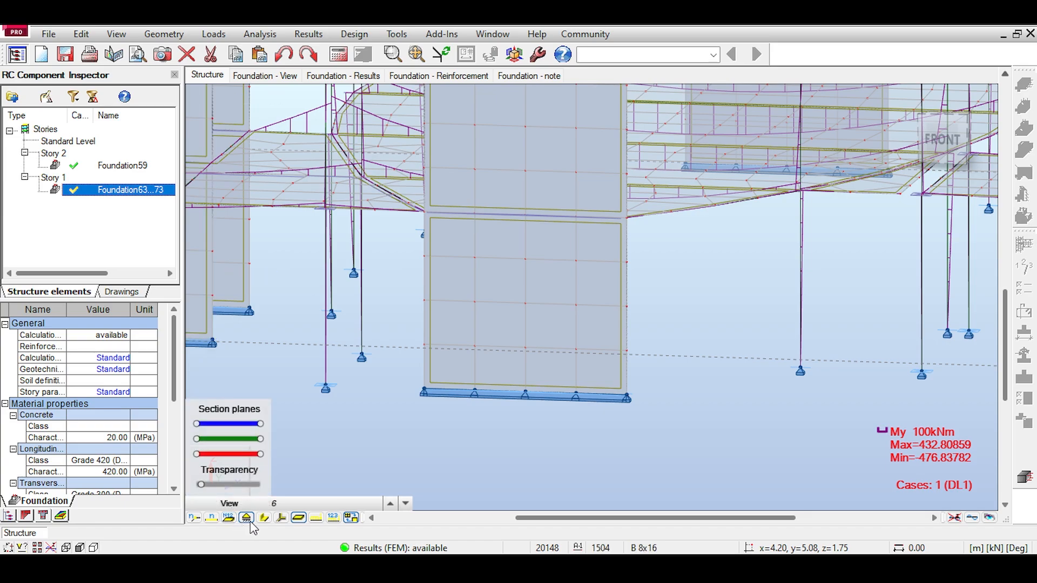
click(250, 522)
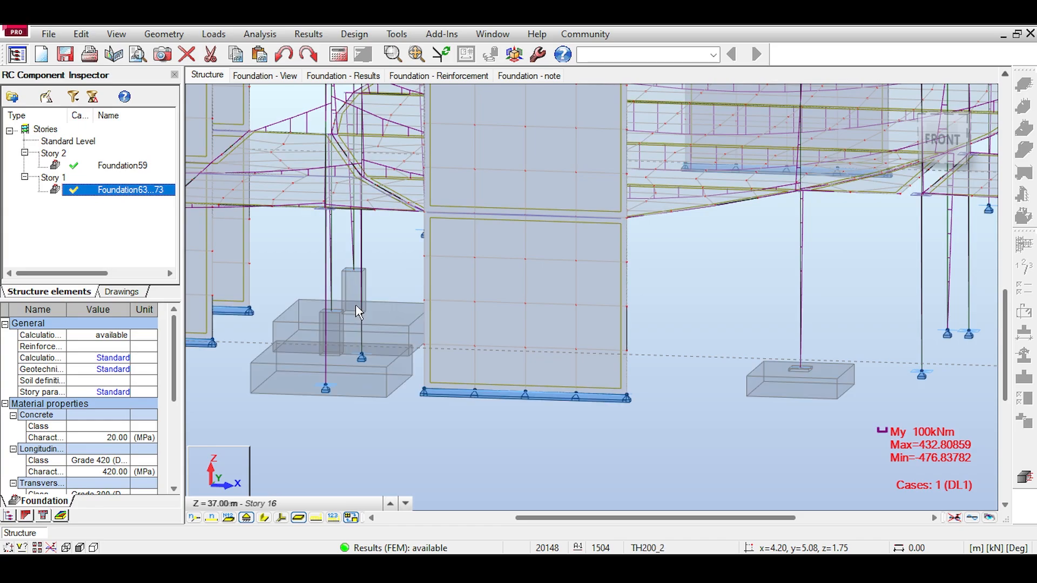
- Examine the footings beneath the columns and how they sit relative to the nearby walls, from the front and left sides
click(964, 162)
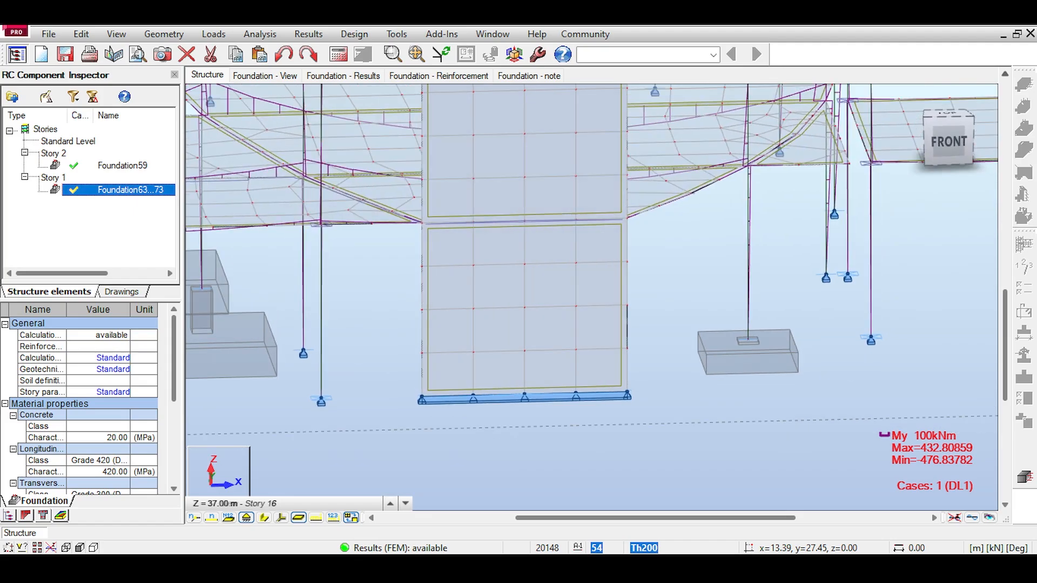
middle_drag(333, 239, 545, 247)
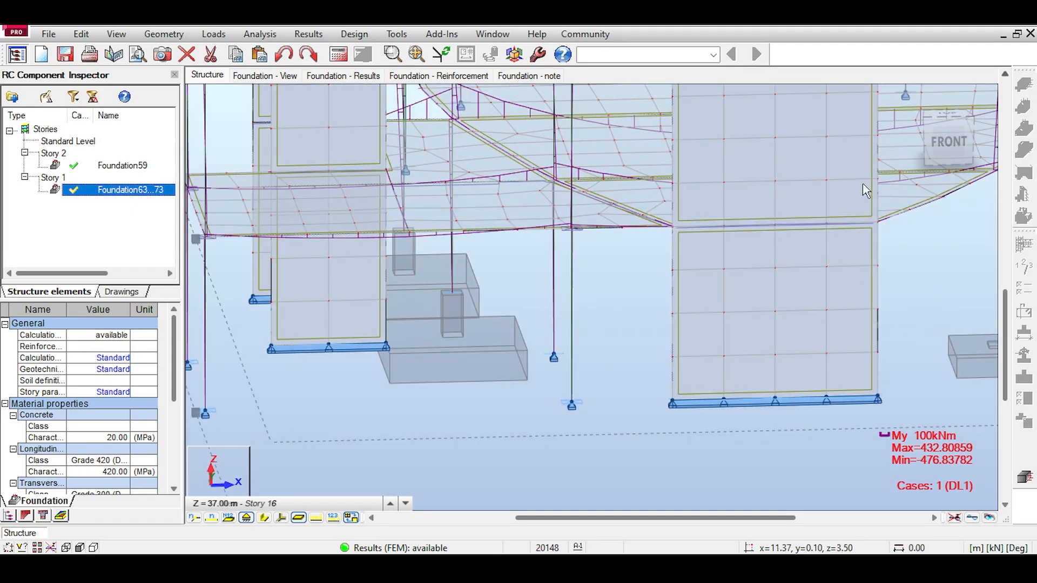
mouse_move(938, 147)
mouse_down()
mouse_move(946, 132)
mouse_move(955, 143)
mouse_up()
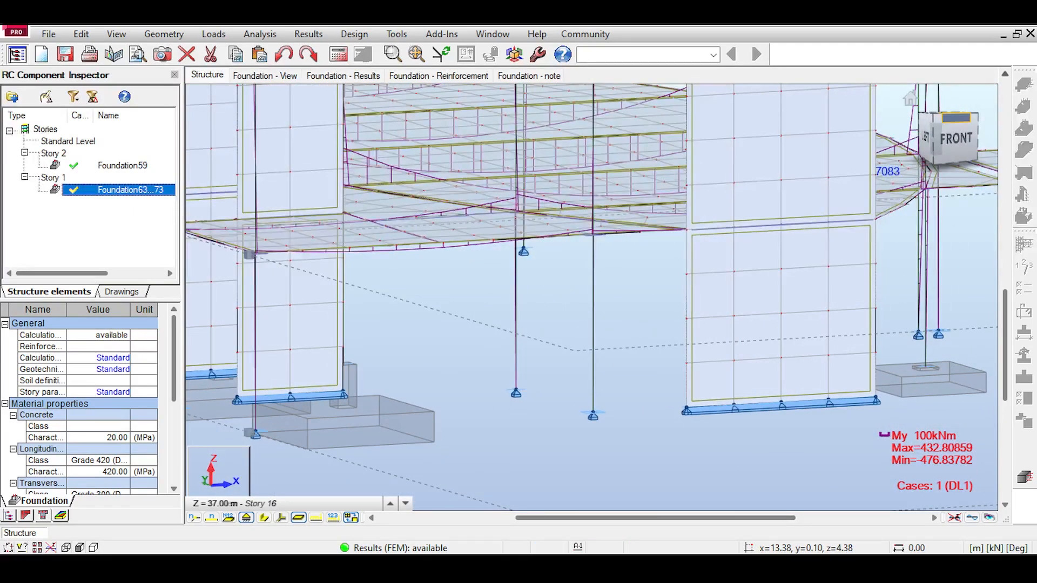
middle_drag(327, 271, 597, 248)
middle_drag(491, 275, 417, 254)
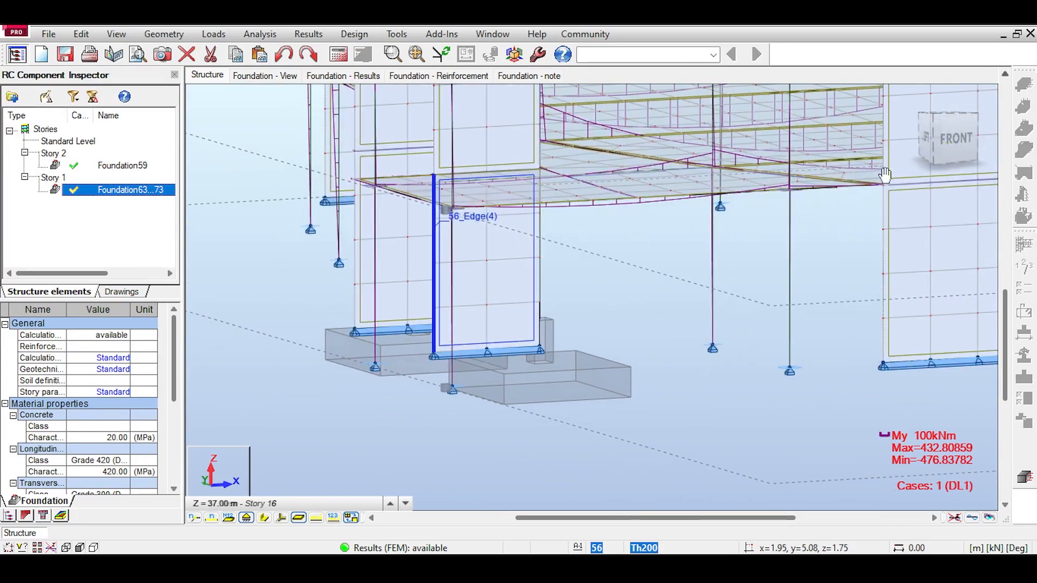
click(960, 151)
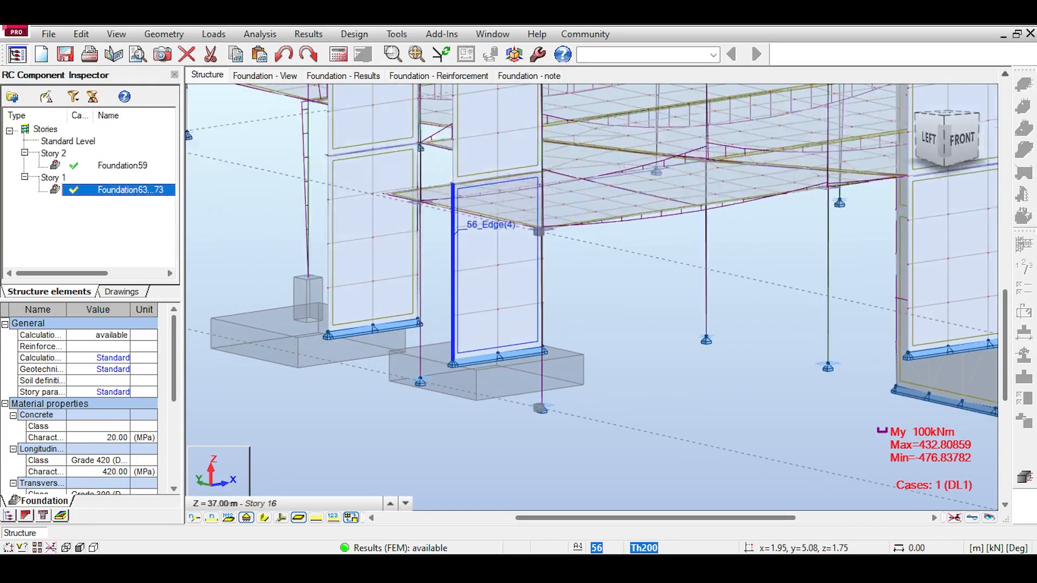
middle_drag(434, 256, 676, 261)
click(960, 134)
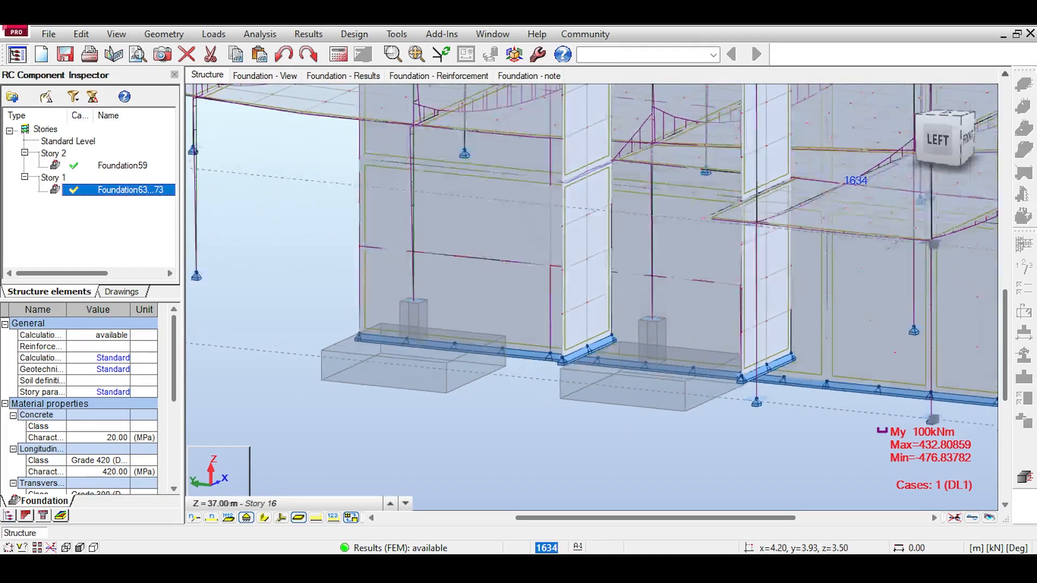
mouse_move(954, 128)
mouse_down()
mouse_move(941, 130)
mouse_move(961, 127)
mouse_move(954, 121)
mouse_move(951, 141)
mouse_move(955, 133)
mouse_up()
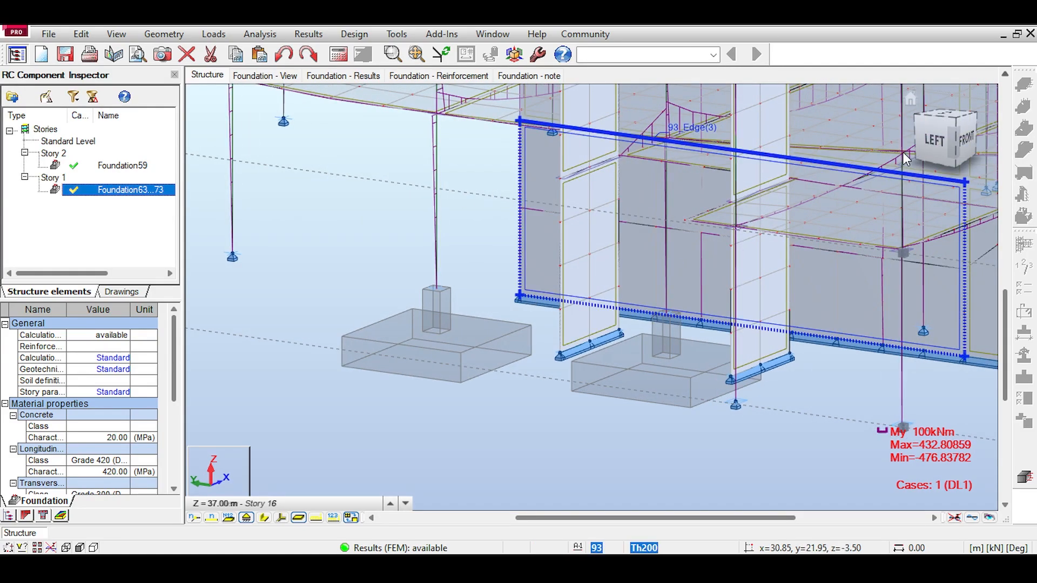
click(964, 148)
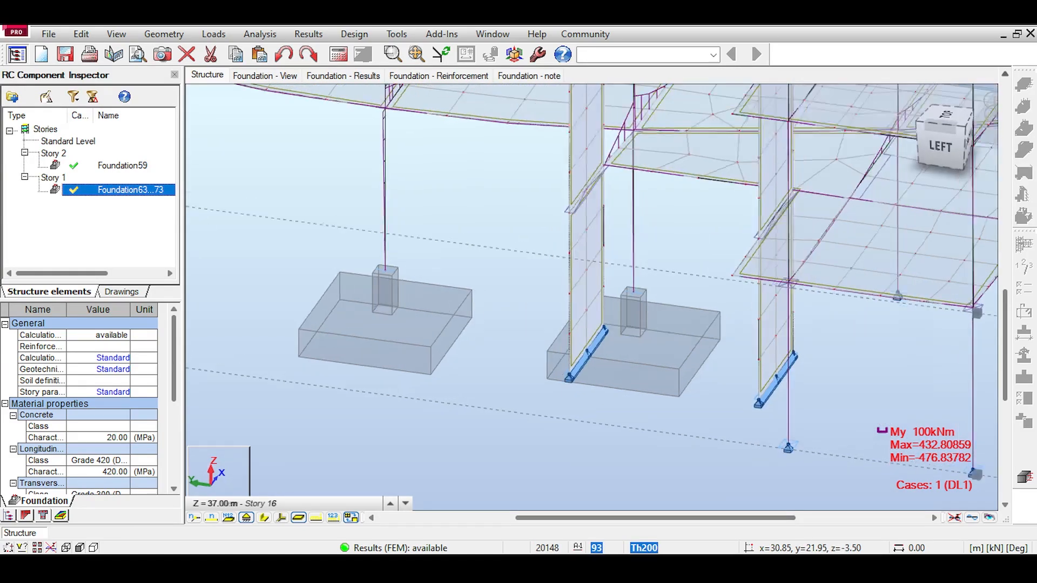
middle_drag(652, 110, 549, 92)
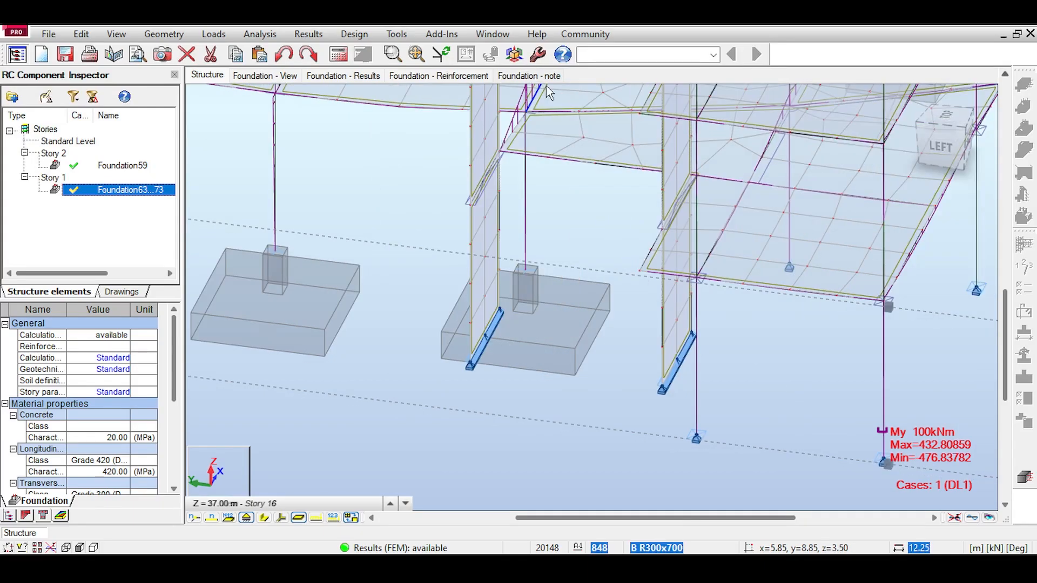
- Survey the rest of the building's lower stories and supports for the footings' locations along the front side
scroll(577, 133, down, 2)
middle_drag(685, 231, 473, 393)
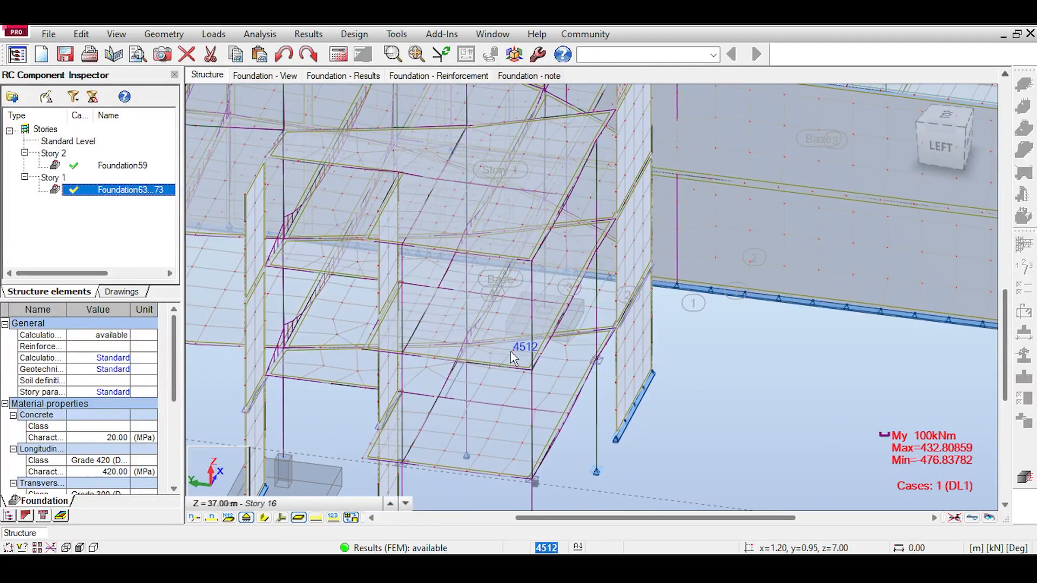
scroll(518, 347, up, 4)
scroll(529, 319, down, 4)
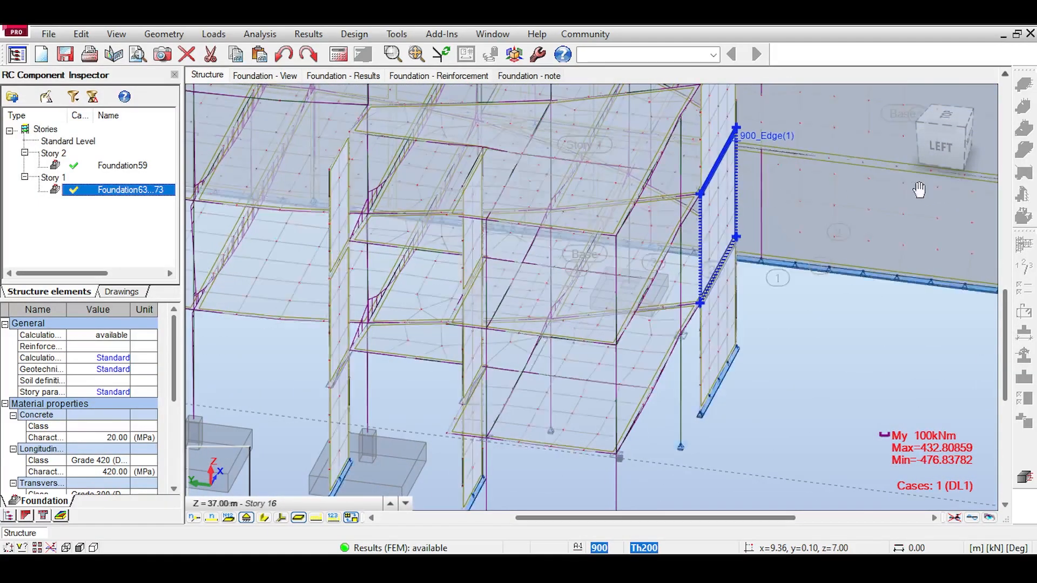
drag(924, 148, 864, 152)
middle_drag(929, 346, 659, 304)
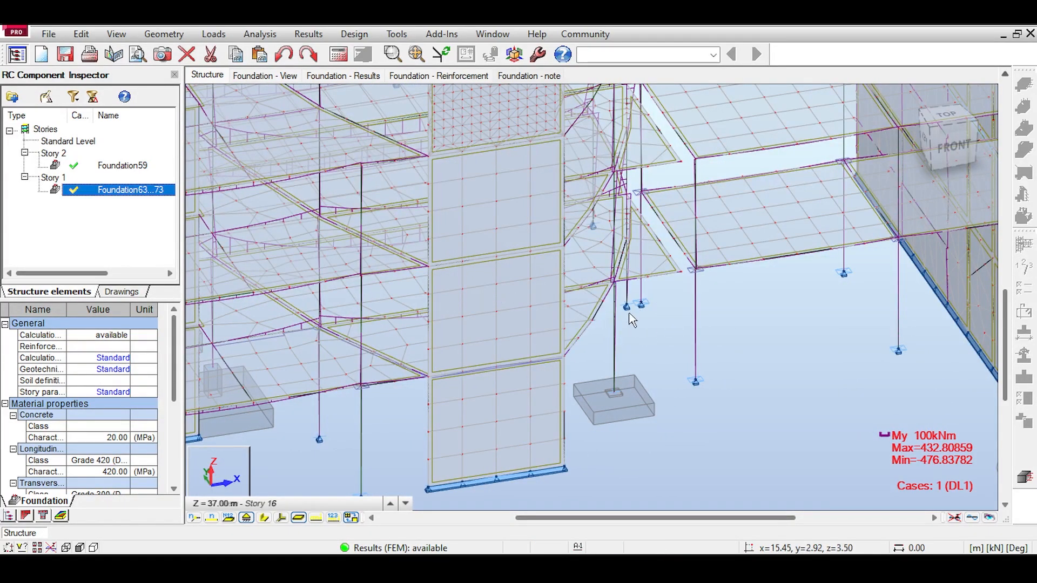
scroll(621, 304, up, 2)
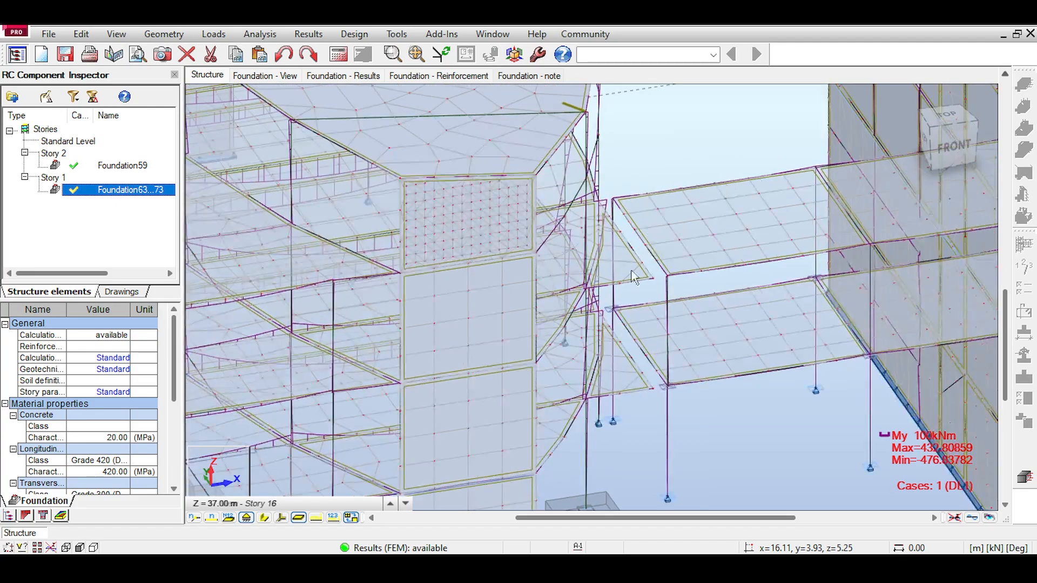
scroll(603, 290, down, 1)
middle_drag(383, 297, 818, 232)
middle_drag(614, 384, 588, 286)
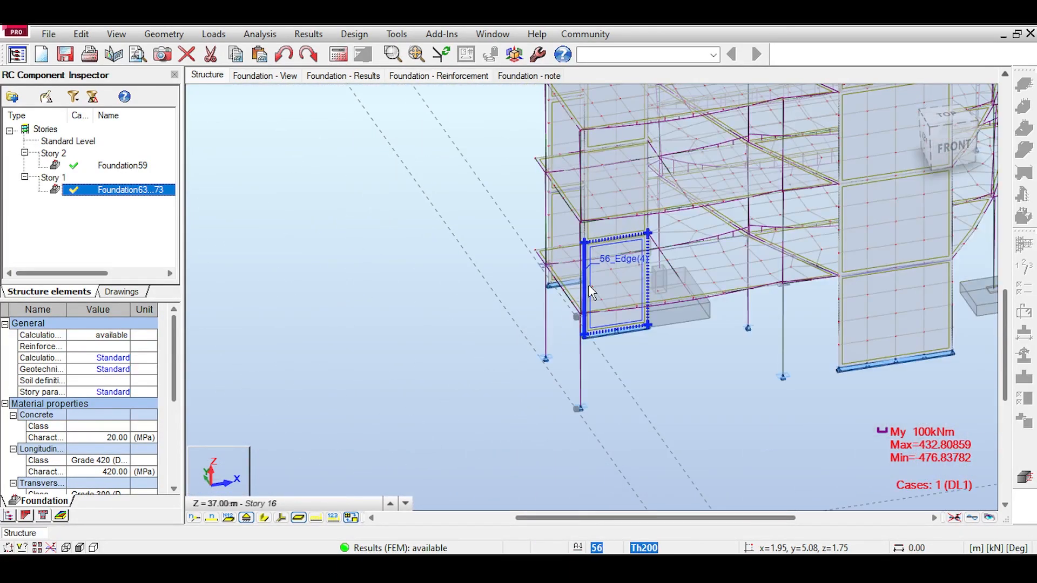
- Compare the two neighbouring pier footings on the left side, checking their levels and the clearance between them and the wall
scroll(672, 282, up, 1)
drag(934, 129, 965, 115)
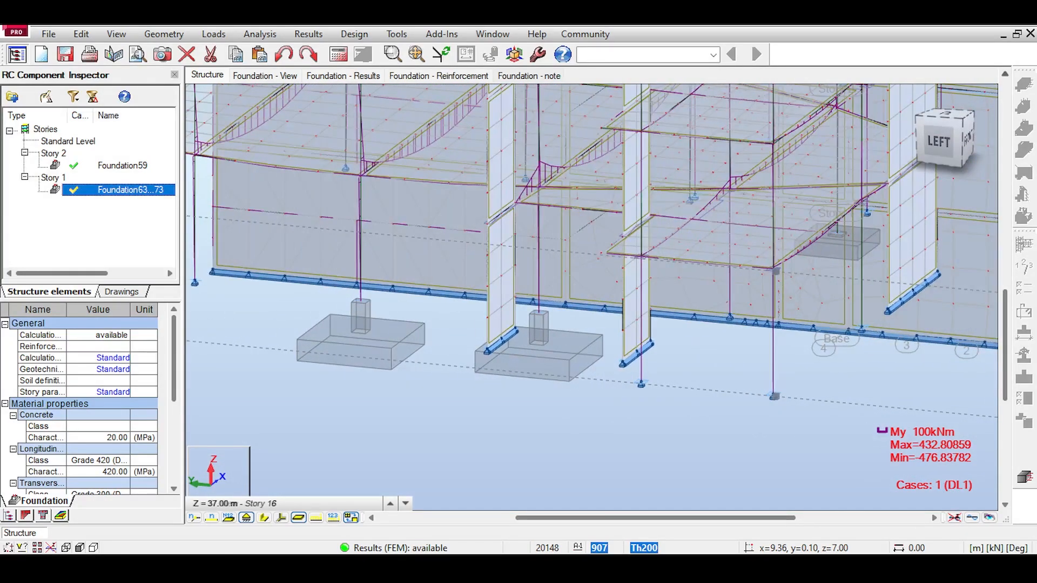
middle_drag(498, 210, 600, 201)
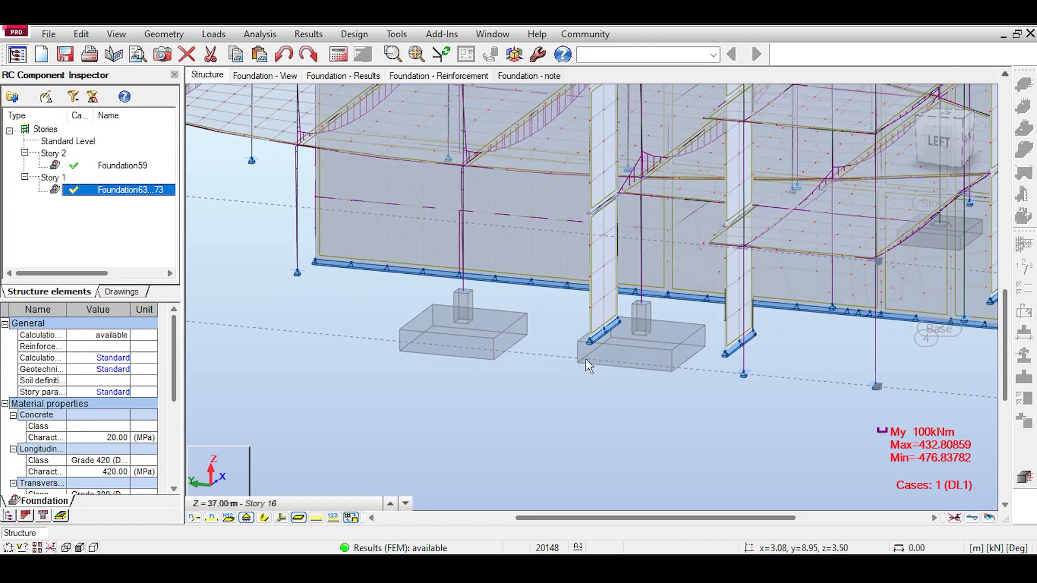
scroll(586, 358, up, 1)
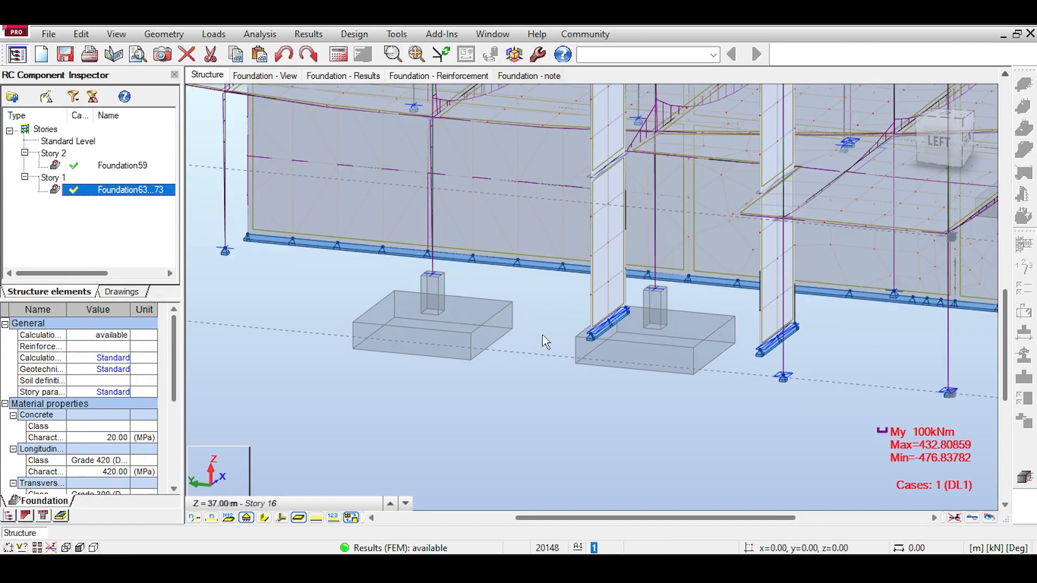
scroll(542, 346, up, 1)
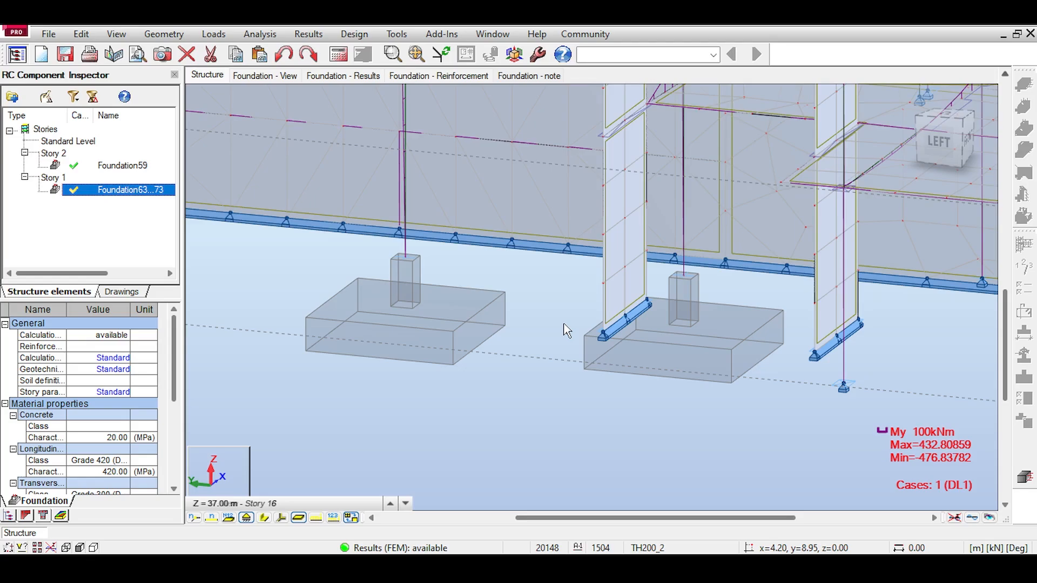
scroll(540, 334, down, 2)
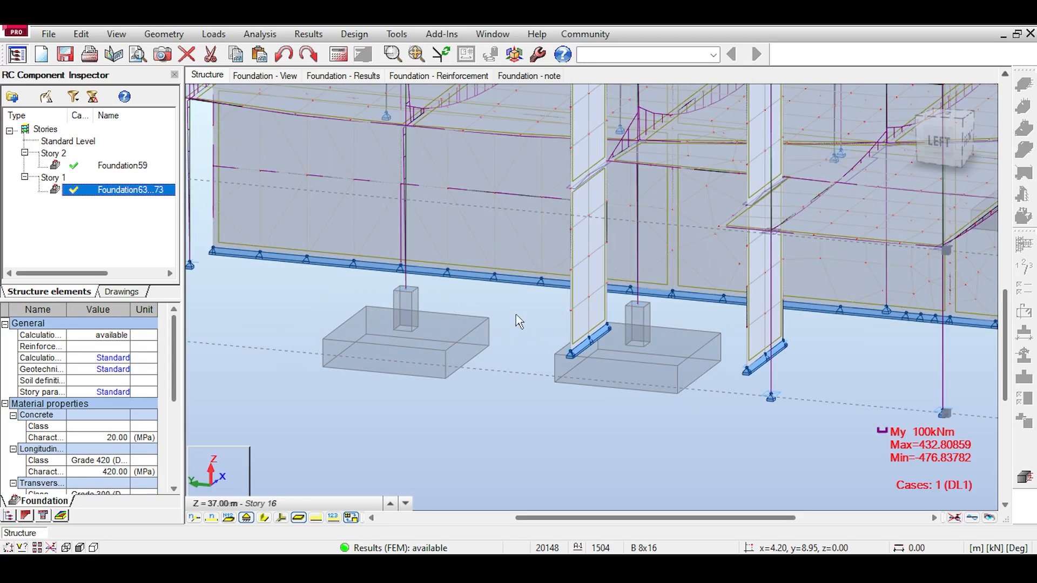
drag(382, 285, 683, 338)
- Fix the B dimension of the Story 1 footing group Foundation63...73 at 1.5 m and recalculate it
click(247, 75)
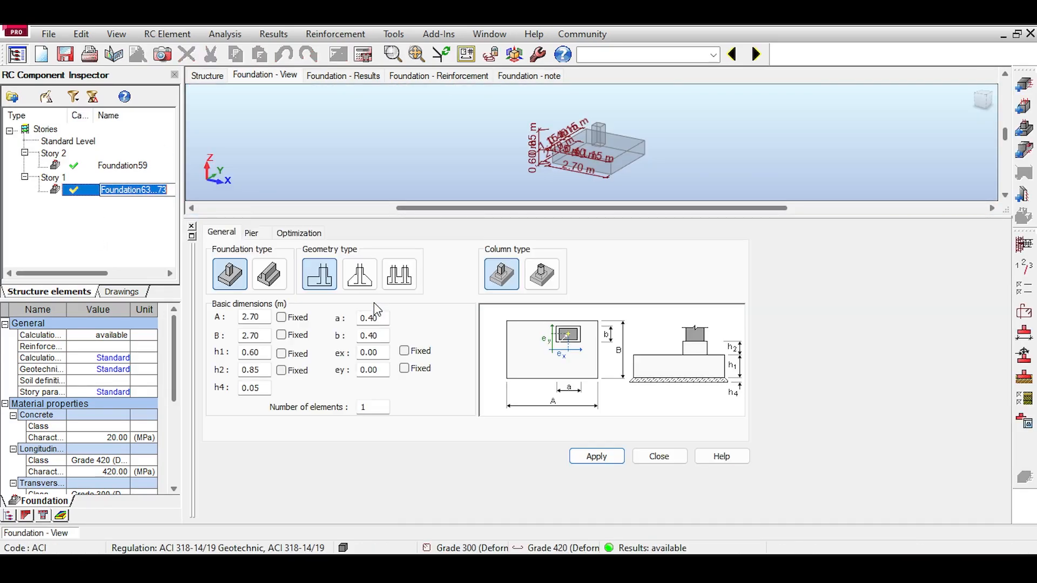
double_click(252, 336)
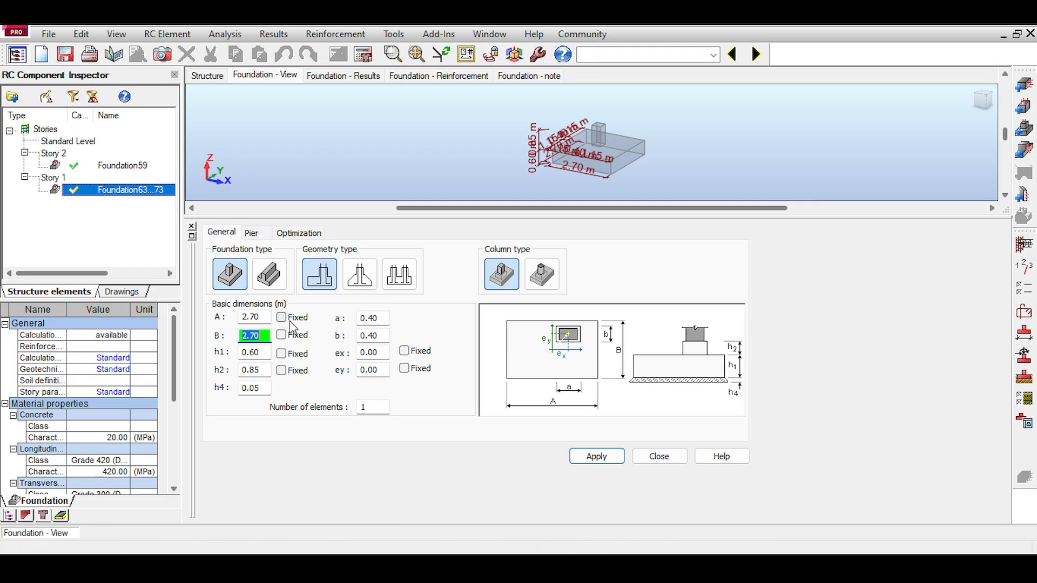
text(1.5)
click(292, 336)
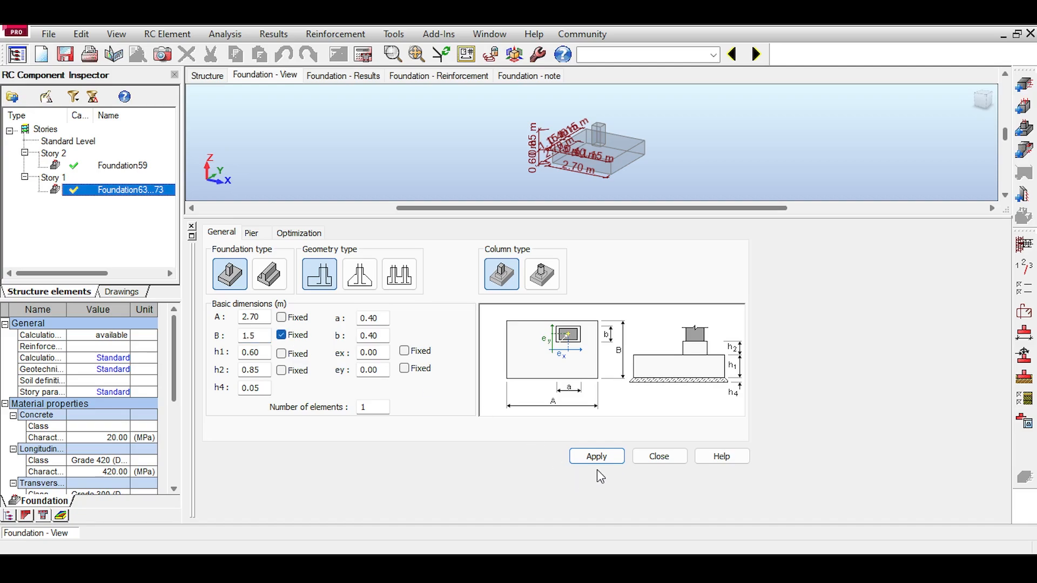
click(610, 457)
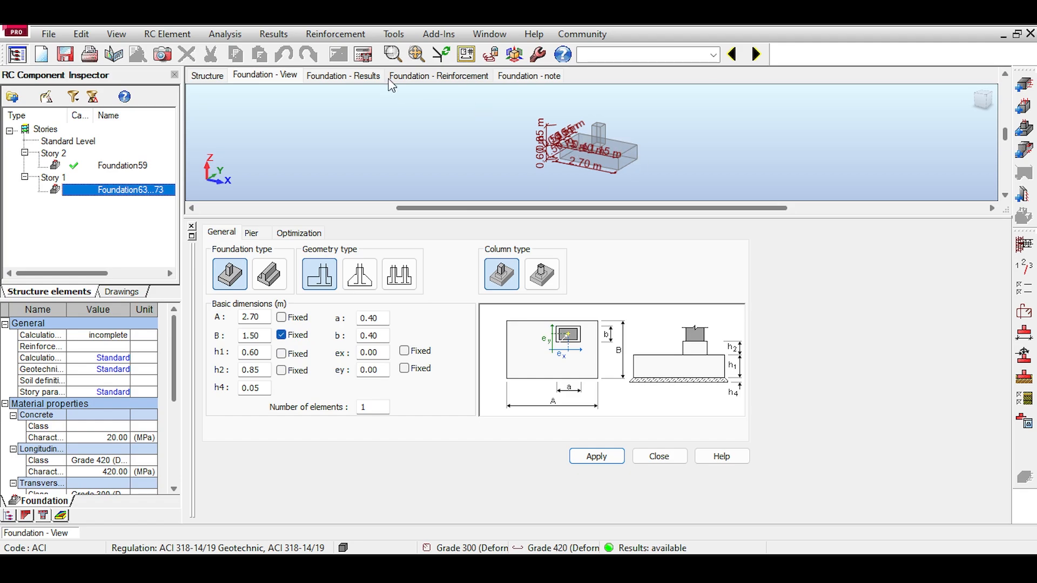
click(363, 54)
click(574, 363)
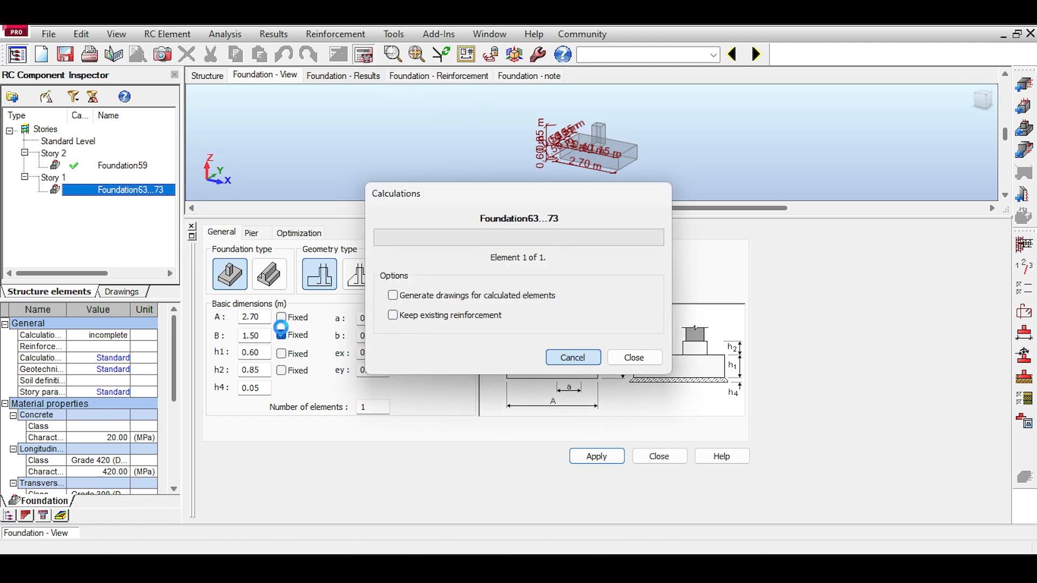
click(568, 449)
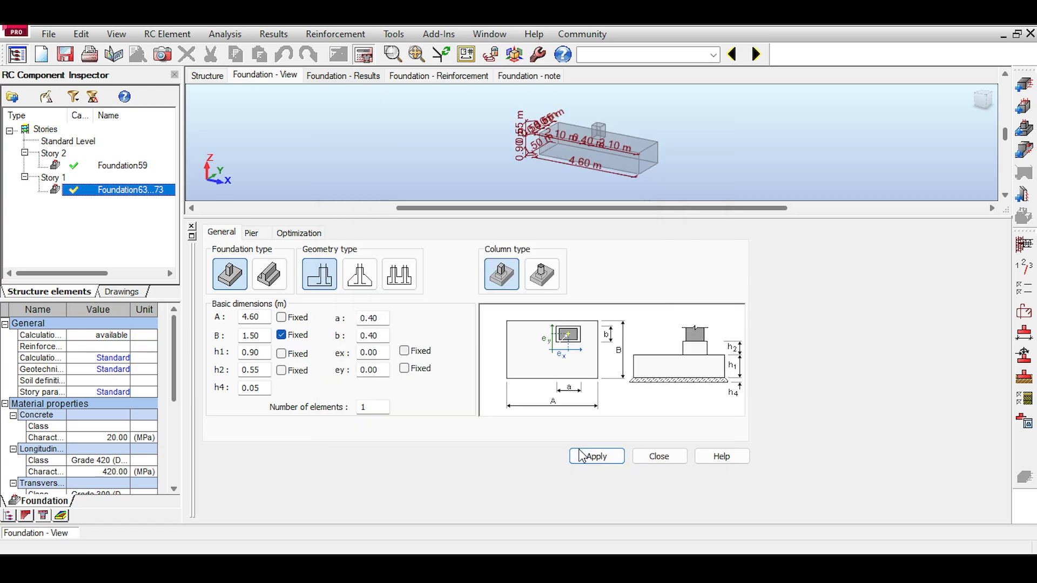
- Check in the structure model how the resized pier footings sit relative to the wall strips and neighbouring supports
click(221, 78)
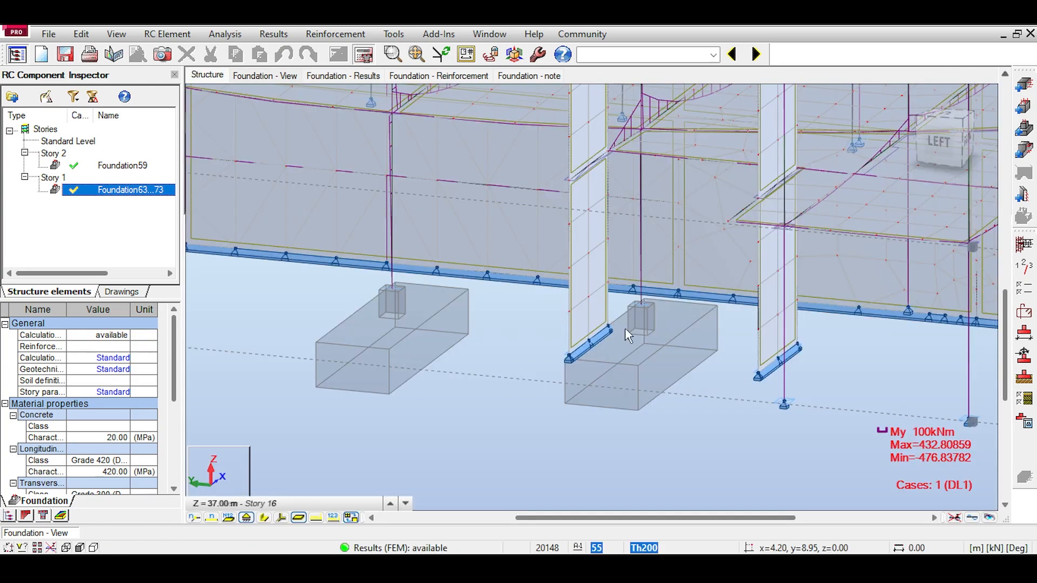
click(270, 76)
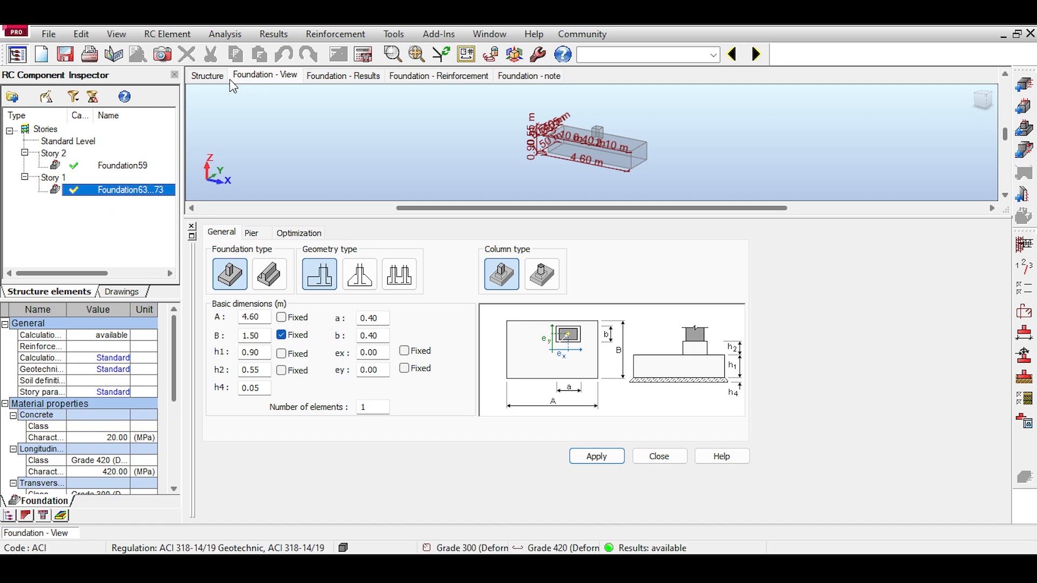
click(211, 78)
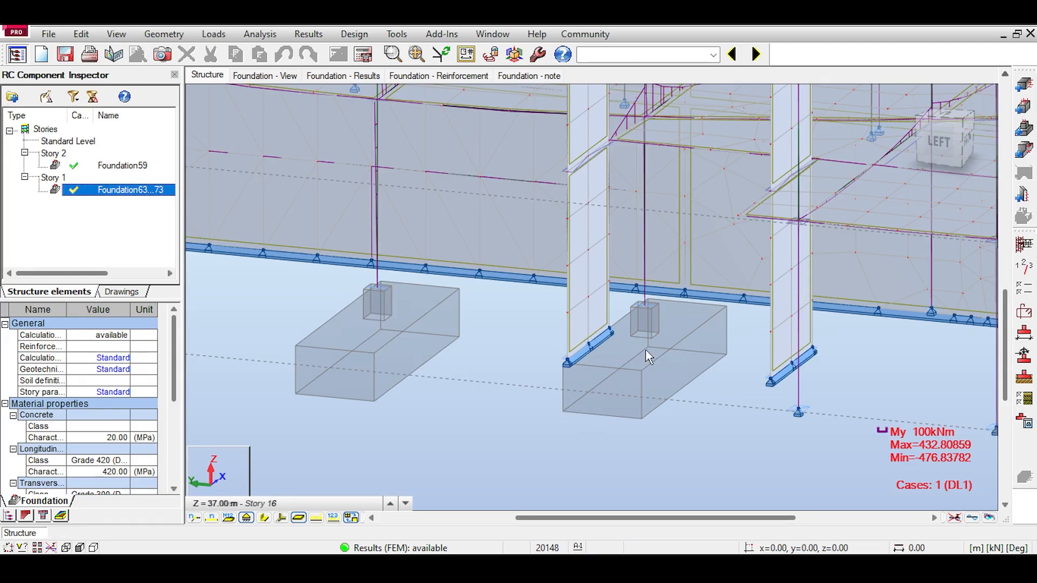
scroll(630, 335, down, 2)
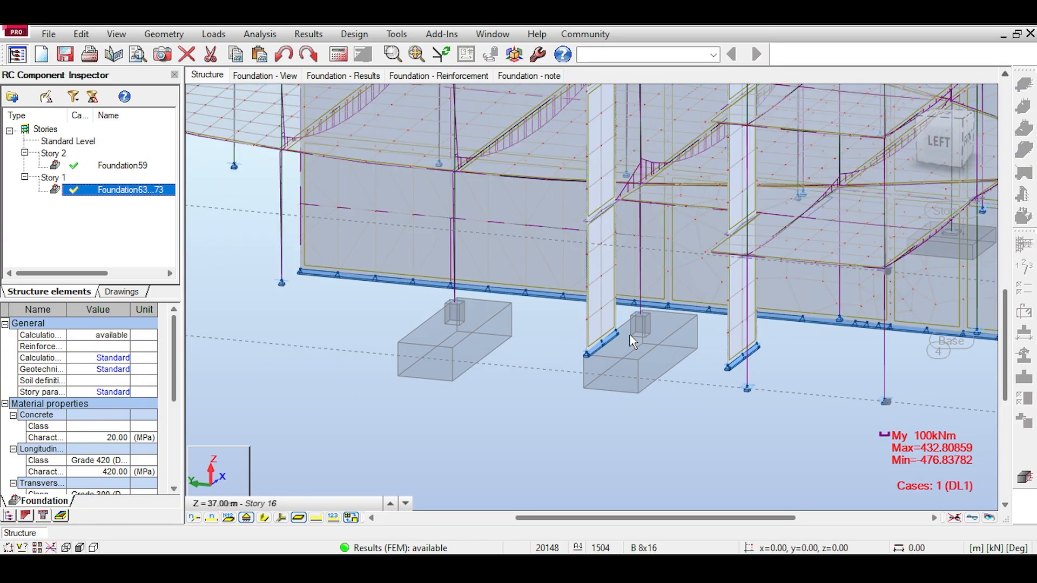
shift+middle_drag(729, 297, 578, 237)
middle_drag(740, 243, 911, 263)
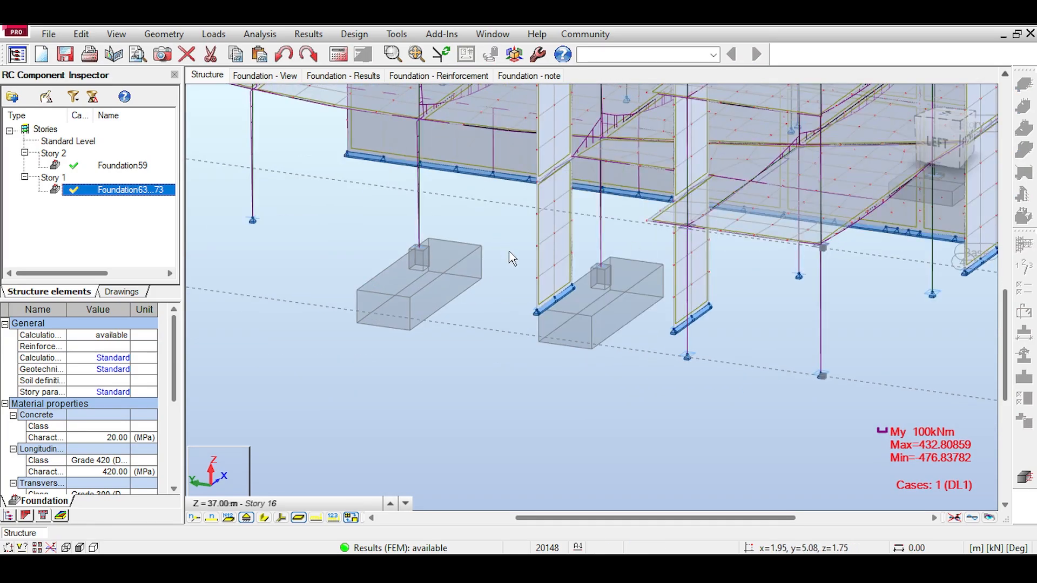
- Generate provided reinforcement design for the two adjacent column supports beside the wall strip as one spread footing with two columns
middle_drag(686, 174, 623, 217)
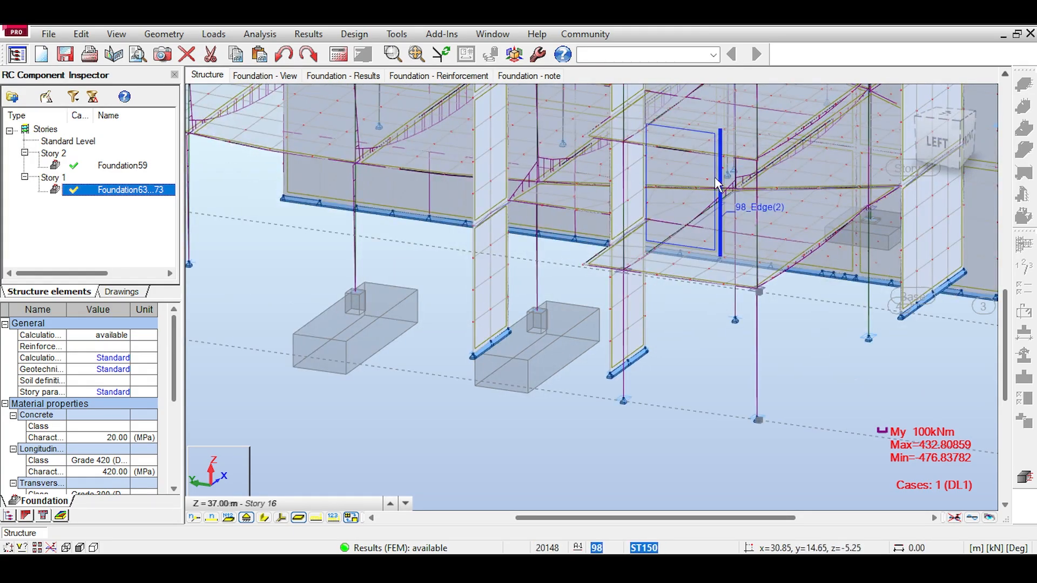
middle_drag(717, 184, 594, 110)
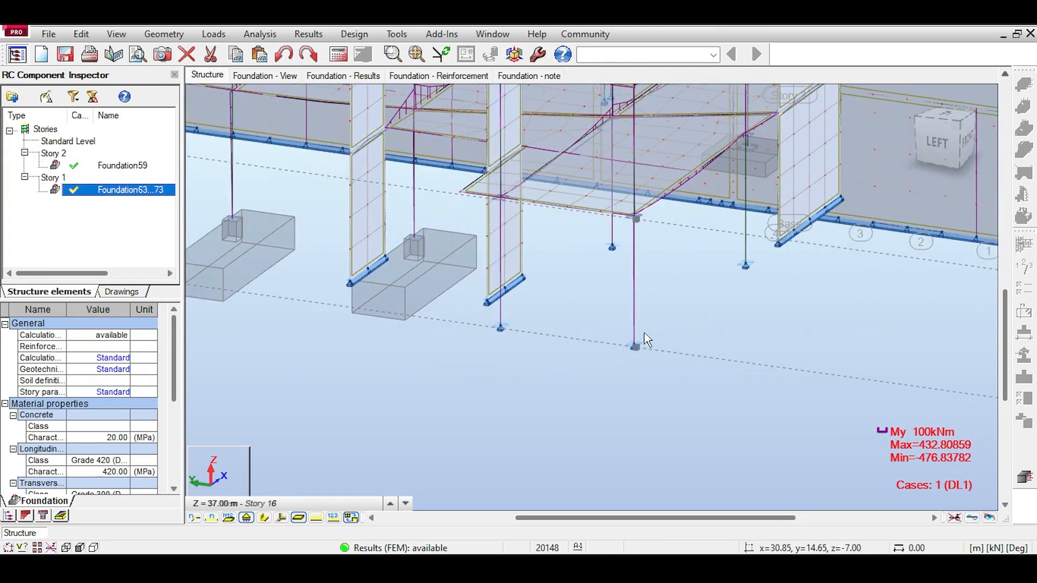
scroll(640, 341, up, 2)
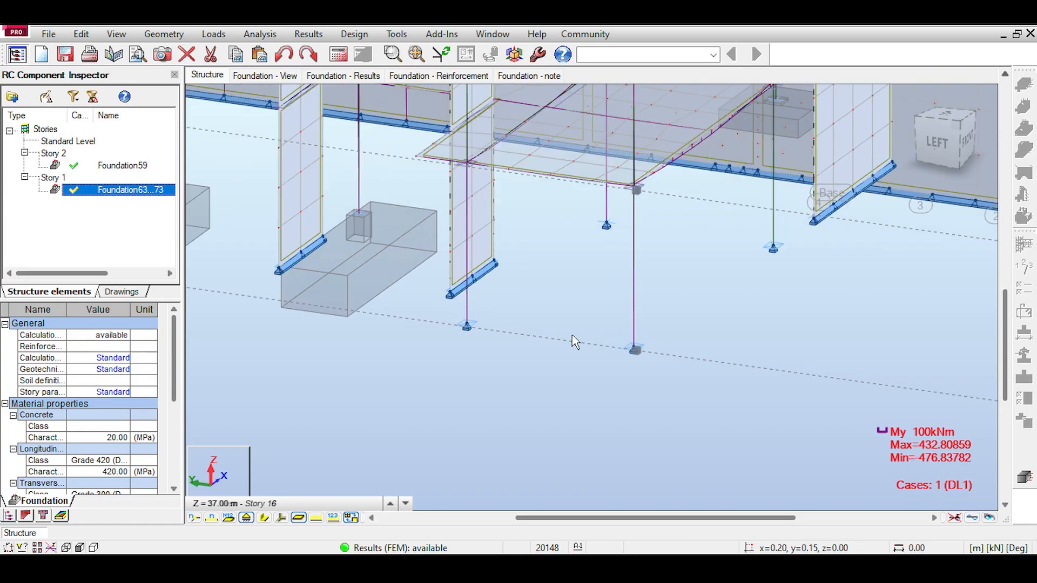
scroll(558, 339, down, 2)
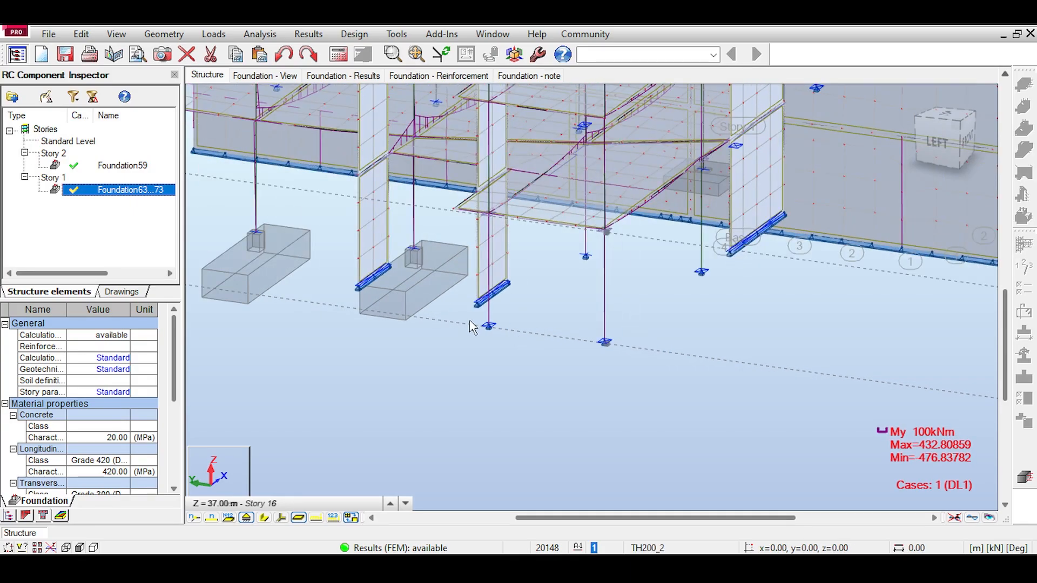
drag(470, 319, 639, 378)
click(309, 34)
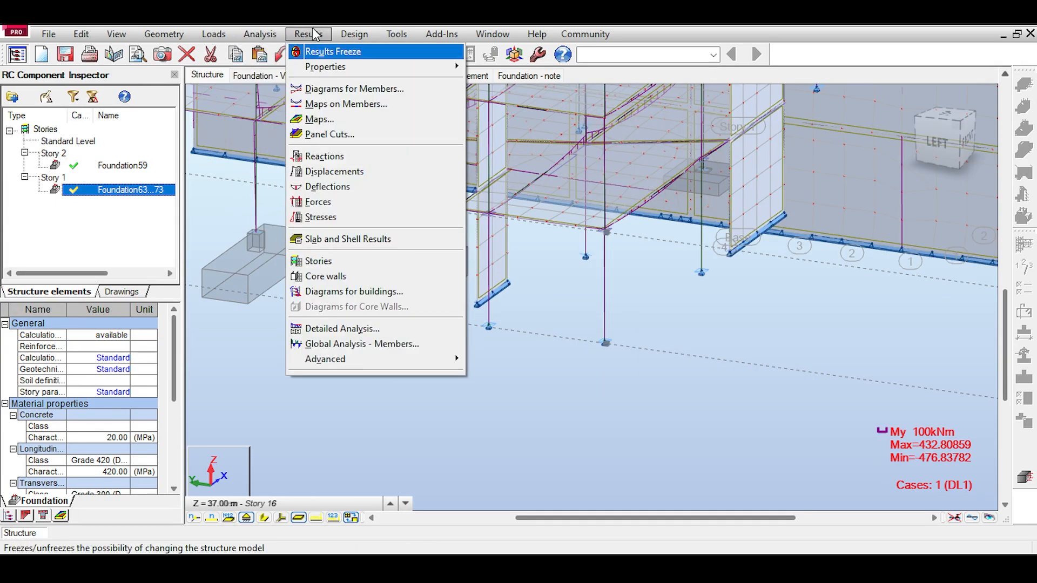
mouse_move(353, 34)
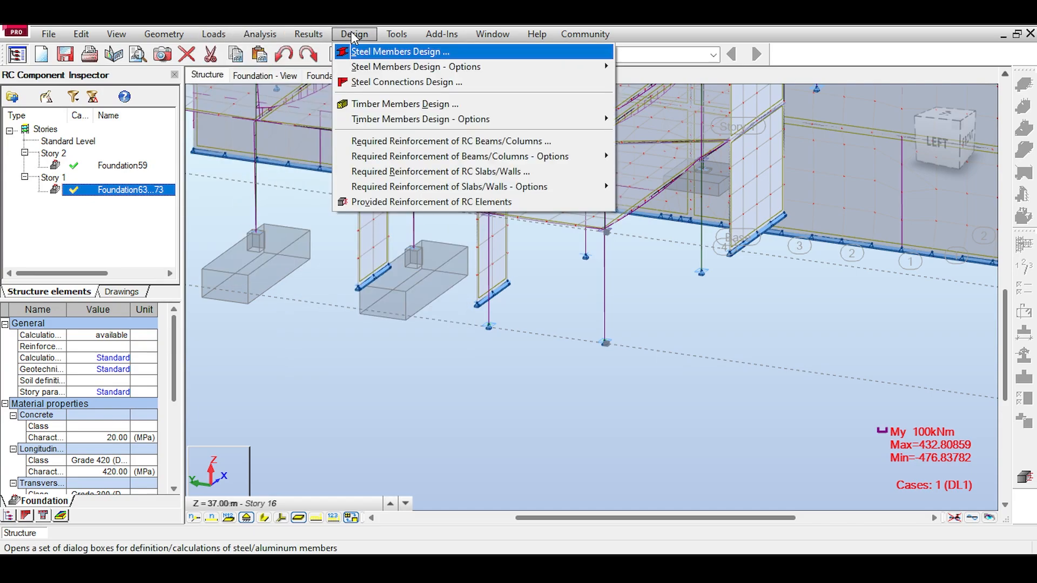
click(373, 201)
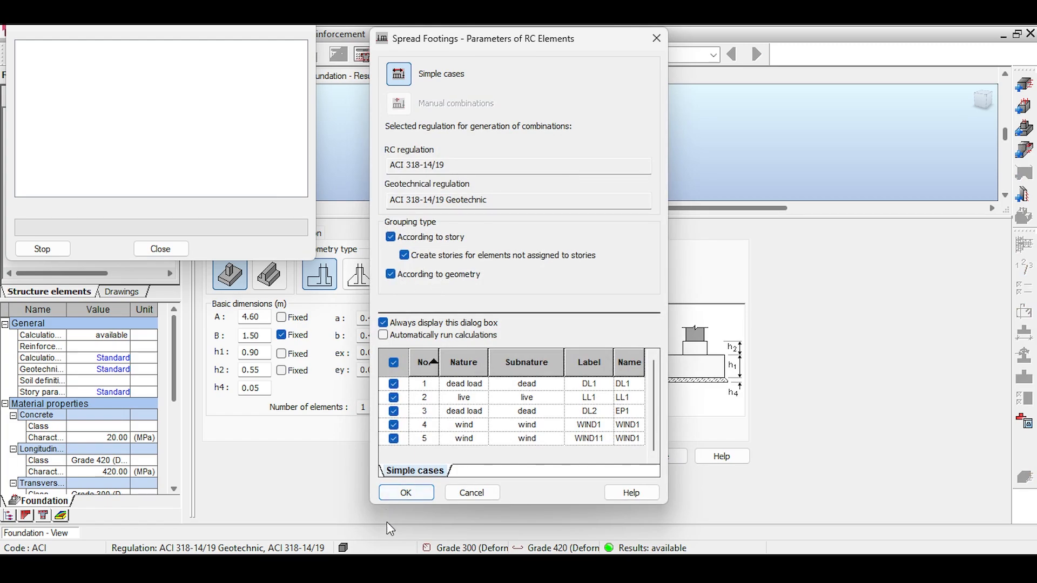
click(404, 493)
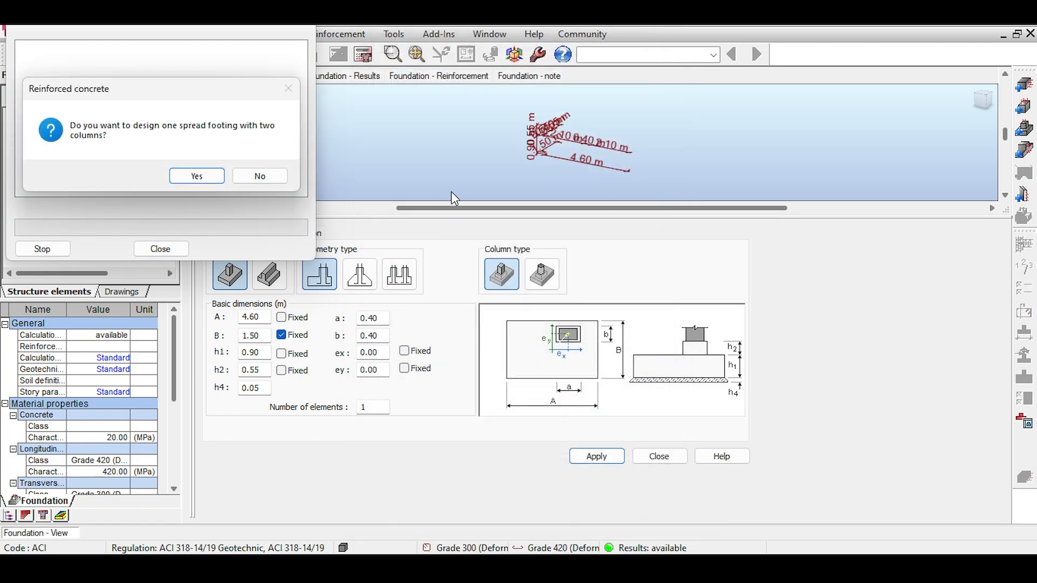
drag(191, 99, 615, 109)
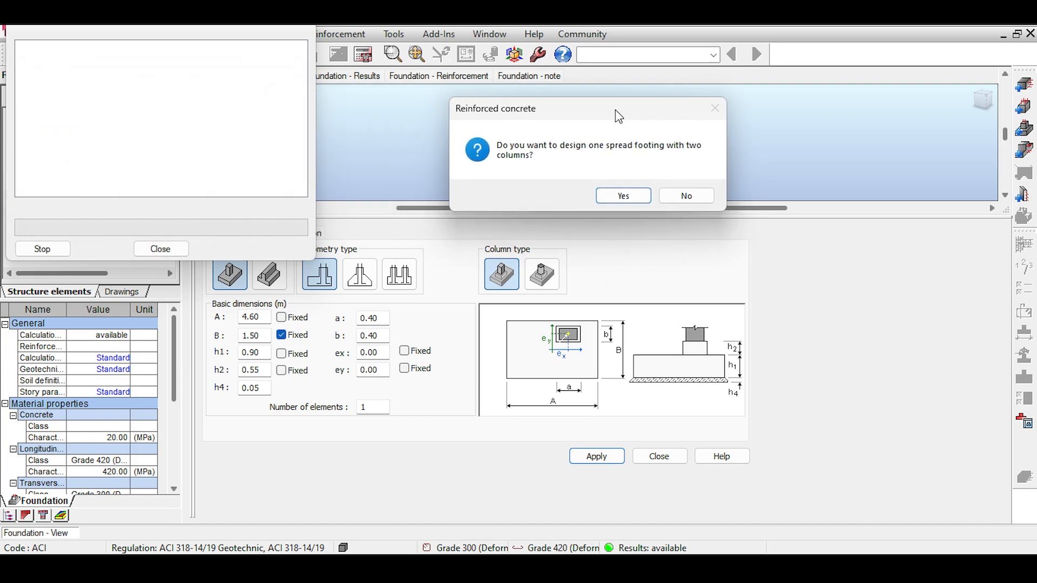
click(643, 197)
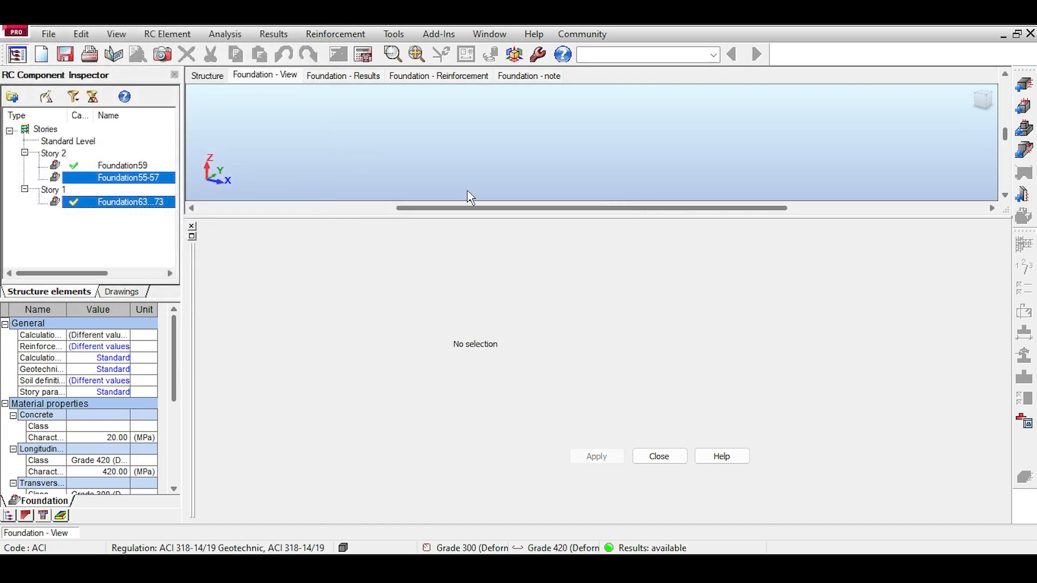
- Calculate the two-column footing Foundation55-57 in Story 2 without generating drawings or keeping existing reinforcement
click(139, 166)
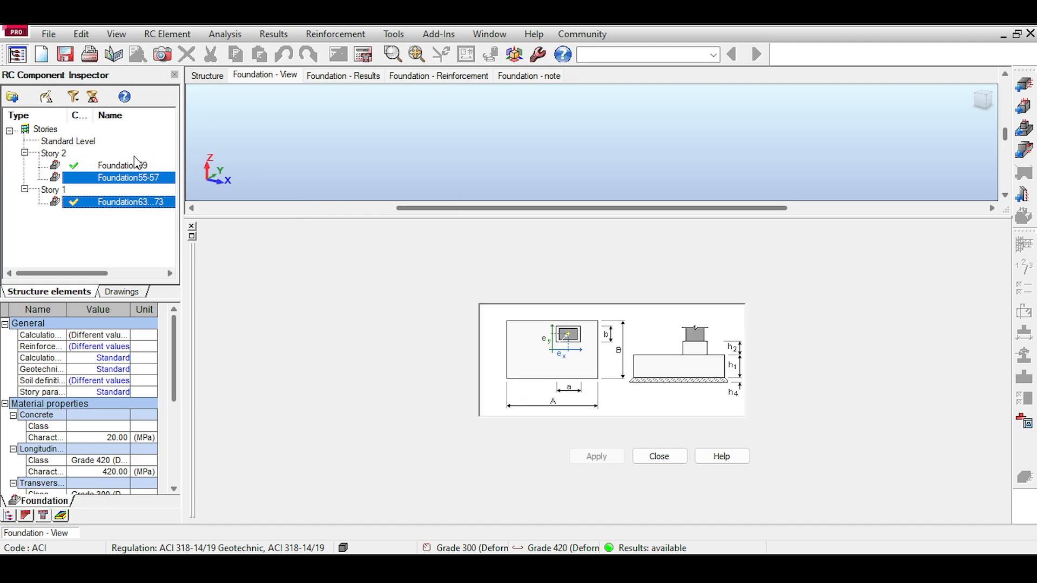
click(129, 178)
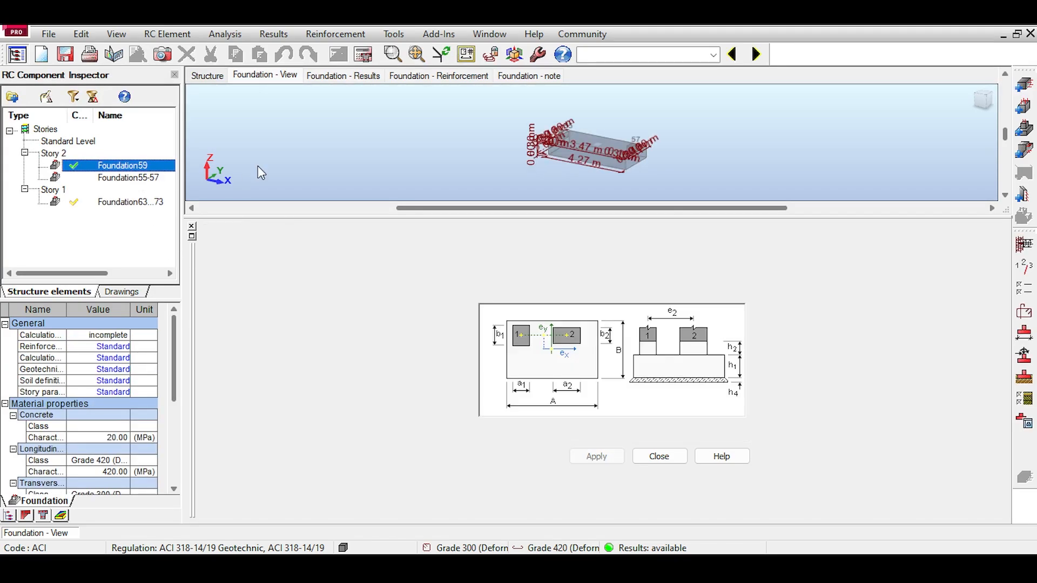
scroll(594, 134, up, 1)
middle_drag(594, 134, 483, 128)
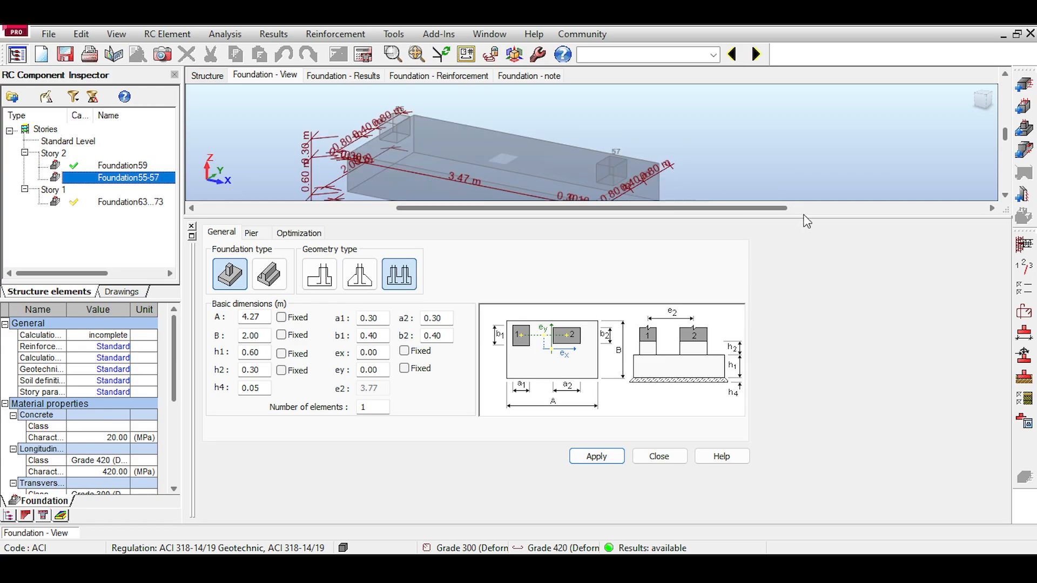
click(364, 55)
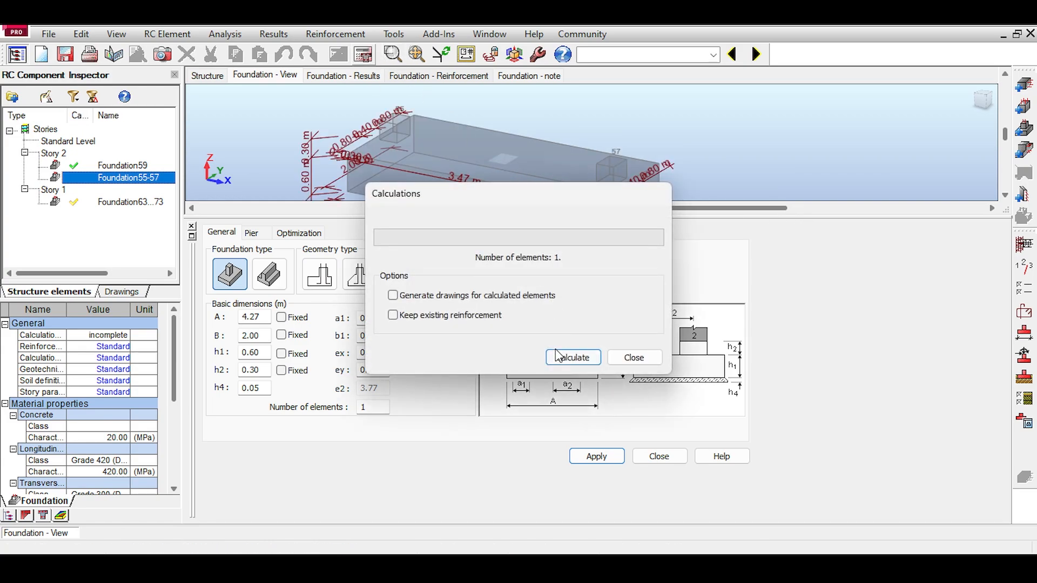
click(559, 357)
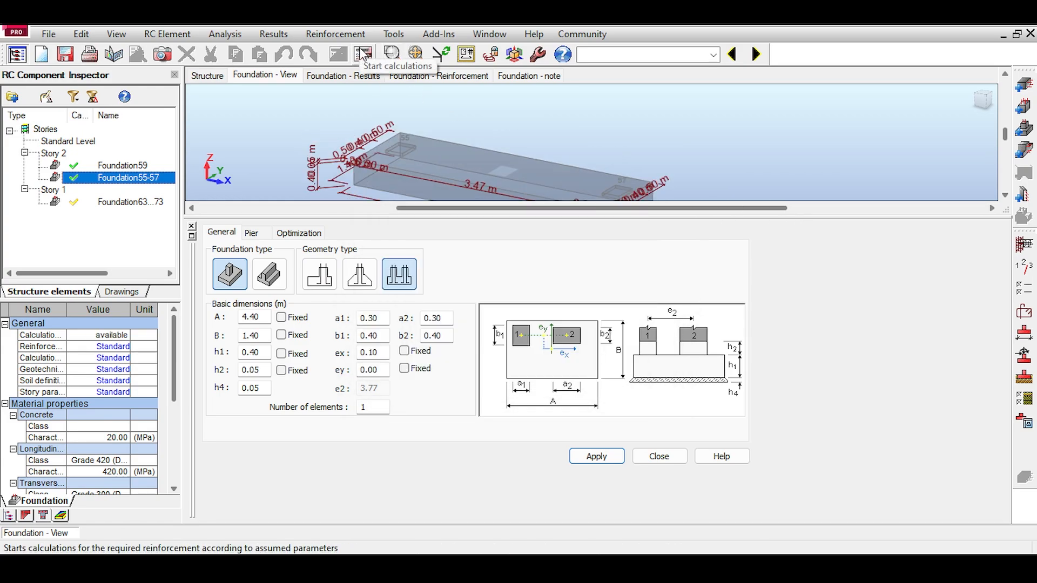
click(363, 55)
click(571, 358)
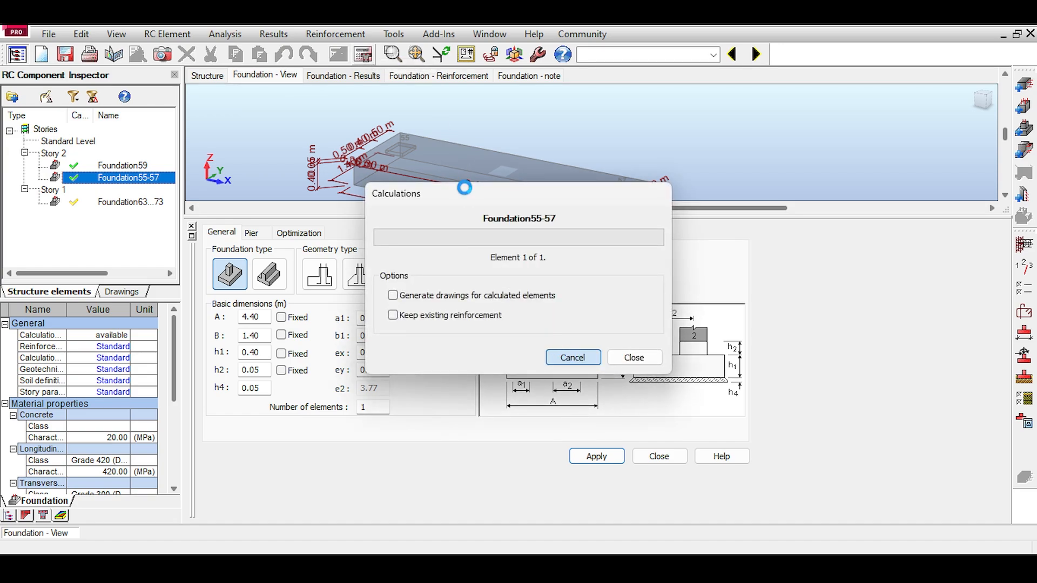
- Review the combined footing's soil pressure results and its reinforcement cage from above, the front and the corner
click(361, 76)
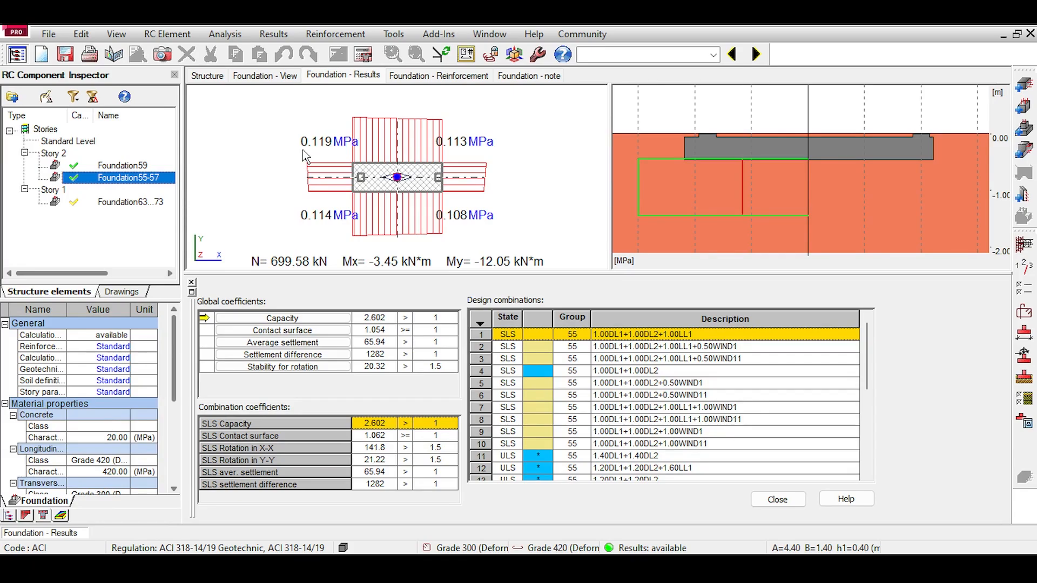
click(451, 75)
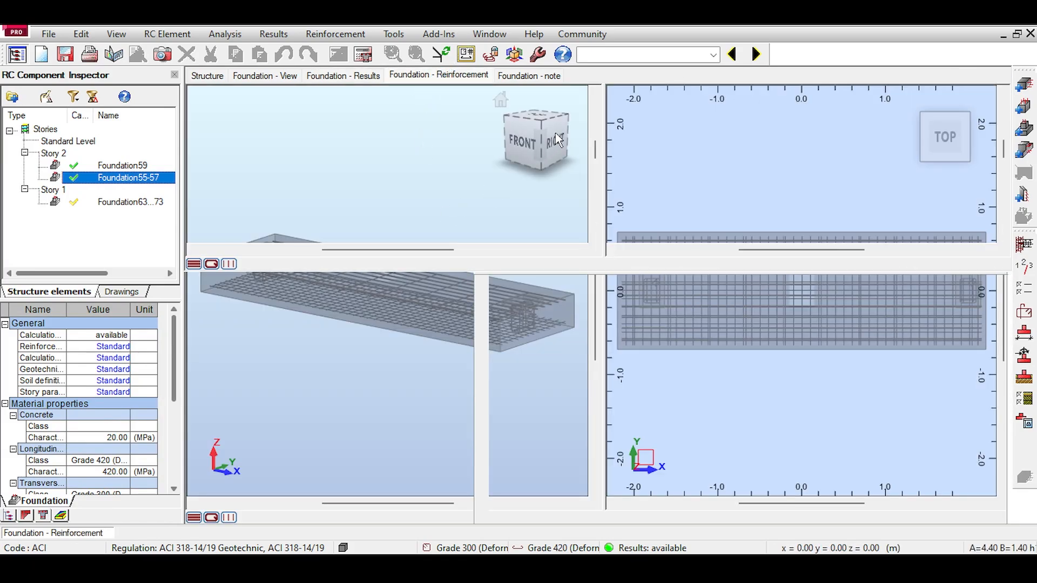
click(540, 126)
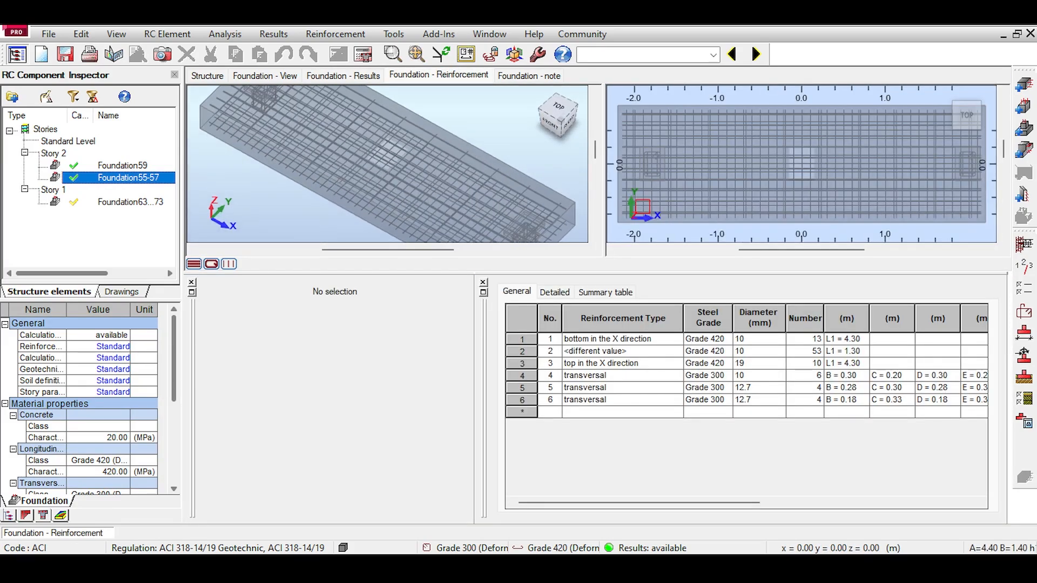
drag(552, 133, 565, 107)
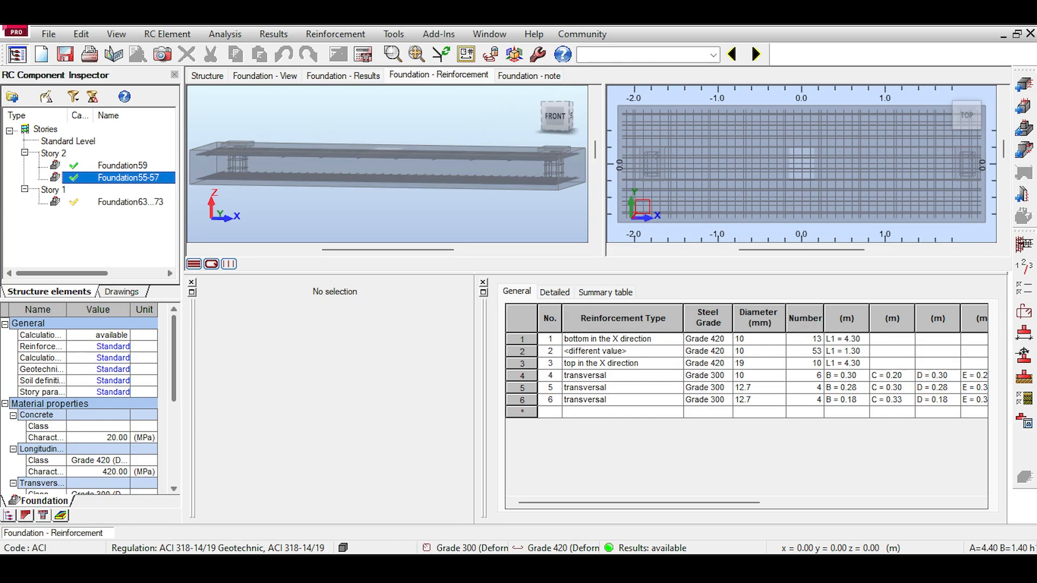
mouse_move(564, 115)
mouse_down()
mouse_move(547, 129)
mouse_move(546, 120)
mouse_up()
- Examine the arrangement of the top and bottom bars in the combined footing up close and as a whole
scroll(346, 182, up, 3)
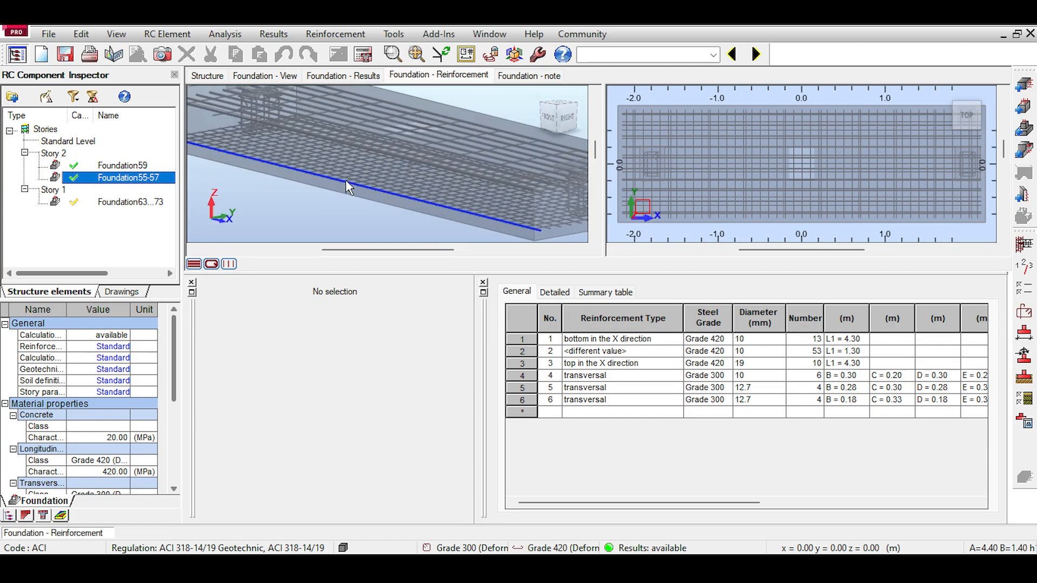
middle_drag(346, 179, 340, 151)
scroll(329, 145, down, 1)
scroll(279, 147, up, 2)
scroll(329, 134, down, 2)
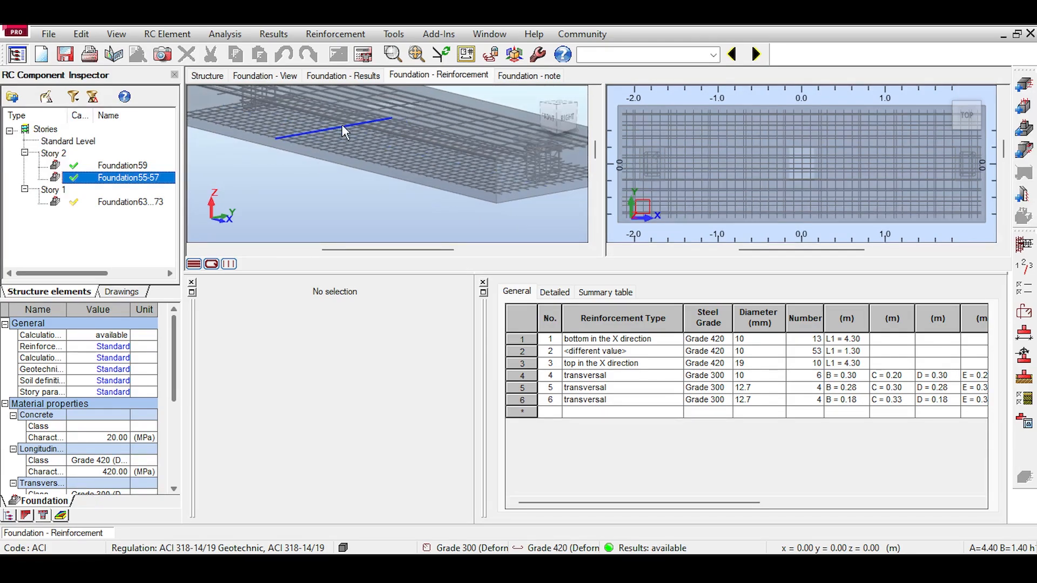
scroll(343, 135, down, 3)
middle_drag(348, 150, 464, 123)
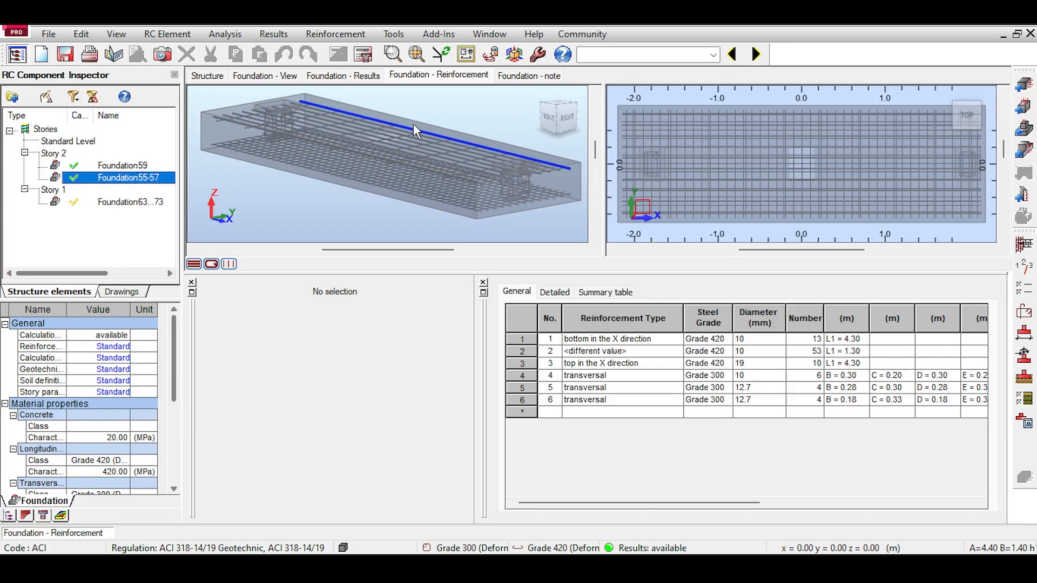
middle_drag(430, 118, 424, 112)
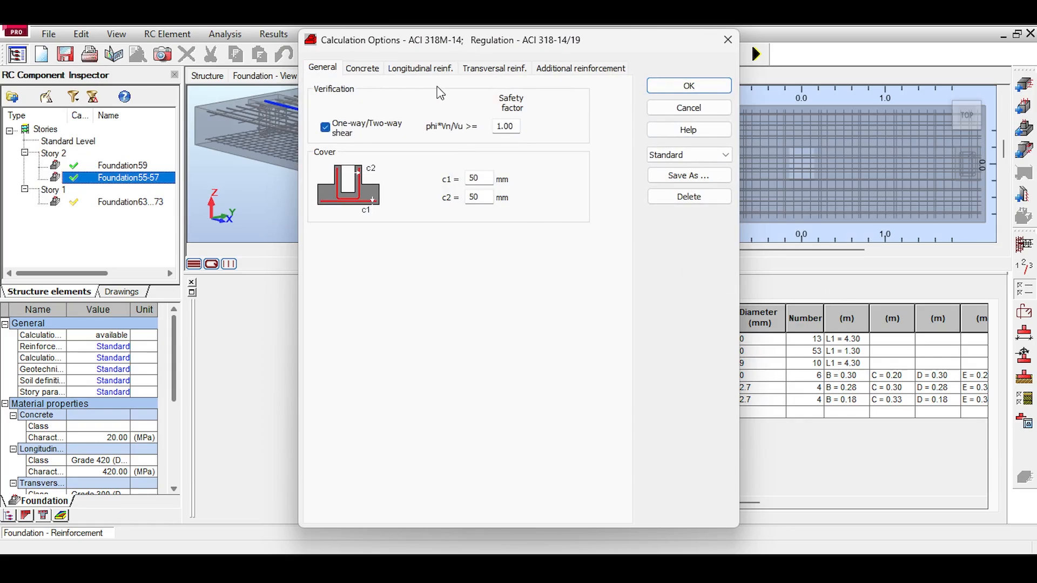
- Set the footing bar diameter to 16 in both the first and second layers of the reinforcement pattern
click(413, 69)
click(728, 40)
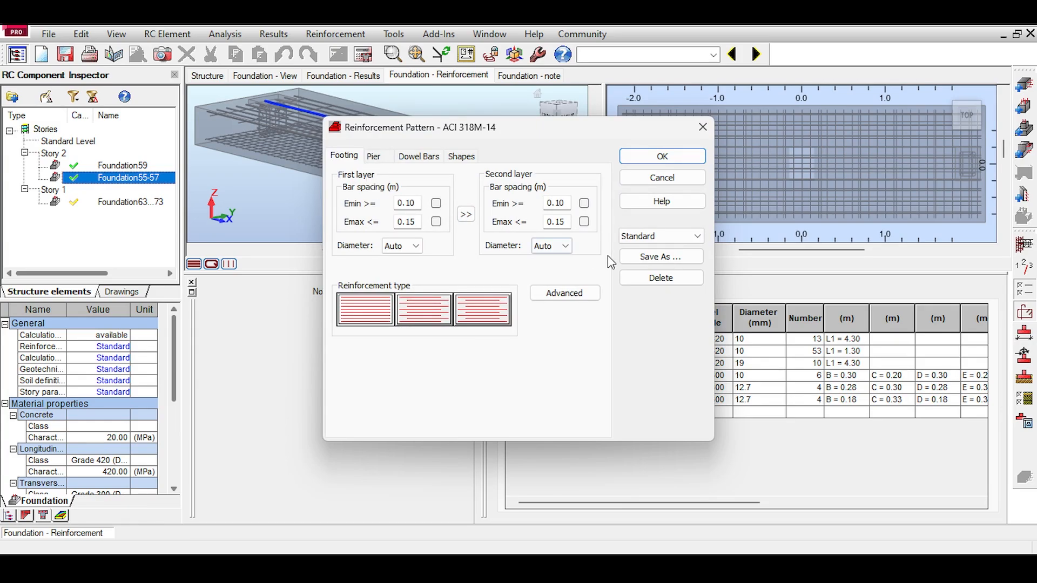
click(420, 241)
click(420, 242)
click(554, 246)
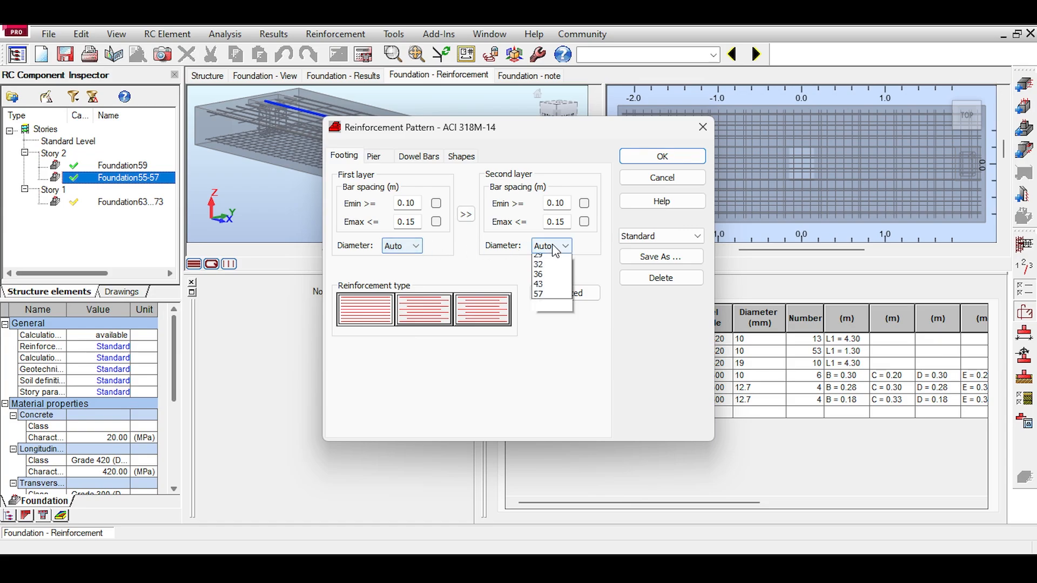
click(418, 246)
click(392, 290)
click(555, 246)
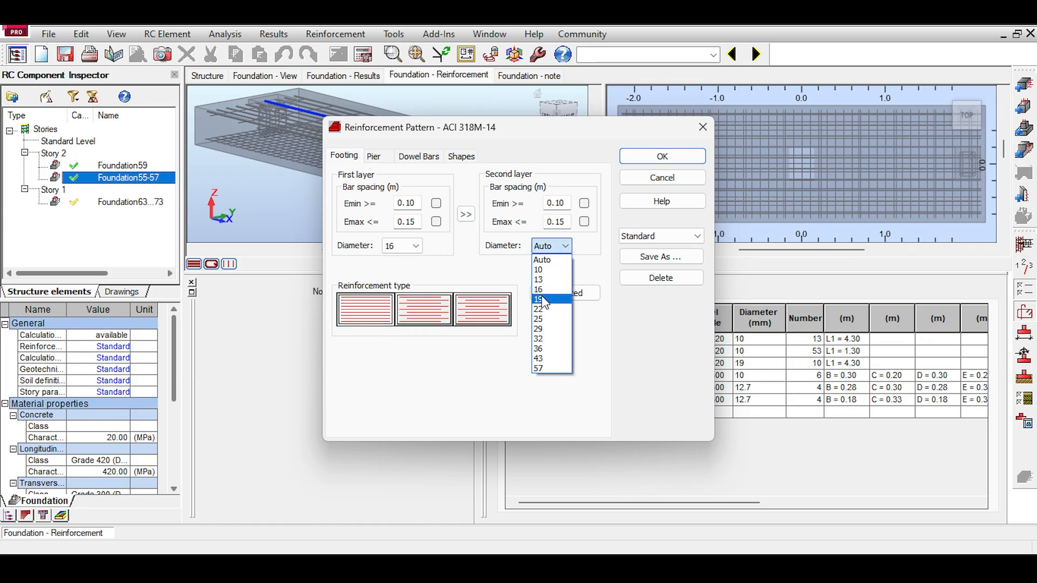
click(538, 290)
click(662, 157)
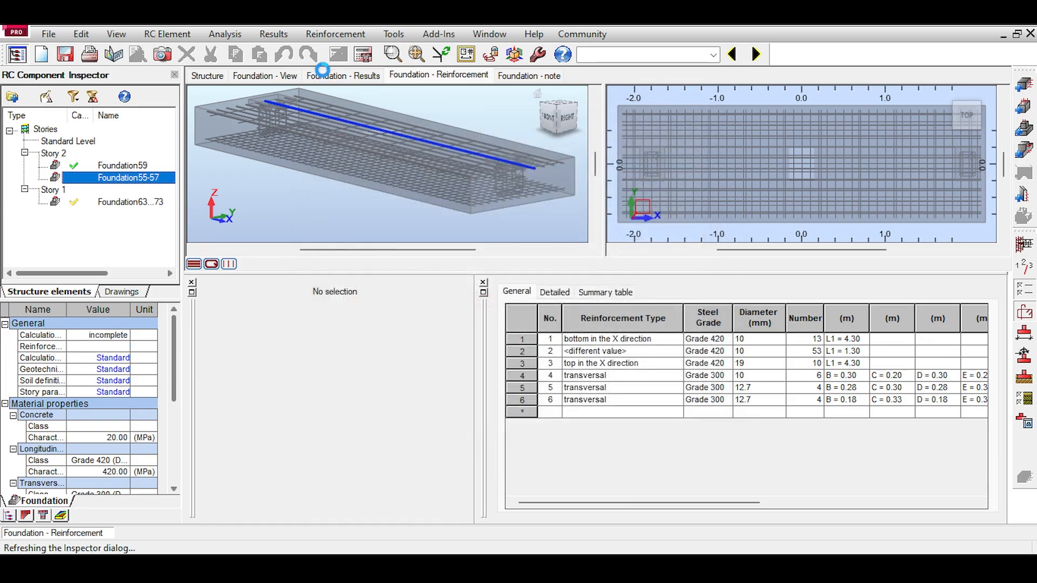
- Calculate Foundation55-57 with the 16 mm bars, without generating drawings or keeping existing reinforcement
click(363, 54)
click(573, 357)
scroll(410, 156, up, 5)
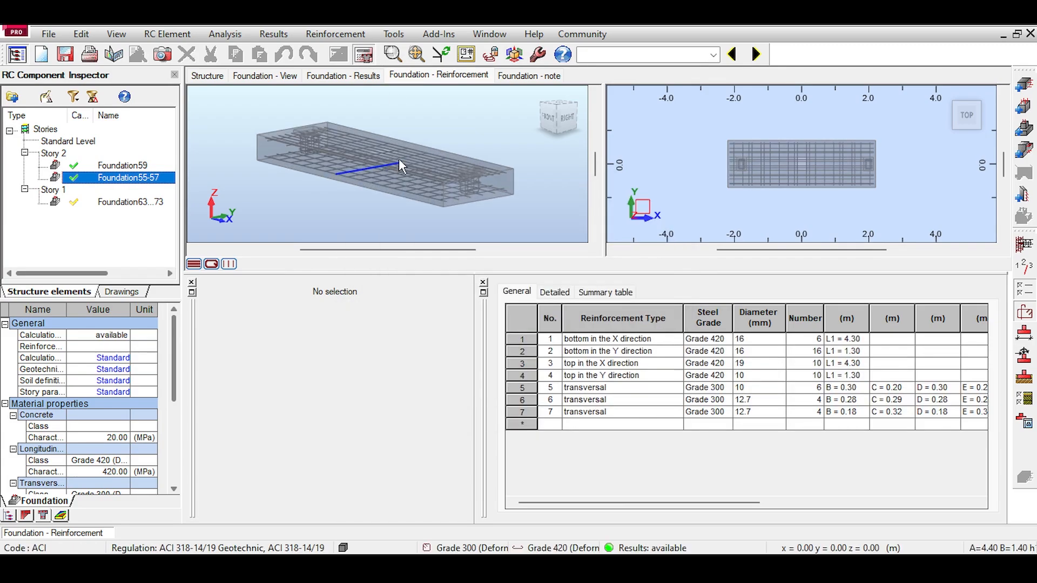
- Examine the combined footing's 16 mm bar layout in 3D and from the right side, and check its reinforcement pattern settings
middle_drag(426, 154, 347, 102)
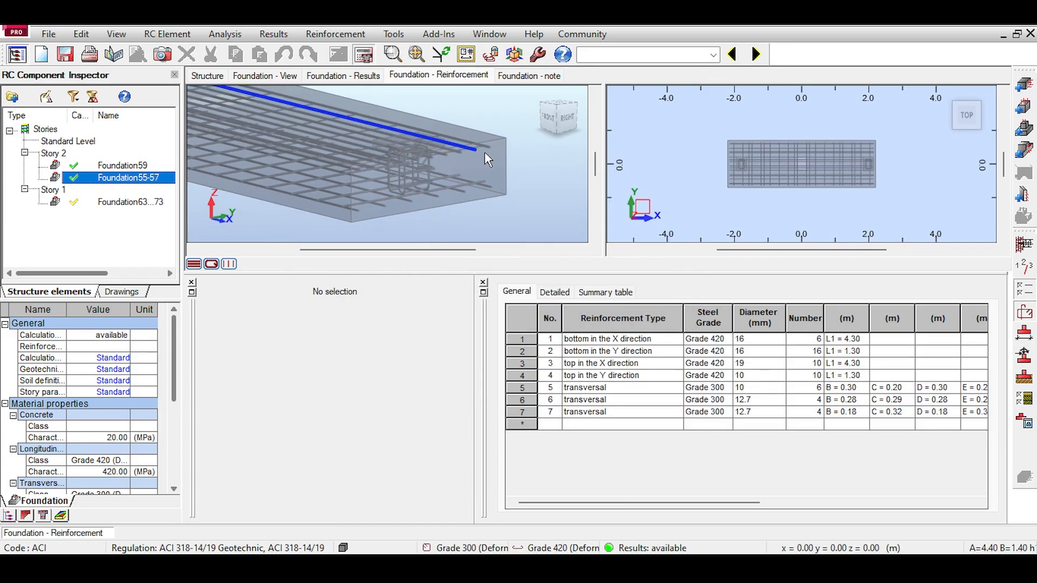
scroll(486, 147, up, 3)
click(567, 118)
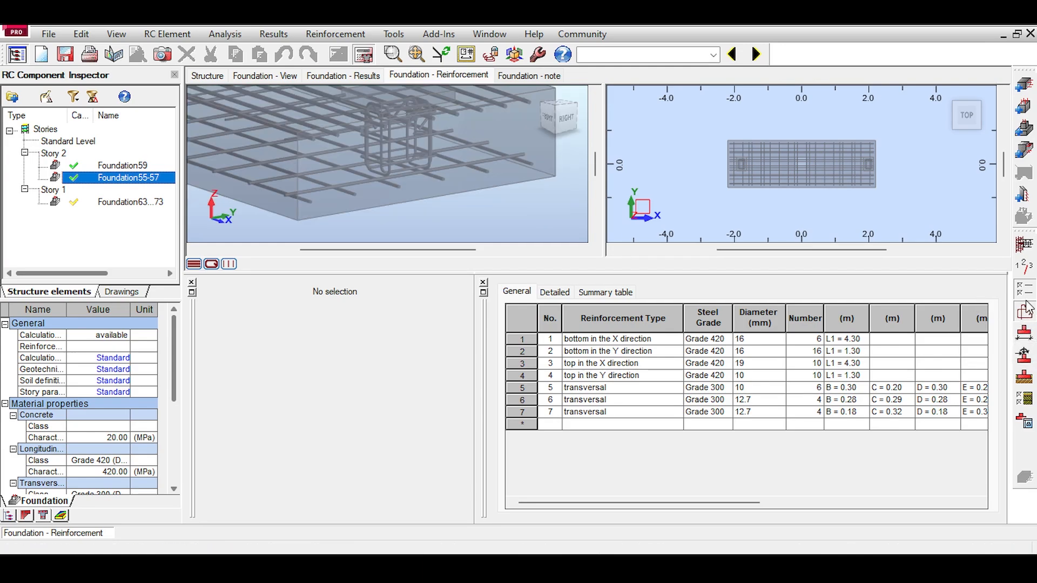
click(1026, 309)
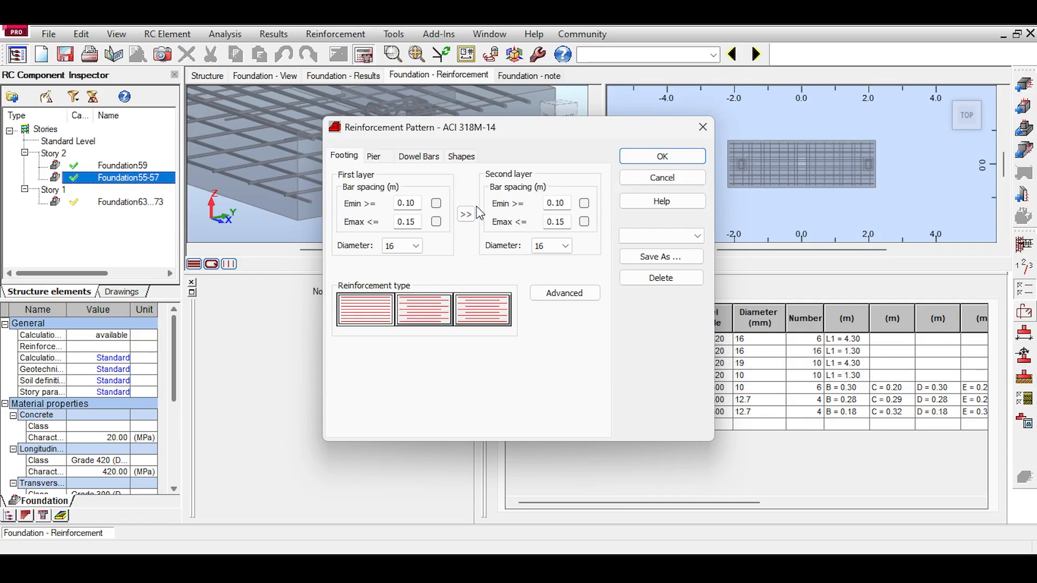
click(577, 294)
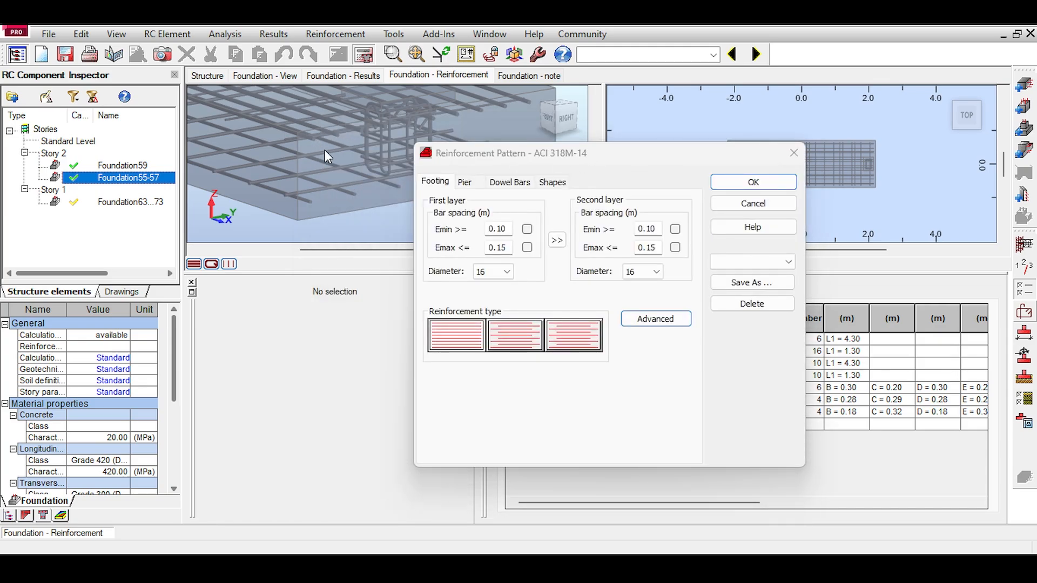
click(799, 153)
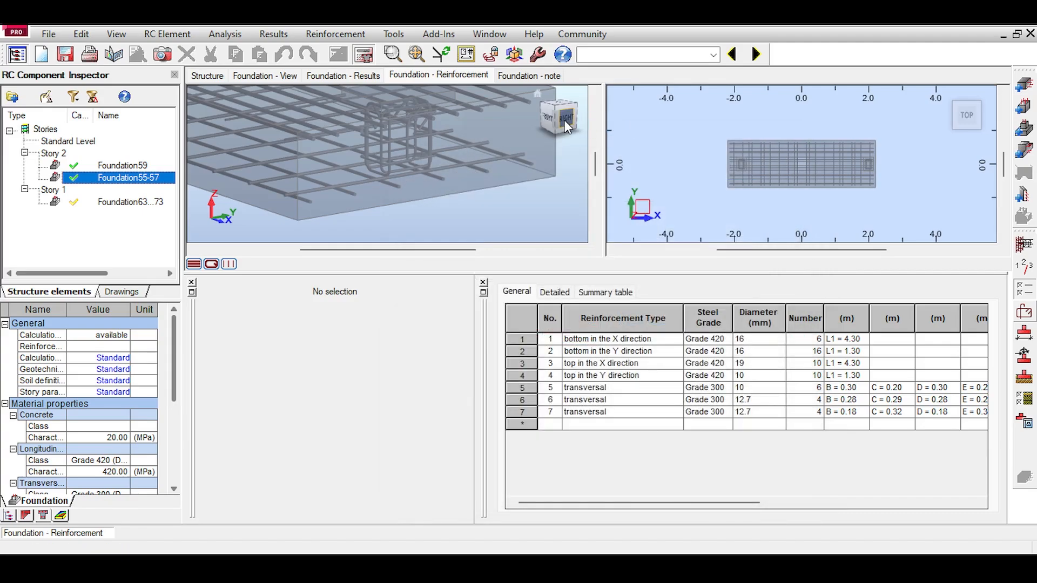
click(565, 120)
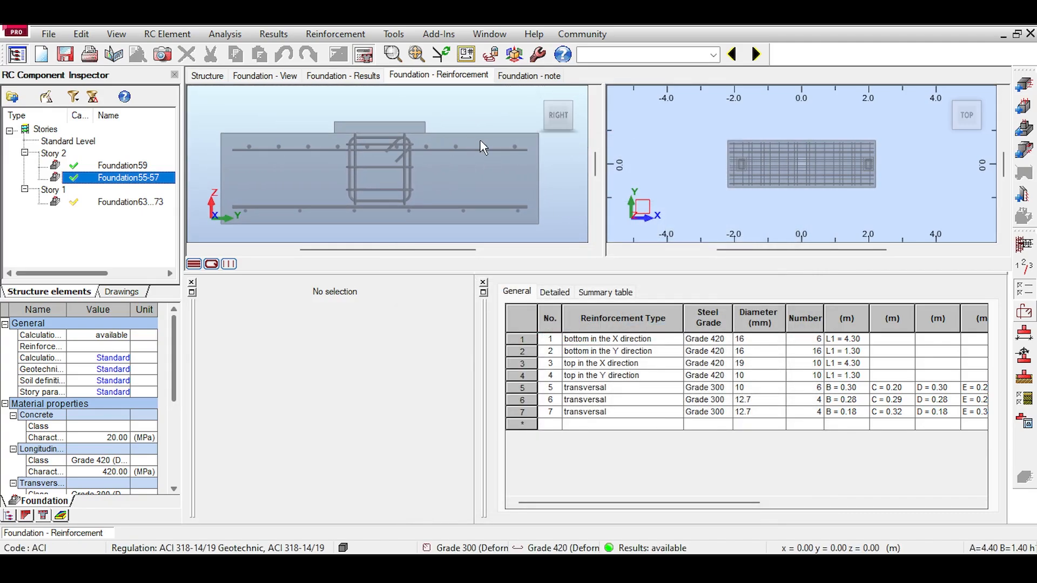
click(536, 95)
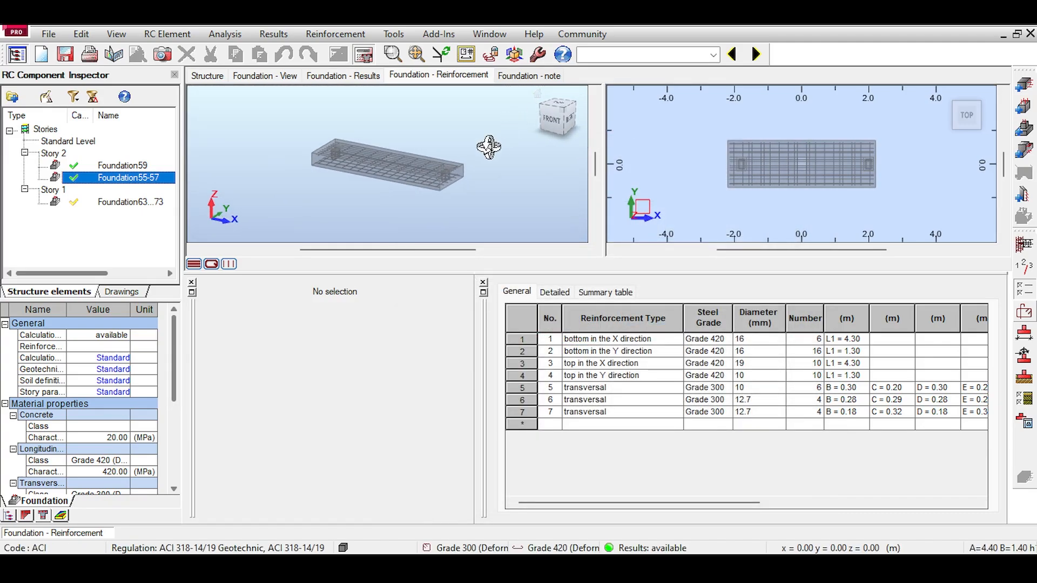
scroll(488, 146, up, 3)
middle_drag(462, 168, 477, 121)
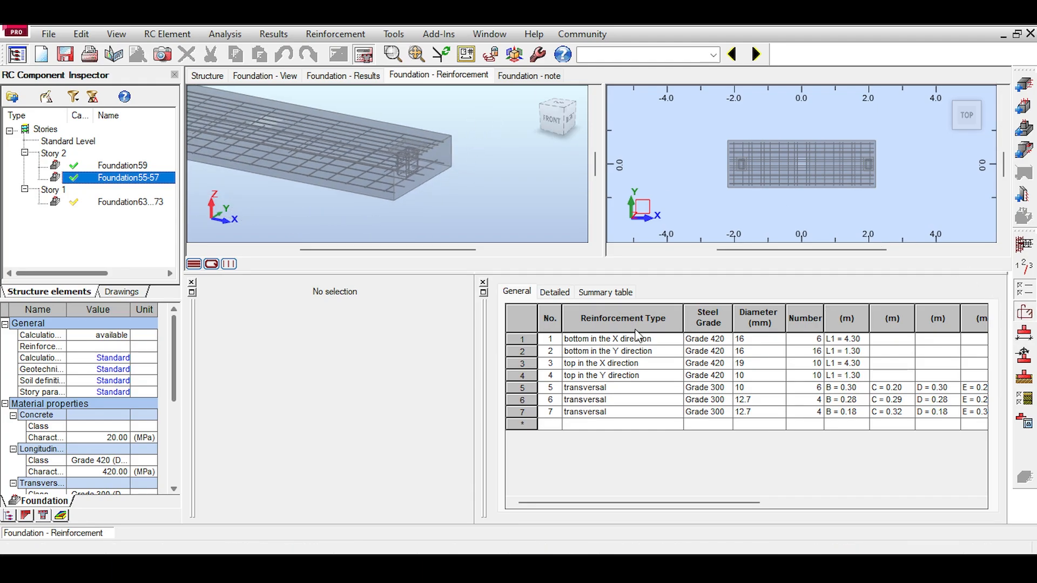
- Set the bar diameter of both footing layers to Auto and calculate Foundation55-57 again
click(1023, 313)
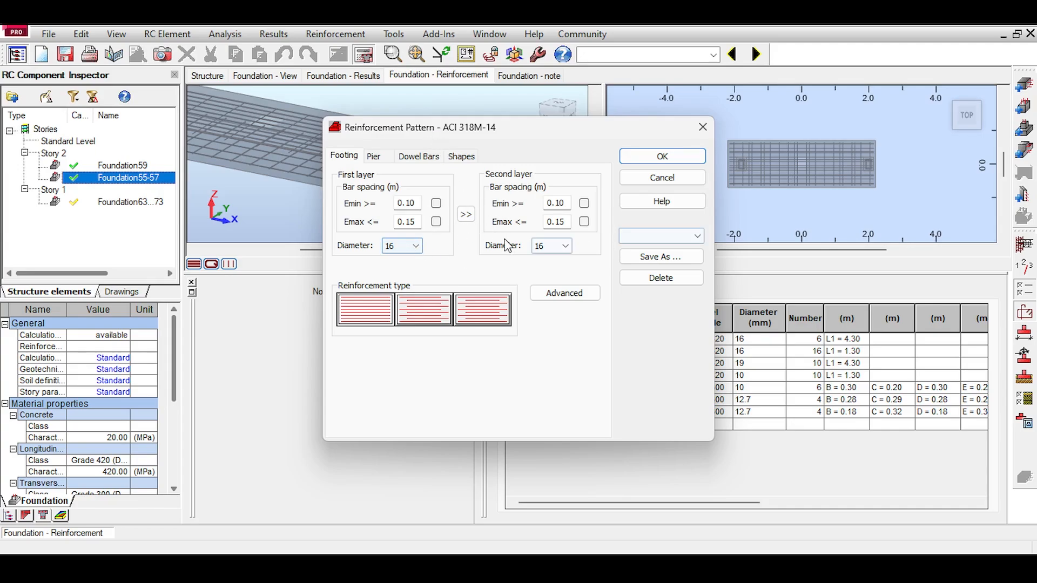
click(407, 245)
click(409, 266)
click(562, 247)
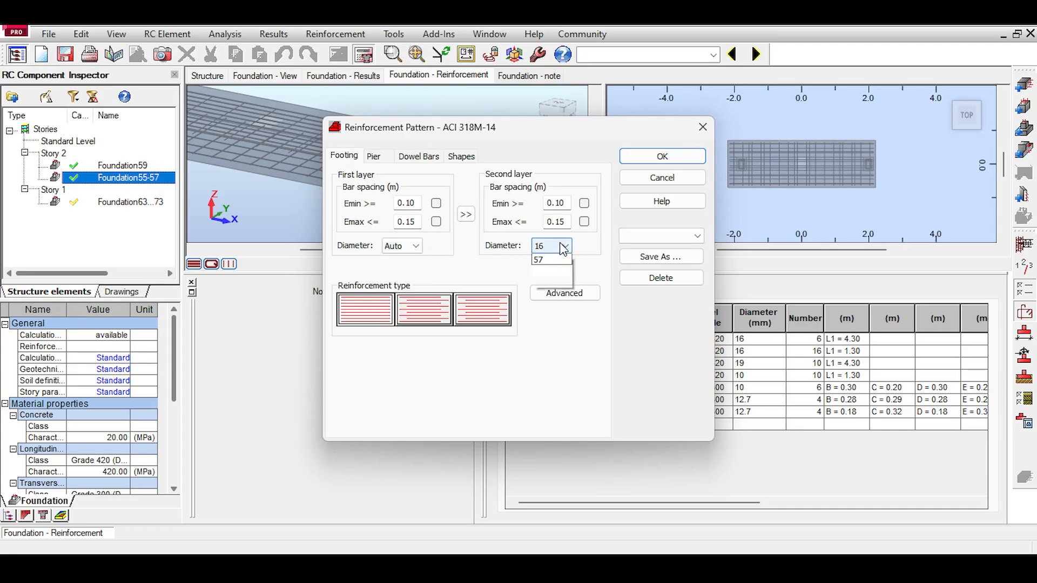
click(556, 260)
click(363, 54)
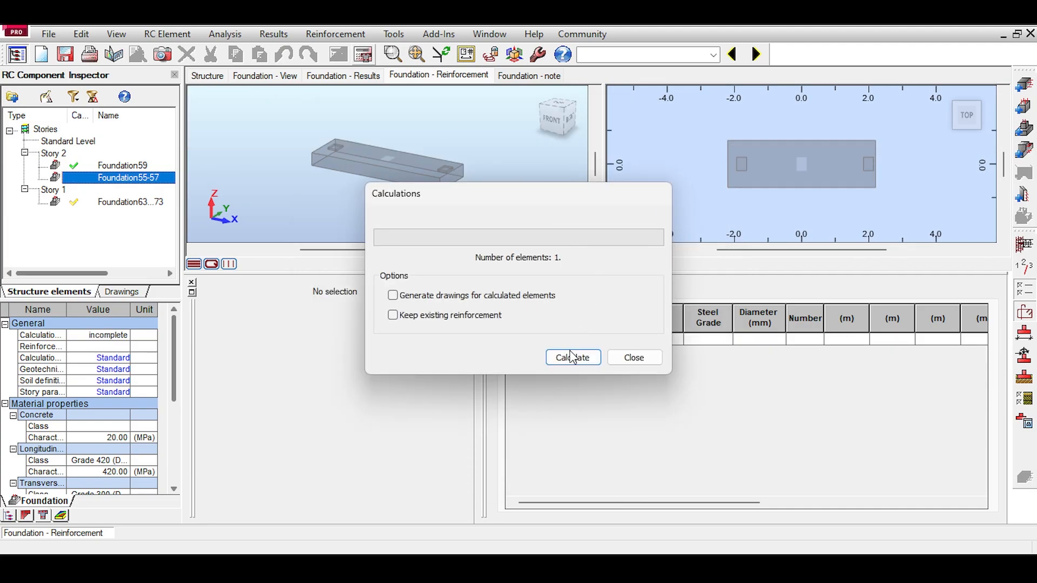
click(572, 357)
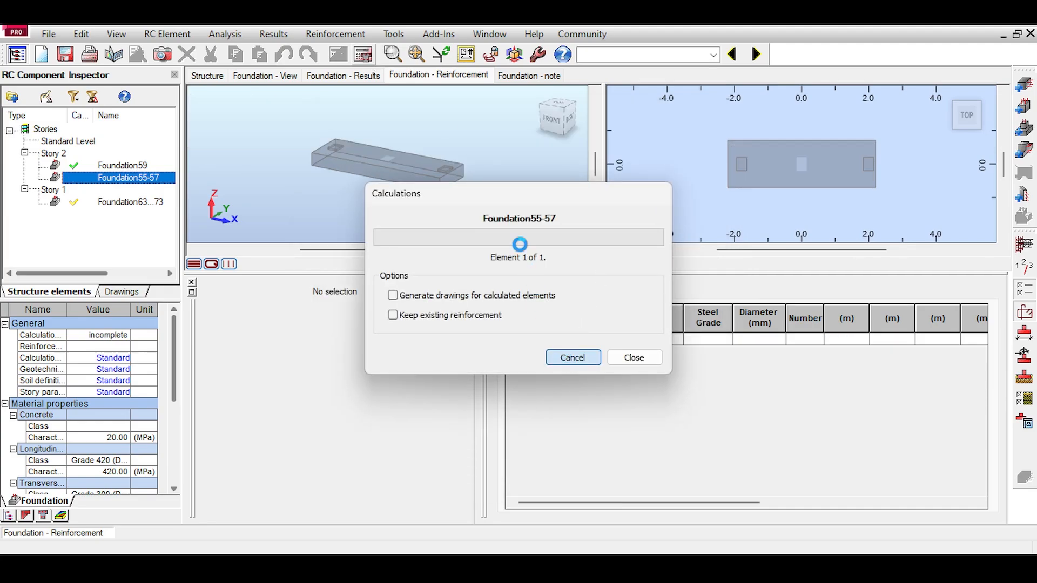
scroll(463, 162, up, 5)
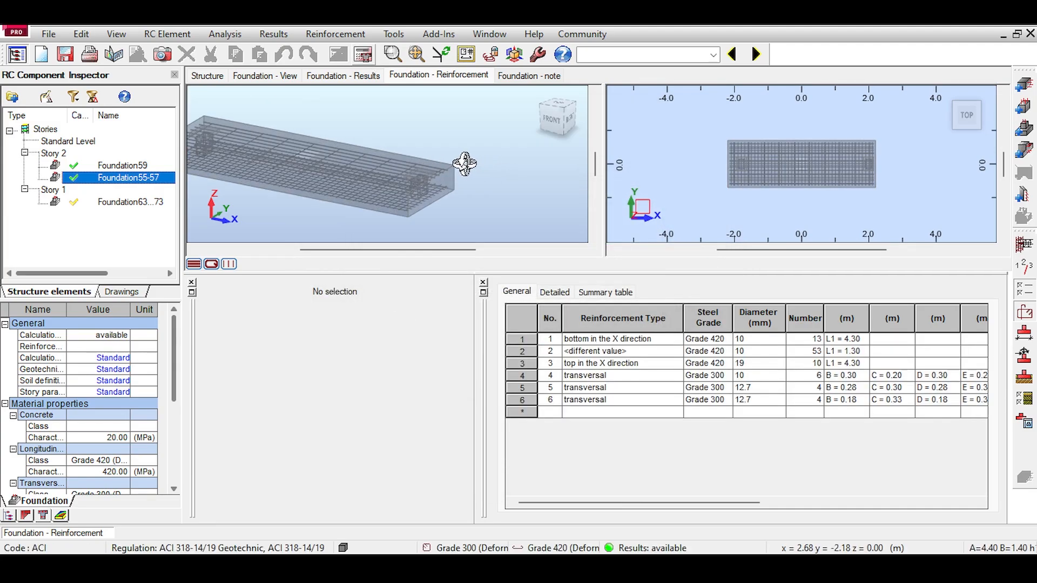
scroll(392, 135, down, 3)
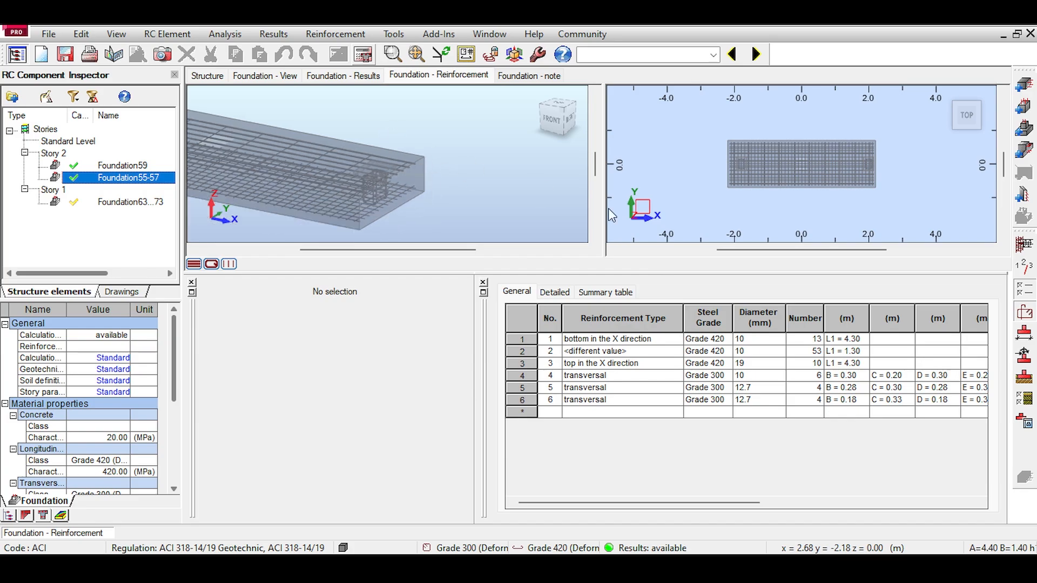
- Set the top reinforcement to use the bottom reinforcement's spacing in the advanced footing options, and recalculate Foundation55-57
click(1023, 314)
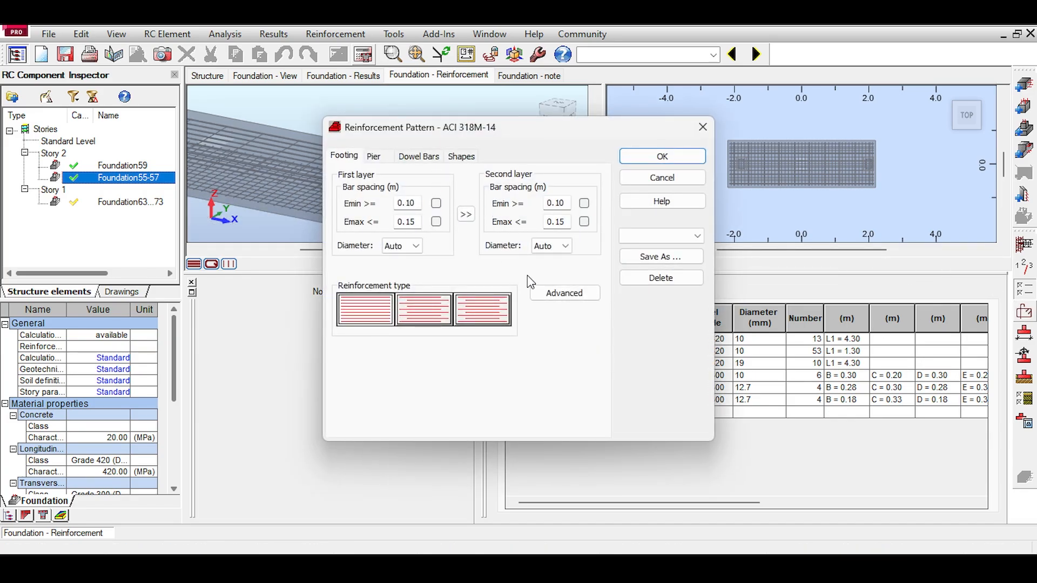
click(565, 294)
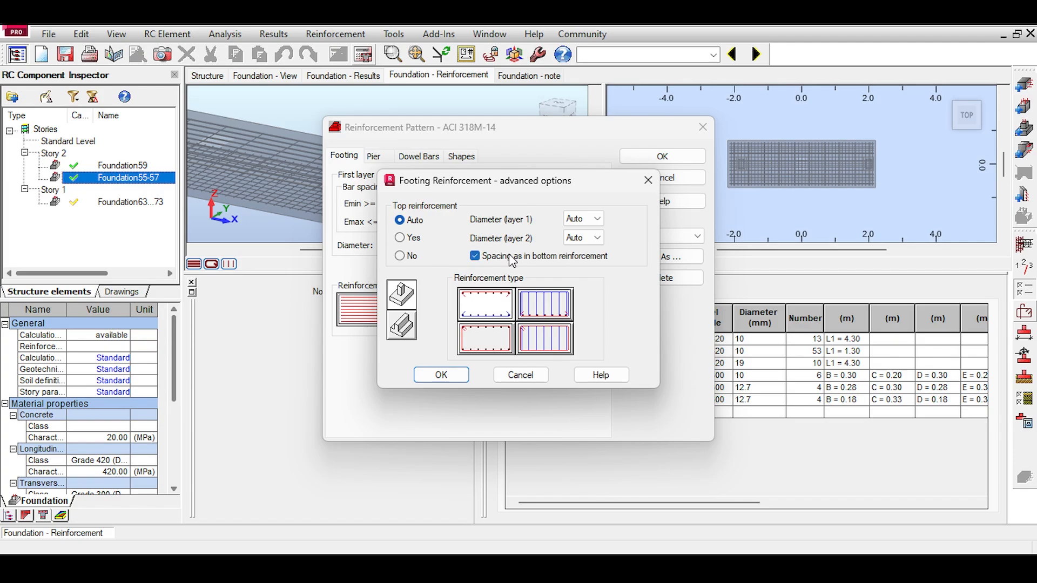
click(453, 376)
click(656, 158)
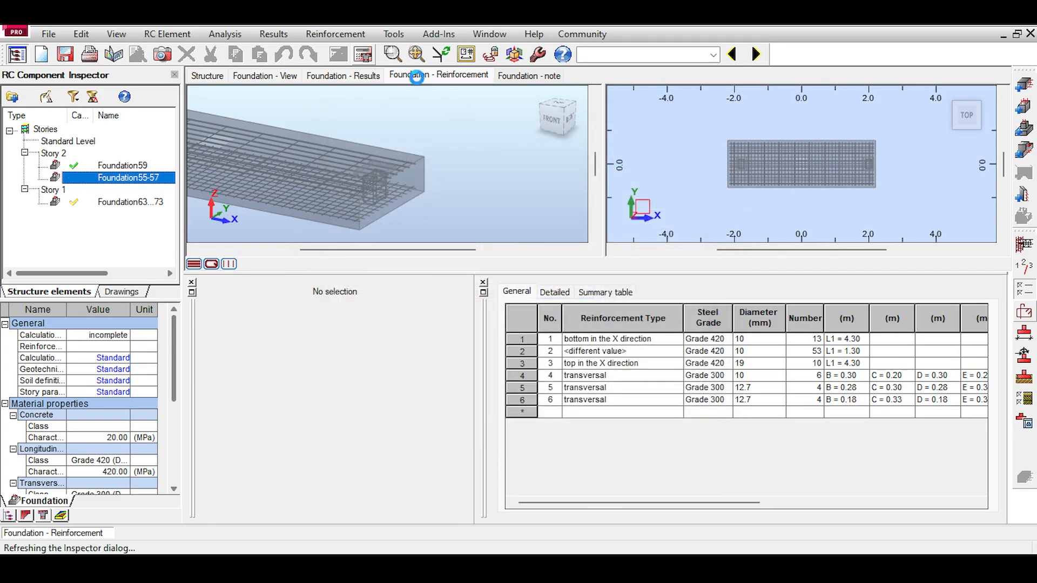
click(364, 54)
click(575, 358)
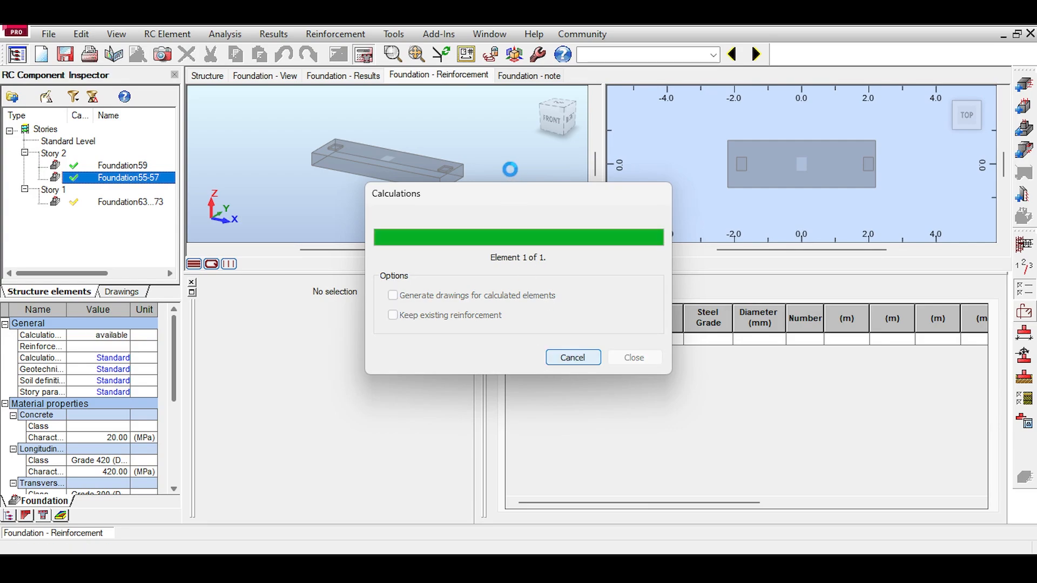
- Examine the alignment and spacing of the combined footing's top and bottom bars up close in 3D and from the right side
scroll(472, 169, up, 2)
scroll(473, 168, up, 2)
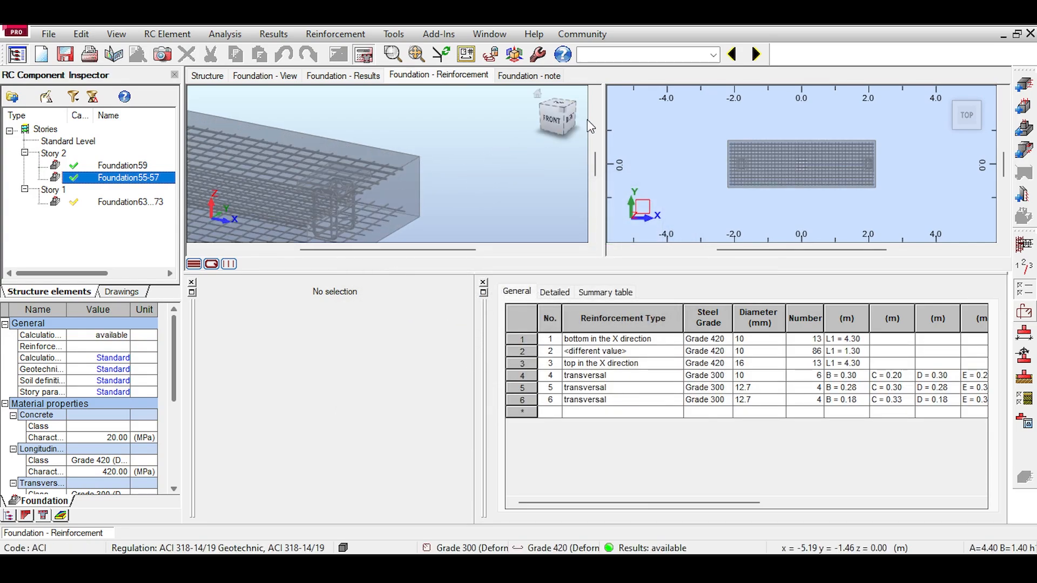
click(568, 118)
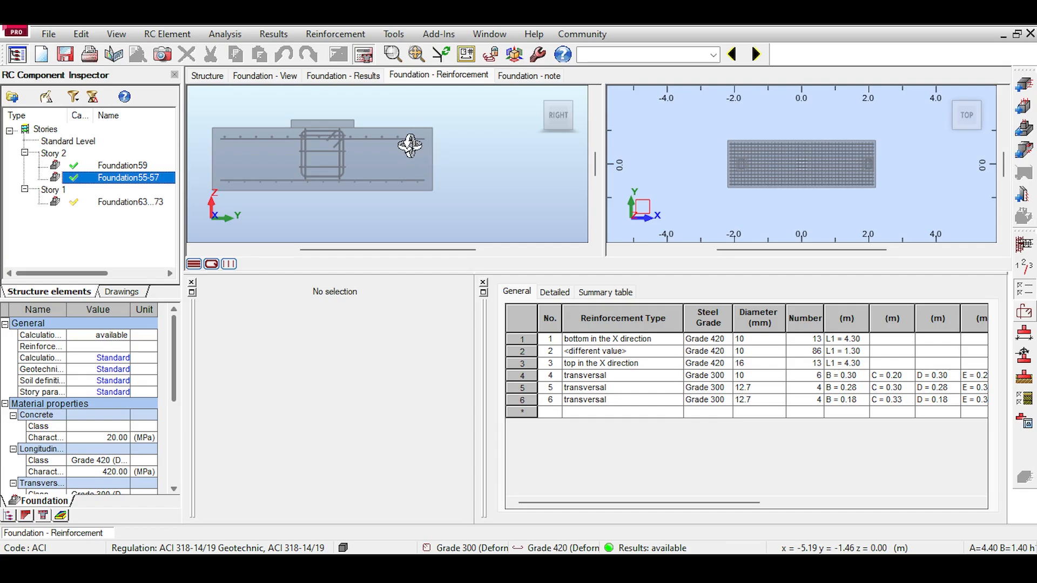
scroll(410, 144, up, 2)
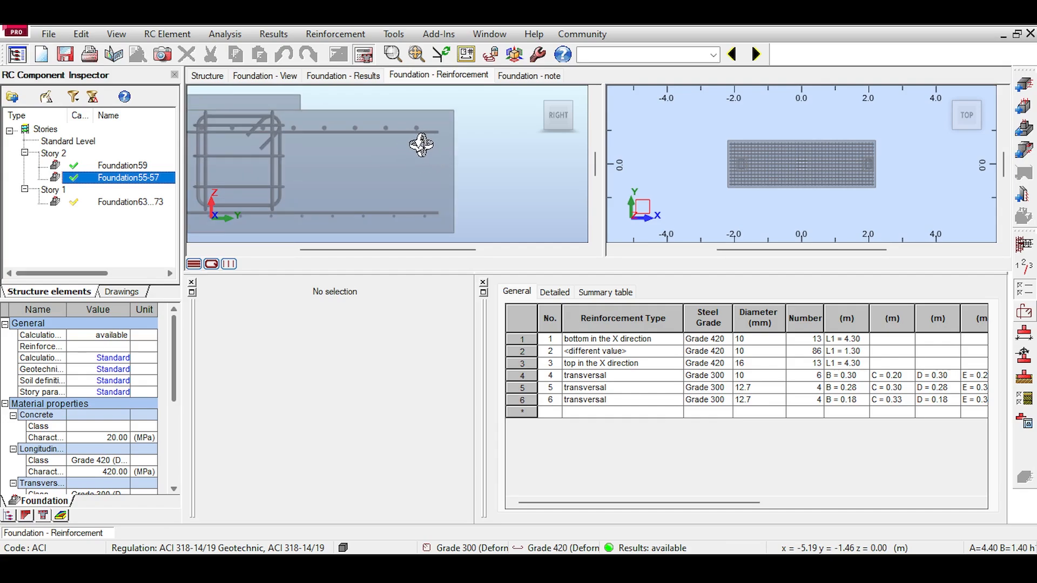
scroll(421, 144, up, 2)
middle_drag(421, 144, 423, 166)
scroll(413, 111, down, 2)
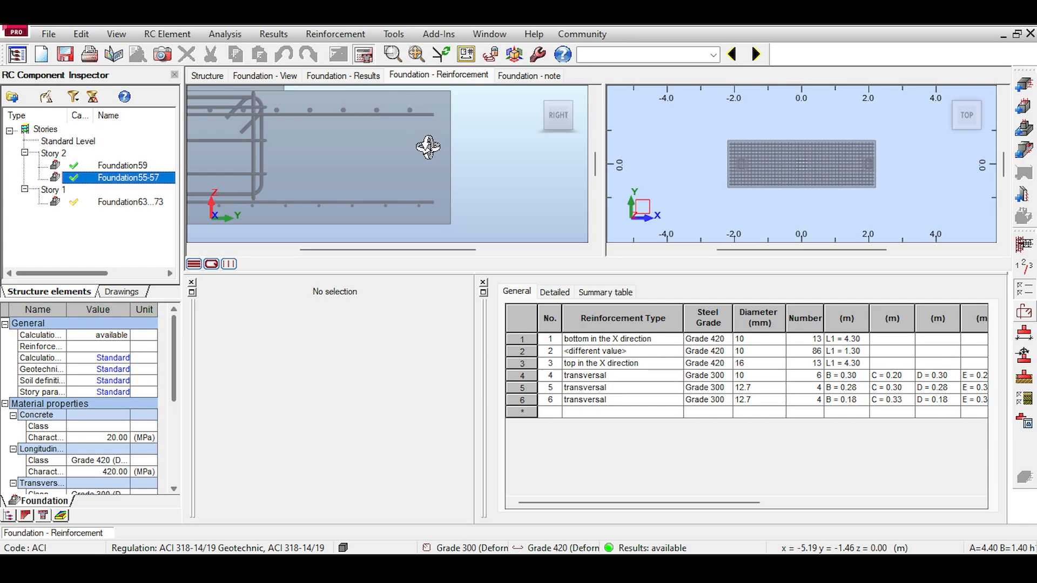
scroll(461, 139, down, 3)
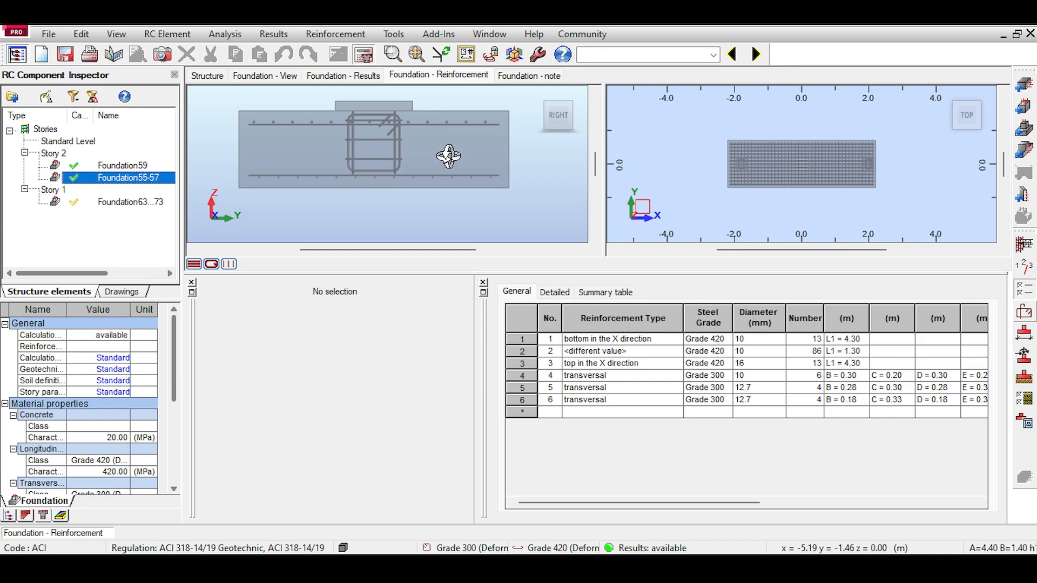
scroll(475, 138, up, 3)
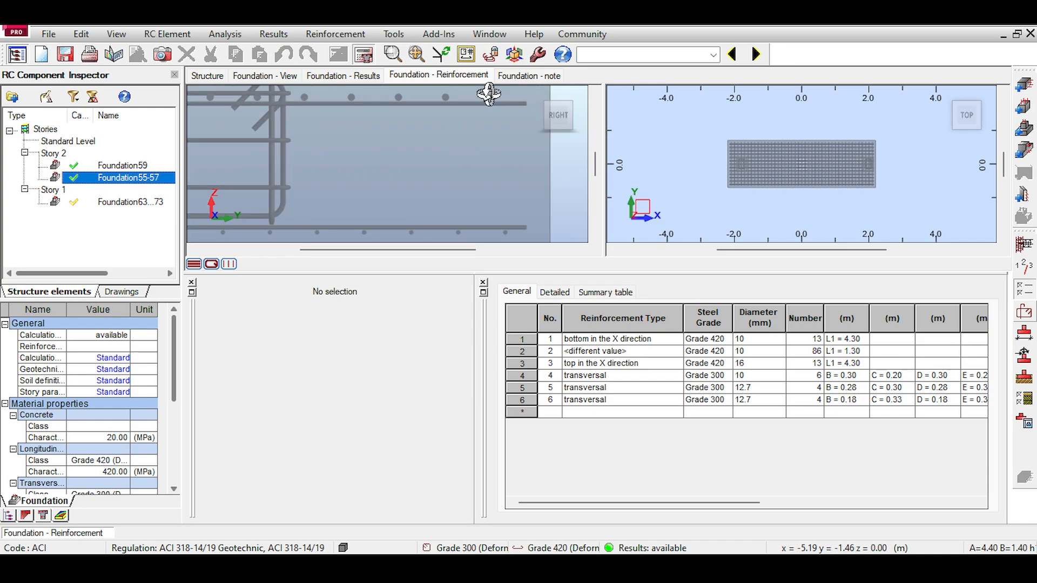
scroll(423, 155, down, 3)
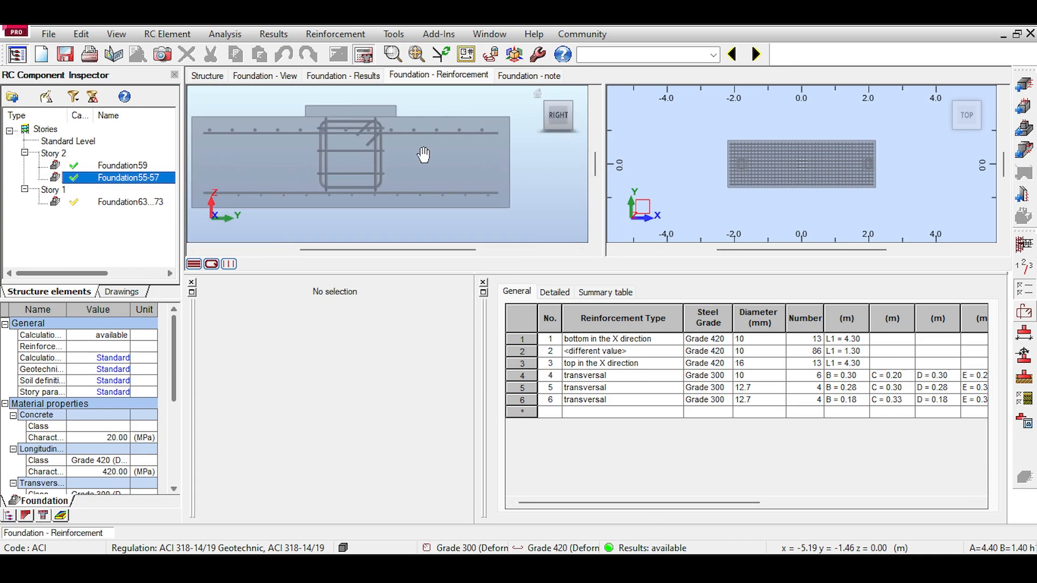
click(537, 96)
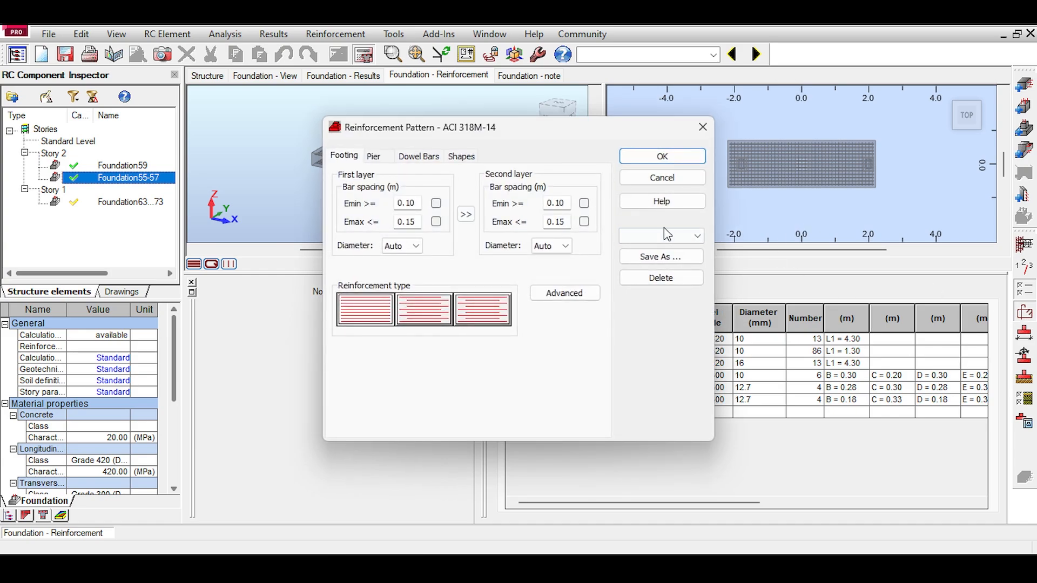
- Set the footing's advanced reinforcement type to the closed layout with top and bottom bars joined at the ends, and recalculate Foundation55-57
click(554, 292)
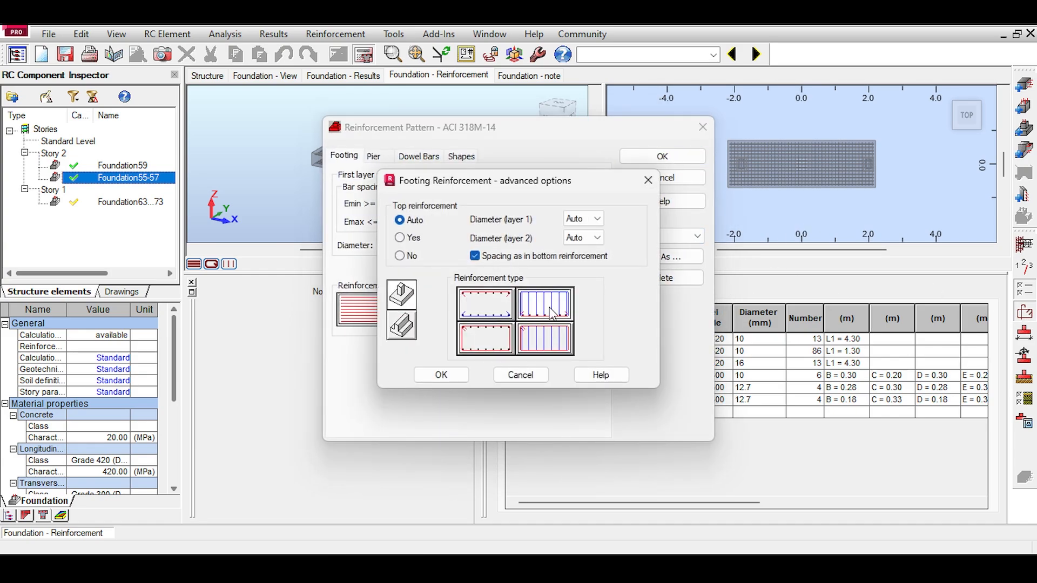
click(488, 337)
click(441, 374)
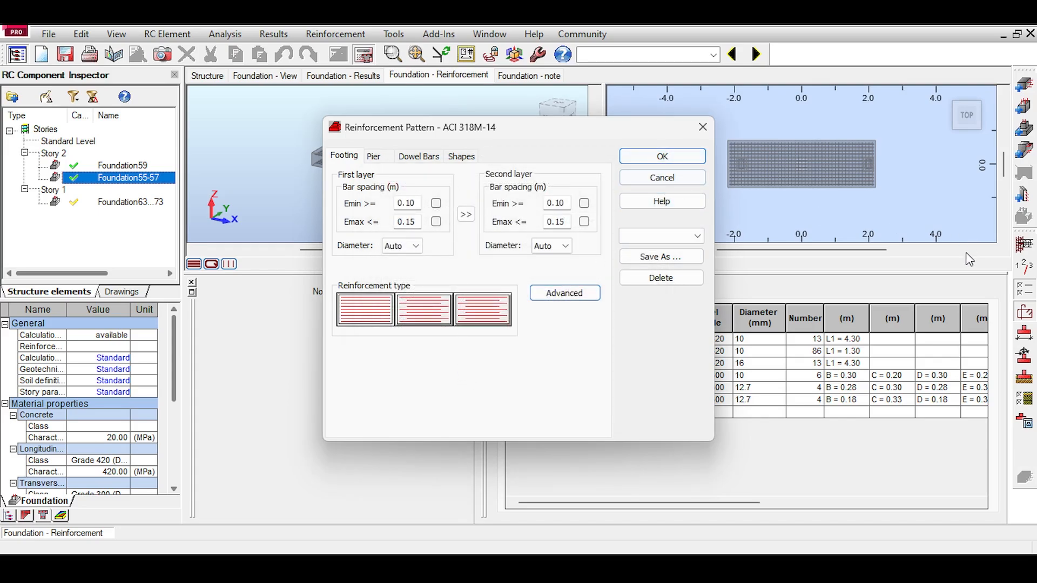
click(1033, 322)
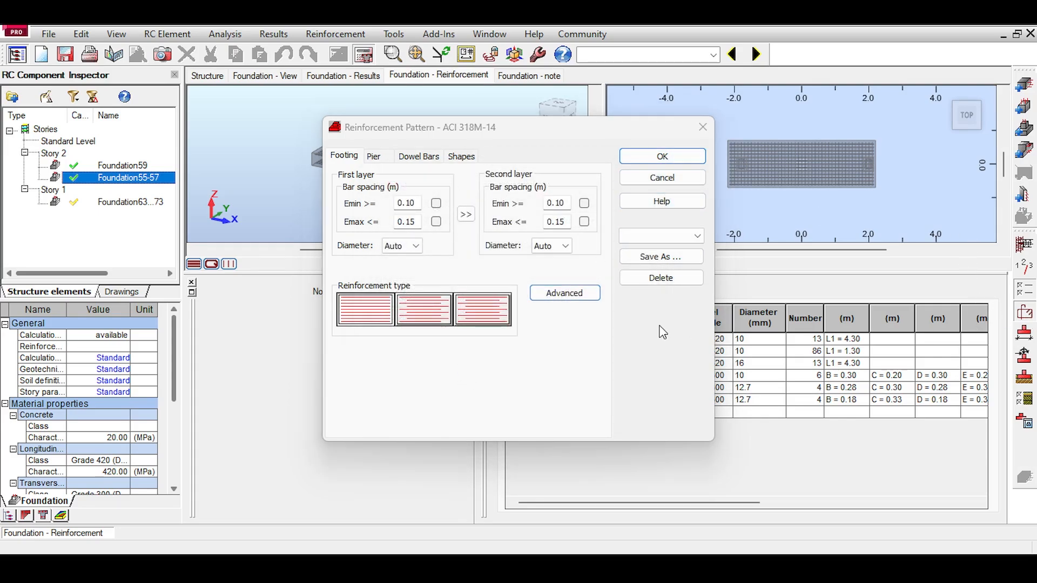
click(586, 294)
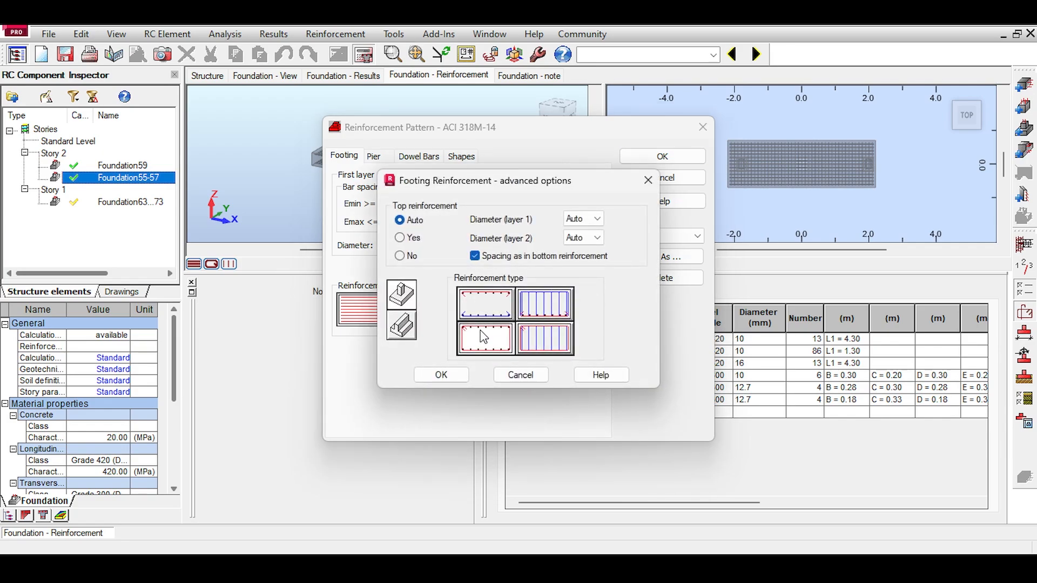
click(461, 377)
click(648, 155)
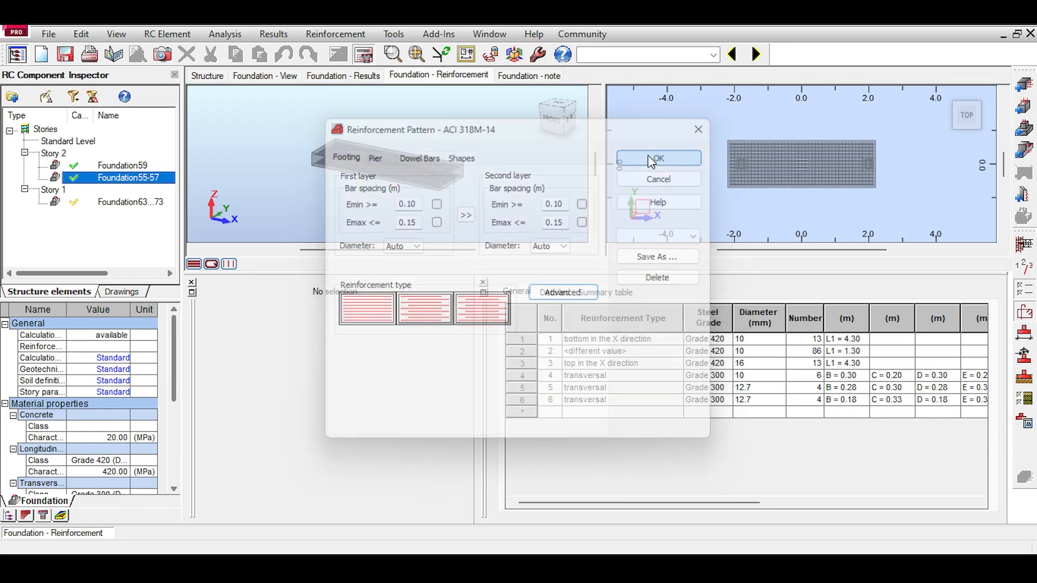
click(363, 54)
click(568, 355)
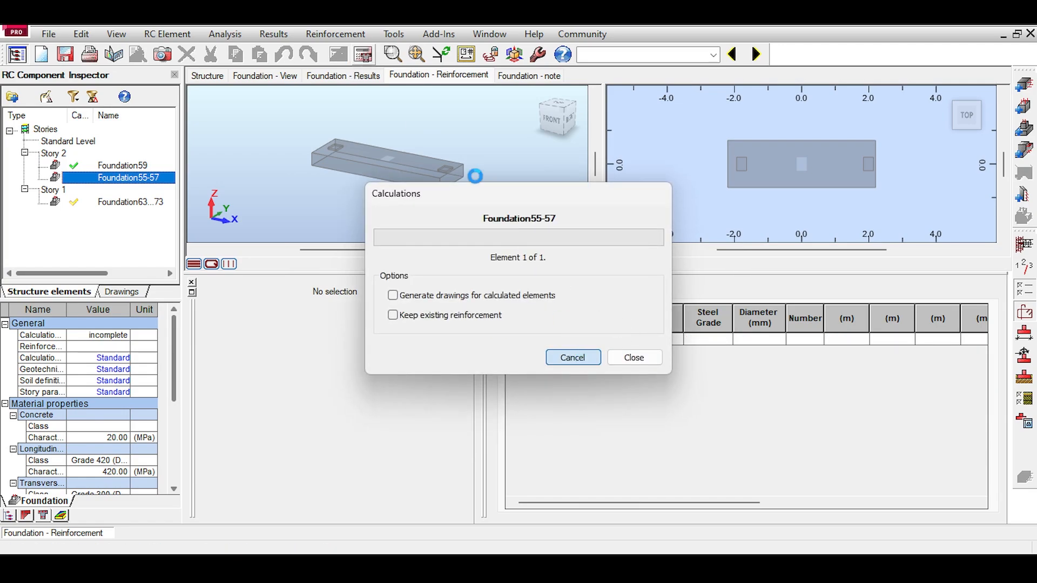
- Examine the end bends and the top and bottom bars of the combined footing in 3D from the right and front
shift+middle_drag(471, 123, 236, 133)
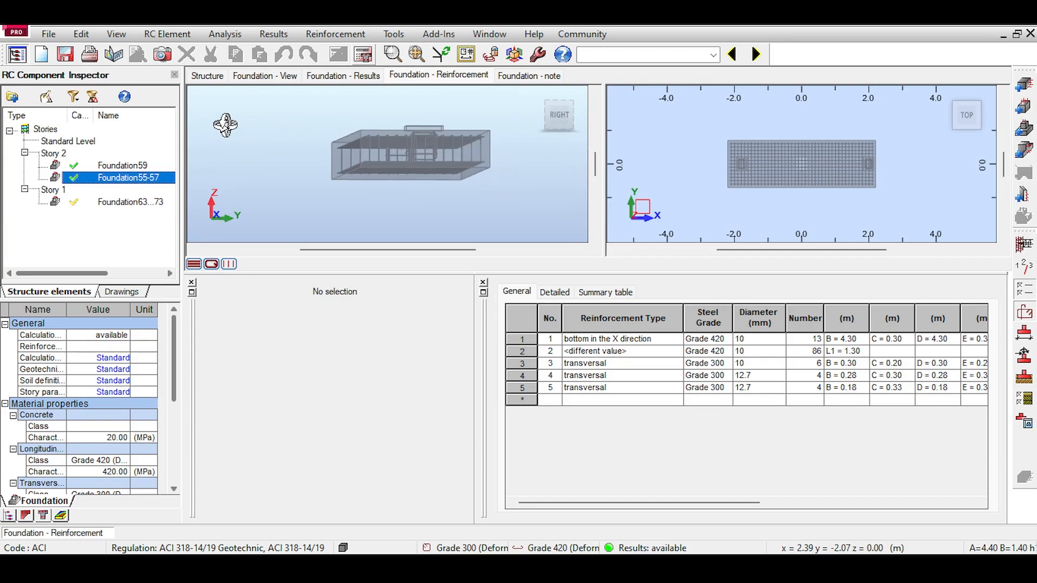
scroll(396, 176, up, 5)
scroll(346, 135, down, 2)
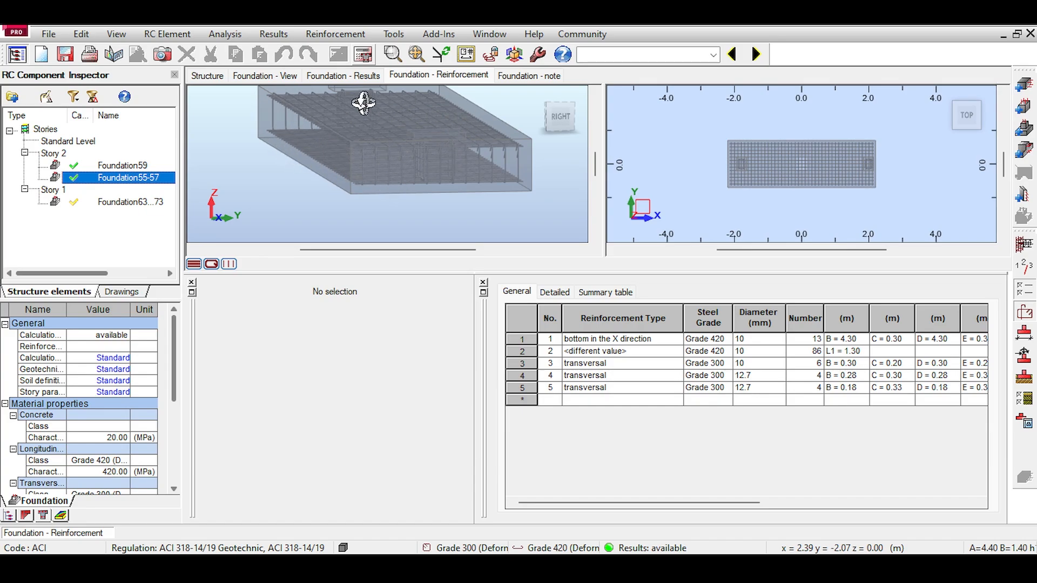
shift+middle_drag(238, 108, 220, 122)
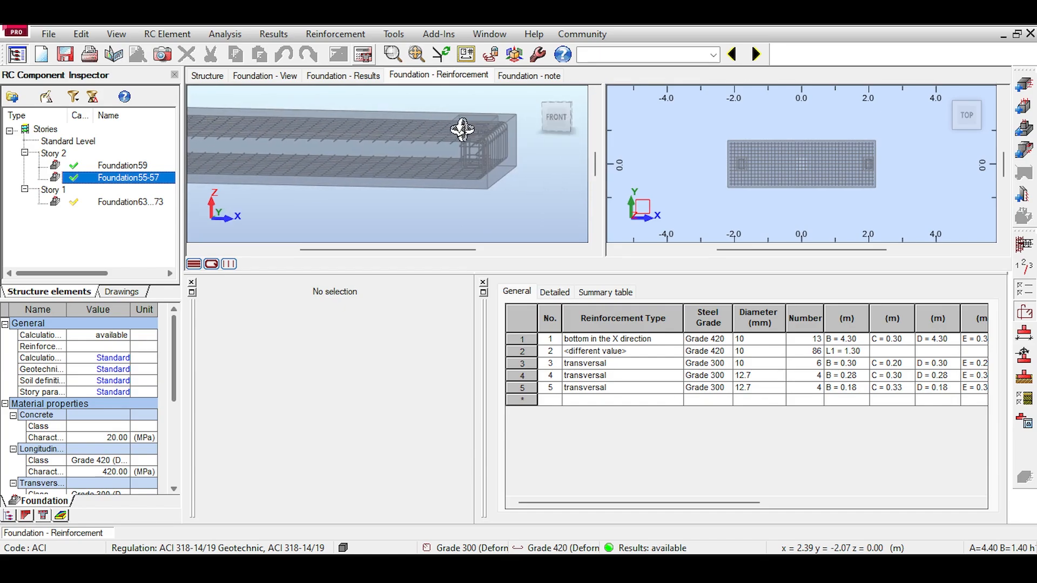
scroll(462, 128, up, 3)
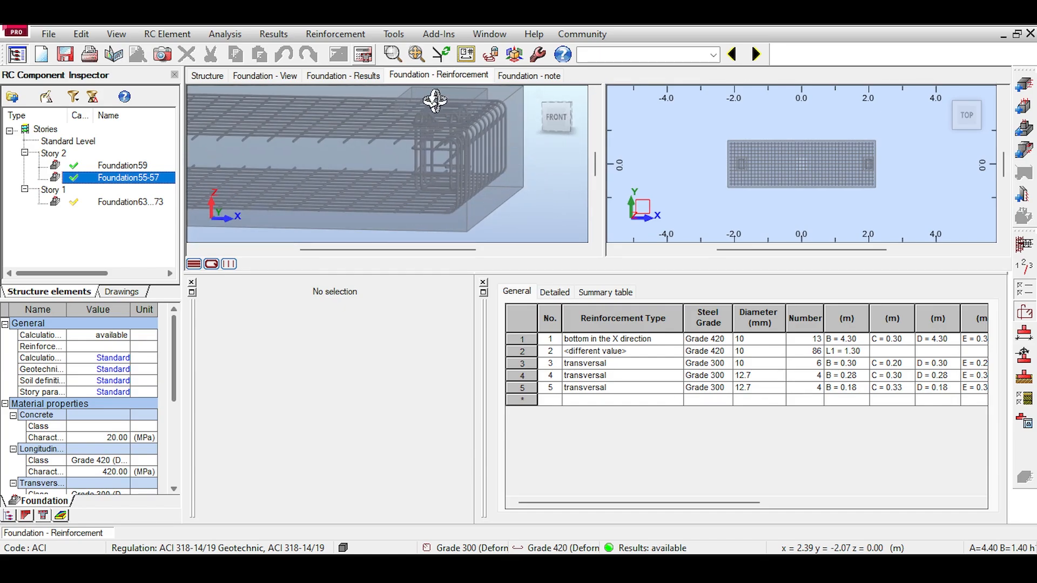
scroll(455, 184, down, 2)
shift+middle_drag(374, 142, 281, 119)
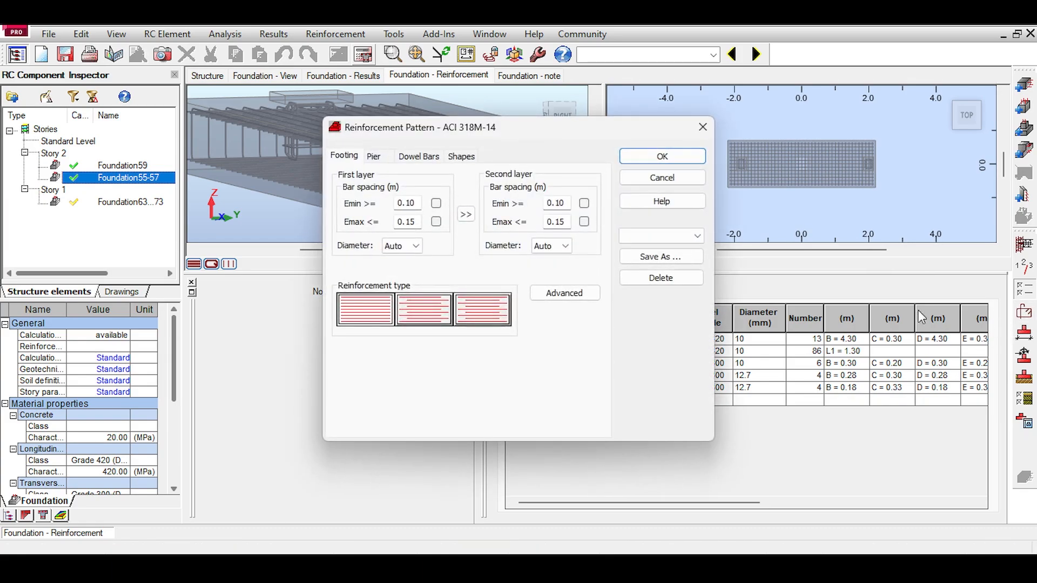
- Set the Main bar shape to the bar with both ends bent straight up, and recalculate Foundation55-57
click(461, 157)
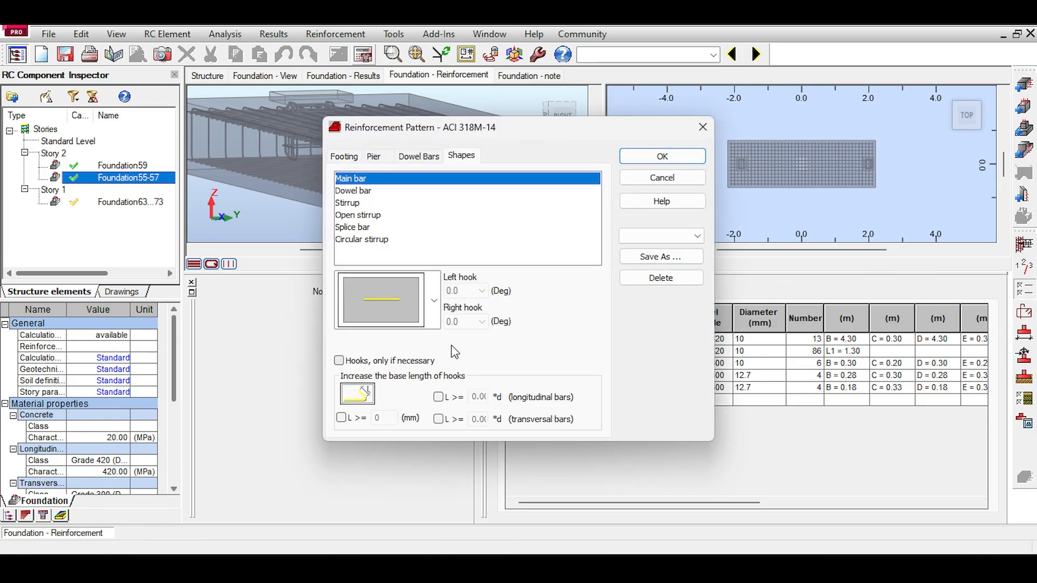
click(433, 295)
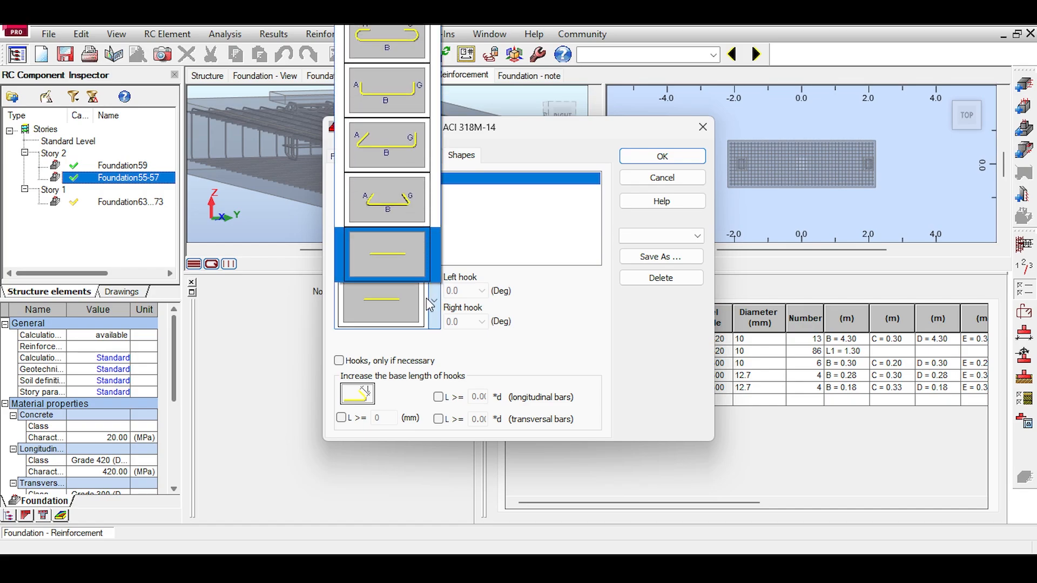
click(409, 110)
click(662, 156)
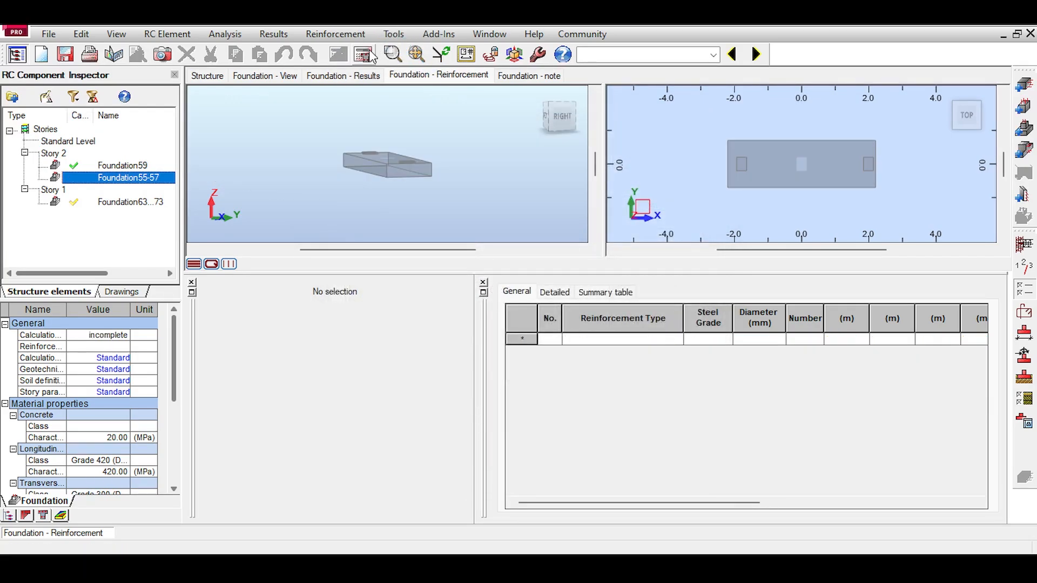
click(364, 54)
click(576, 359)
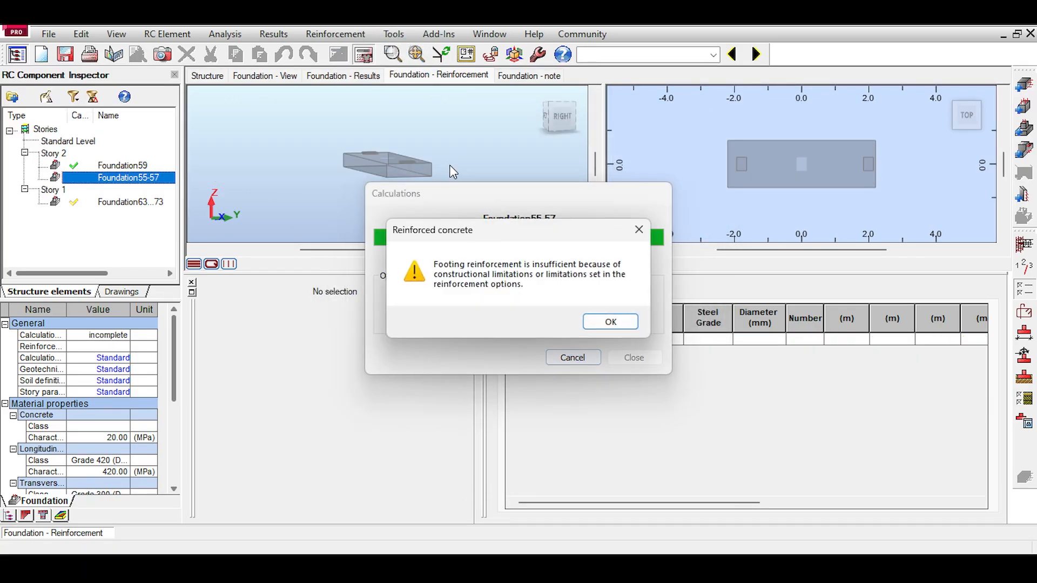
click(603, 324)
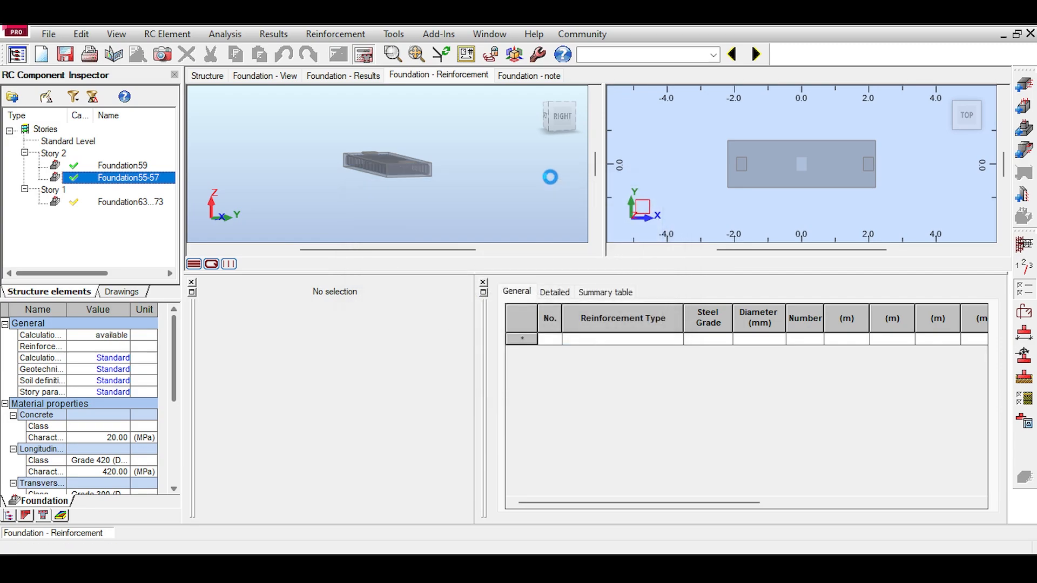
- Examine the hooked bars of the combined footing in 3D, up close and along its full length
scroll(375, 180, up, 5)
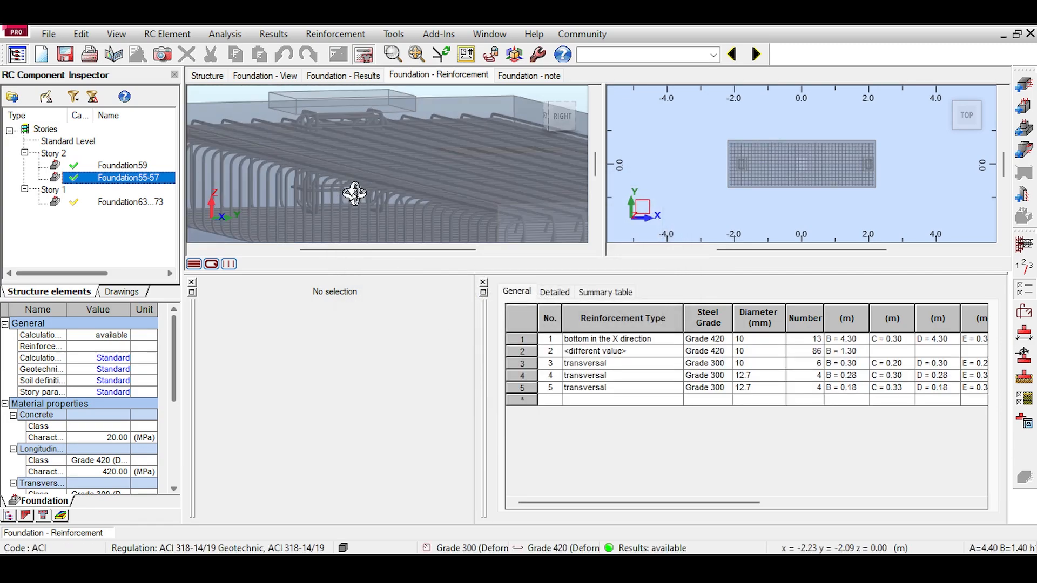
shift+middle_drag(372, 178, 567, 205)
scroll(392, 200, down, 3)
middle_drag(425, 186, 401, 170)
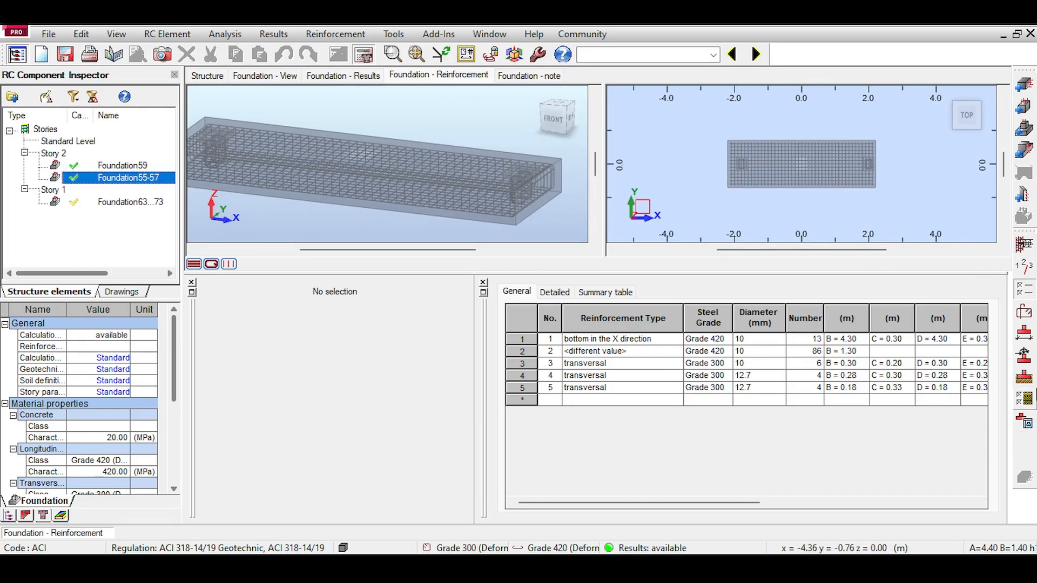
middle_drag(311, 131, 481, 194)
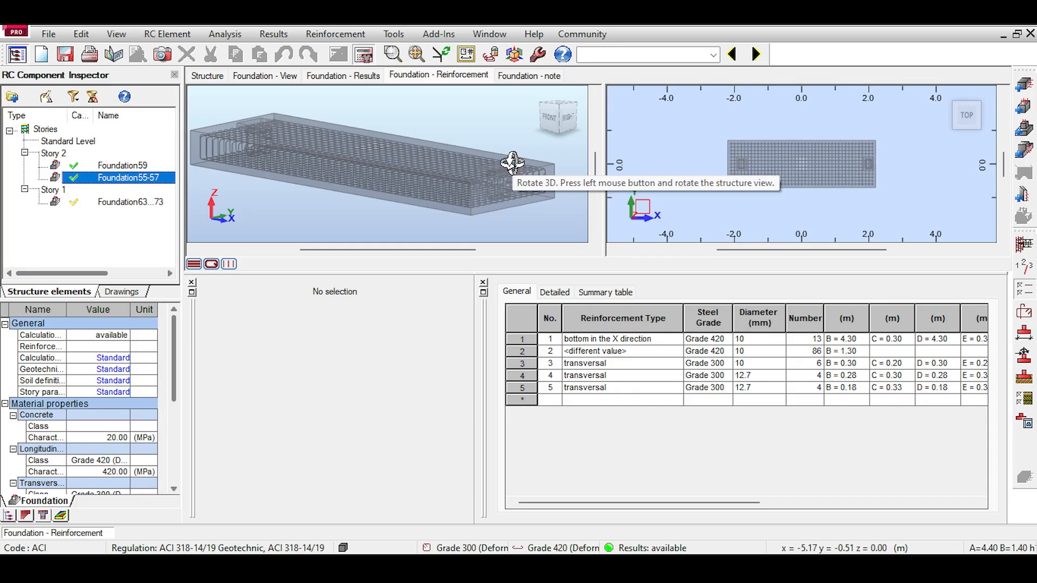
- Select the column and support at node 79 in the structure's front view and load them into RC design with simple cases
click(207, 76)
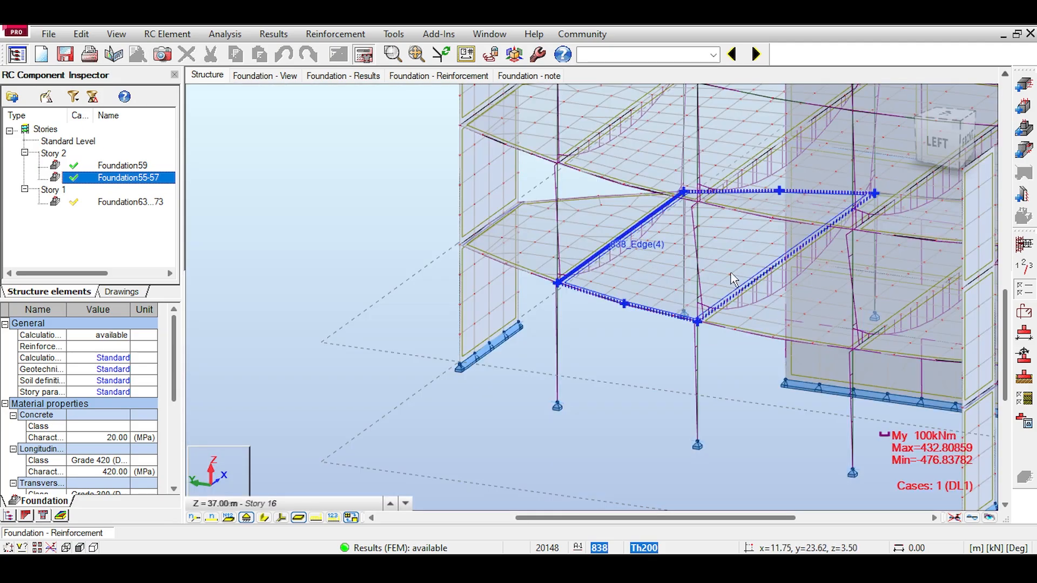
middle_drag(852, 267, 534, 227)
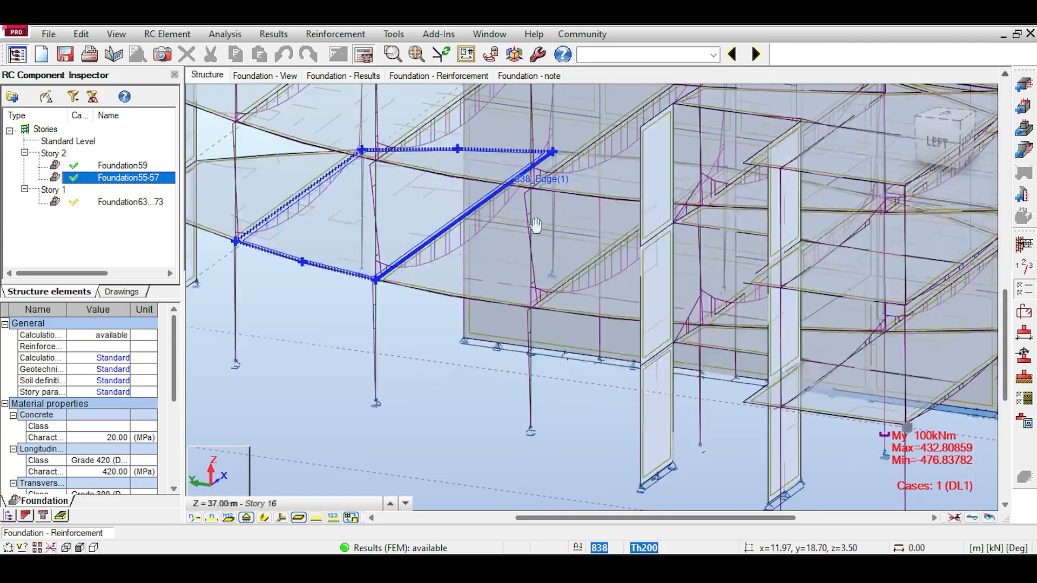
click(918, 137)
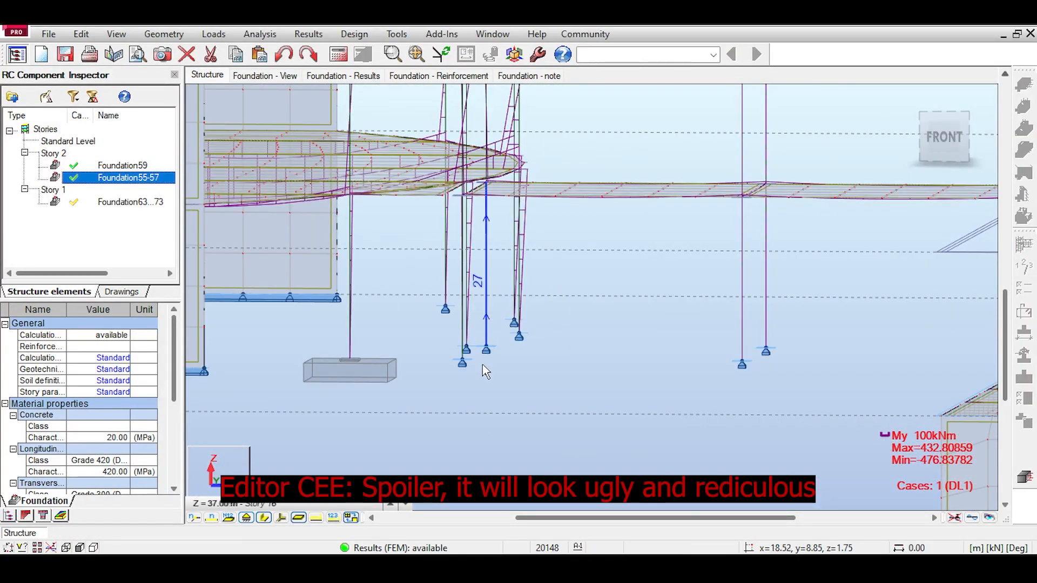
scroll(479, 267, up, 1)
scroll(459, 350, up, 2)
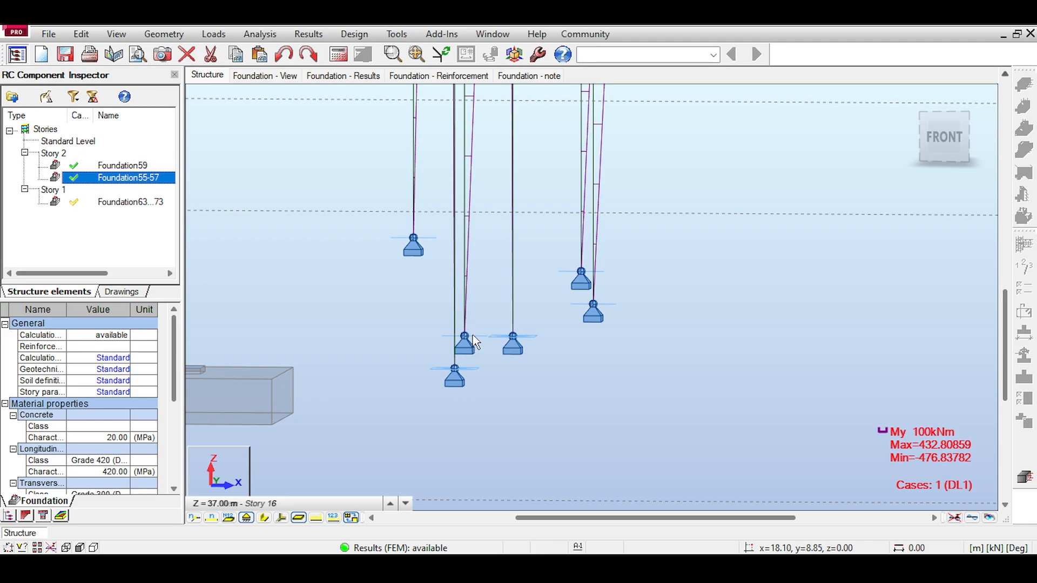
scroll(471, 339, down, 2)
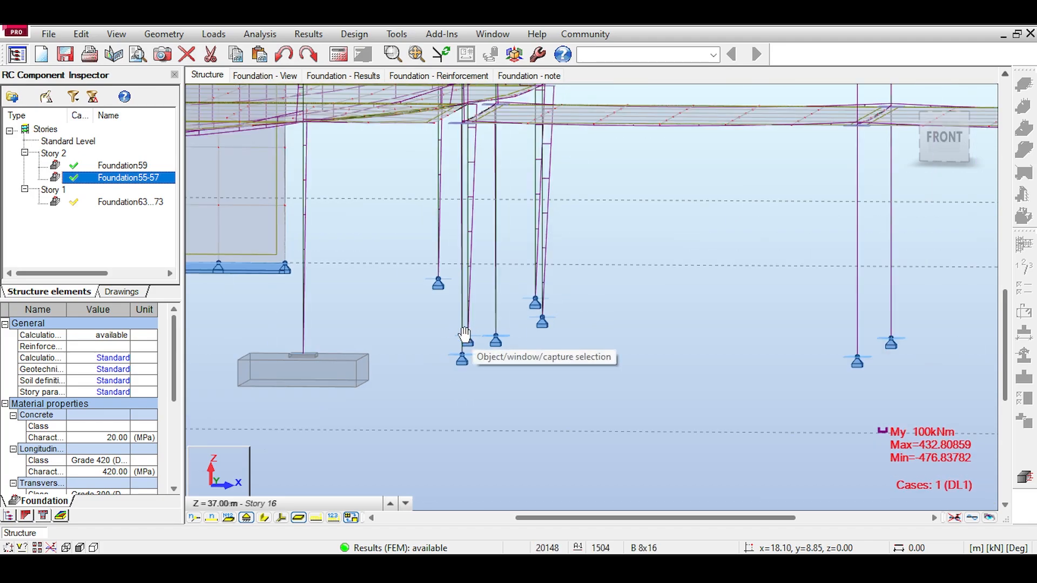
scroll(463, 342, up, 3)
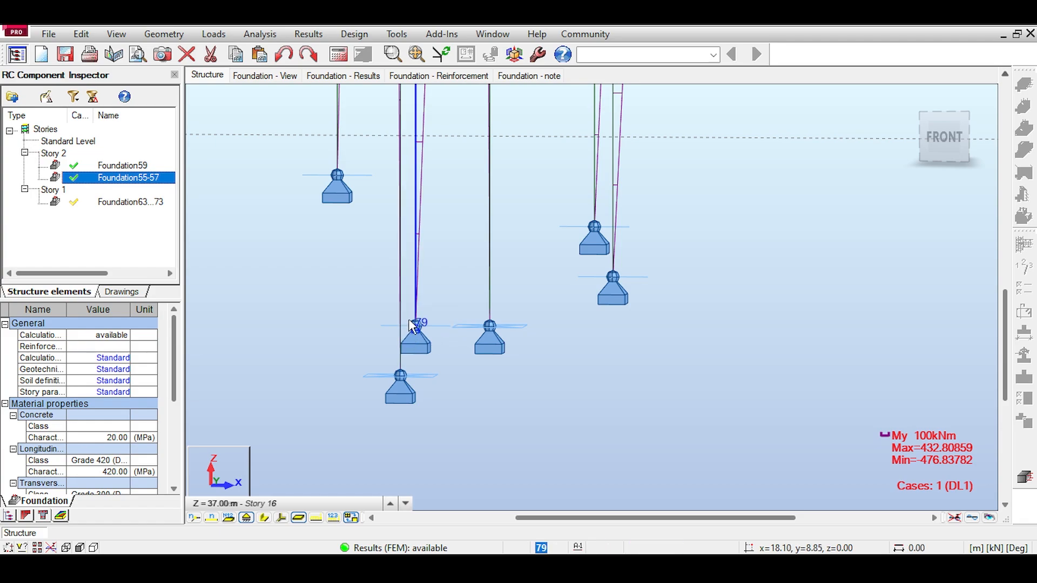
click(309, 34)
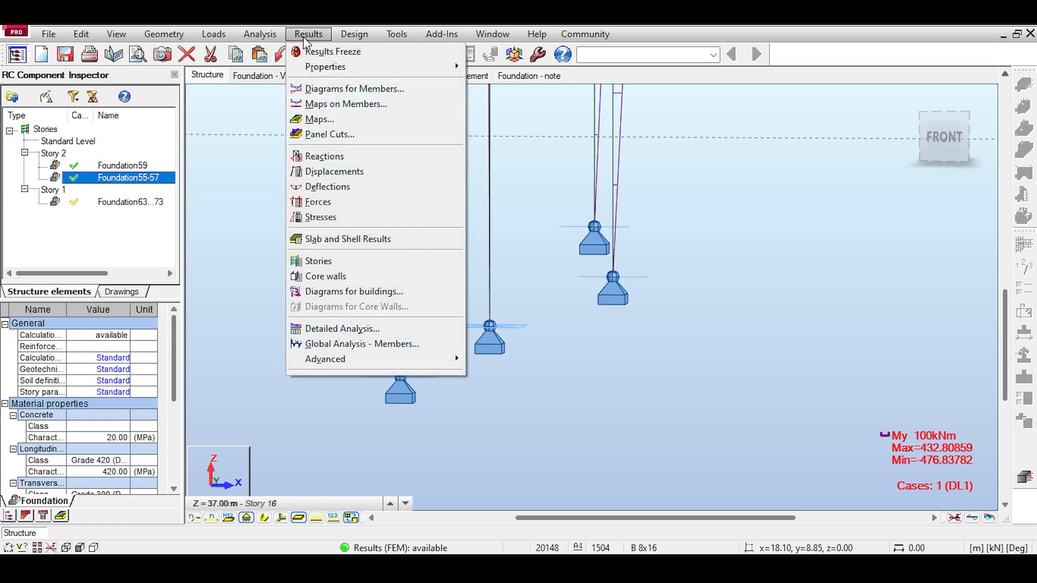
mouse_move(354, 33)
click(365, 203)
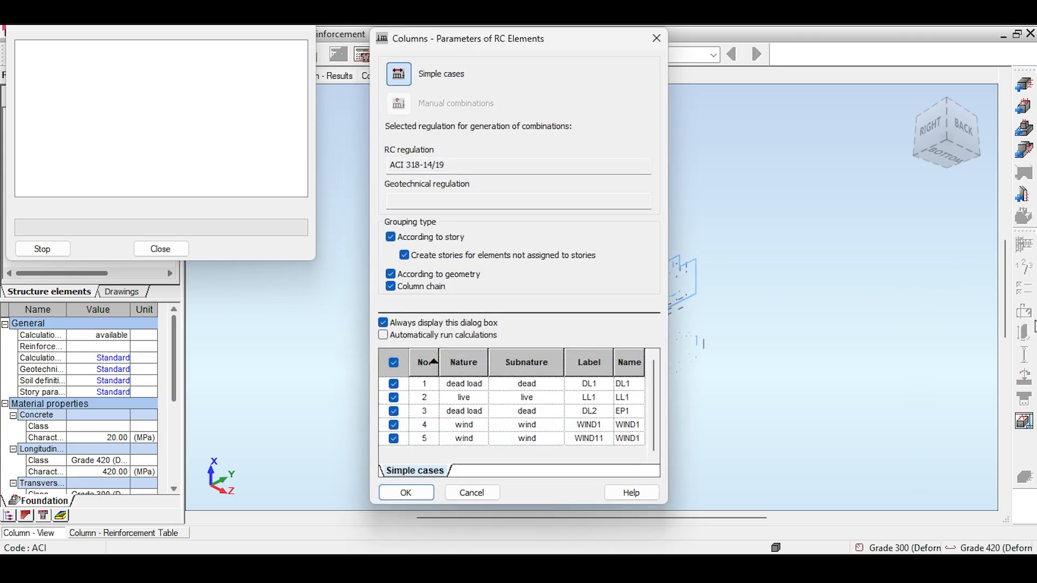
click(406, 493)
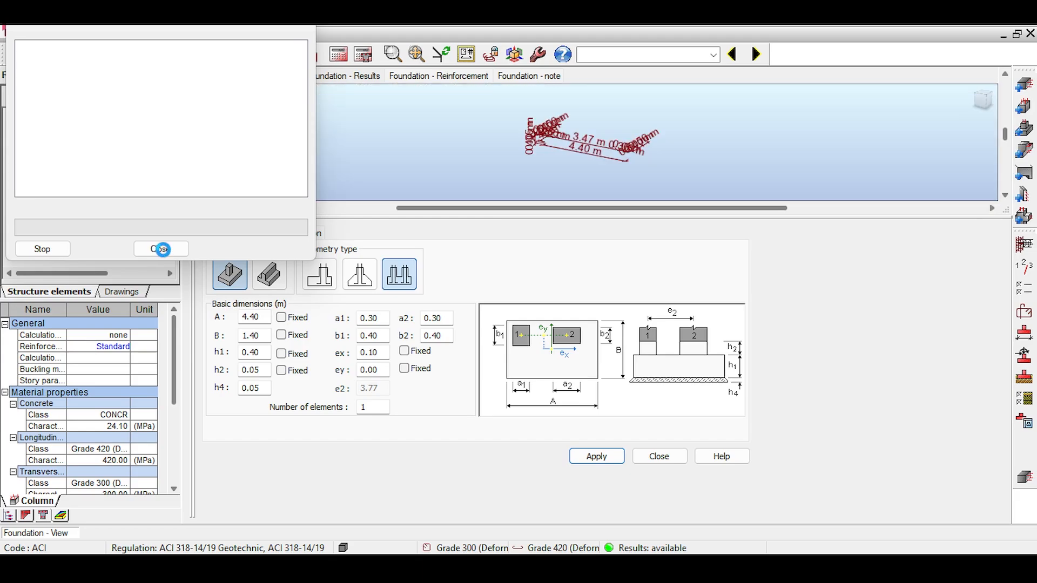
click(406, 492)
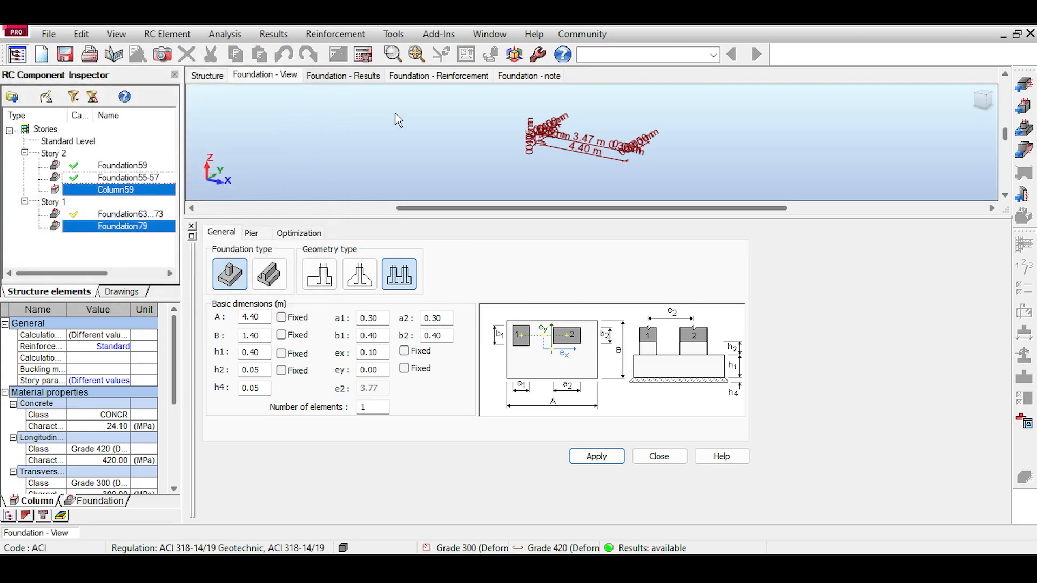
- Calculate Column59 and Foundation79, and open Foundation79's geometry
click(364, 56)
click(572, 358)
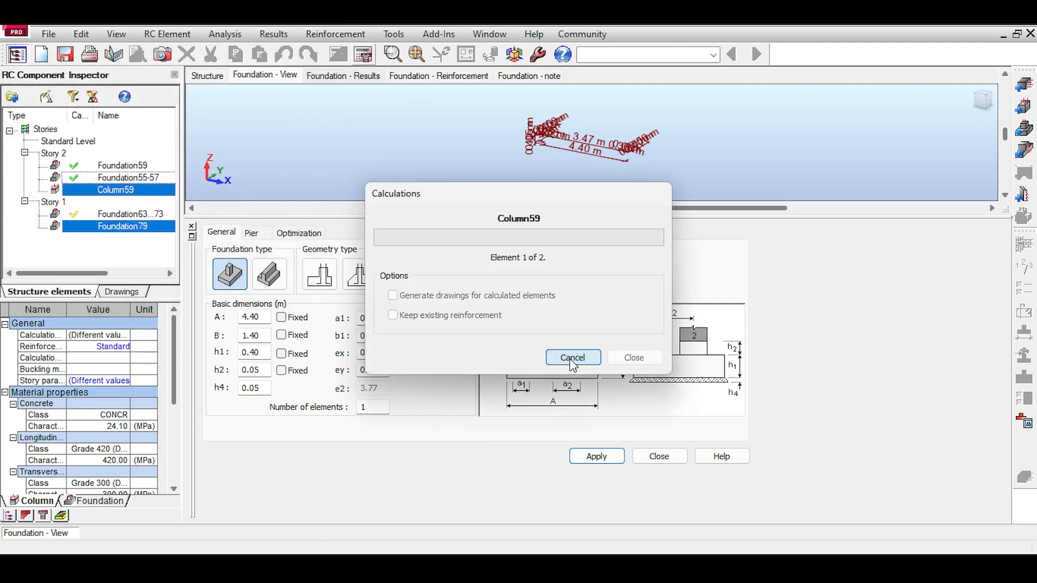
click(121, 178)
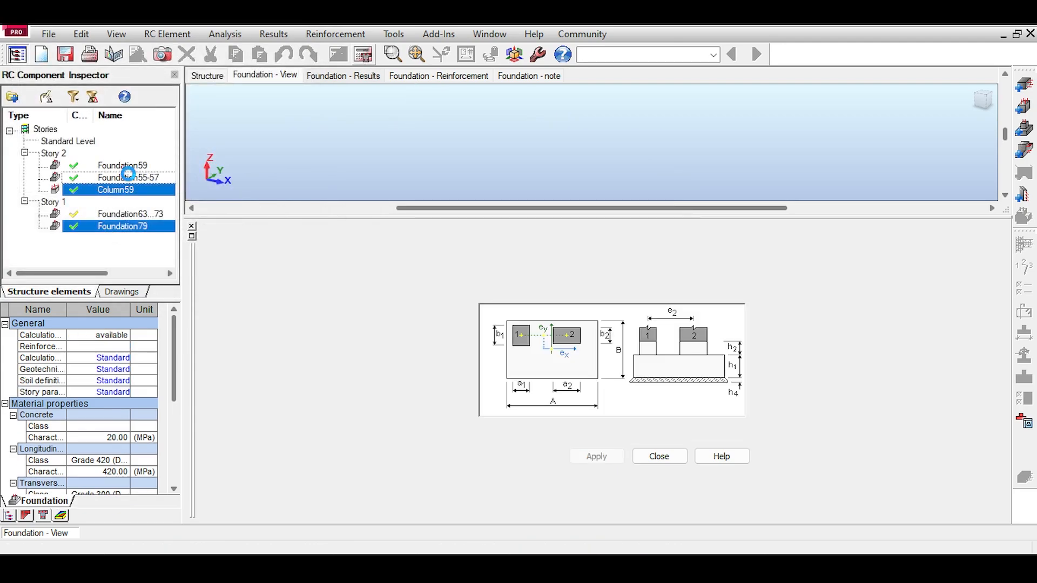
click(135, 229)
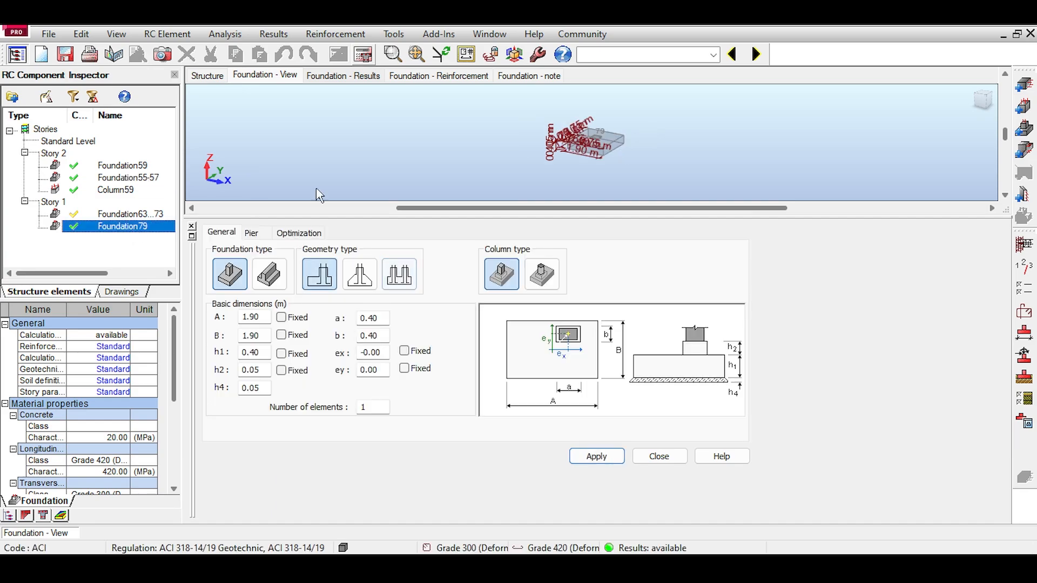
- Display Foundation79 in the structure's front view and check its position relative to the neighbouring column supports
click(218, 76)
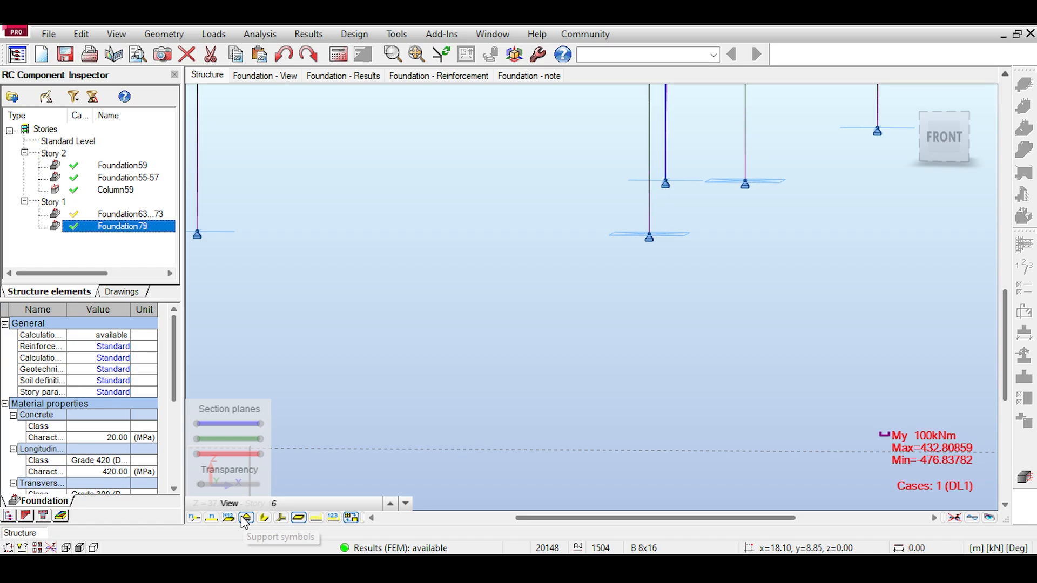
click(246, 518)
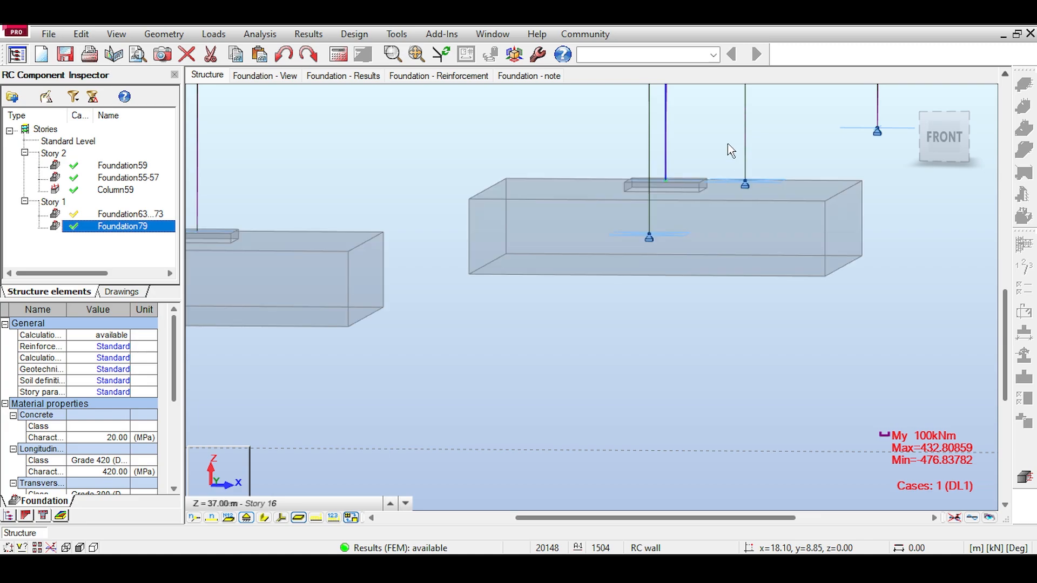
middle_drag(722, 142, 577, 142)
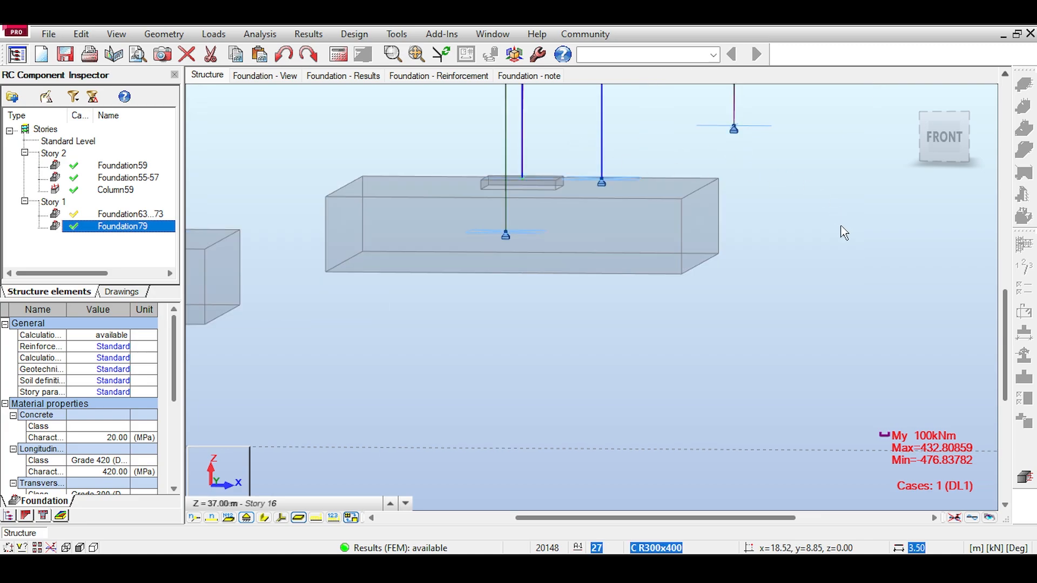
- Examine Foundation79 in an angled 3D view against the adjacent column support and the slab above
drag(943, 148, 877, 135)
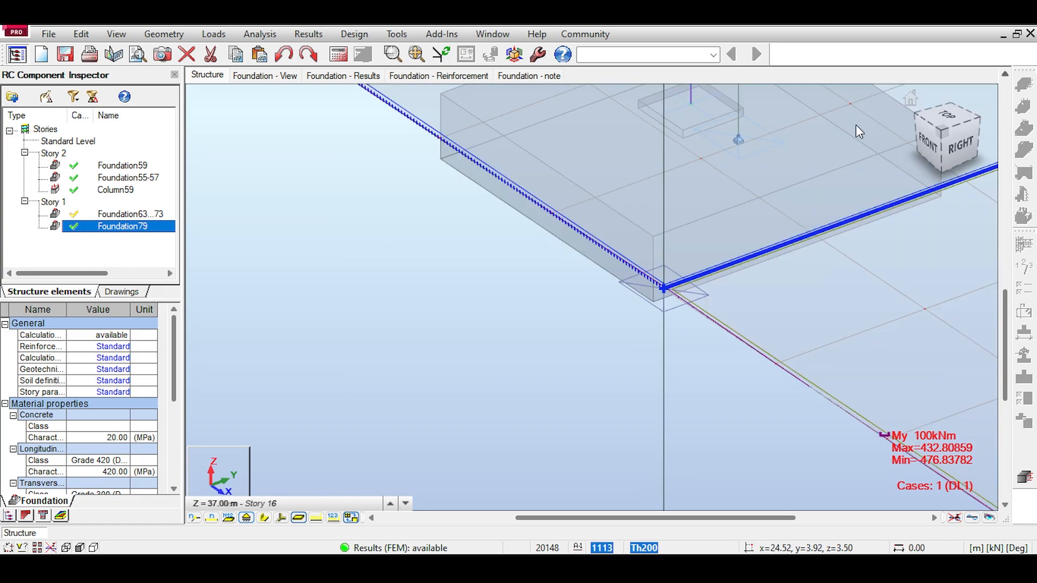
scroll(855, 125, down, 1)
middle_drag(610, 238, 527, 319)
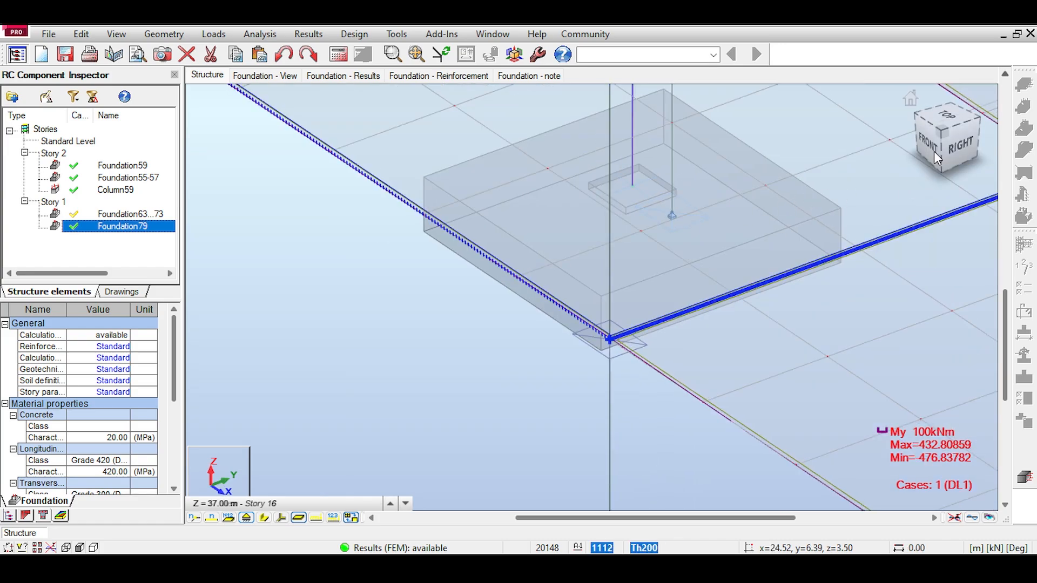
drag(941, 131, 966, 126)
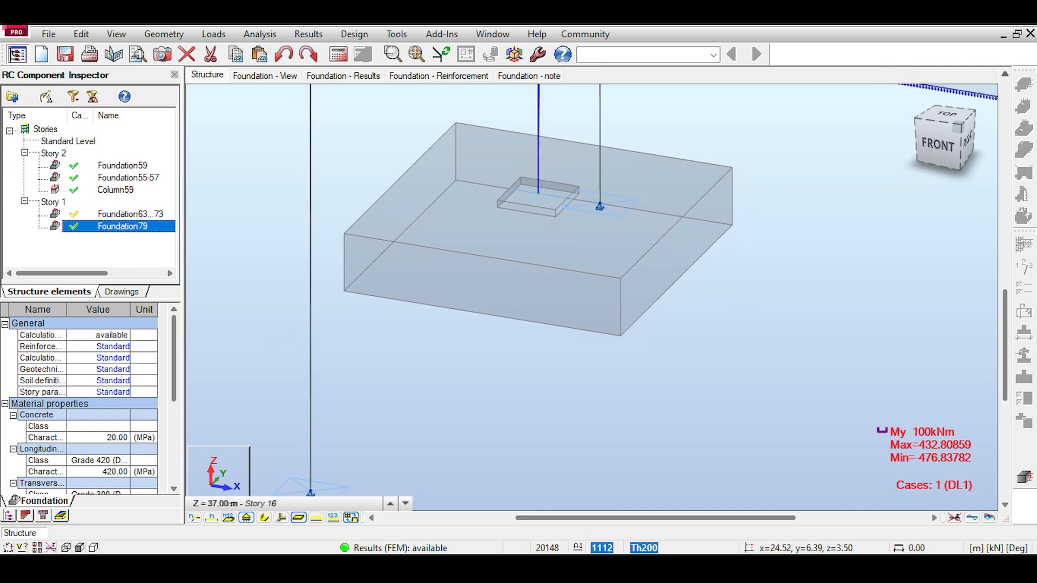
scroll(780, 199, down, 2)
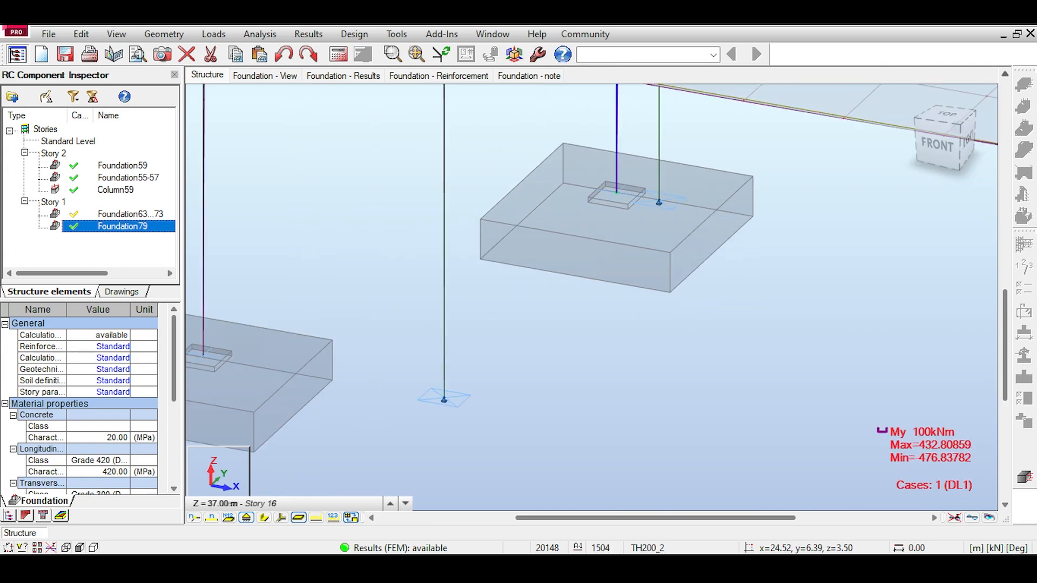
middle_drag(821, 132, 747, 161)
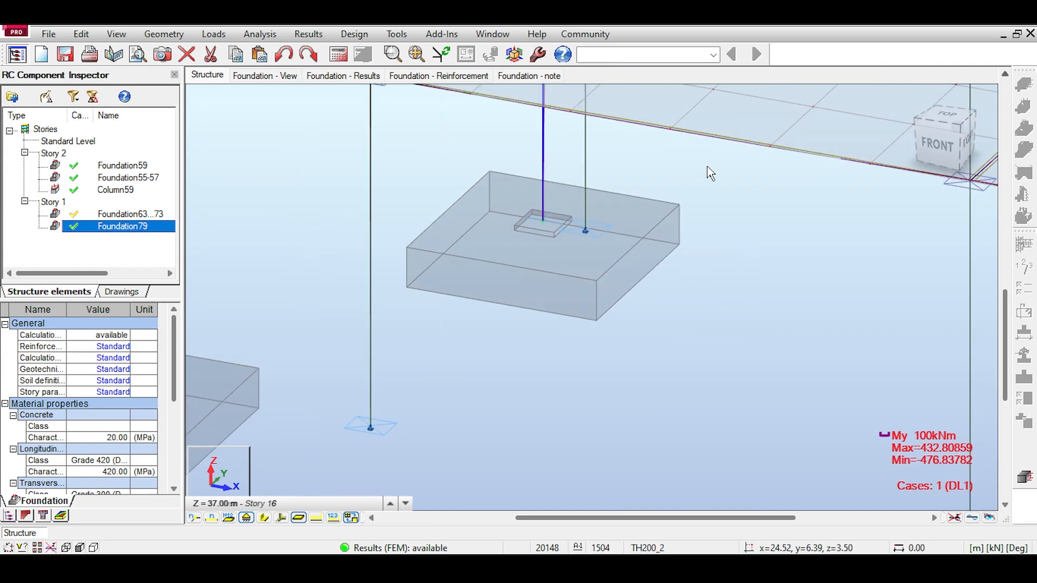
middle_drag(534, 221, 548, 204)
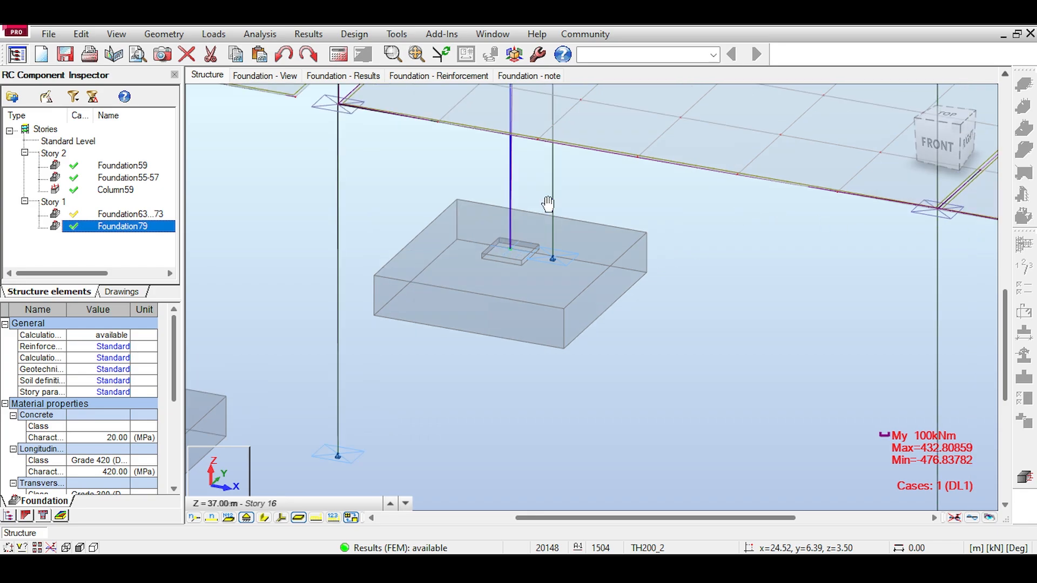
scroll(549, 210, down, 1)
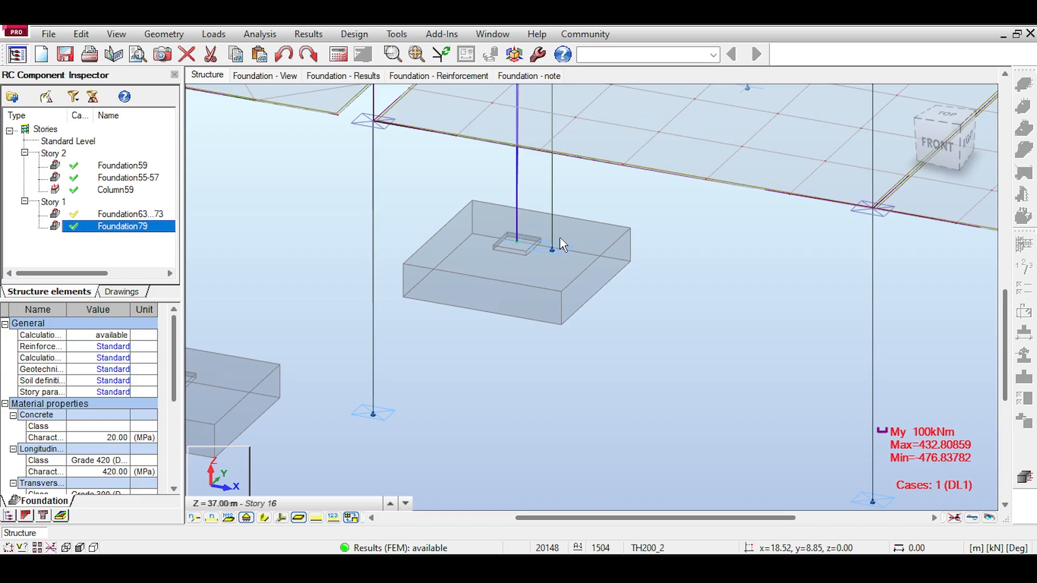
- Compare Foundation79 with the neighbouring footing and column supports from the front and from a slightly raised front view
click(942, 150)
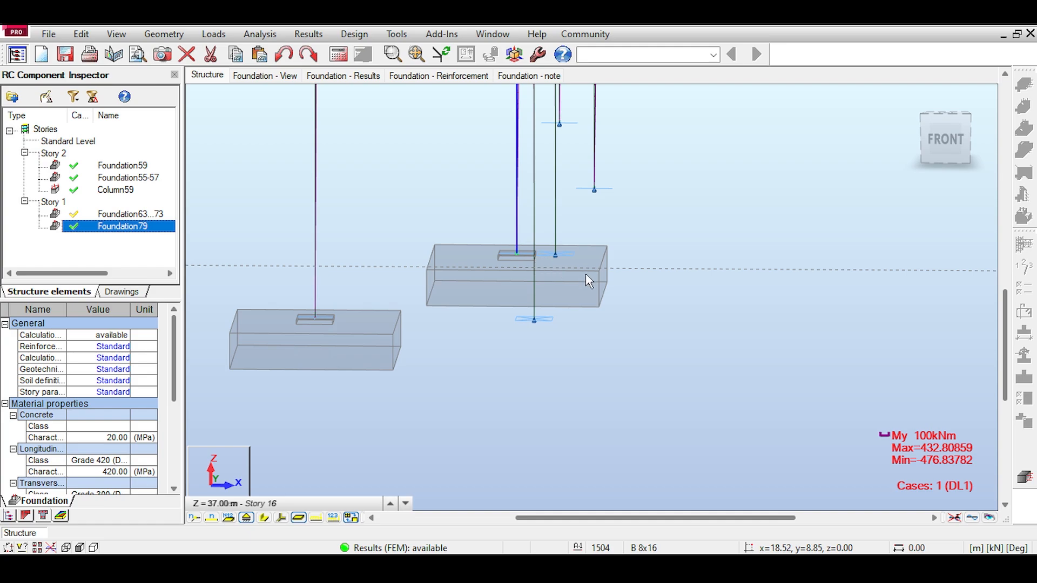
drag(945, 139, 943, 149)
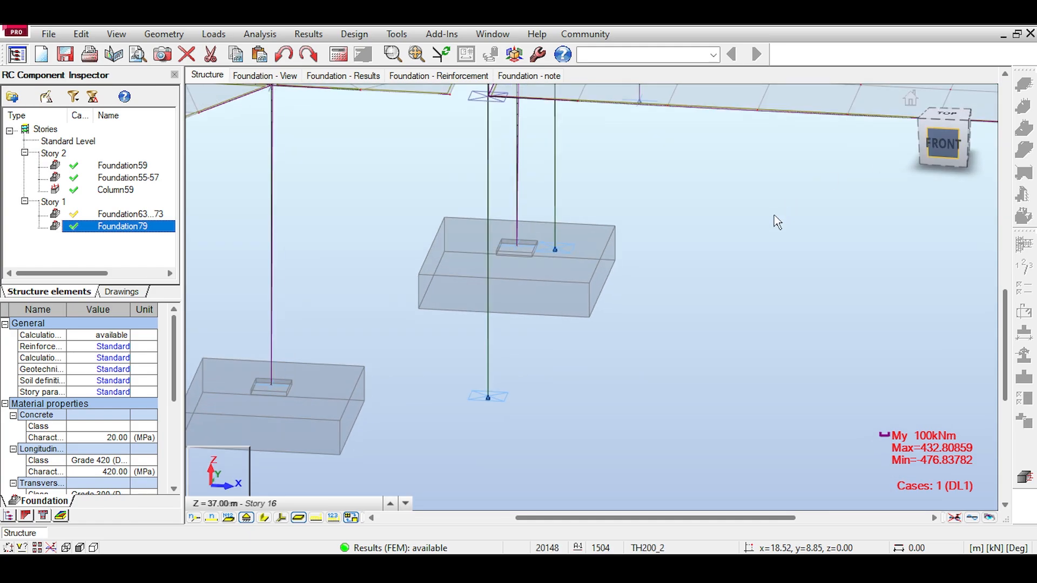
scroll(776, 219, down, 2)
middle_drag(770, 209, 621, 246)
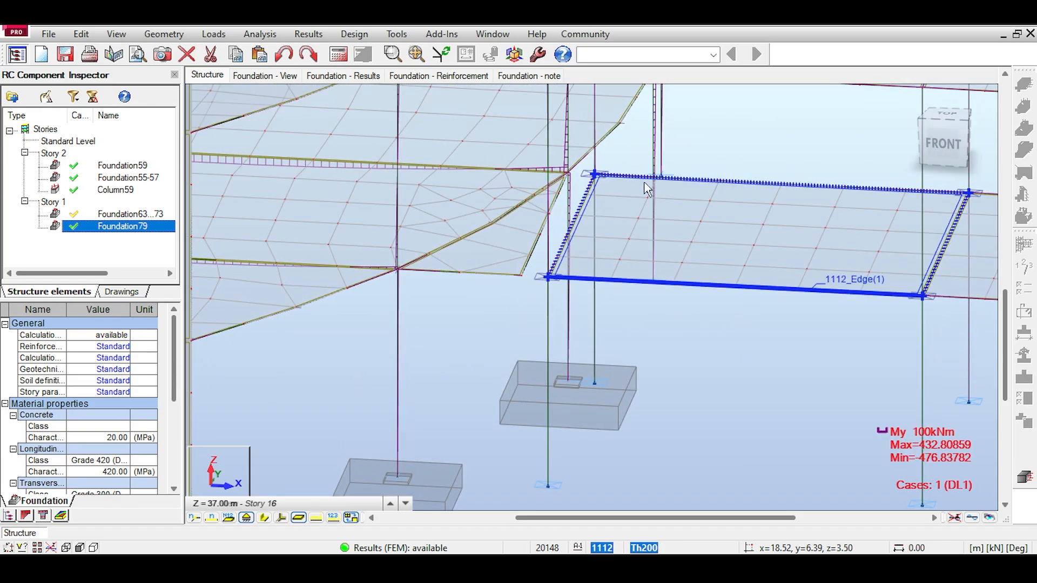
middle_drag(598, 115, 593, 167)
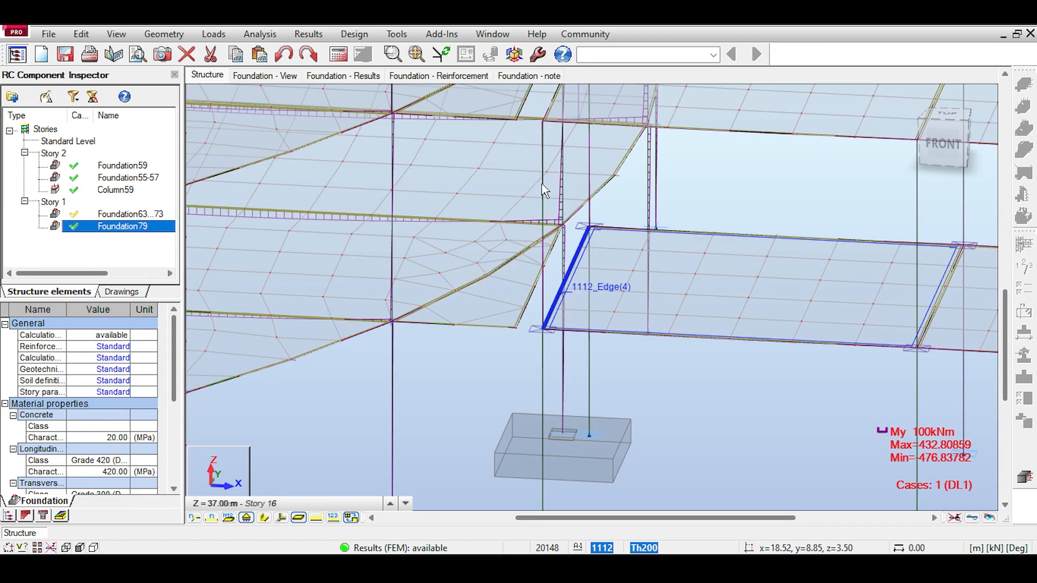
scroll(604, 222, down, 2)
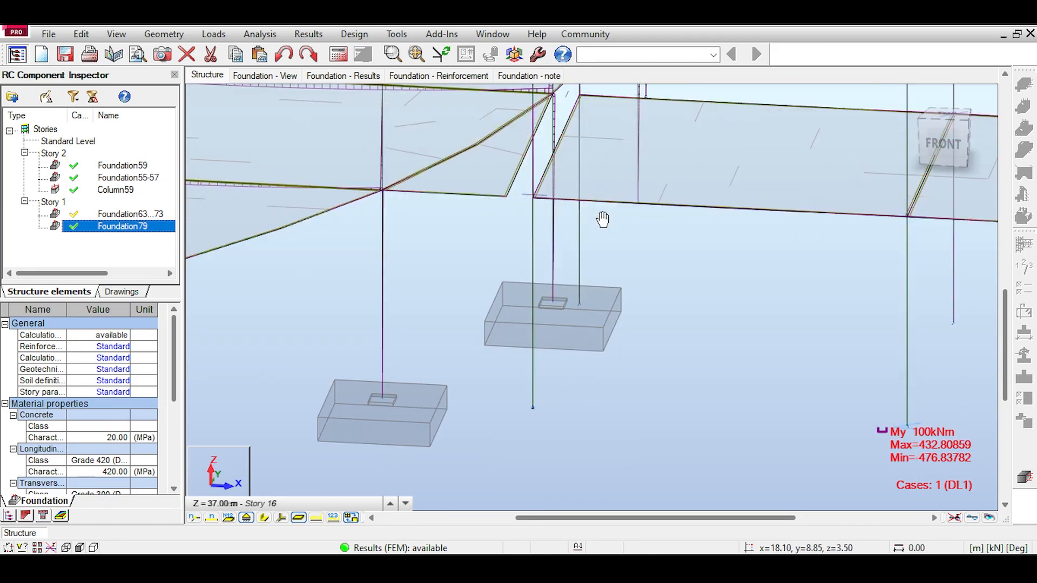
scroll(565, 291, up, 2)
scroll(555, 294, up, 1)
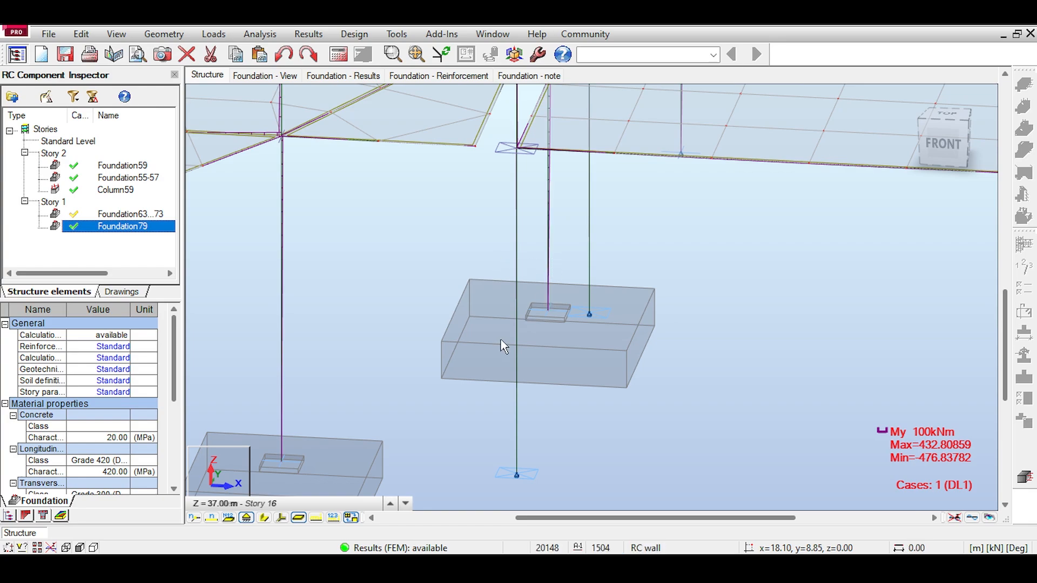
- Select Foundation79 and review its general geometry, pier settings and optimization options
click(546, 309)
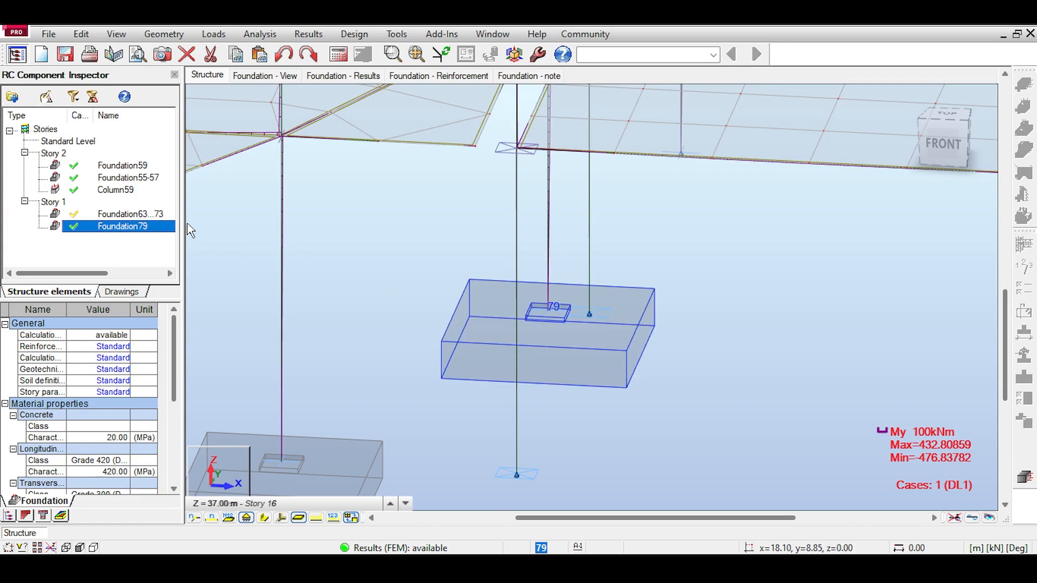
click(120, 227)
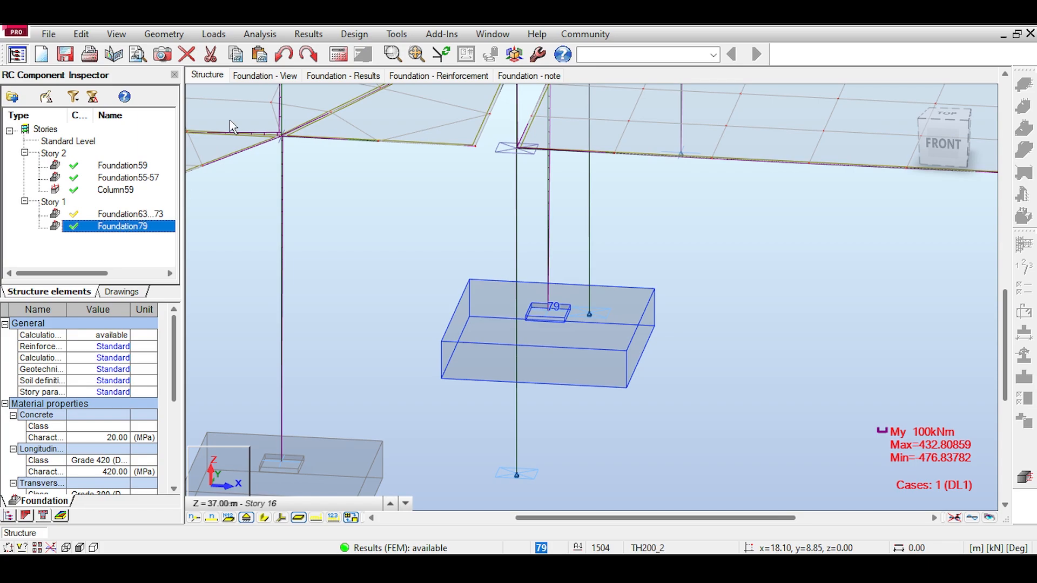
click(271, 76)
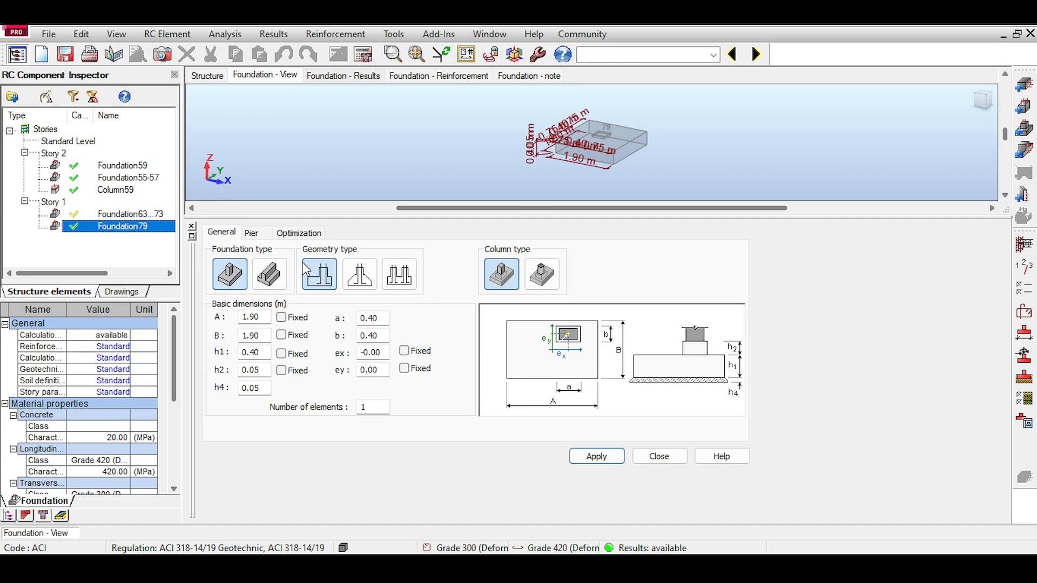
click(250, 234)
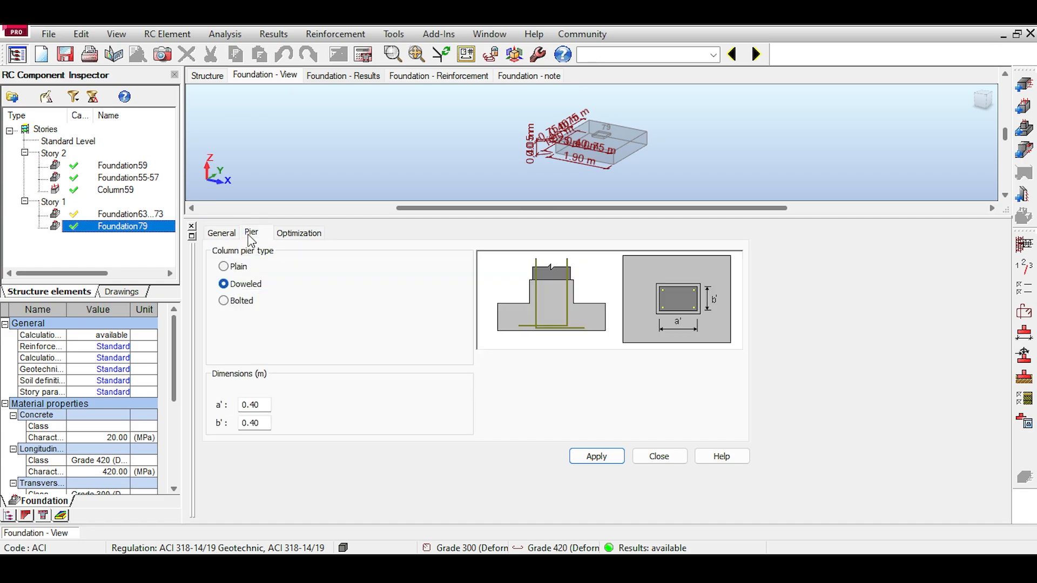
click(281, 237)
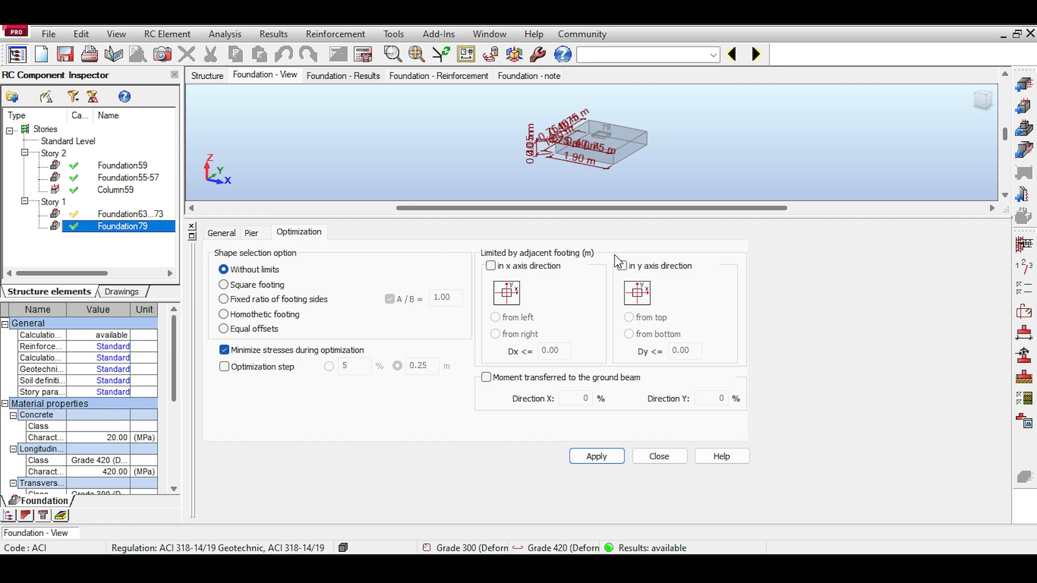
- Measure the distance between Foundation79's column and the adjacent column support in the structure model with a dimension line
click(220, 77)
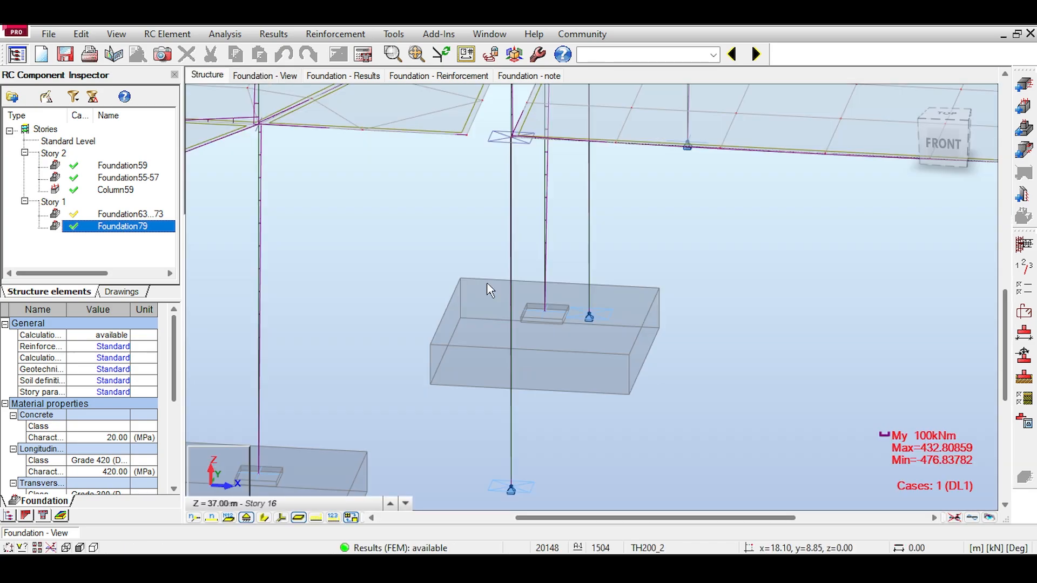
scroll(573, 335, up, 2)
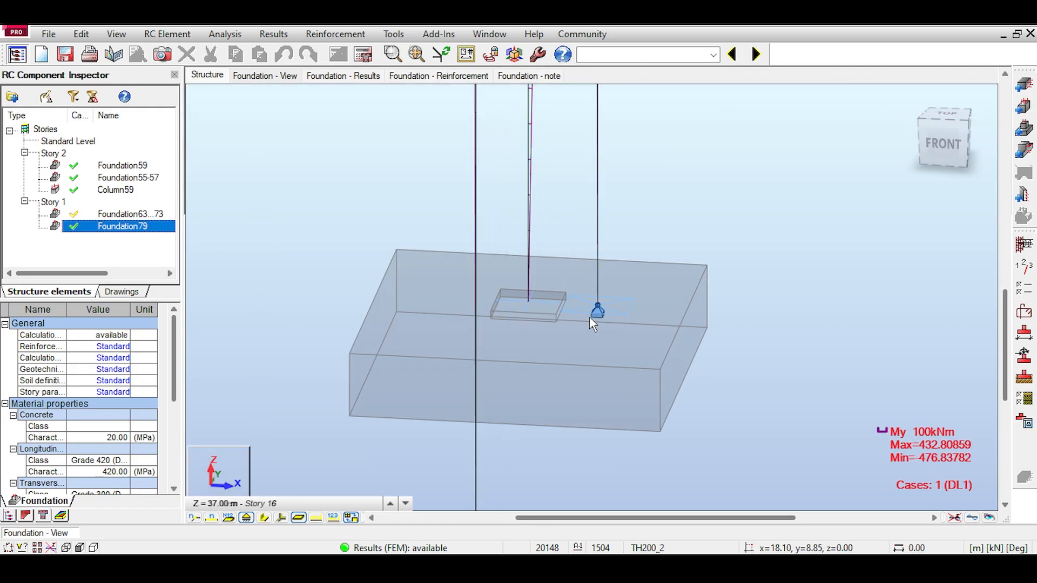
scroll(593, 323, up, 1)
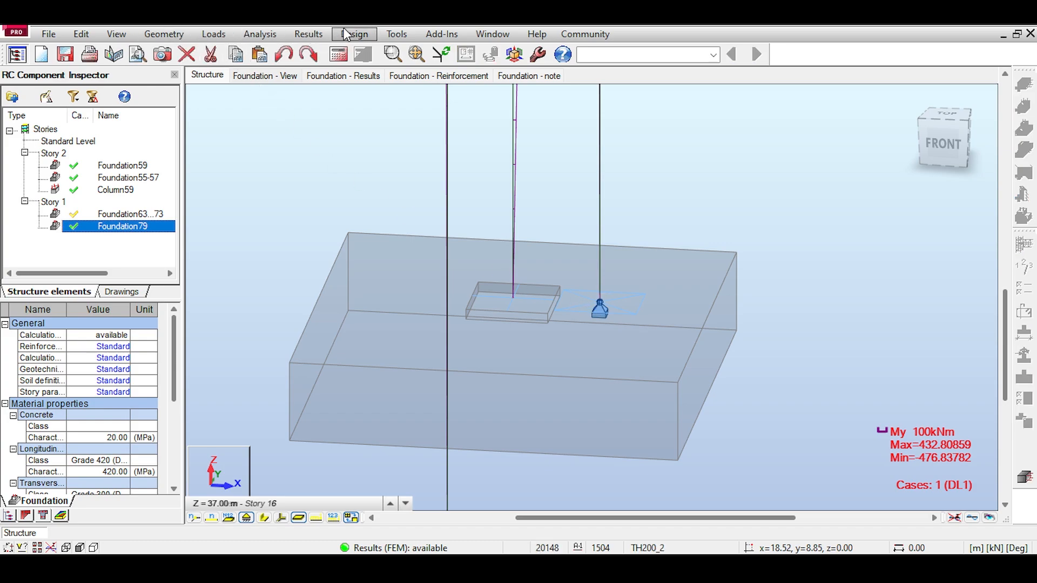
click(397, 34)
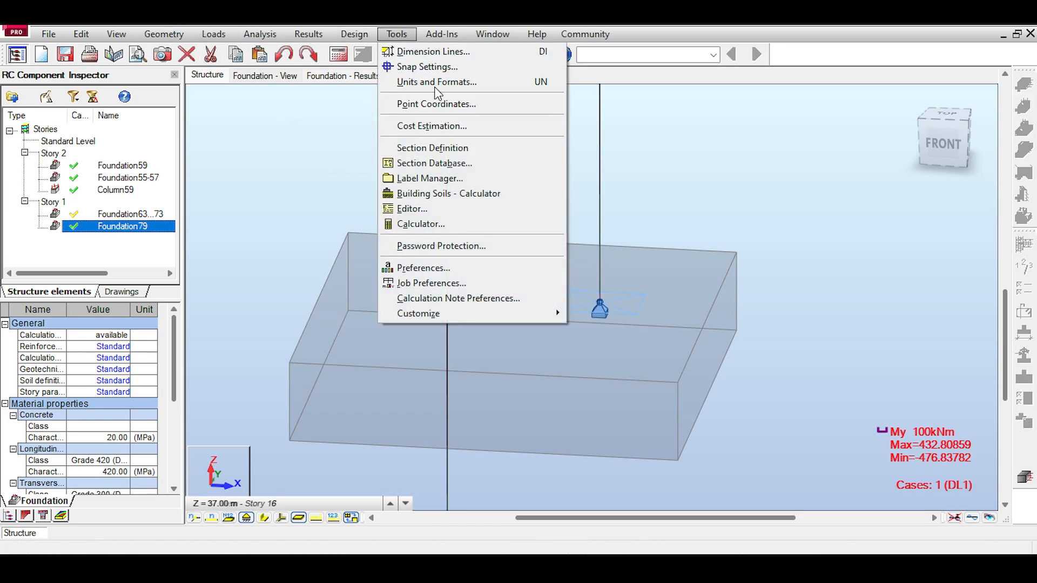
click(442, 61)
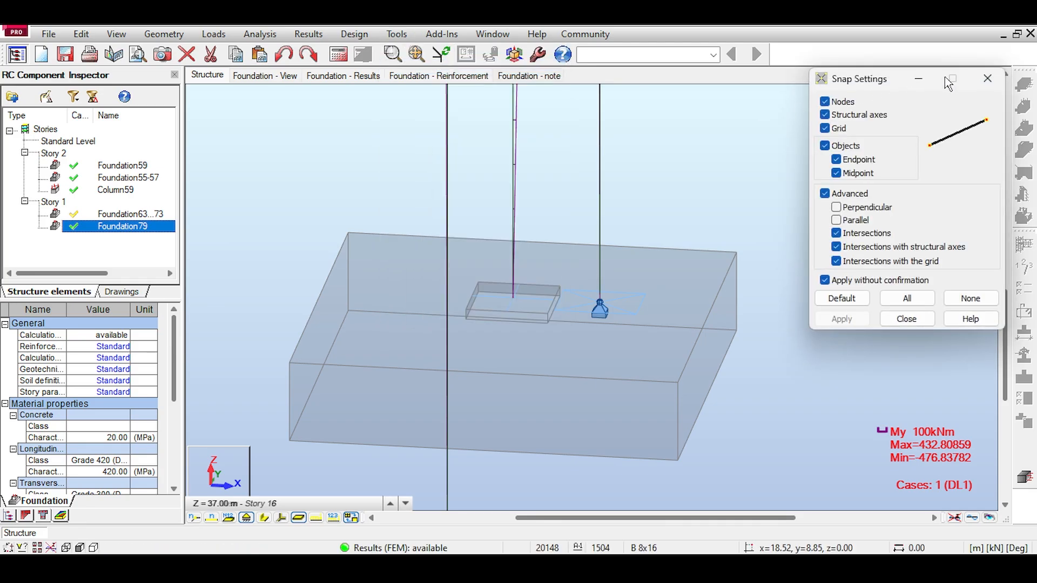
click(987, 78)
click(392, 31)
click(421, 51)
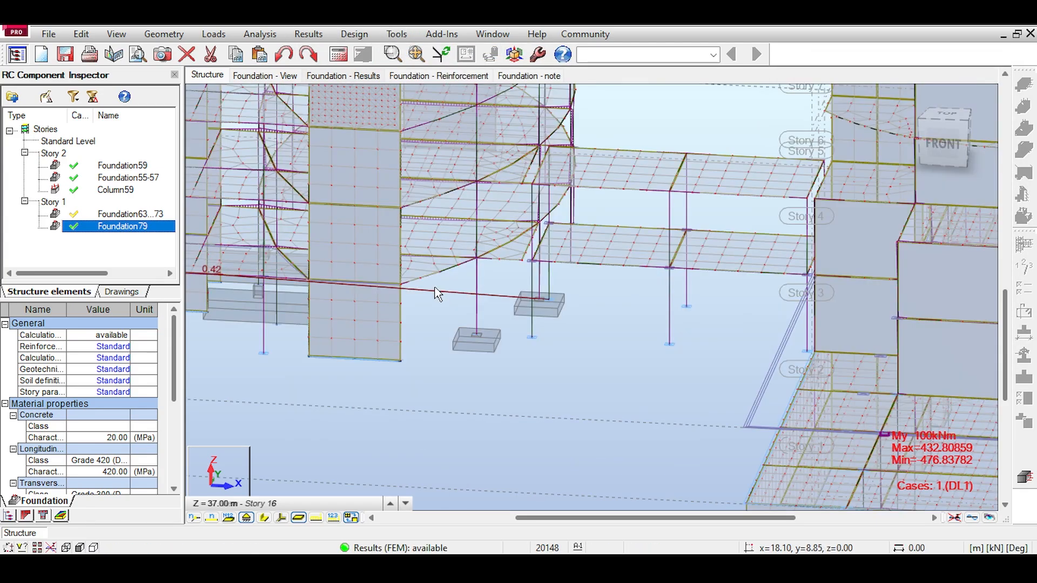
- Examine the gap between Foundation79's column and the adjacent support, up close and in relation to the surrounding structure
scroll(426, 290, down, 1)
scroll(507, 316, up, 1)
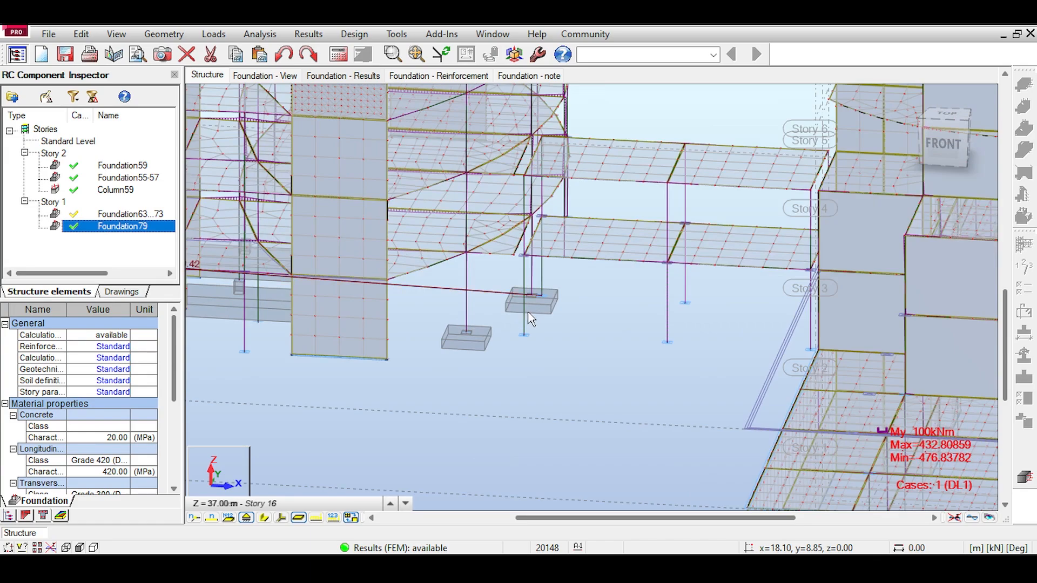
scroll(529, 319, up, 2)
scroll(489, 281, up, 1)
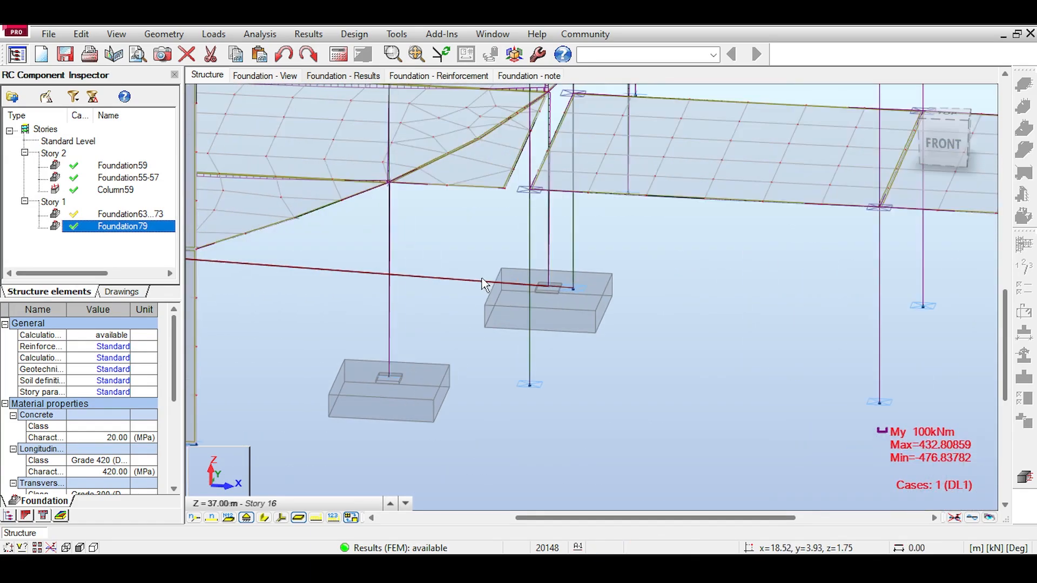
scroll(485, 284, up, 1)
scroll(471, 281, up, 1)
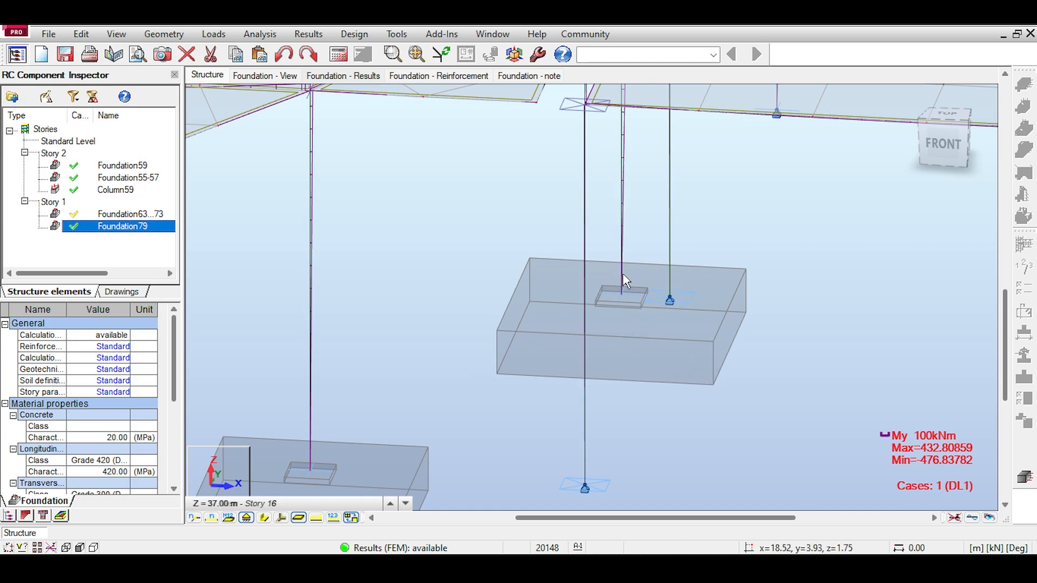
middle_drag(565, 257, 468, 256)
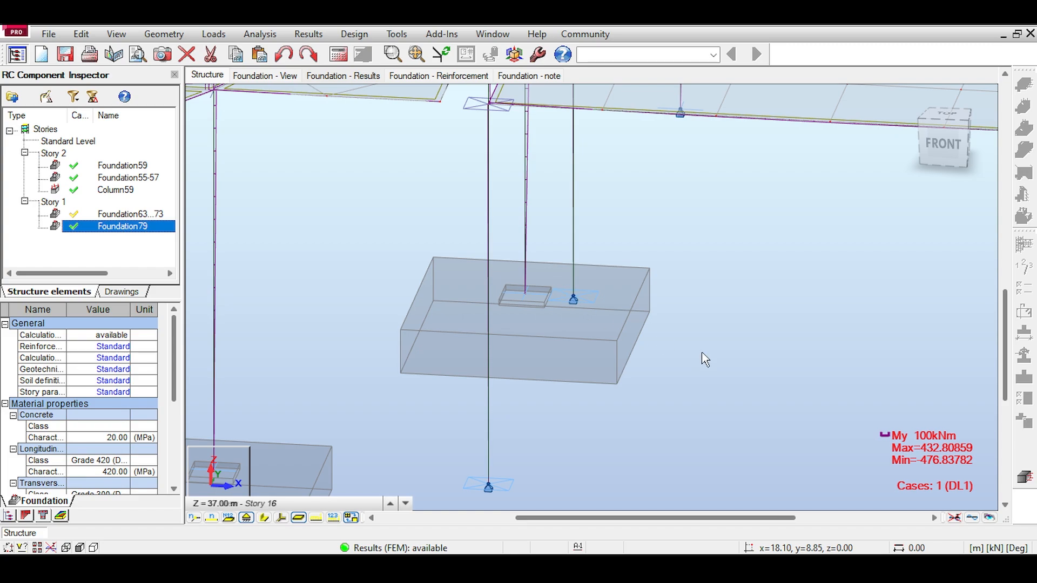
scroll(583, 351, up, 2)
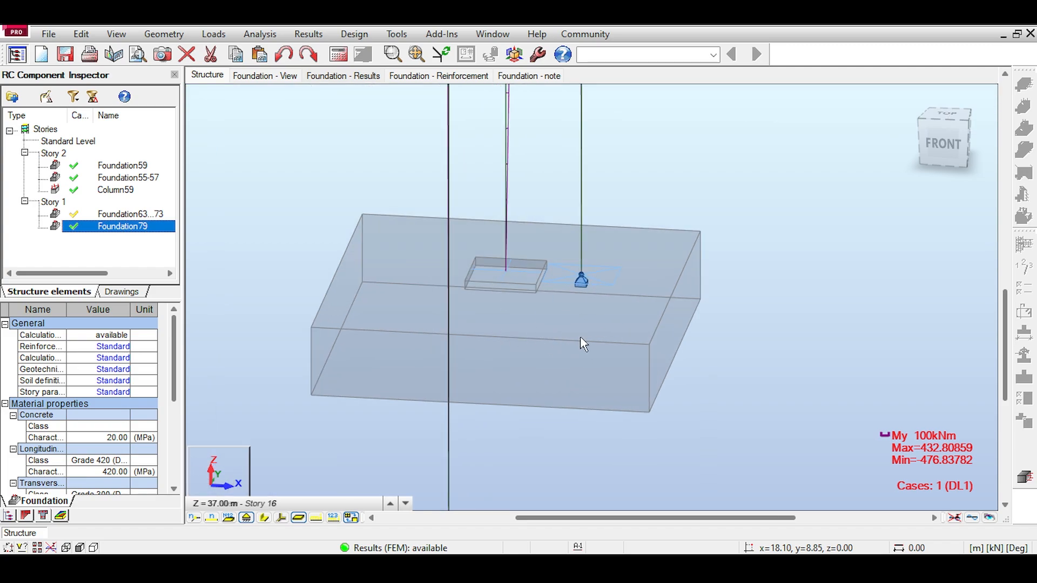
scroll(581, 341, down, 3)
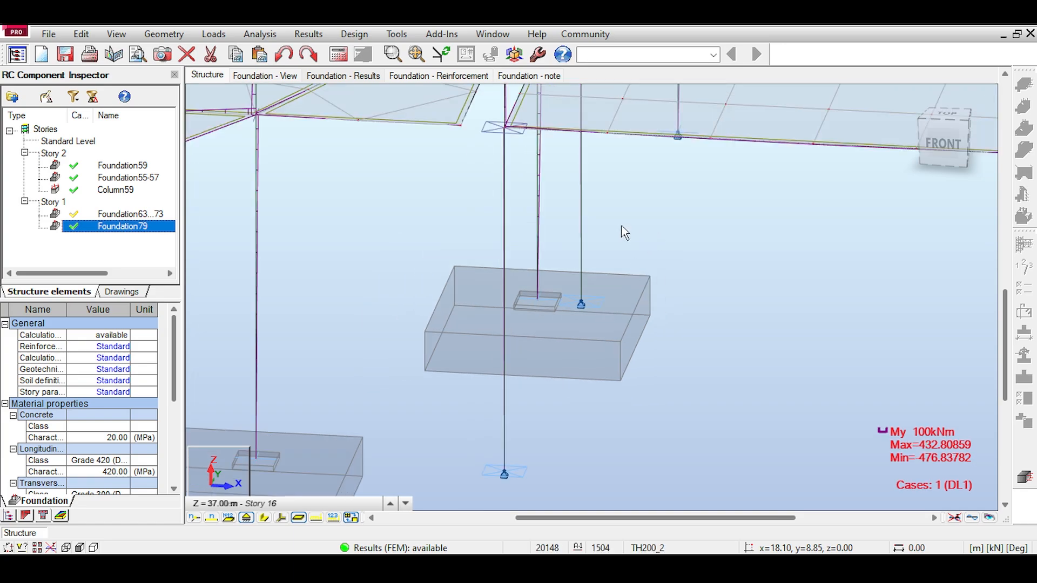
middle_drag(653, 234, 618, 226)
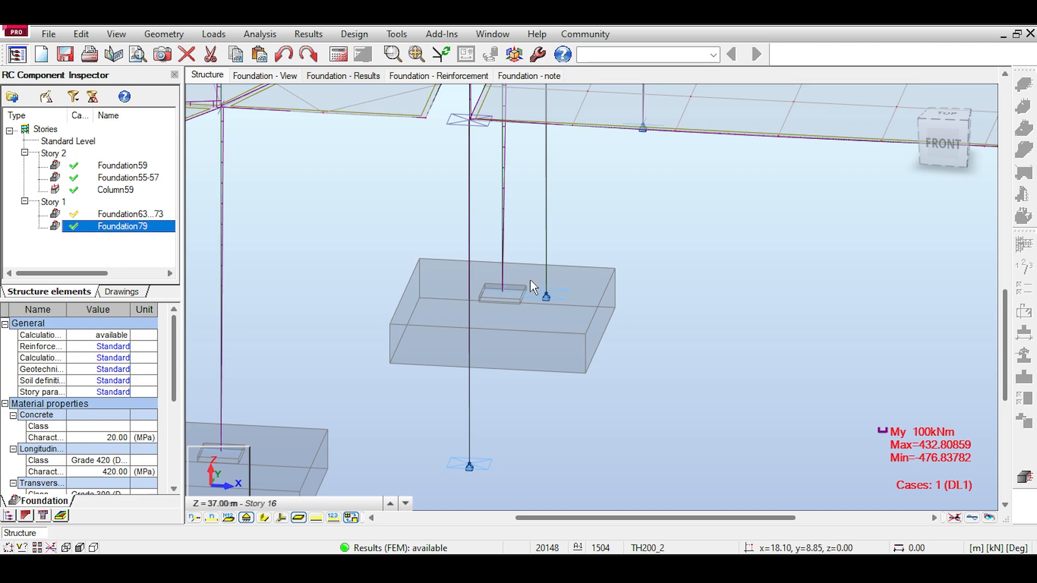
- Review Foundation79's soil layers and levels and the allowable stress in the geotechnical options, leaving the settings as they are
click(265, 77)
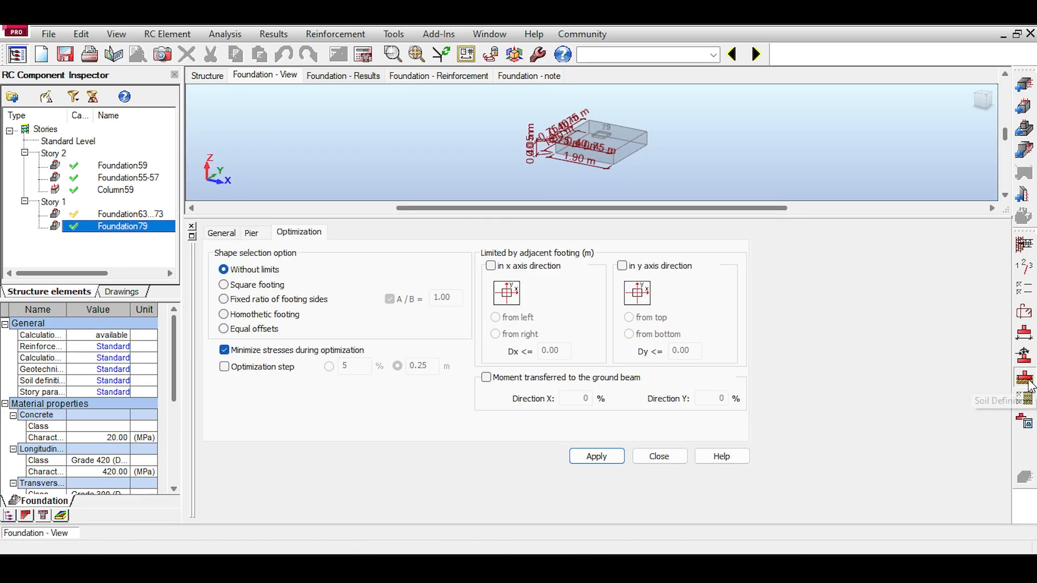
click(1028, 384)
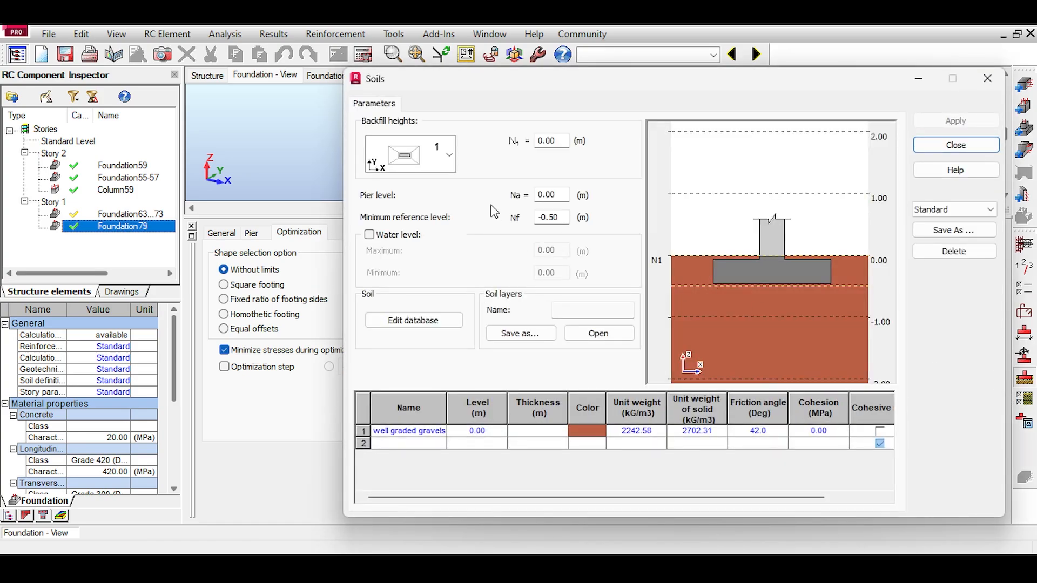
click(987, 78)
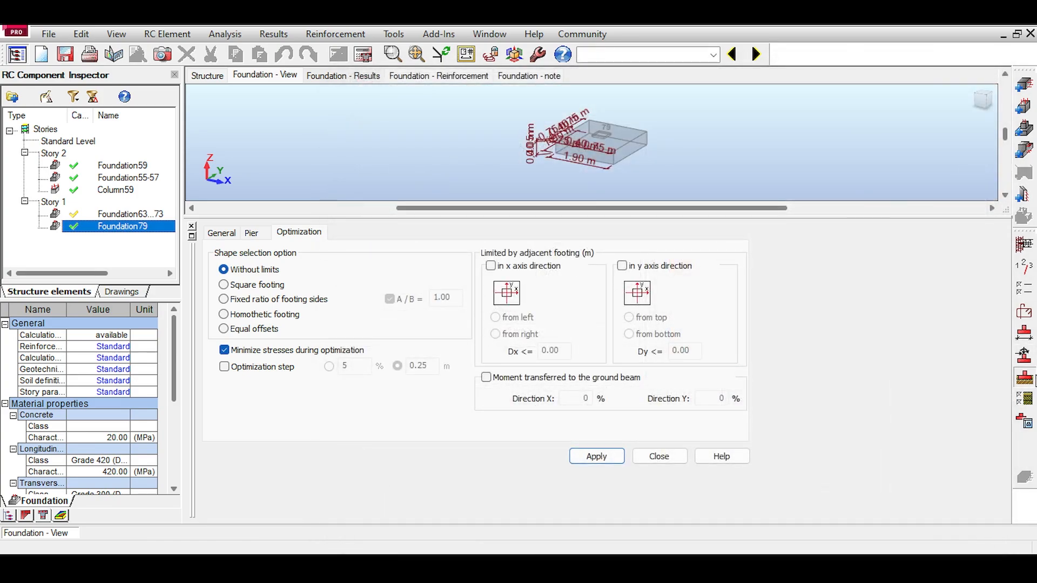
click(1027, 399)
click(383, 222)
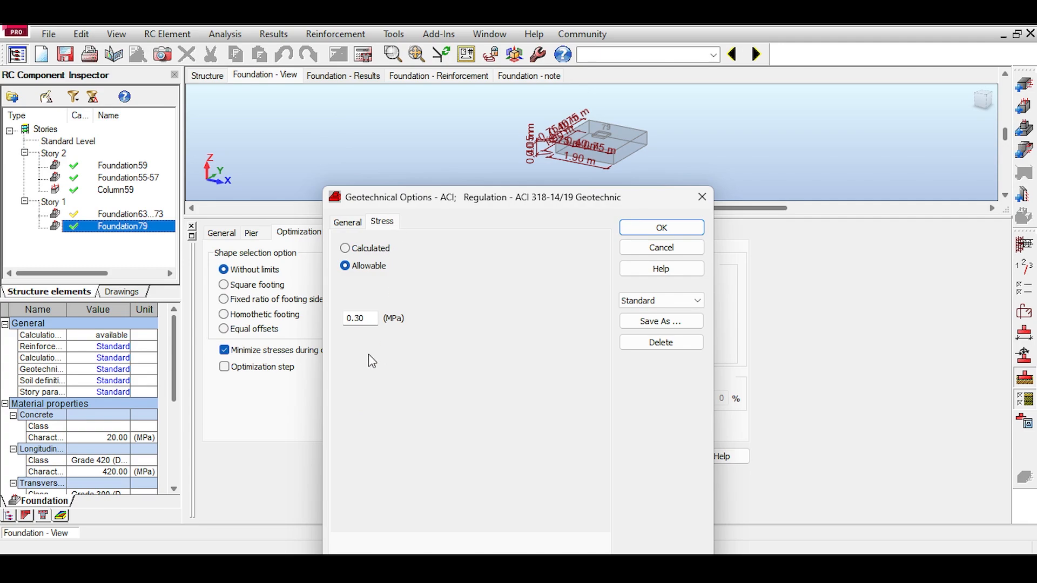
click(642, 251)
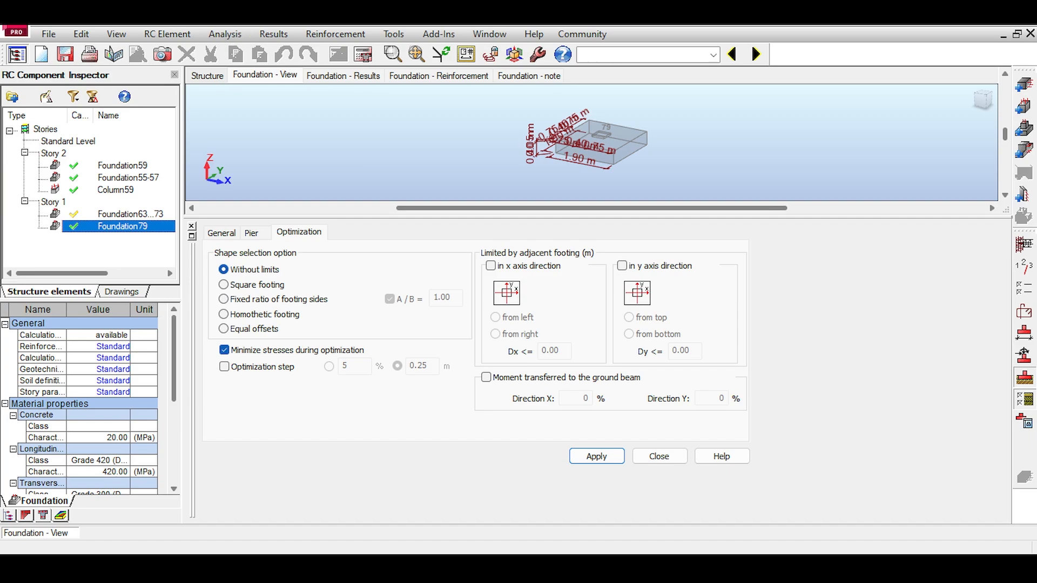
click(1025, 399)
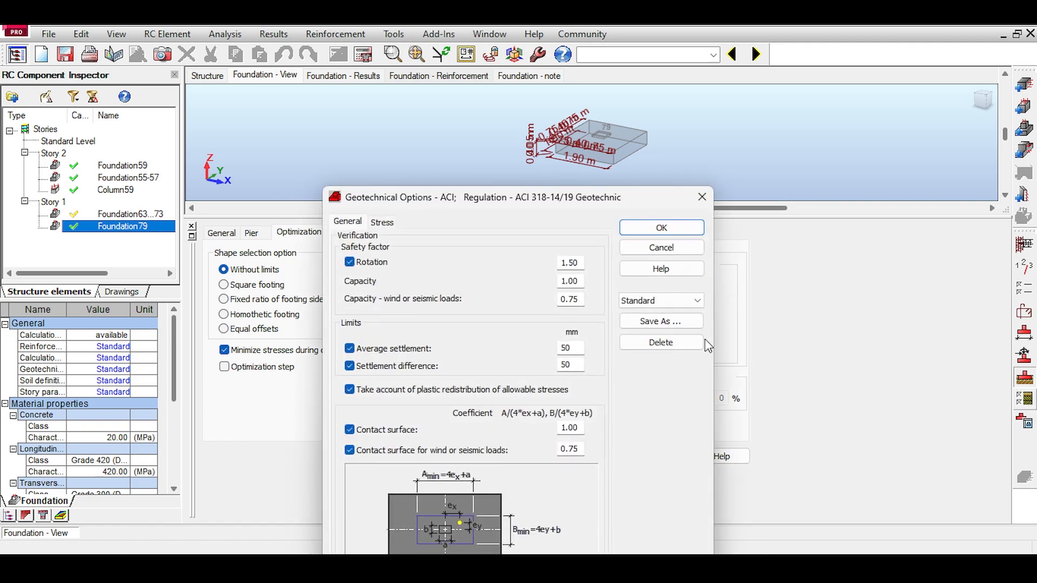
click(382, 222)
double_click(354, 318)
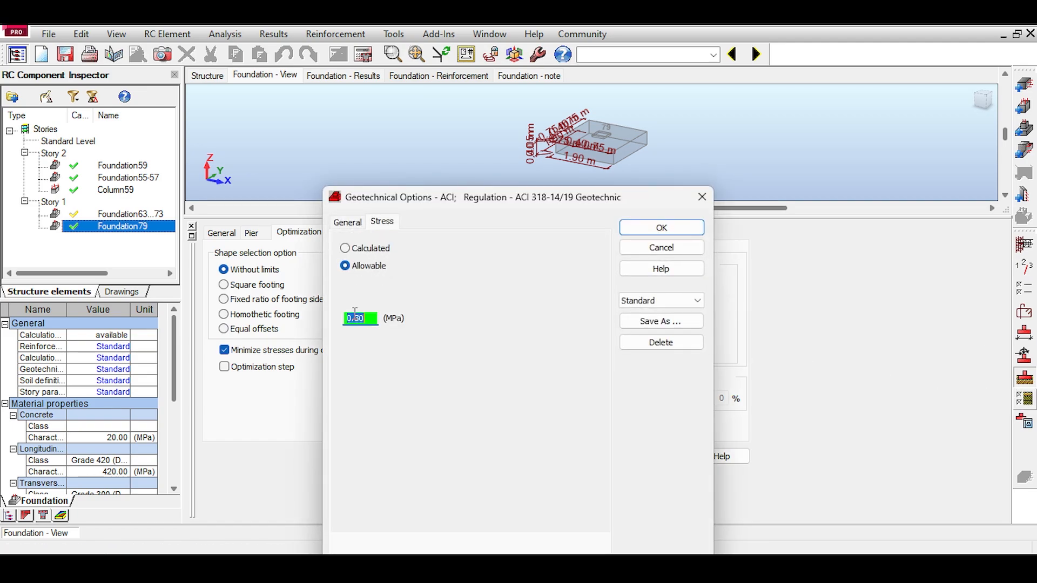
click(662, 246)
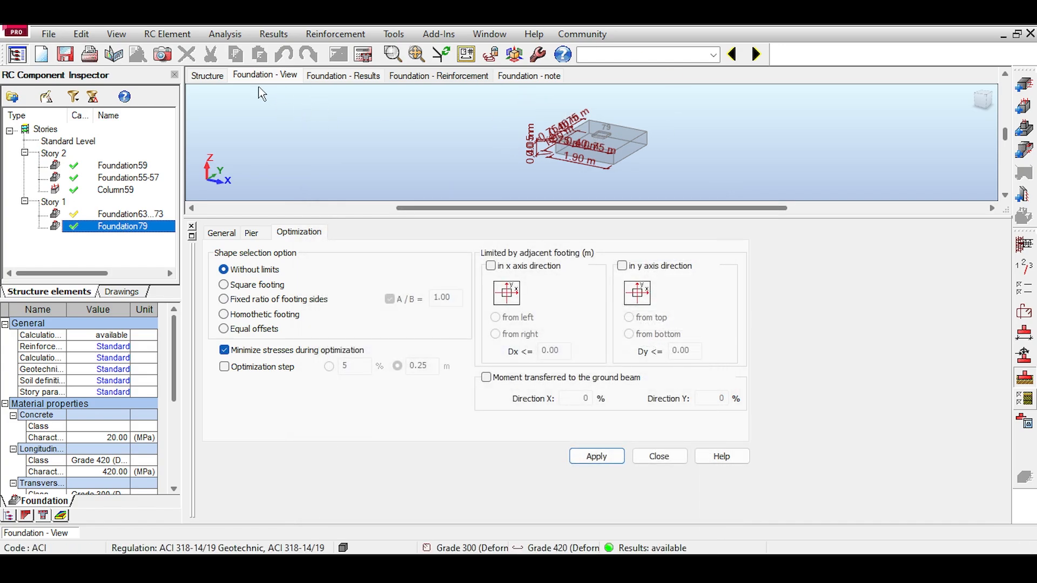
- Limit Foundation79's optimization by the adjacent footing in the x axis direction from the right, and try a Dx of 0.21 m
click(217, 77)
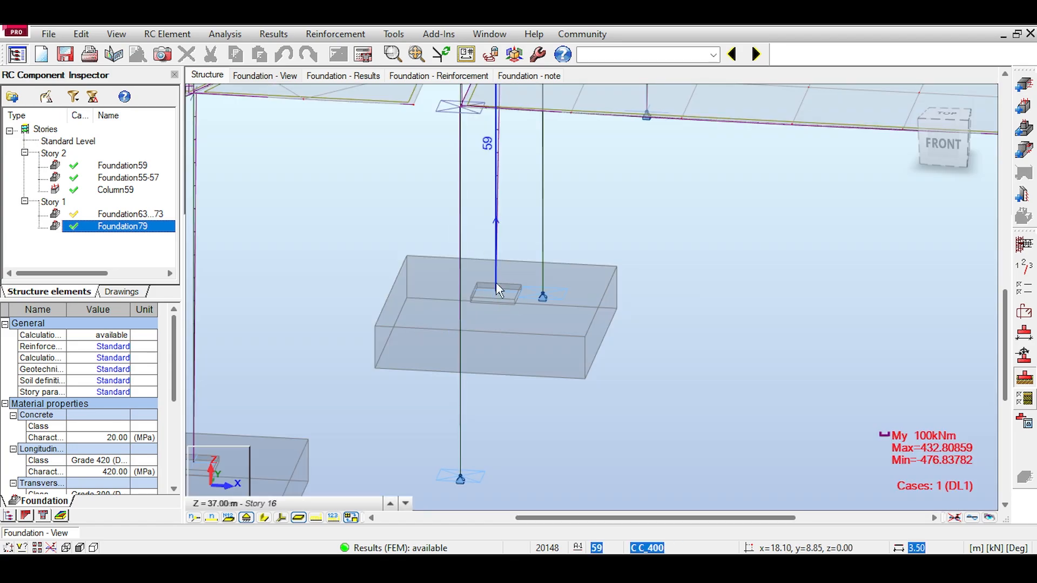
click(286, 79)
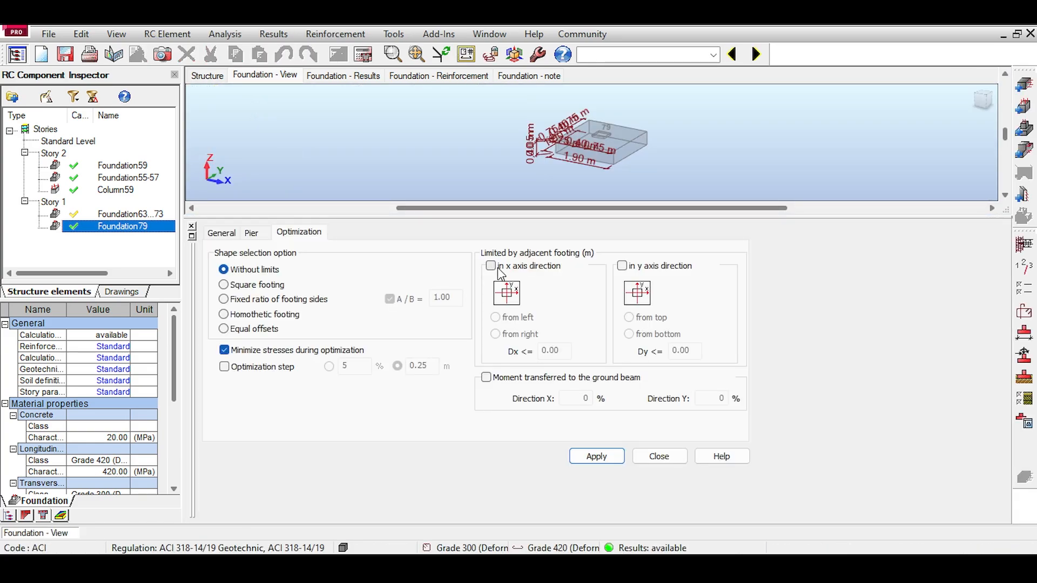
click(491, 266)
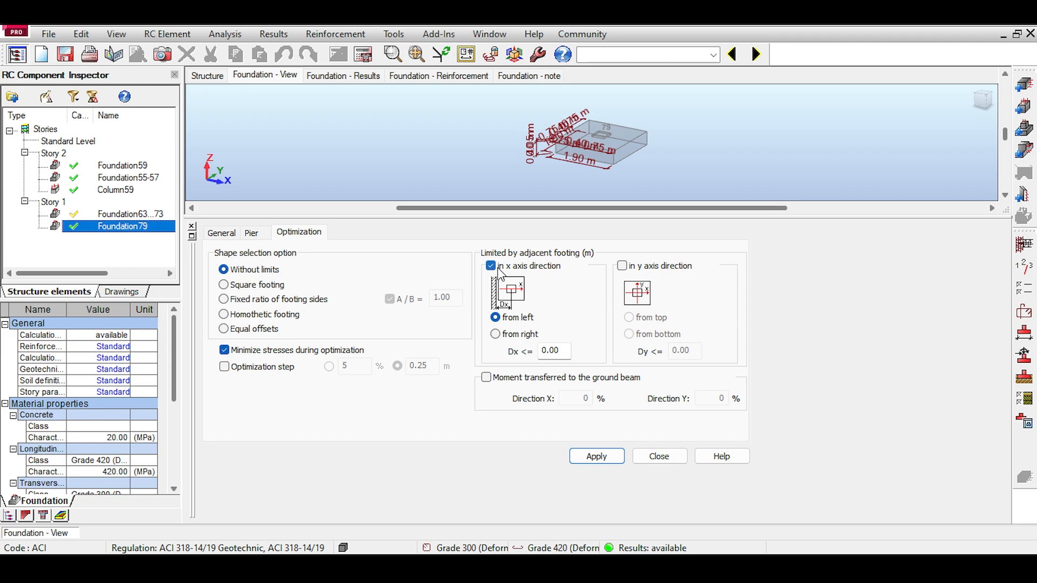
click(514, 335)
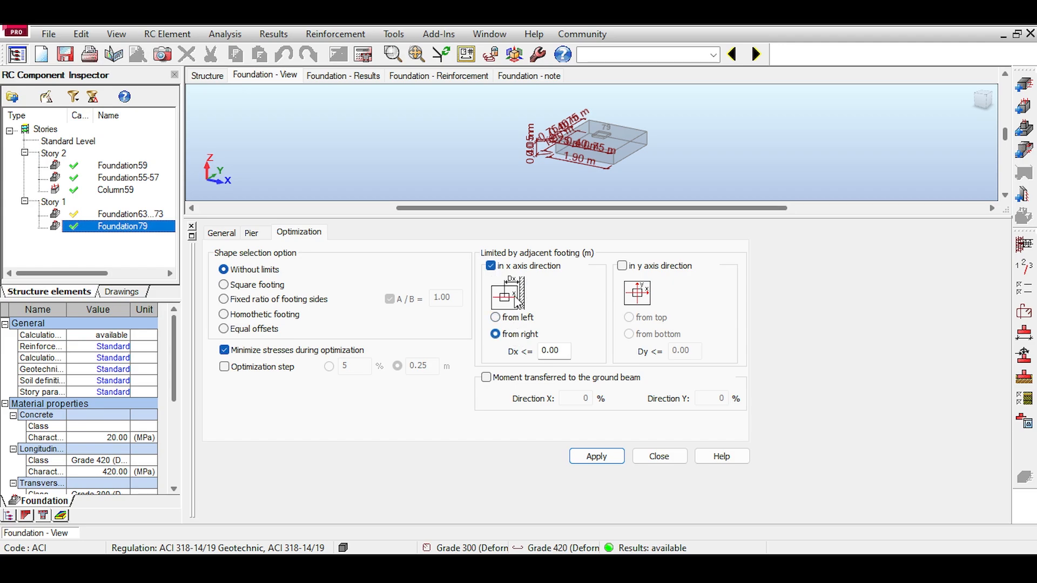
double_click(563, 351)
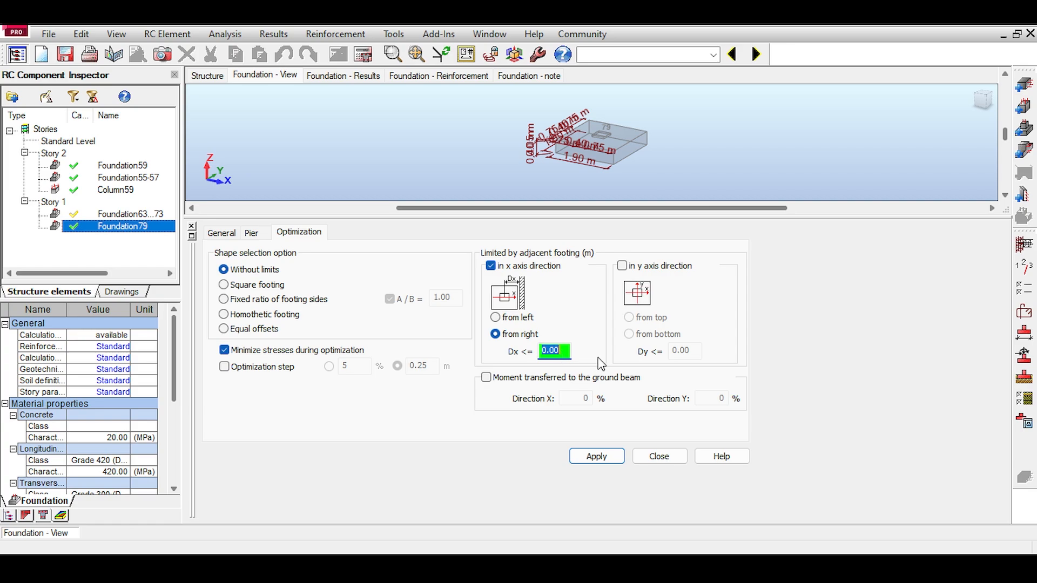
text(0.)
click(597, 456)
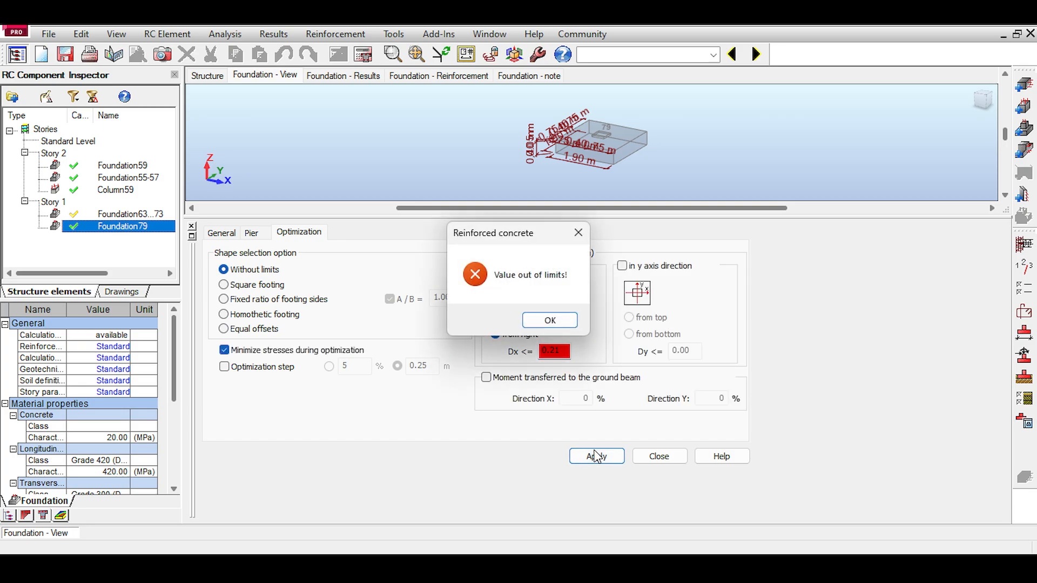
click(550, 320)
- Check Foundation79's basic and pier dimensions against the Dx limit in the optimization options
click(231, 233)
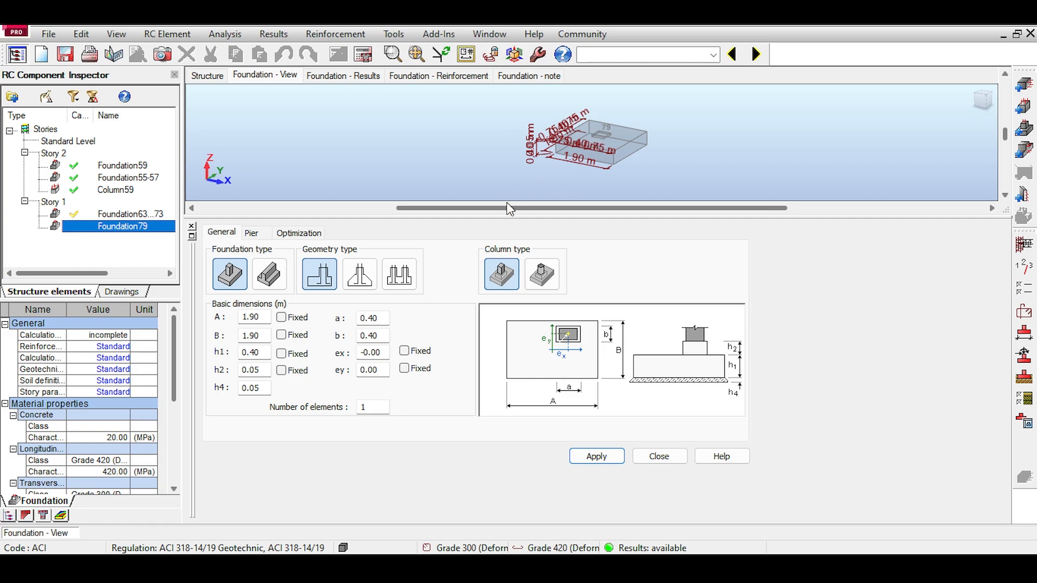
click(314, 233)
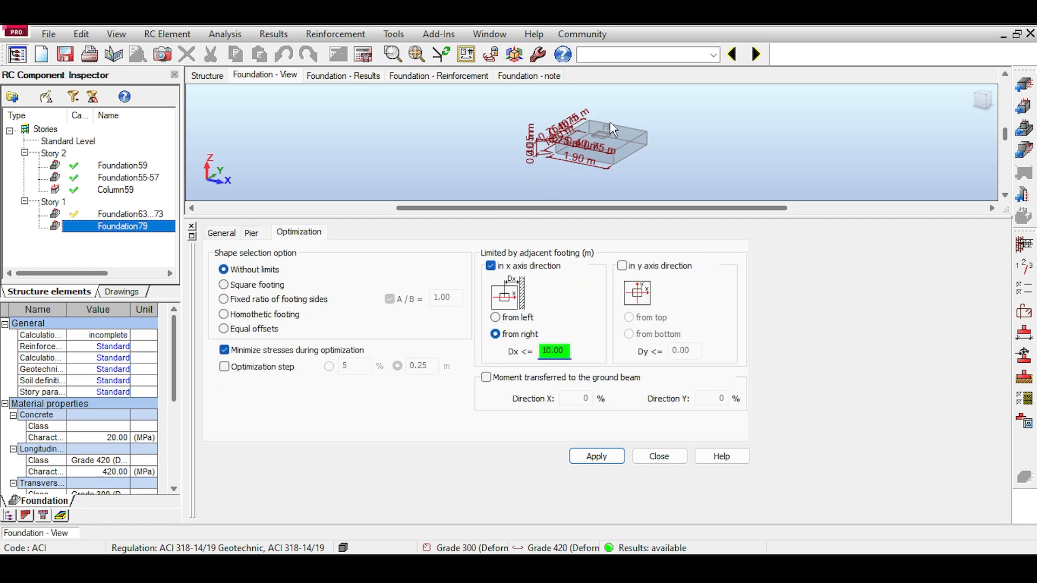
scroll(612, 128, up, 2)
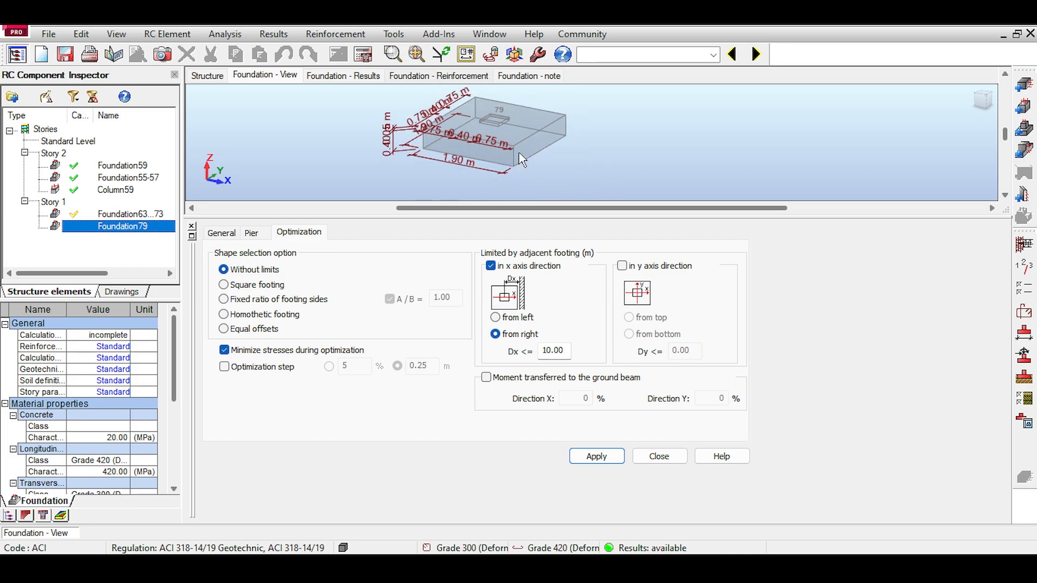
click(552, 351)
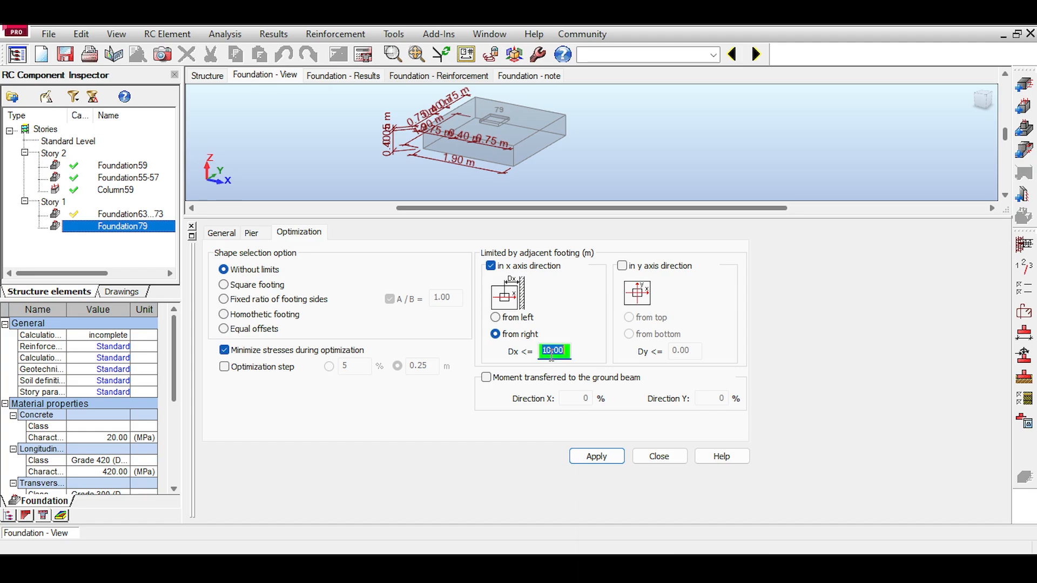
click(222, 233)
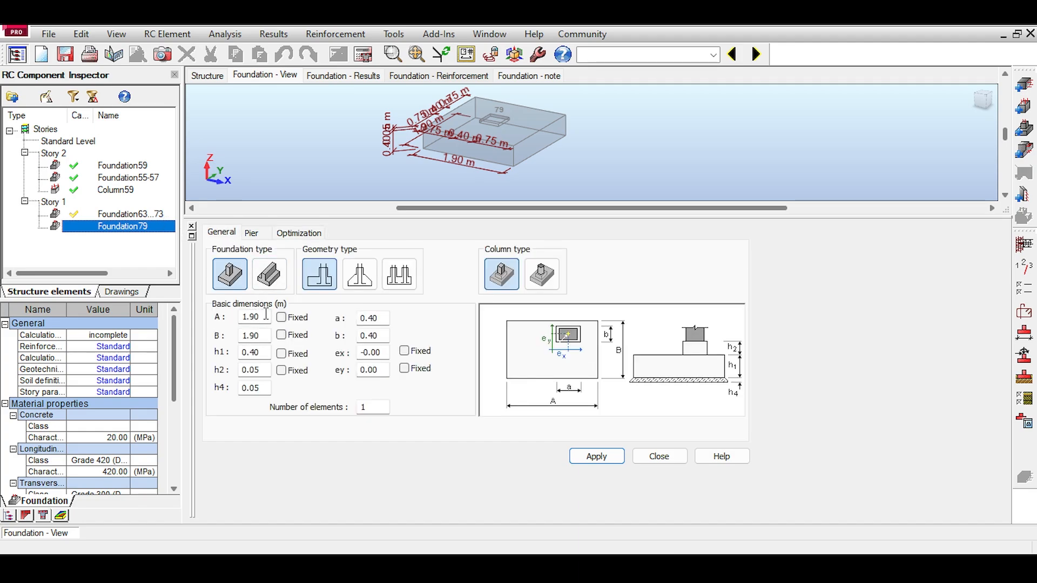
click(251, 233)
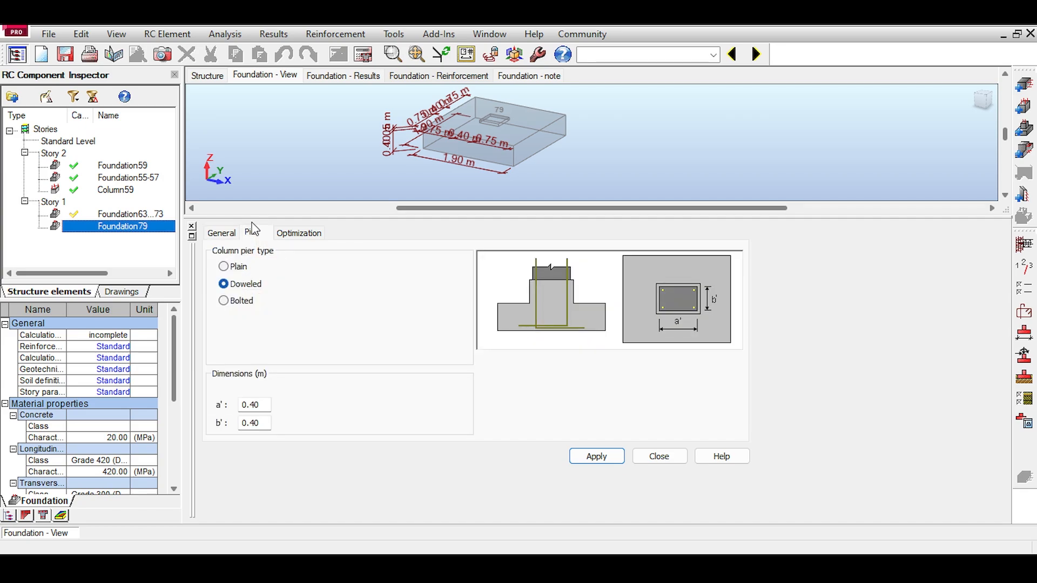
click(299, 232)
- Try a Dx limit of 0.5 m for the adjacent footing and replace it with 0.95 m
text(0.)
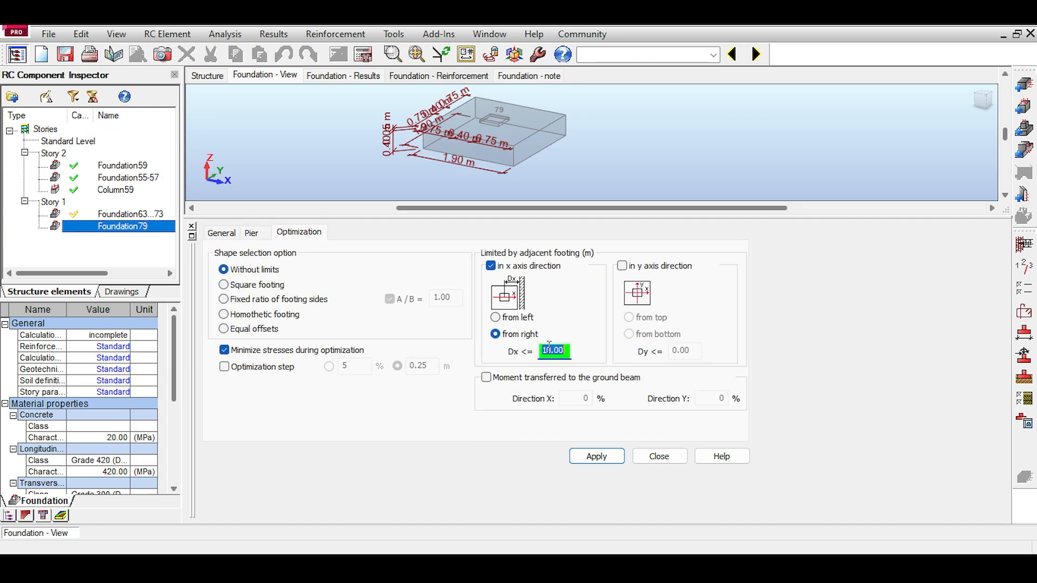
key(Return)
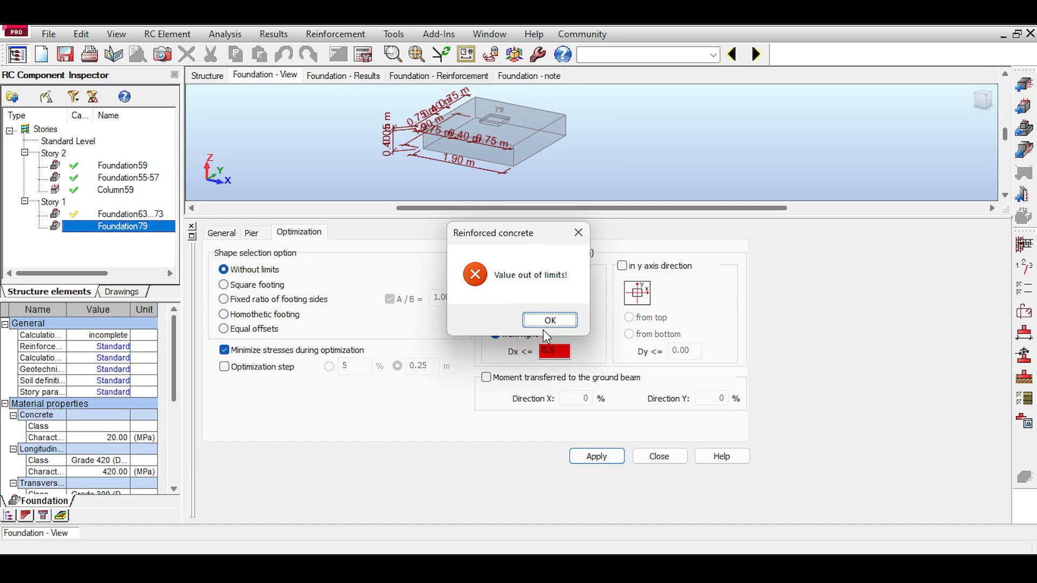
click(548, 320)
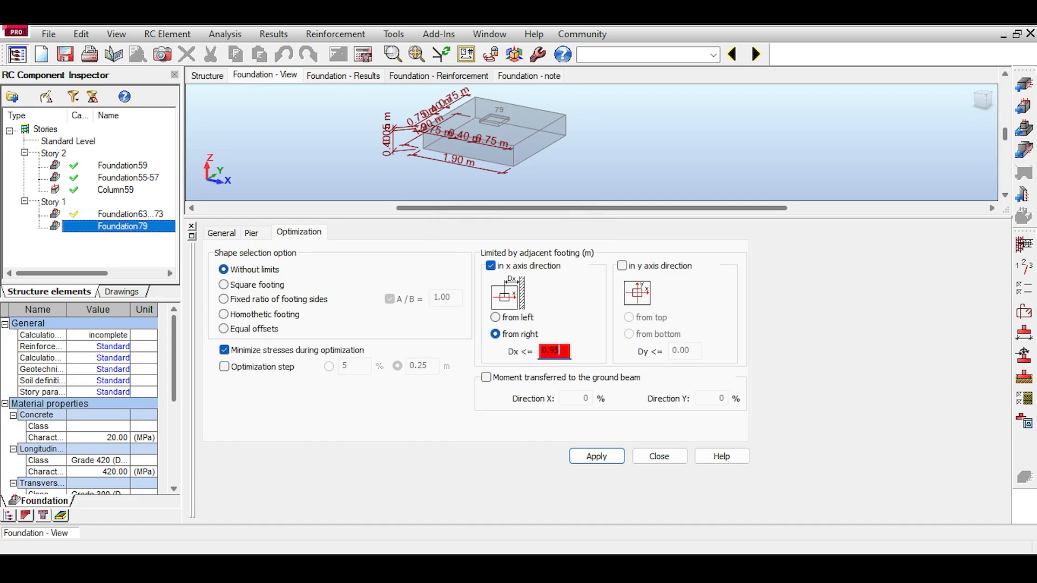
key(Return)
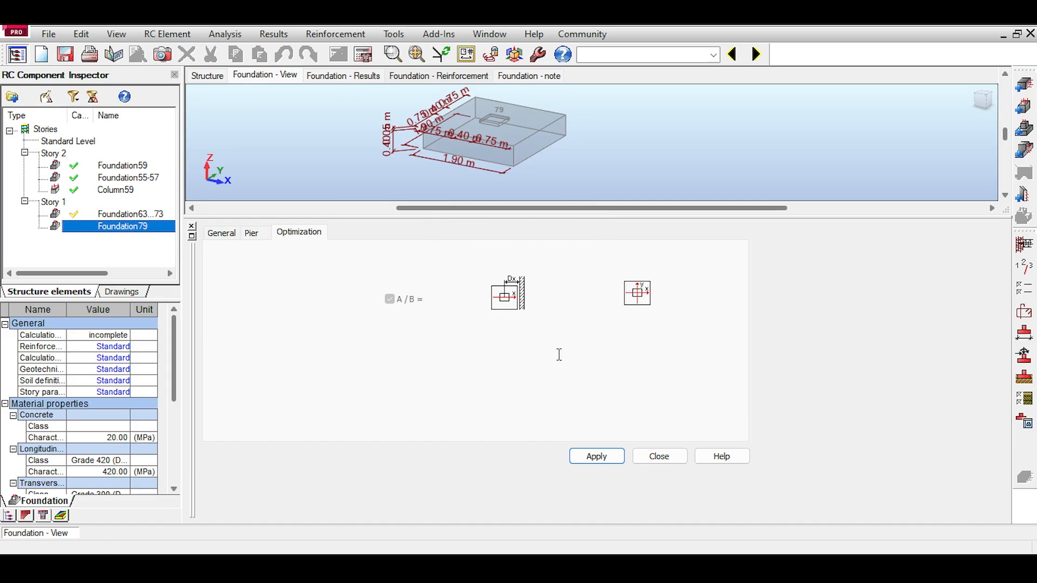
- Show Foundation79 in plan and set its footing dimensions A and B to 0.42 m each
click(983, 100)
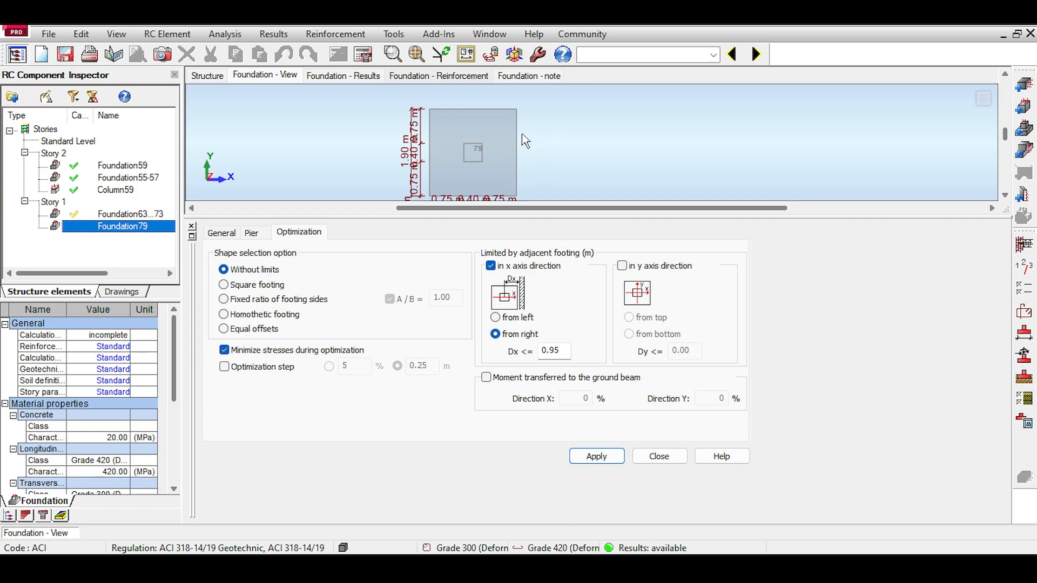
click(222, 231)
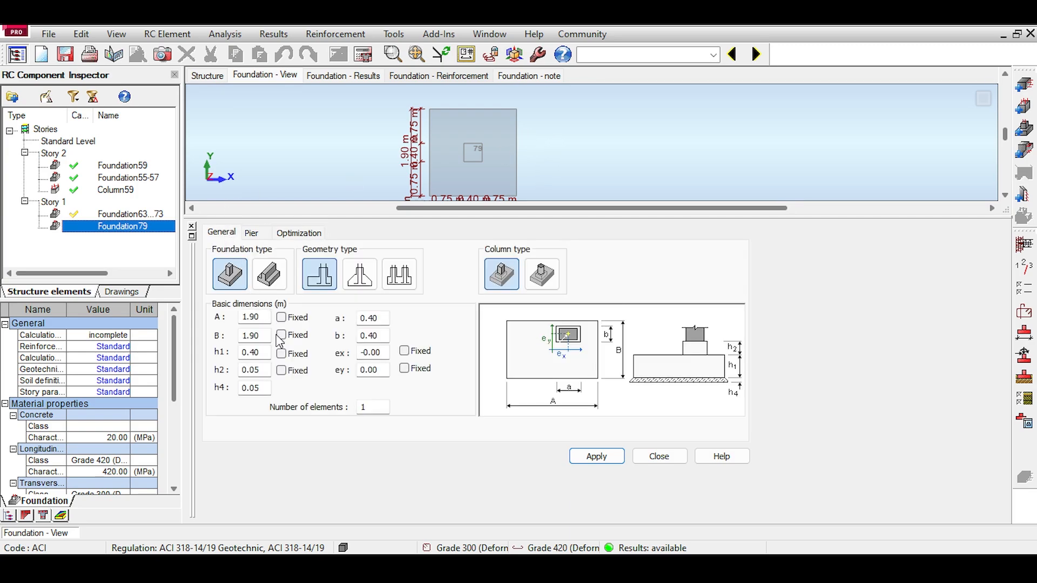
double_click(262, 318)
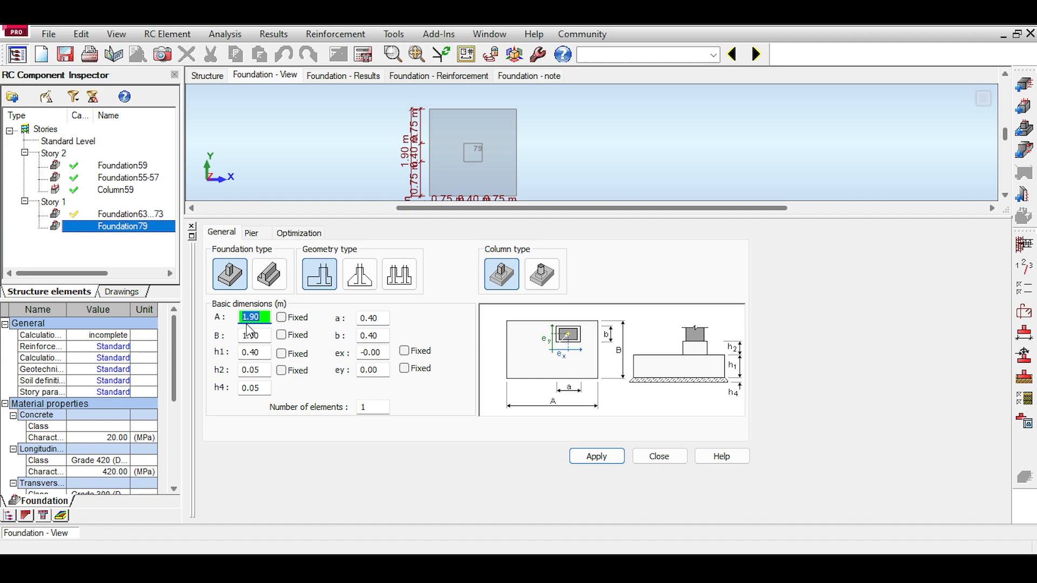
text(0.4)
key(Tab)
key(Tab)
text(0.)
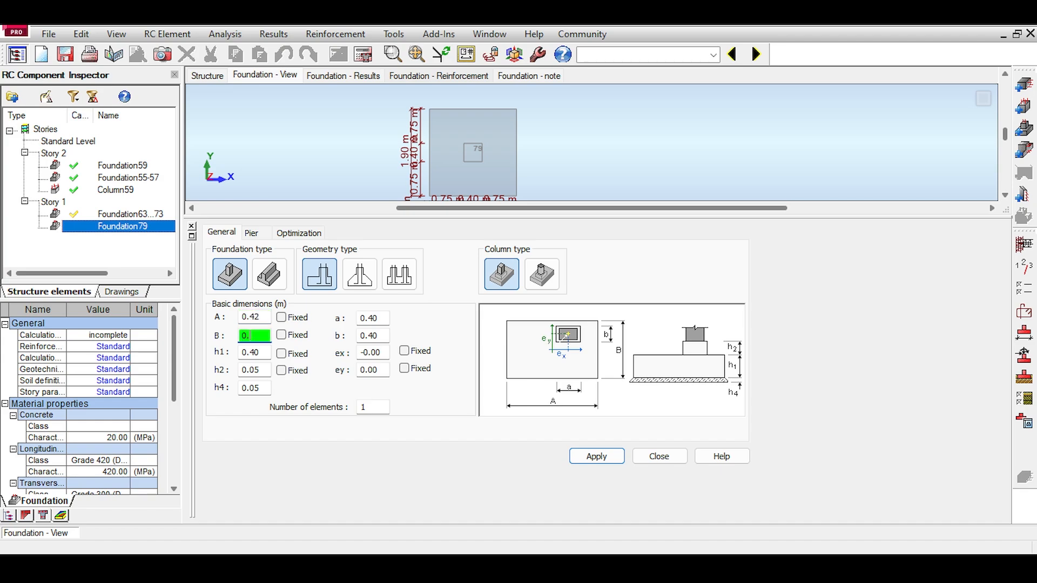
key(Return)
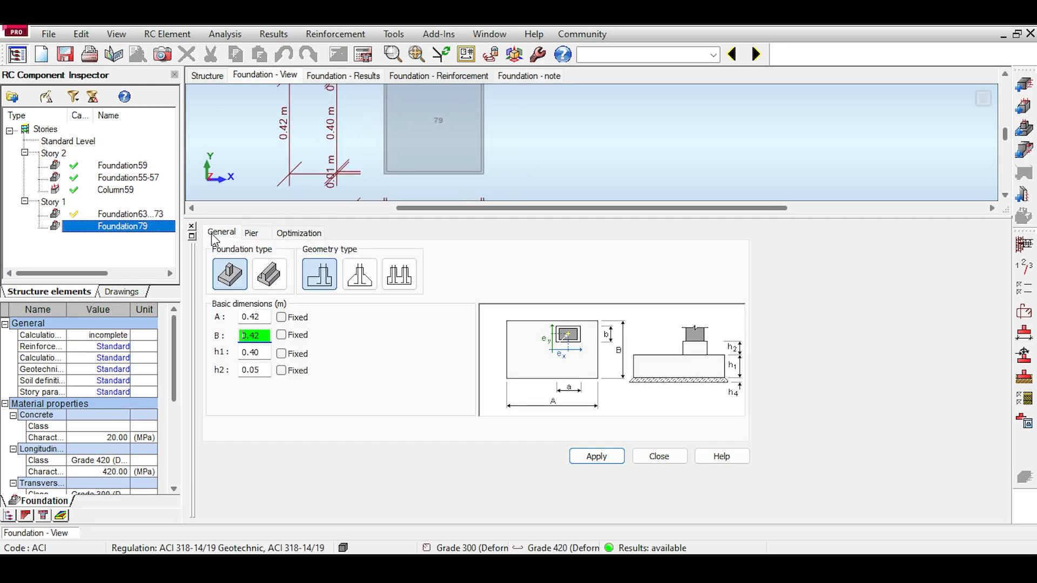
- Enter and apply a new Dx limit from the right for the adjacent footing in the x axis direction
click(305, 234)
double_click(555, 349)
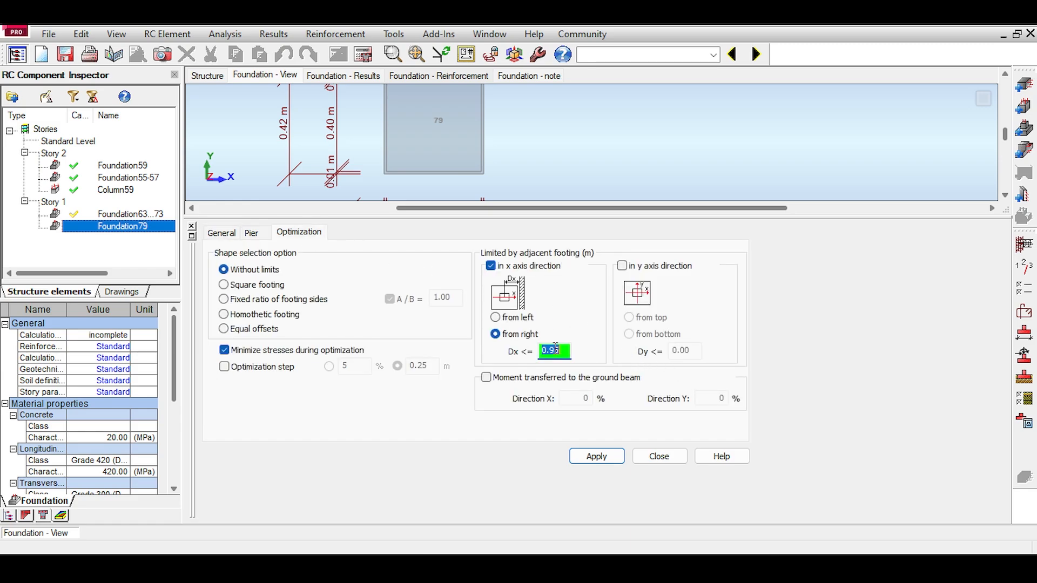
text(0.)
key(Return)
- Calculate Foundation79 without generating drawings or keeping existing reinforcement, and inspect the resulting footing dimensions and column position in plan
click(222, 232)
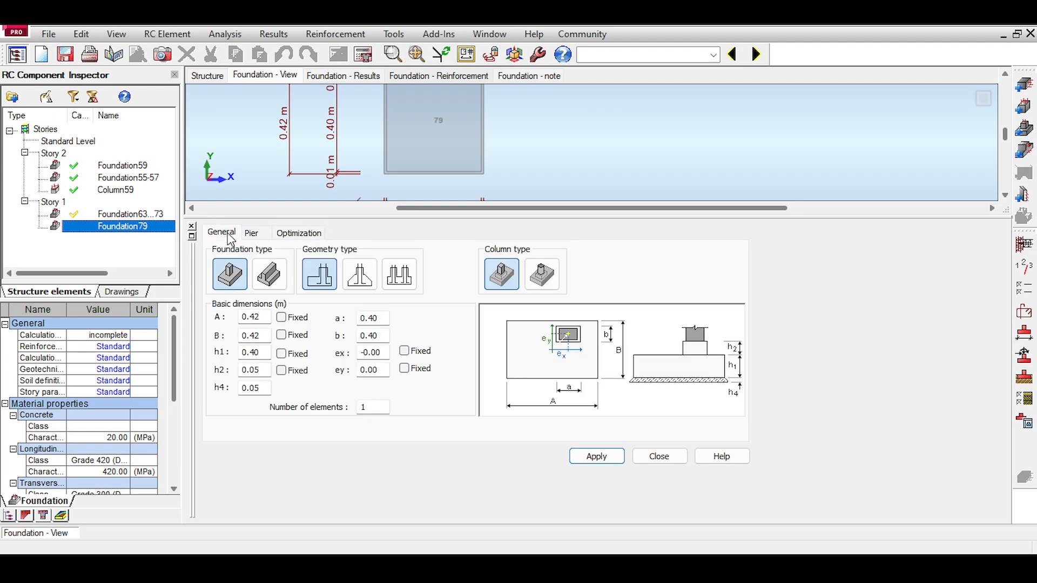
click(364, 54)
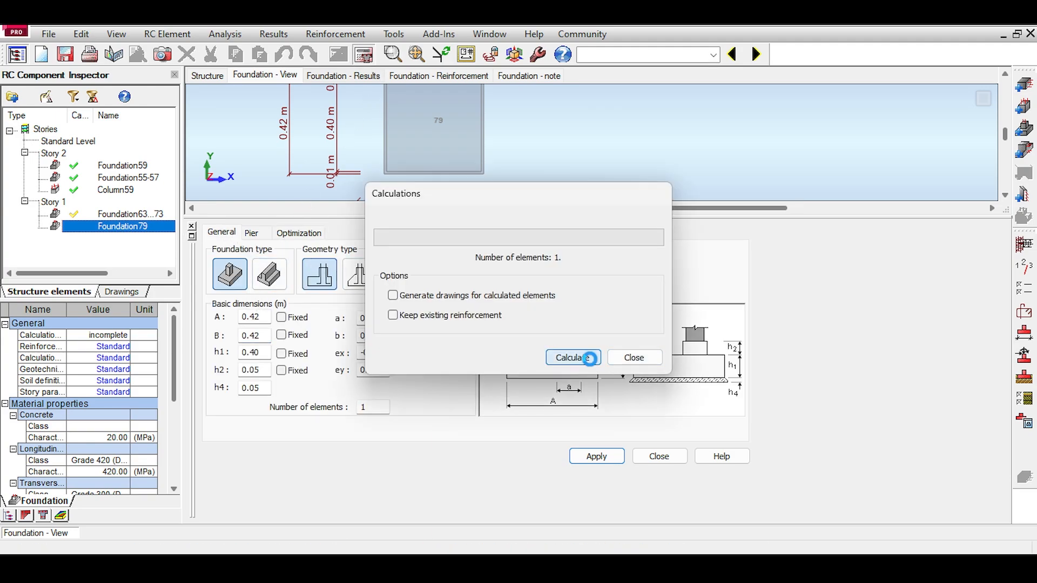
click(589, 358)
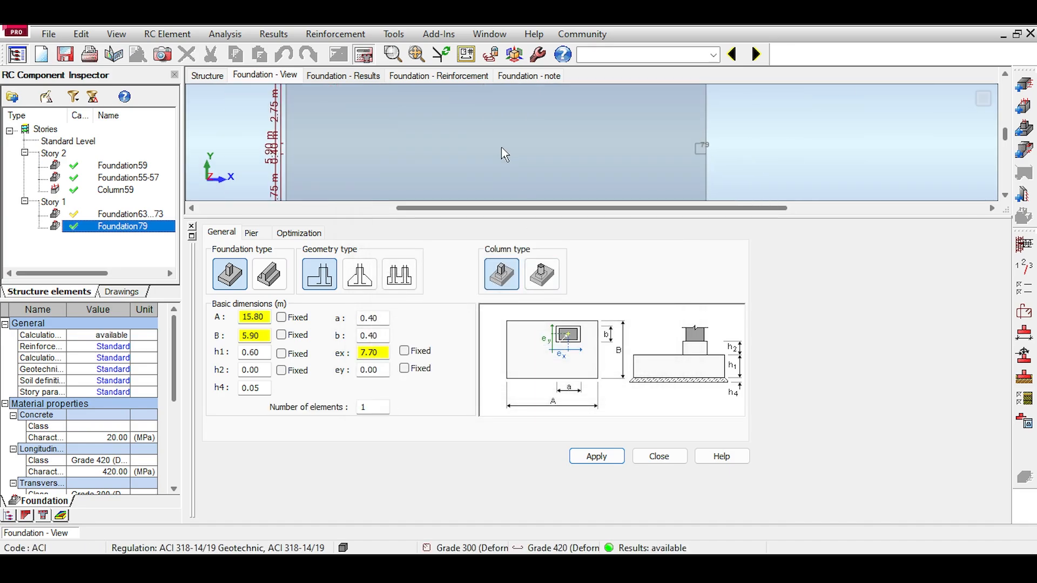
scroll(504, 154, down, 1)
scroll(507, 154, up, 2)
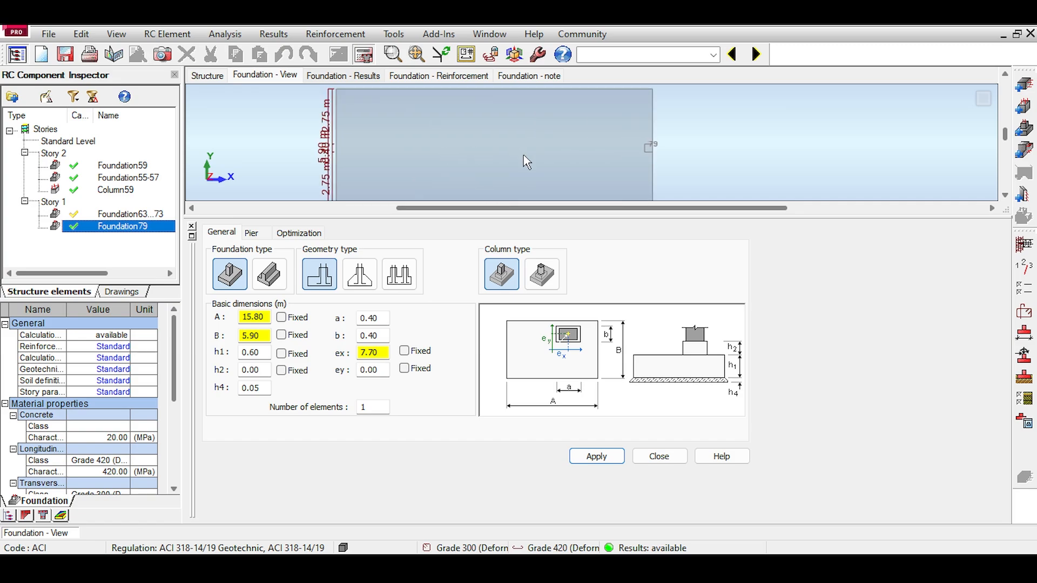
scroll(586, 173, up, 2)
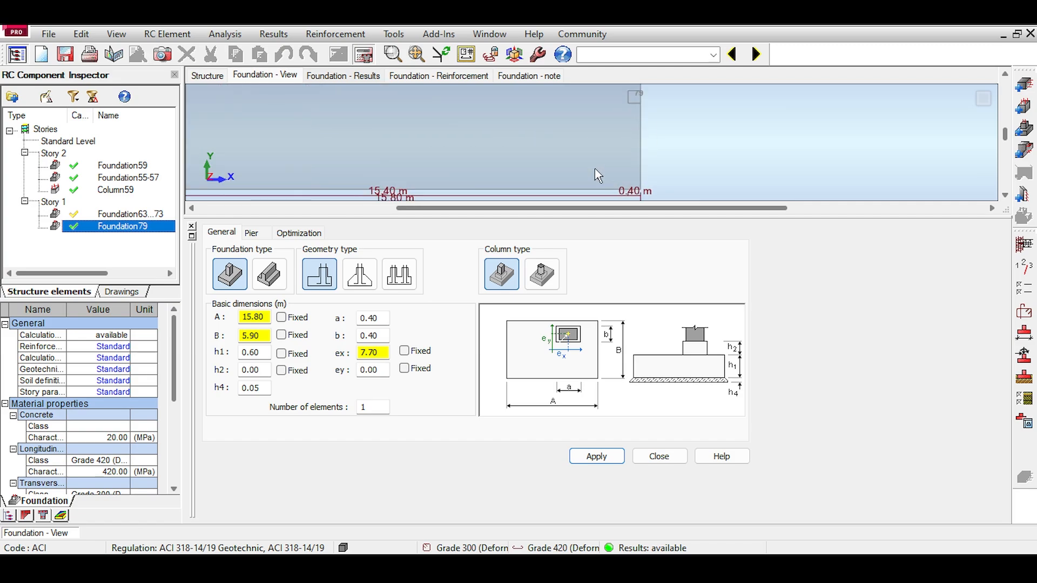
- Compare Foundation79's plan outline and dimensions with its size and position beside the adjacent footing in the 3D structure model
scroll(598, 169, down, 3)
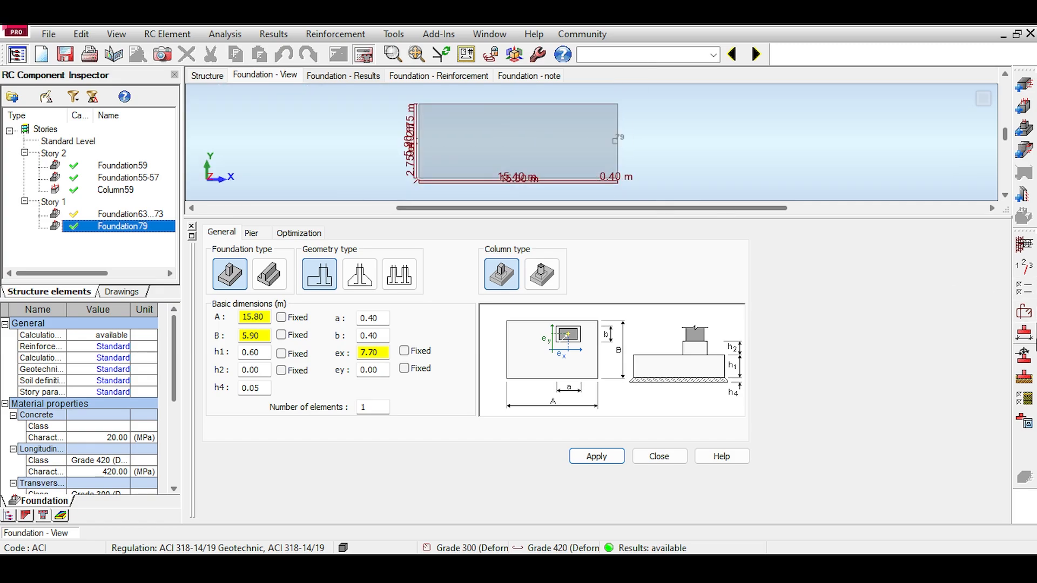
click(357, 75)
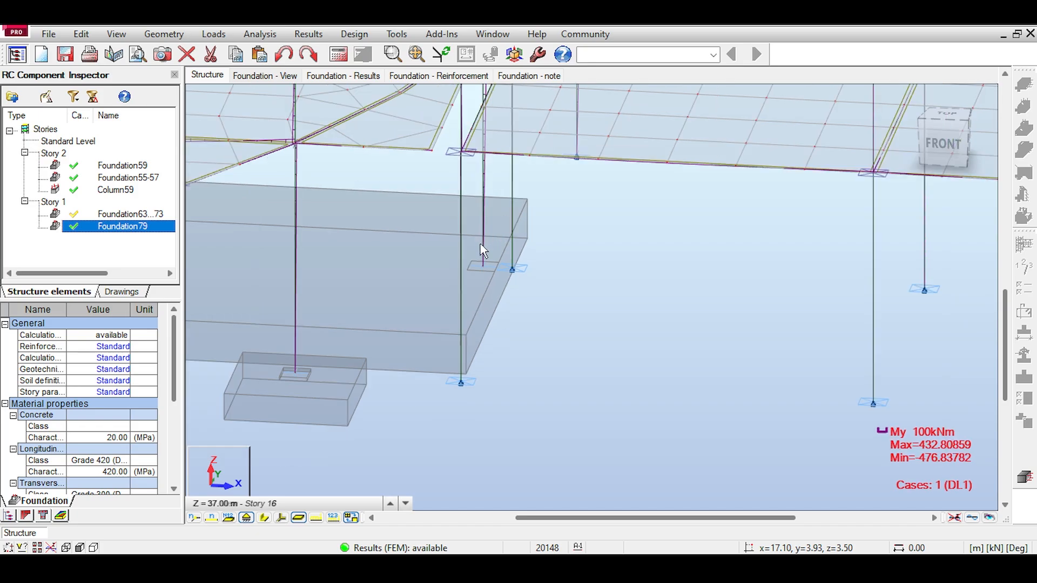
scroll(459, 259, down, 3)
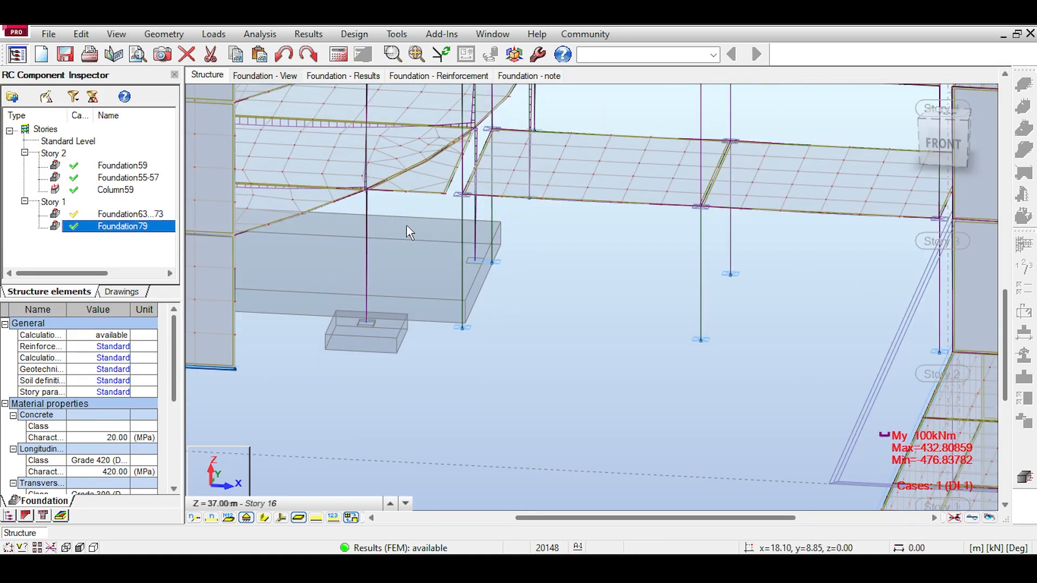
scroll(380, 210, up, 1)
middle_drag(380, 211, 513, 191)
click(324, 76)
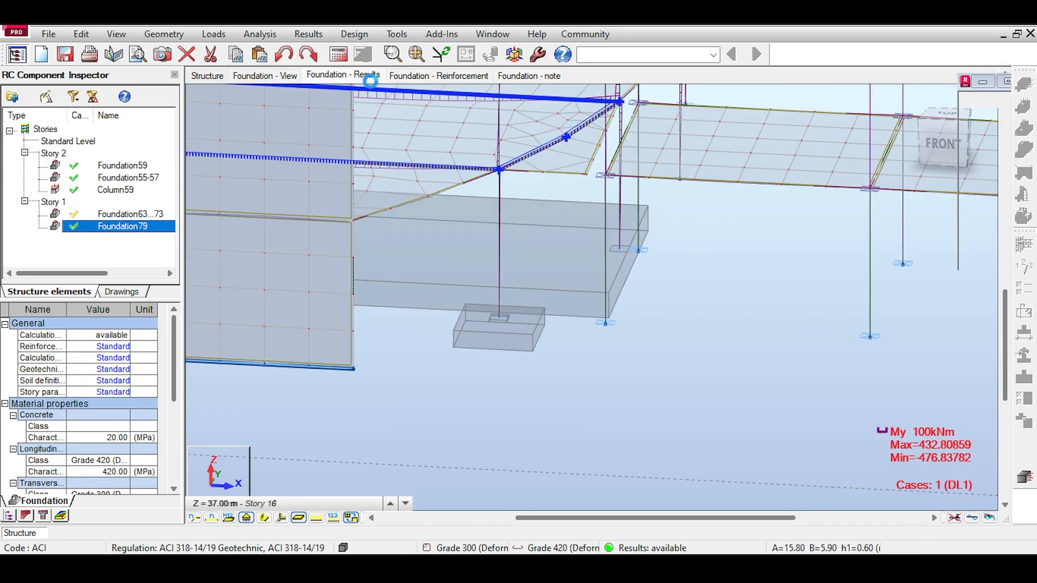
click(266, 77)
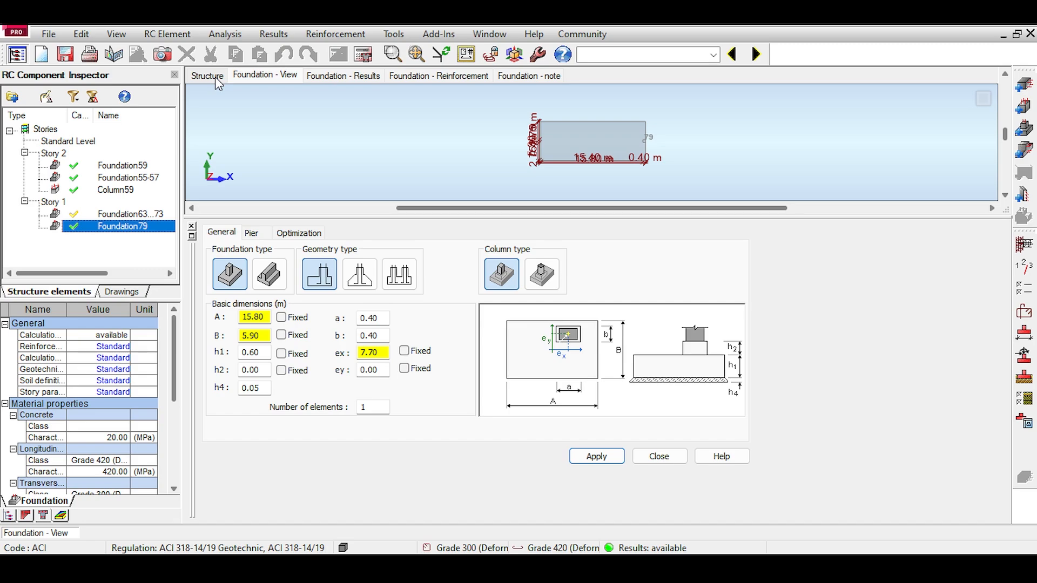
click(208, 76)
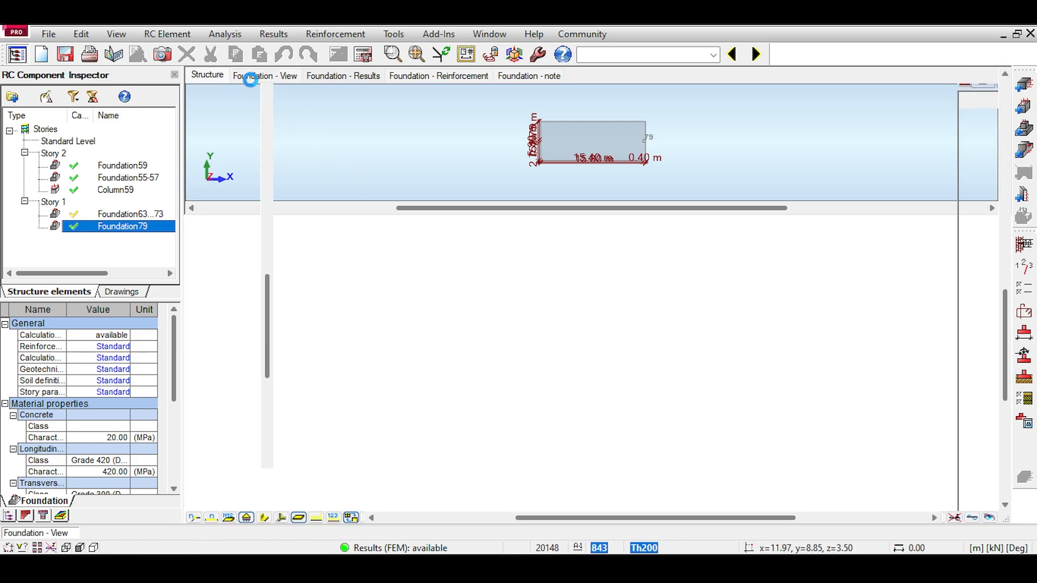
click(251, 80)
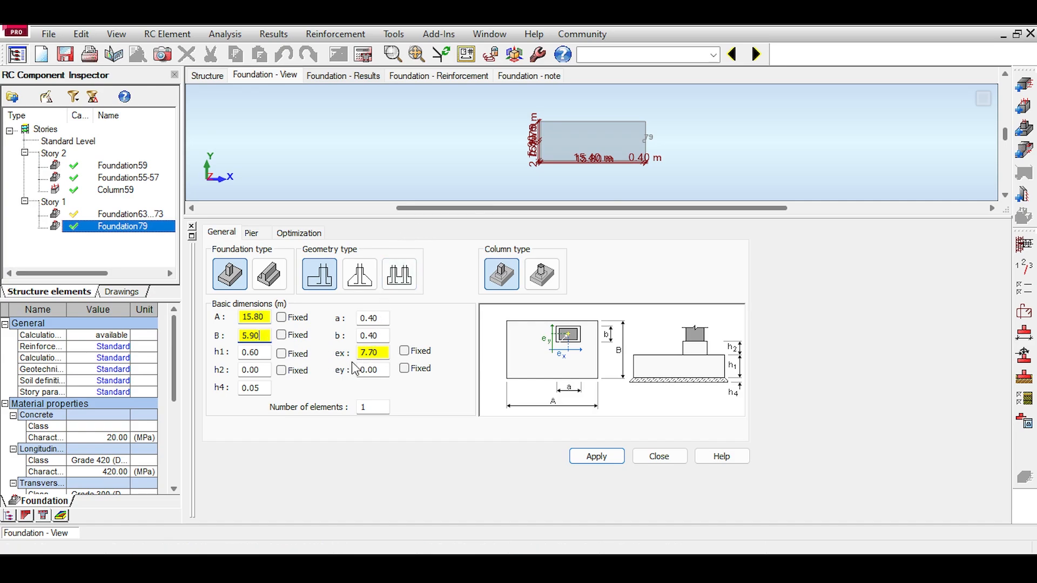
- Review the soil definition and backfill parameters assigned to Foundation79 without changing them
click(376, 355)
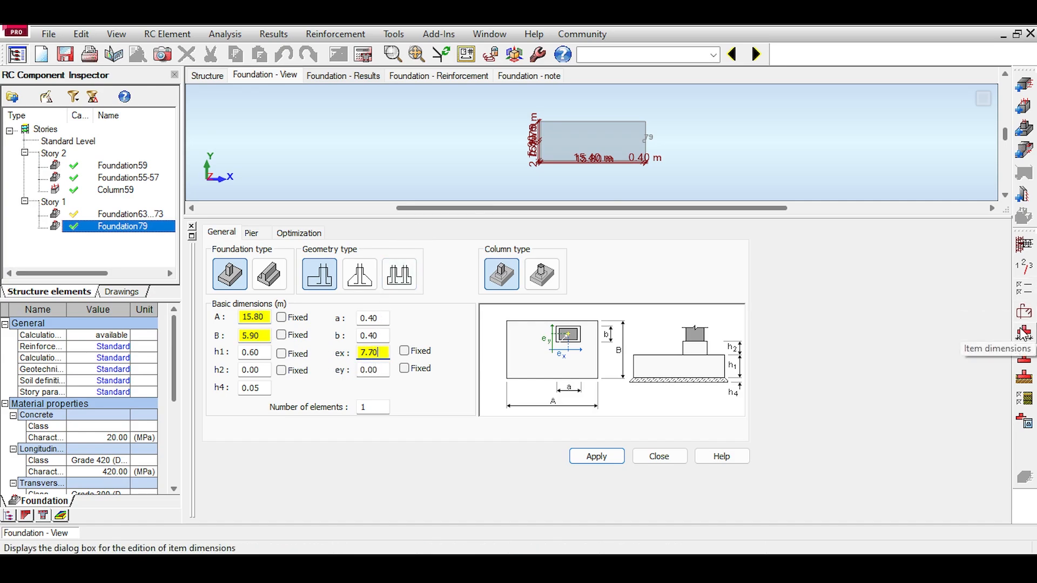
click(1024, 377)
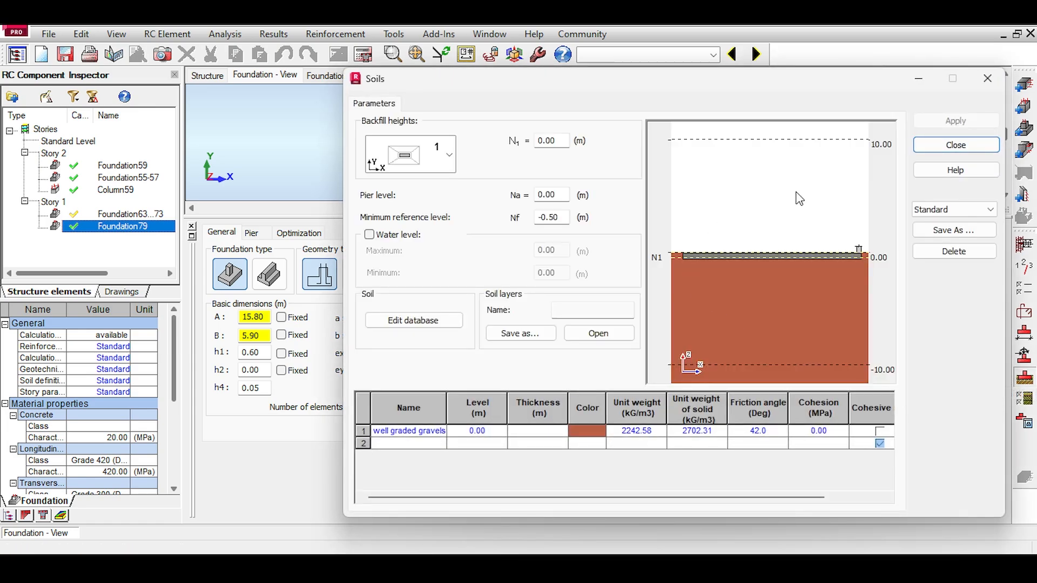
click(987, 79)
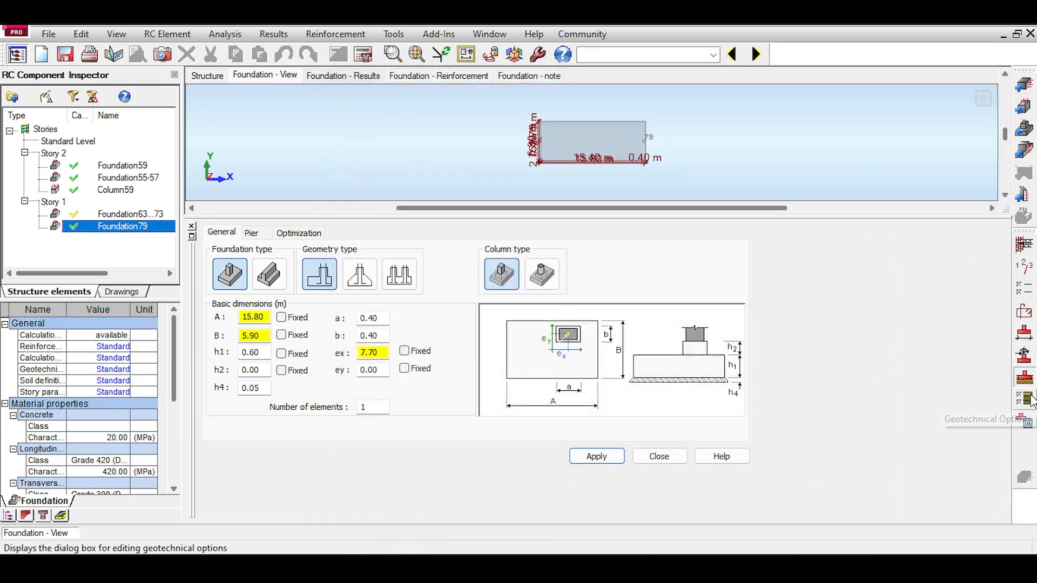
- Disable the contact surface check and the contact surface check for wind or seismic loads in the geotechnical options
click(1024, 420)
drag(464, 203, 397, 67)
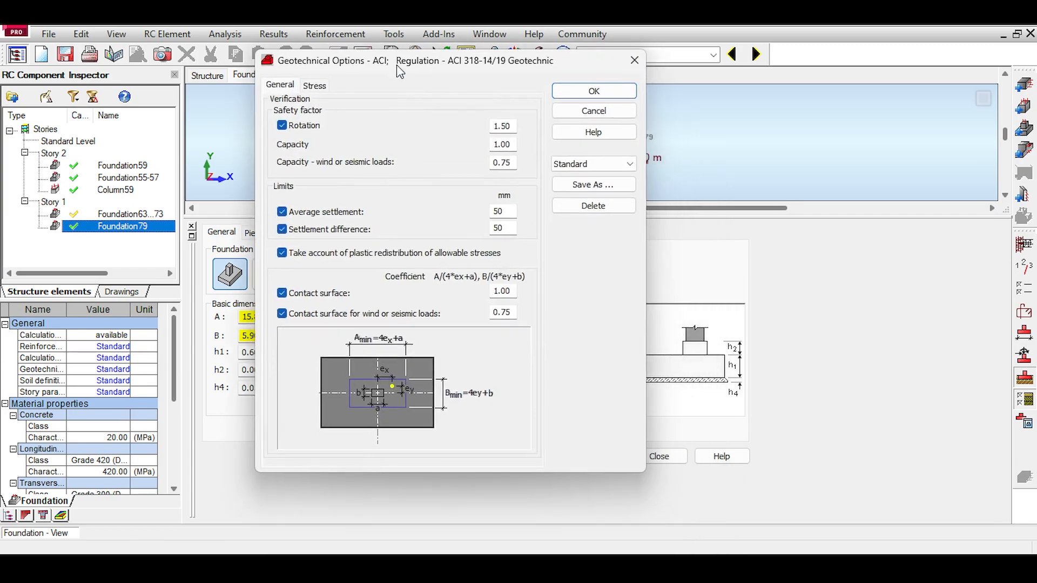
click(327, 293)
click(326, 314)
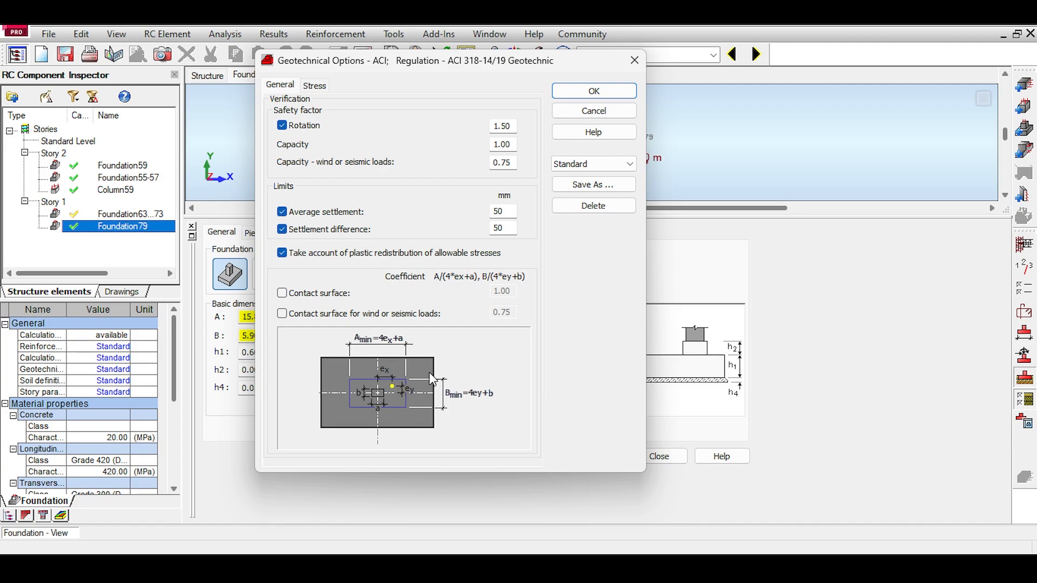
click(594, 91)
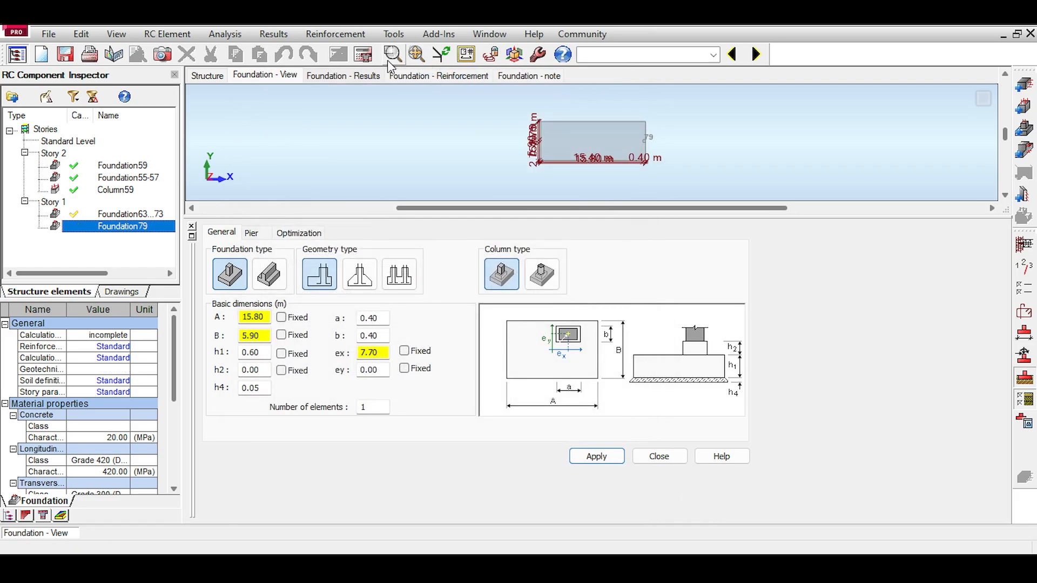
- Recalculate Foundation79 with the revised geotechnical options and inspect its plan dimensions and design results
click(362, 56)
click(575, 360)
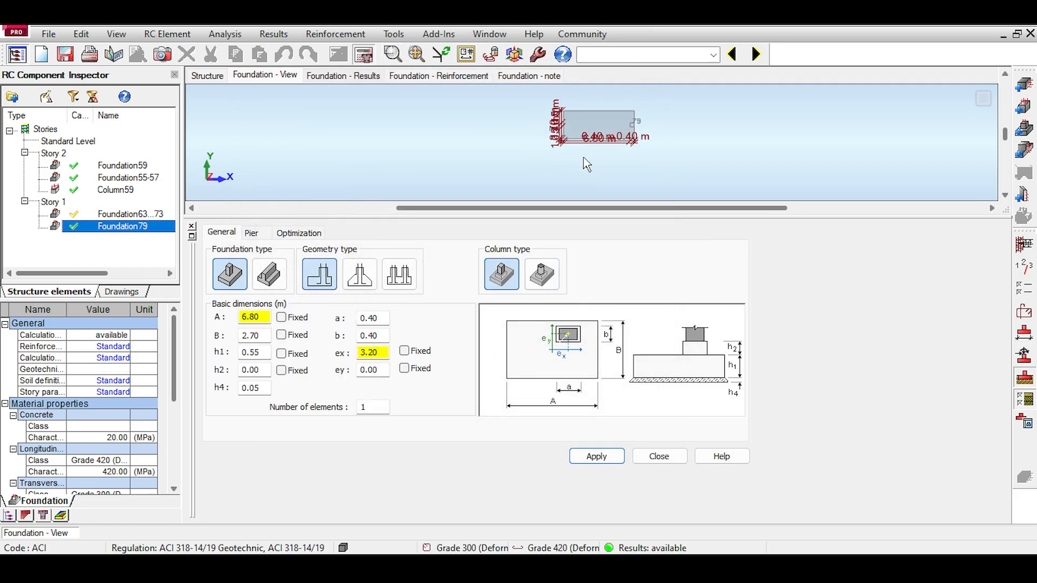
middle_drag(623, 132, 616, 166)
scroll(665, 176, up, 3)
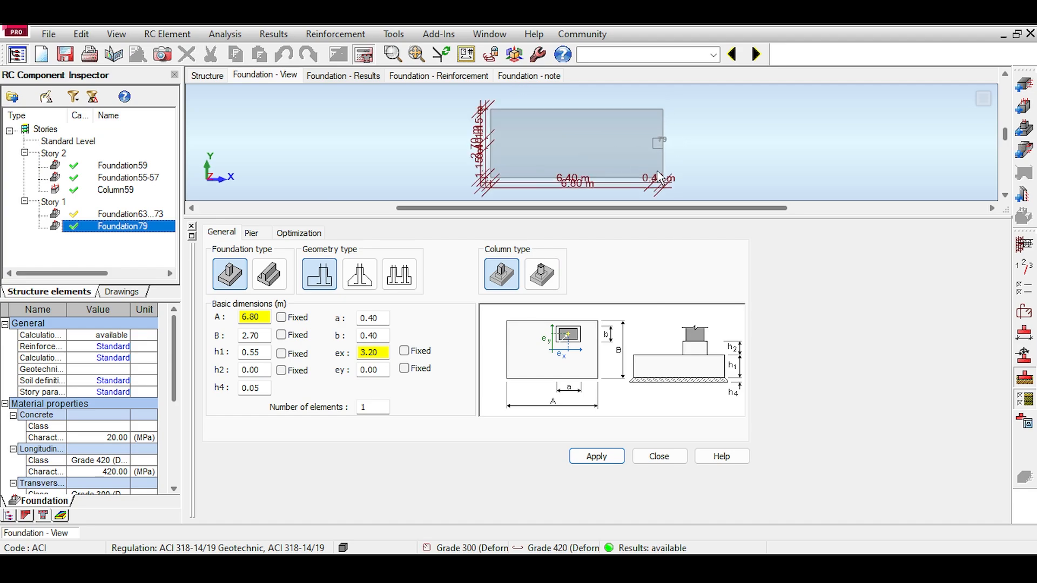
scroll(665, 171, down, 2)
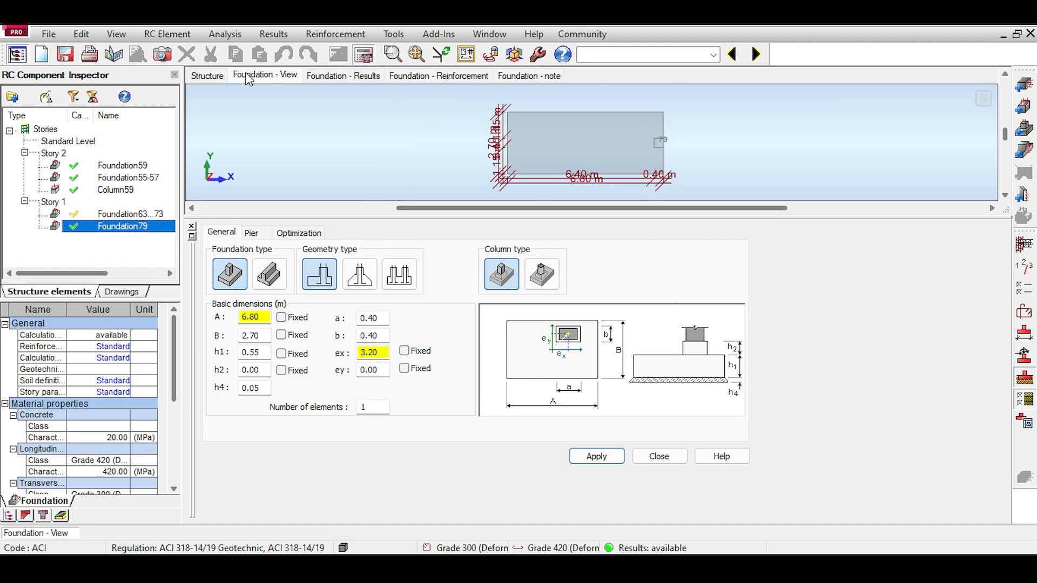
click(435, 78)
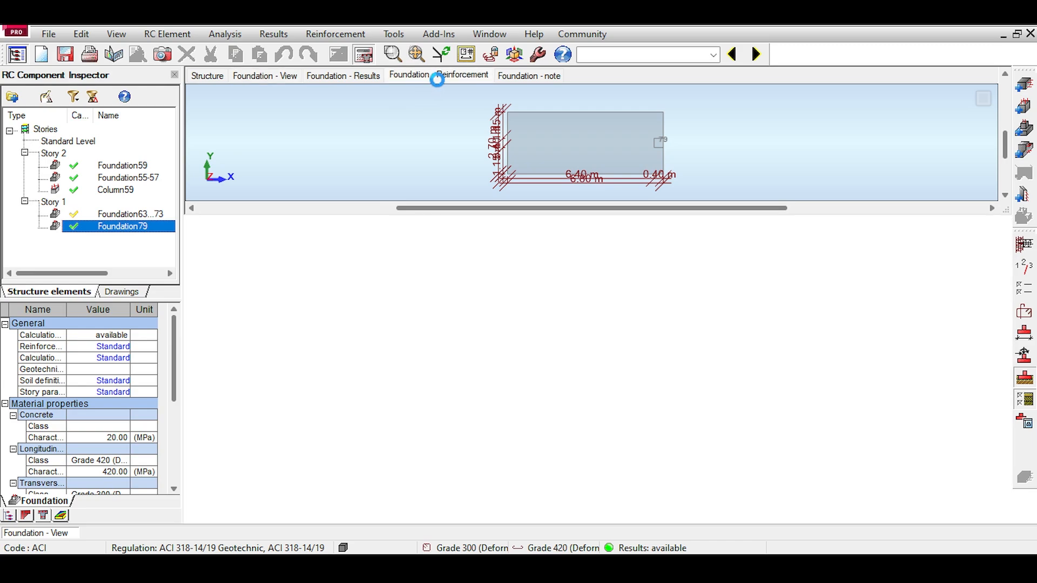
click(357, 75)
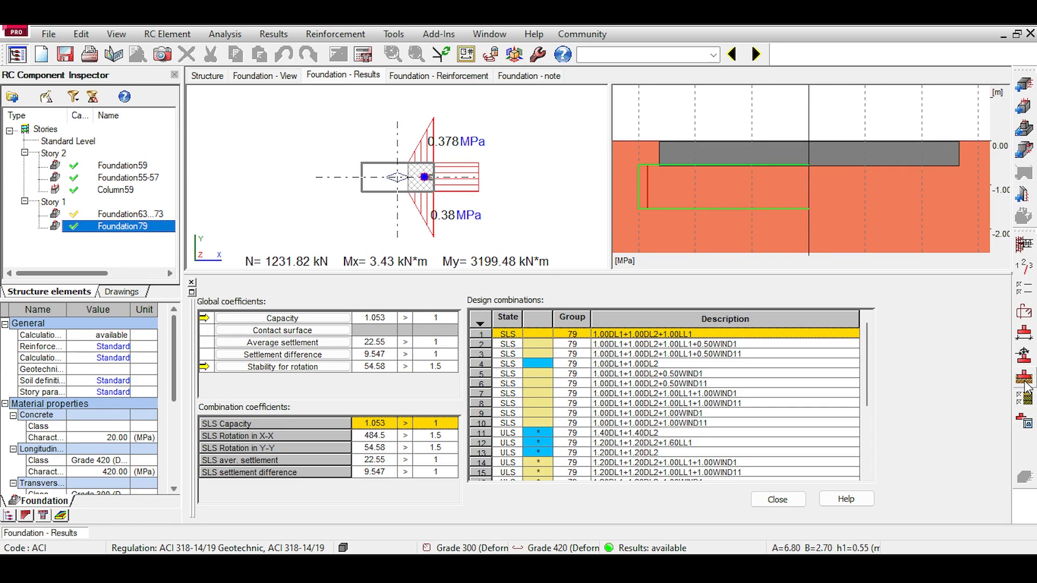
- Change the stress setting in Foundation79's geotechnical options and accept it
click(1026, 401)
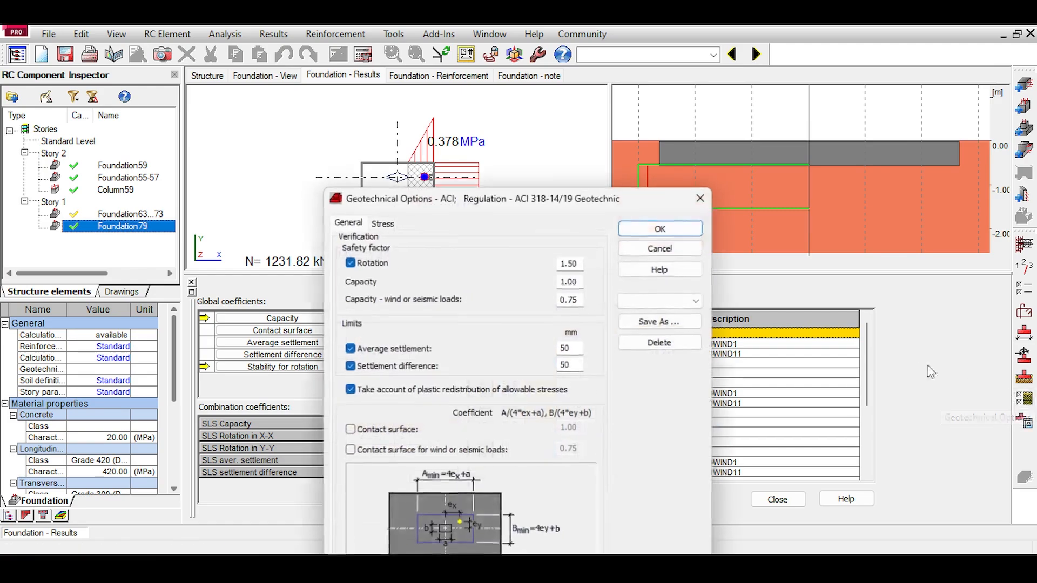
click(384, 225)
click(348, 251)
click(661, 231)
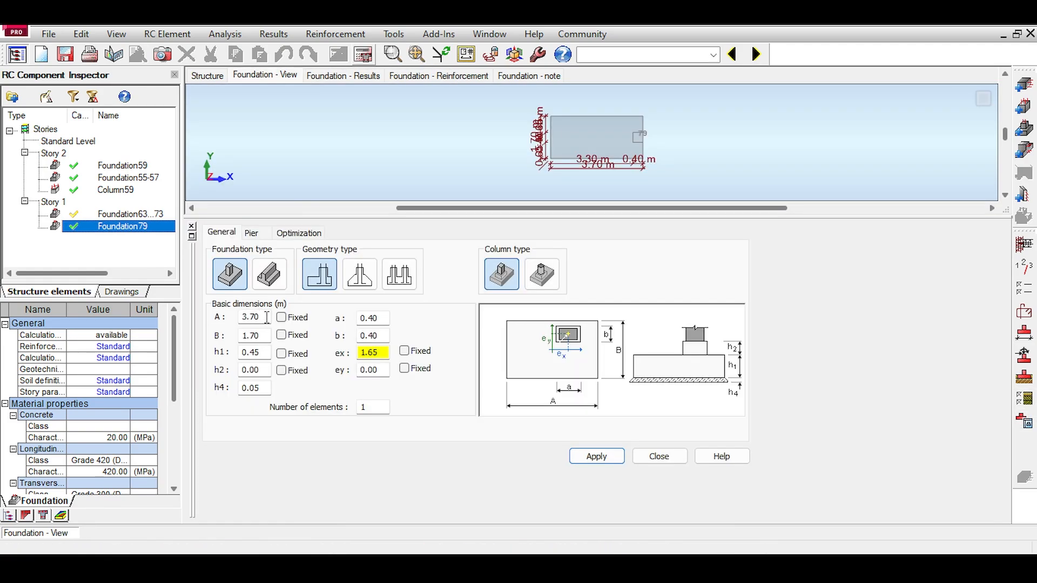
- Examine the recalculated Foundation79 in the 3D structure model, including its column, the adjacent footing and the supports around it
click(208, 76)
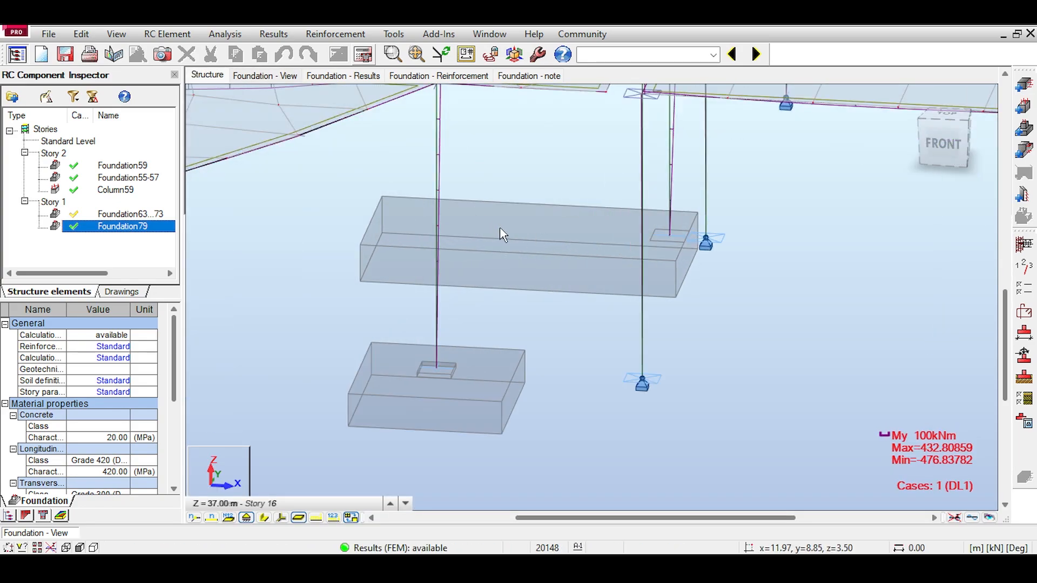
scroll(500, 235, down, 2)
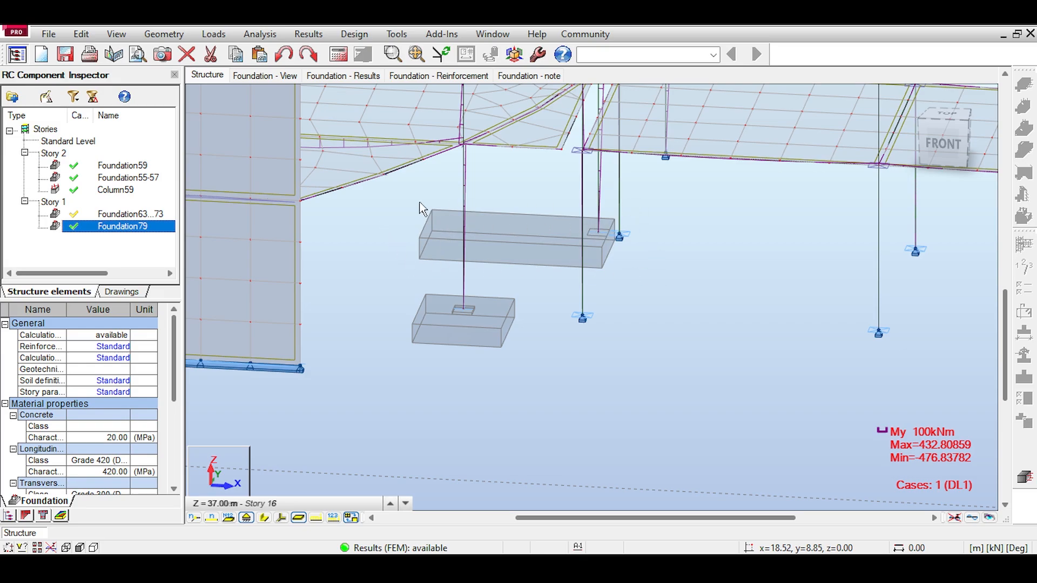
scroll(535, 219, down, 3)
middle_drag(510, 203, 579, 217)
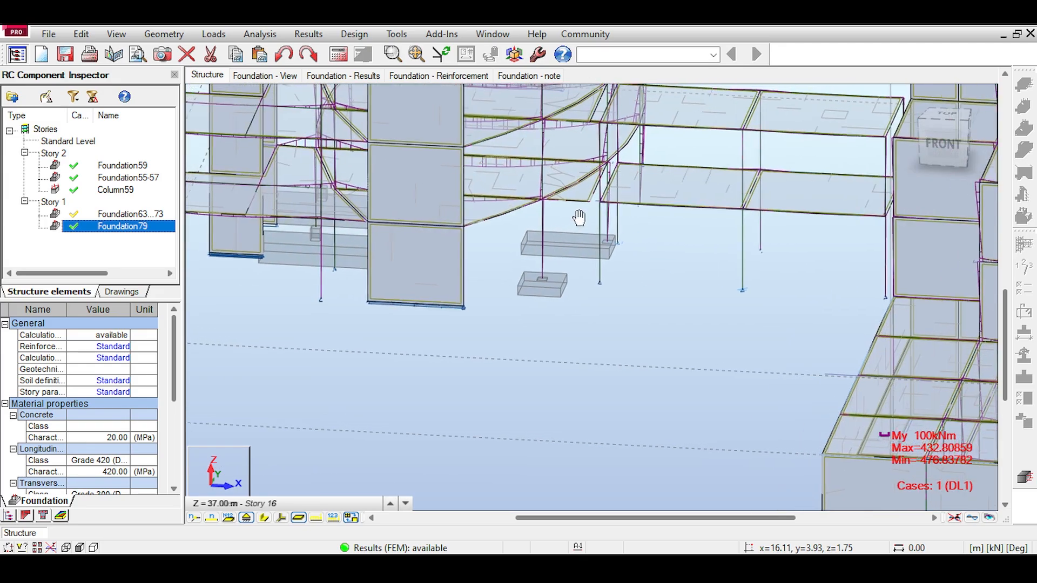
scroll(608, 247, up, 1)
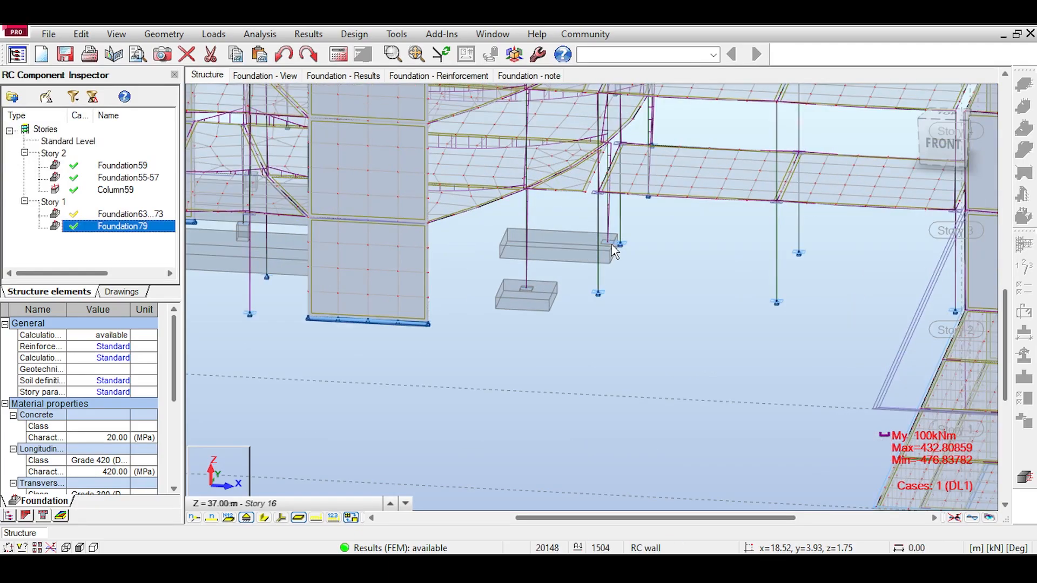
scroll(604, 249, up, 1)
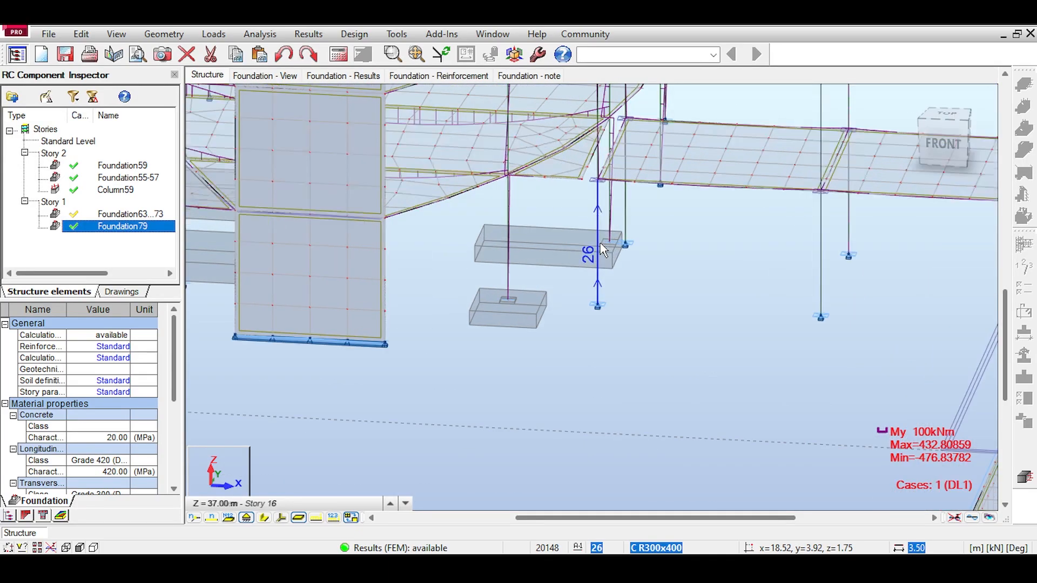
scroll(603, 249, down, 3)
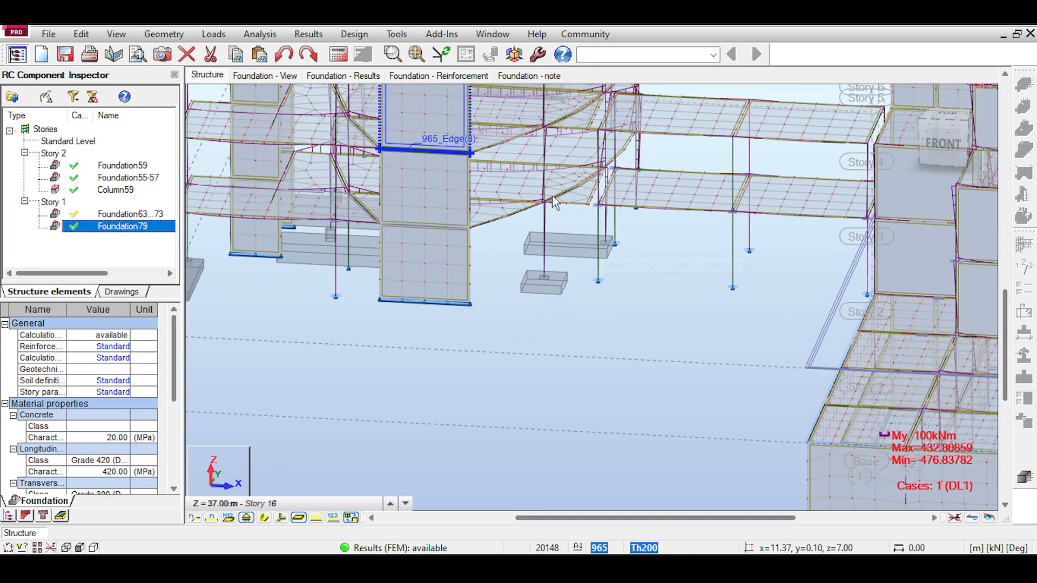
scroll(662, 271, up, 1)
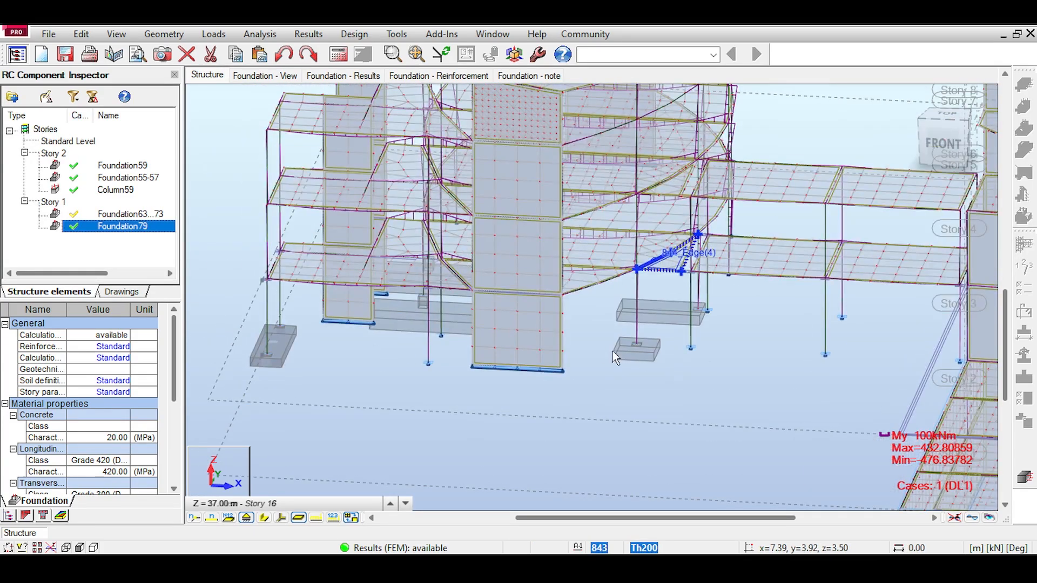
scroll(664, 362, up, 1)
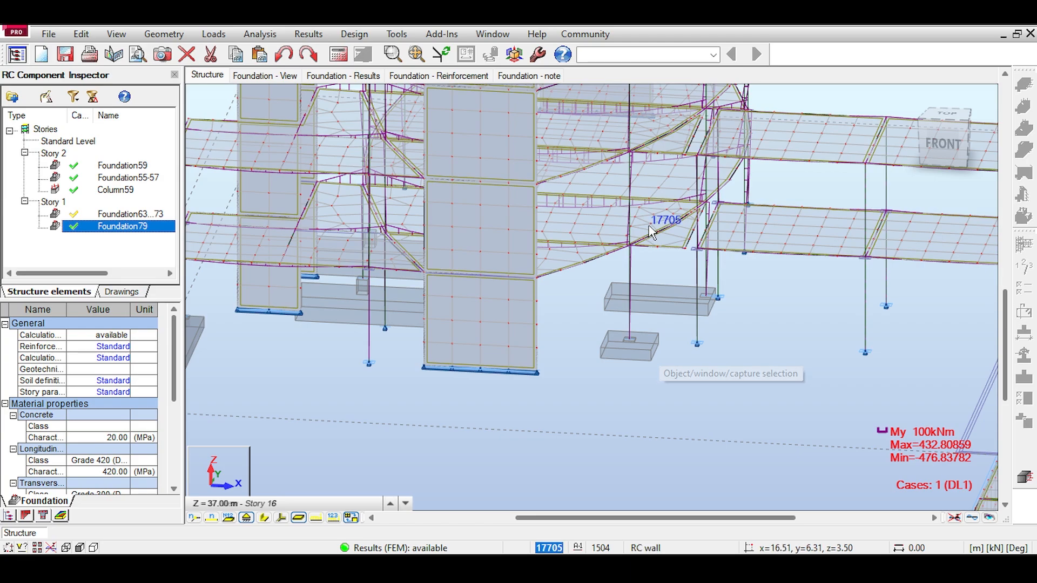
scroll(681, 301, up, 2)
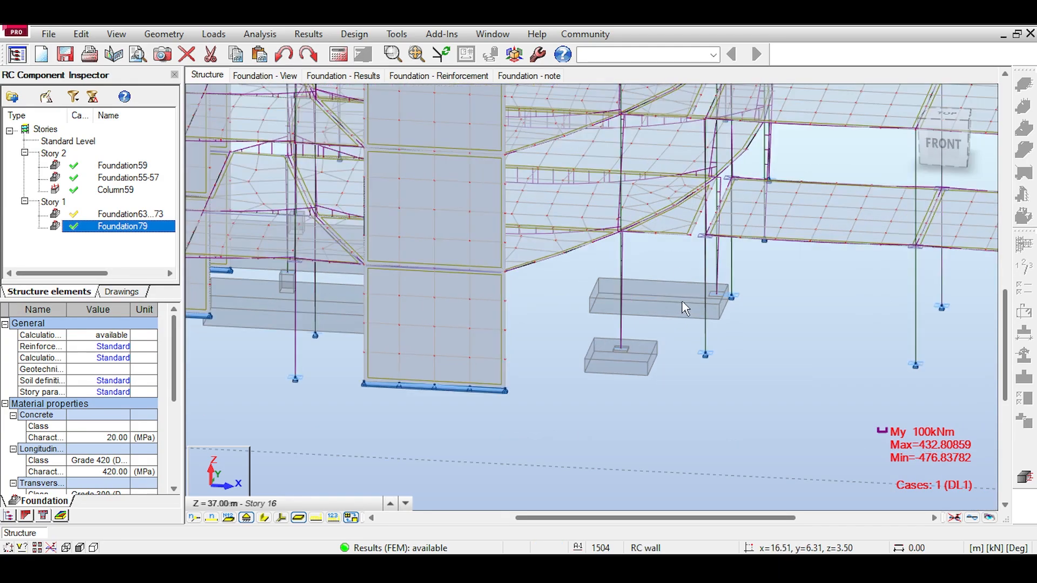
scroll(727, 296, up, 1)
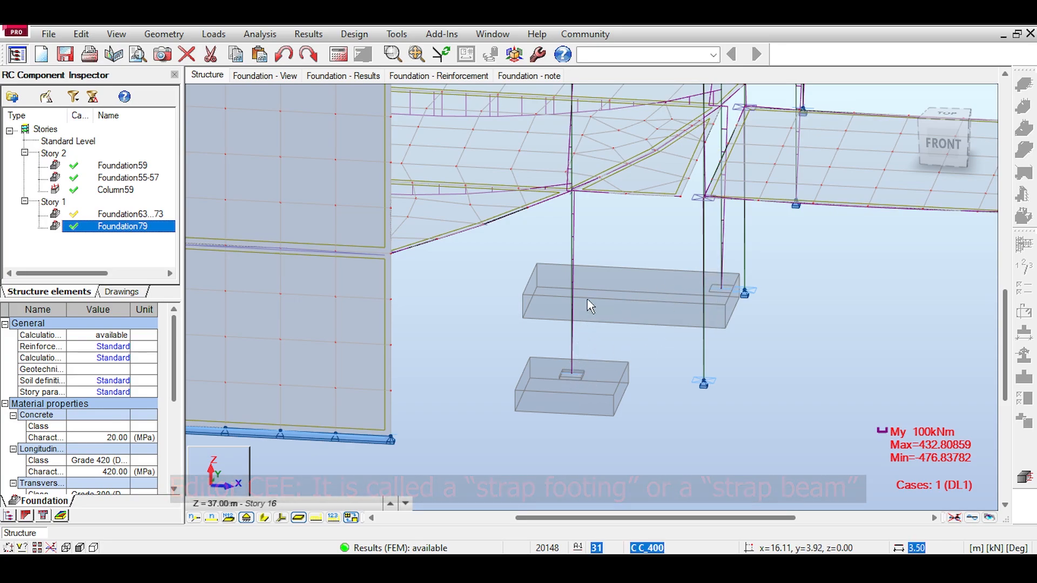
scroll(604, 292, down, 2)
scroll(604, 285, down, 1)
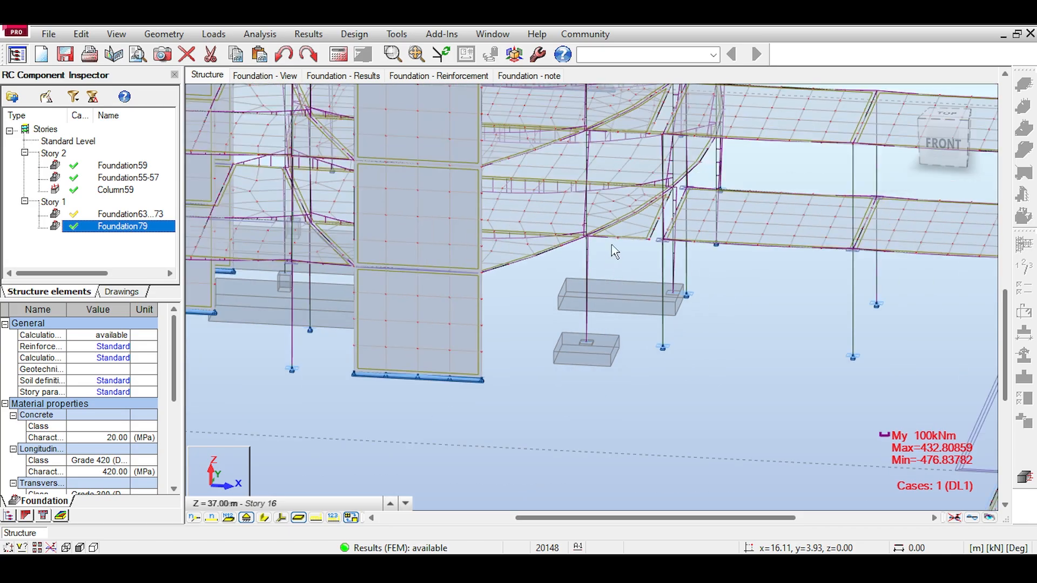
scroll(574, 279, down, 1)
scroll(573, 279, down, 2)
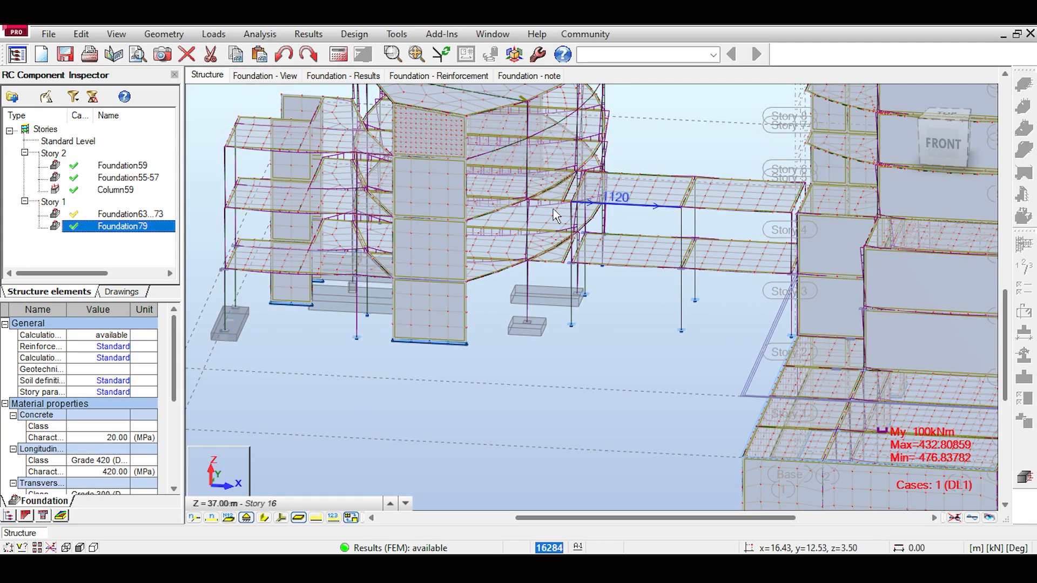
scroll(556, 217, down, 1)
scroll(456, 236, down, 1)
mouse_move(457, 236)
middle_down()
mouse_move(340, 198)
mouse_move(454, 231)
middle_up()
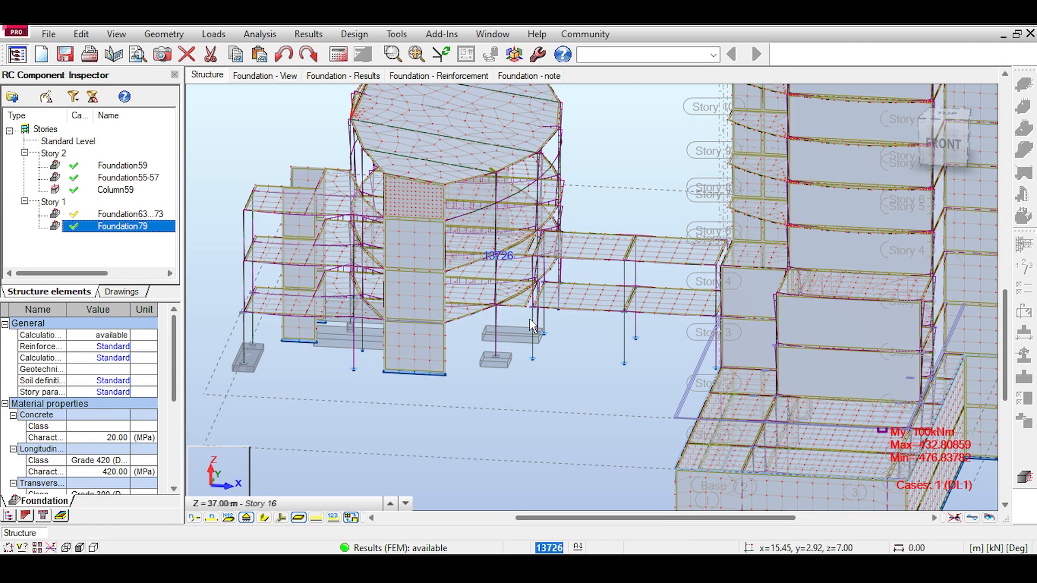
scroll(521, 336, up, 1)
scroll(516, 353, up, 1)
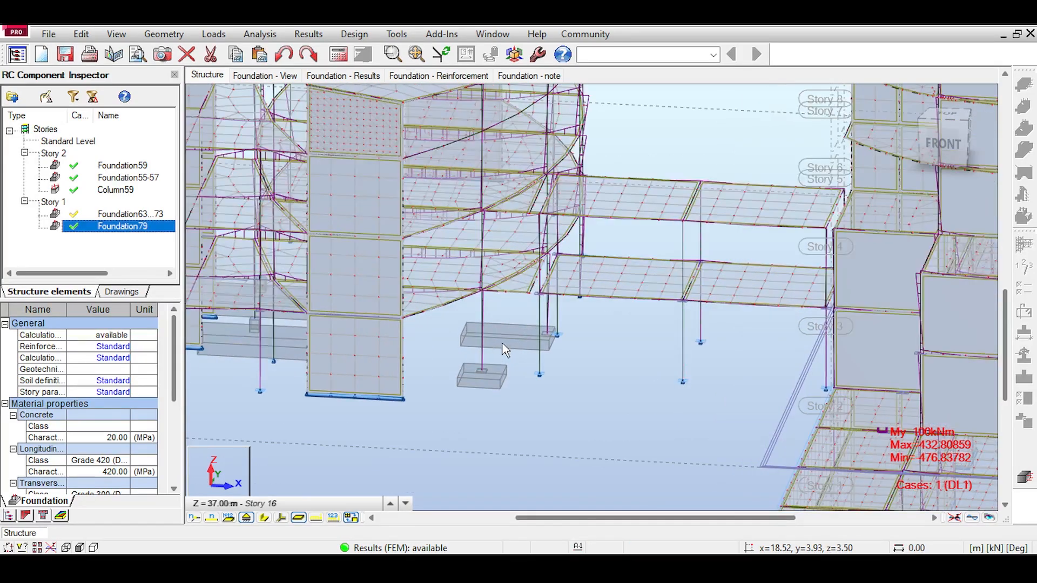
scroll(511, 341, up, 1)
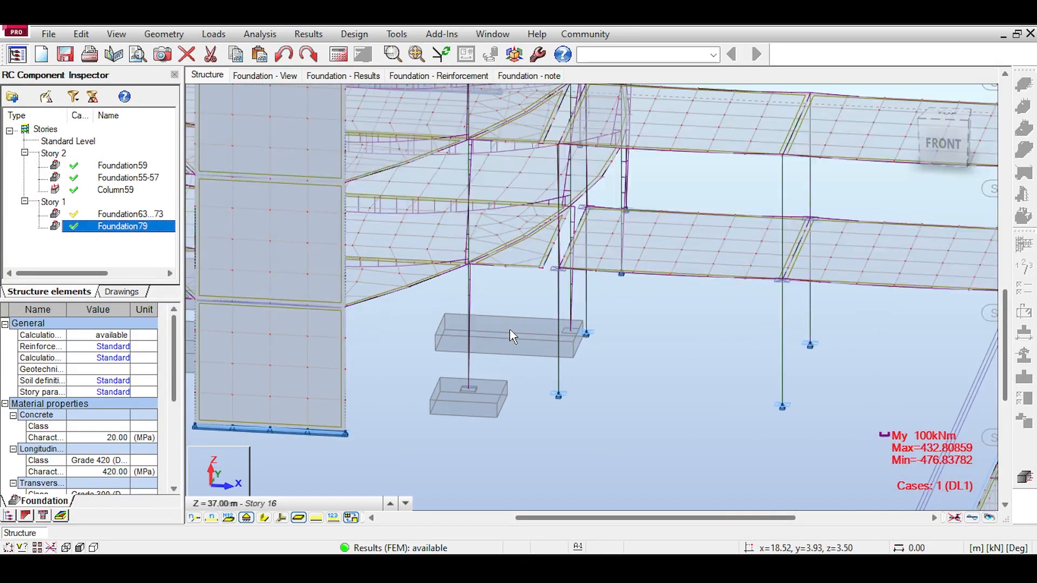
- Examine the designed footings under the round-roofed wing and their position relative to the whole building in the 3D structure model
scroll(516, 333, up, 1)
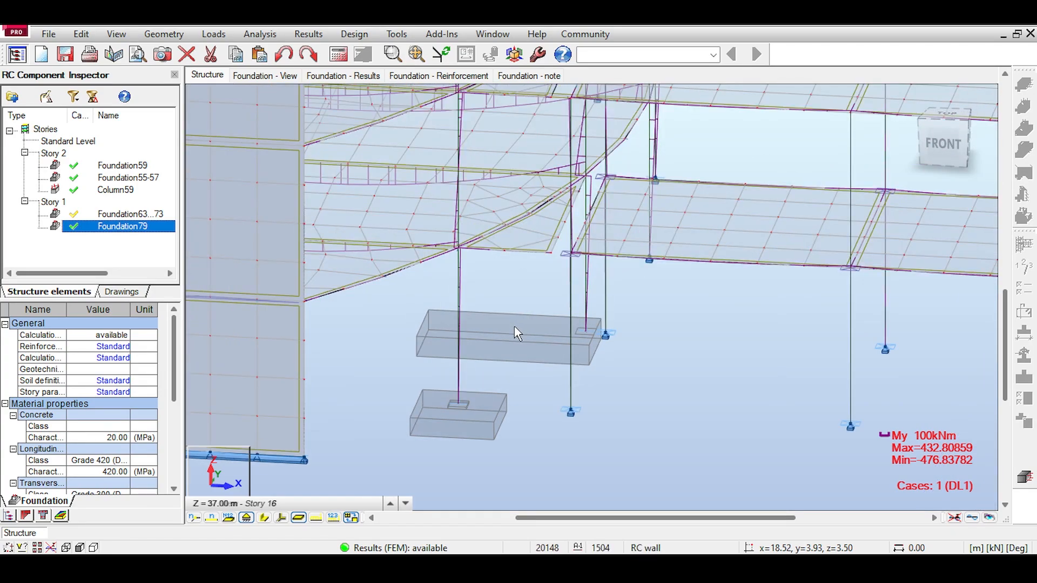
scroll(498, 330, down, 2)
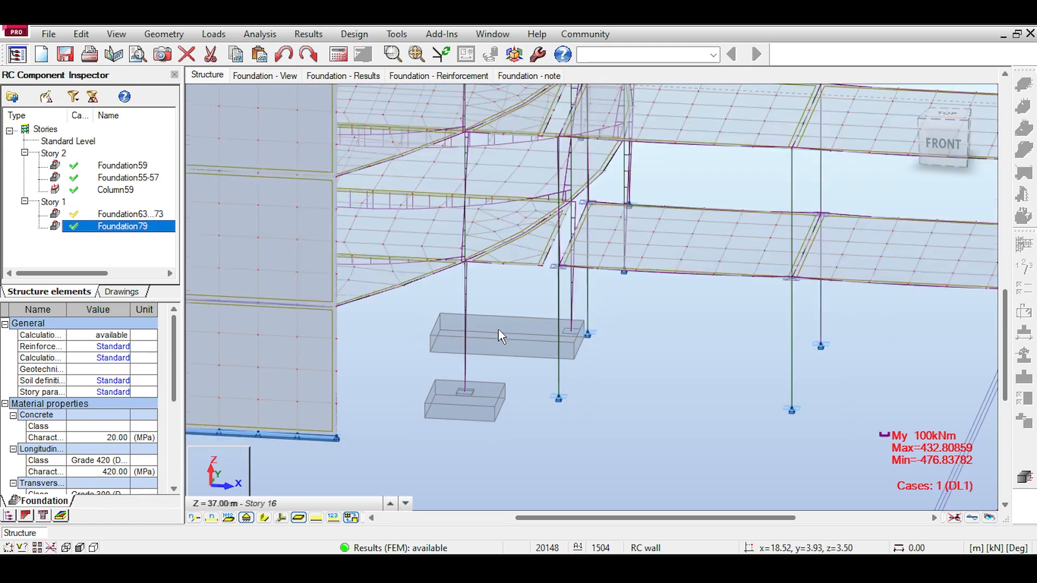
scroll(512, 325, down, 4)
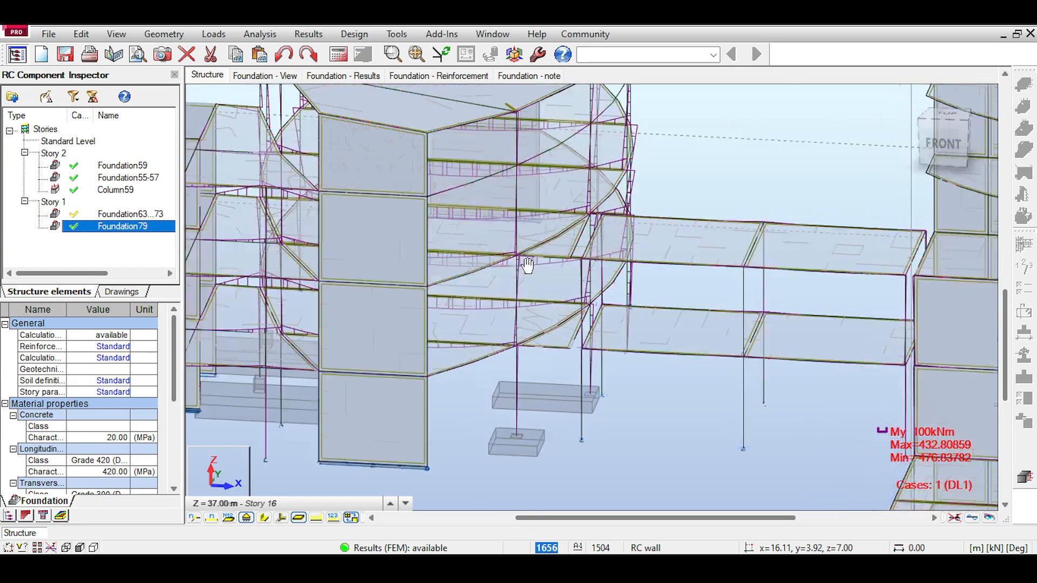
scroll(569, 286, down, 2)
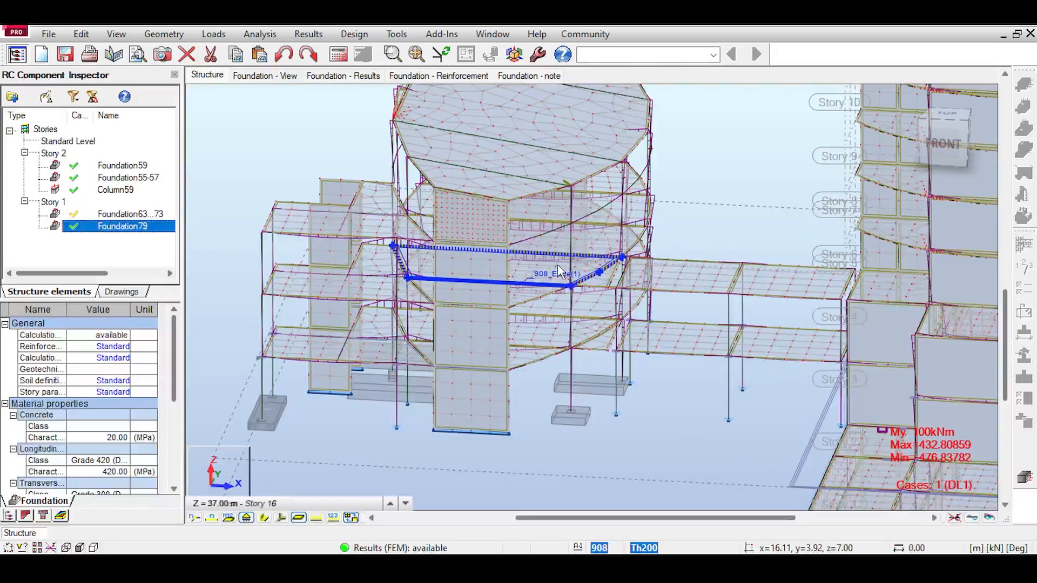
scroll(557, 259, down, 3)
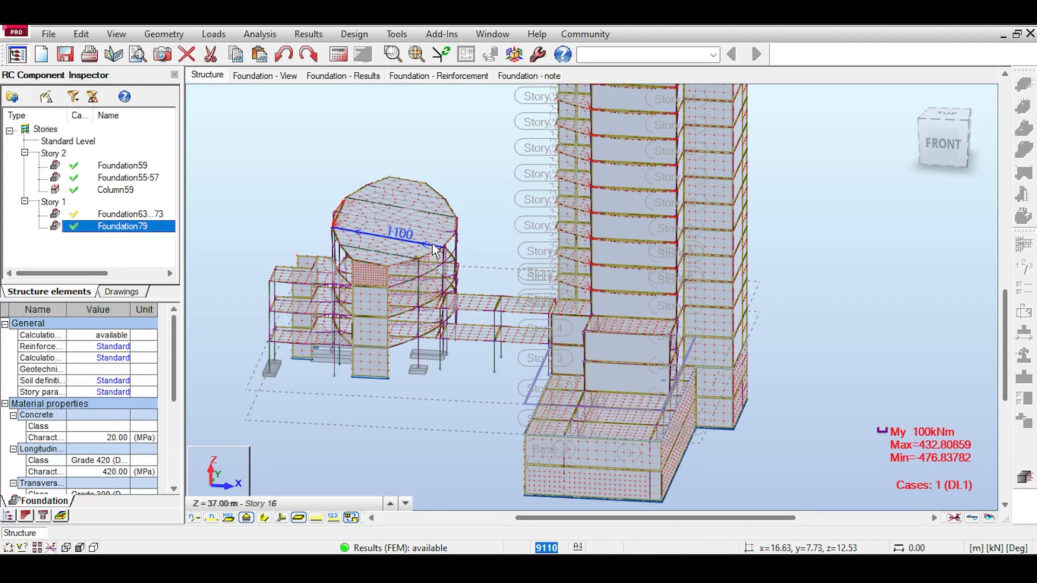
scroll(472, 256, down, 1)
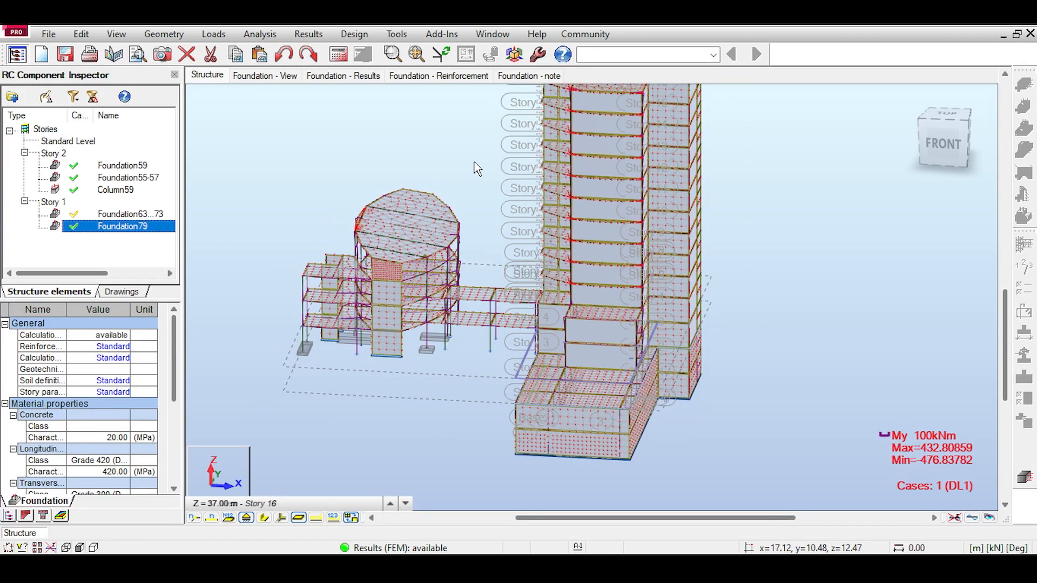
middle_drag(474, 162, 446, 187)
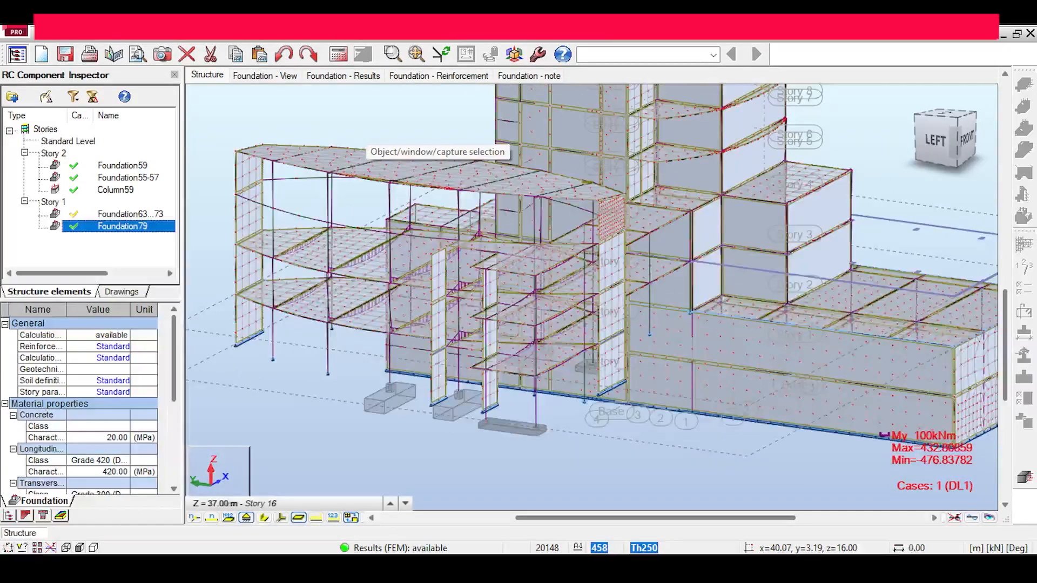
drag(971, 146, 967, 137)
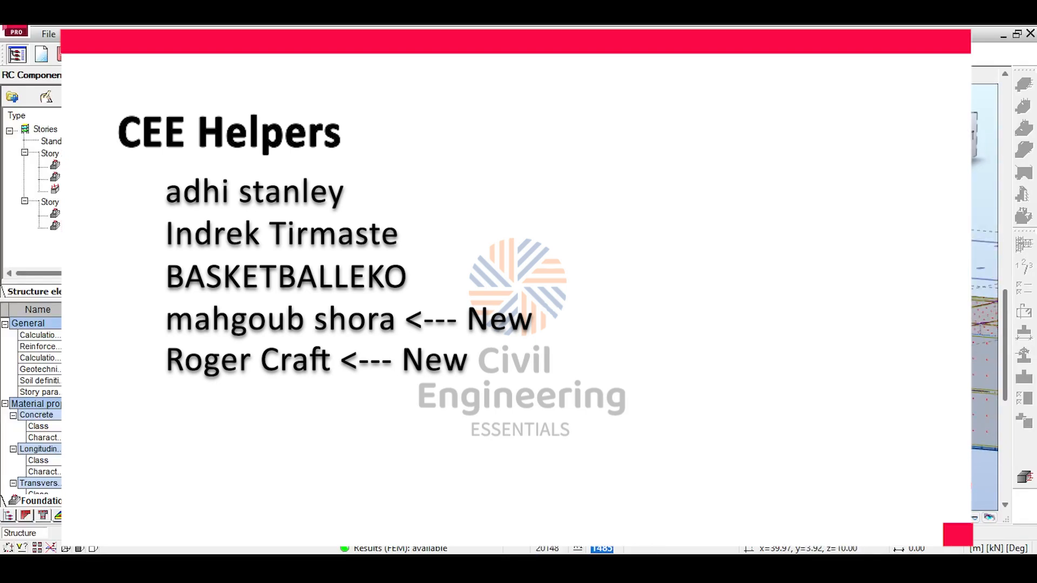
scroll(529, 297, up, 5)
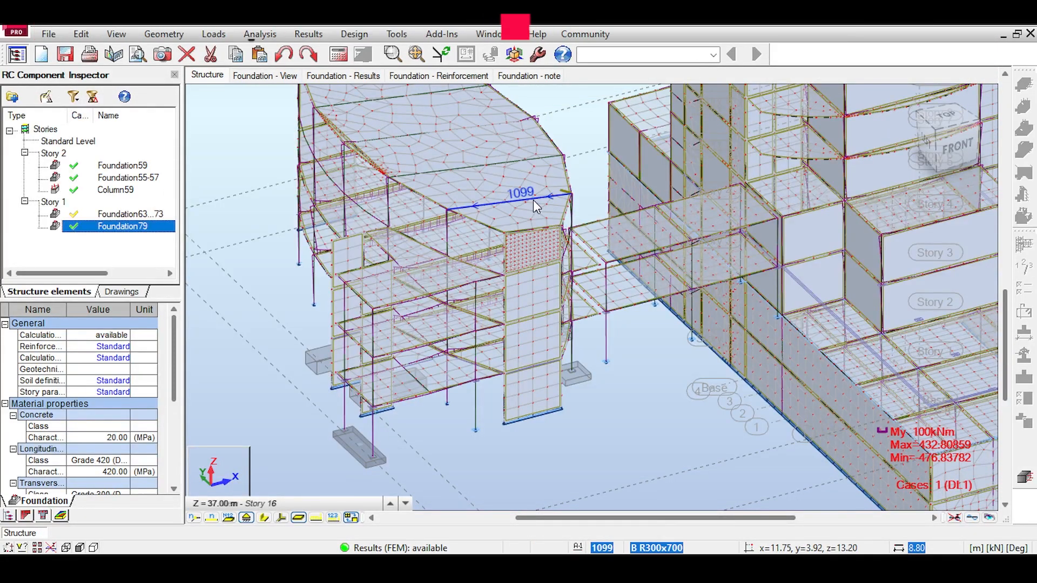
scroll(521, 200, down, 3)
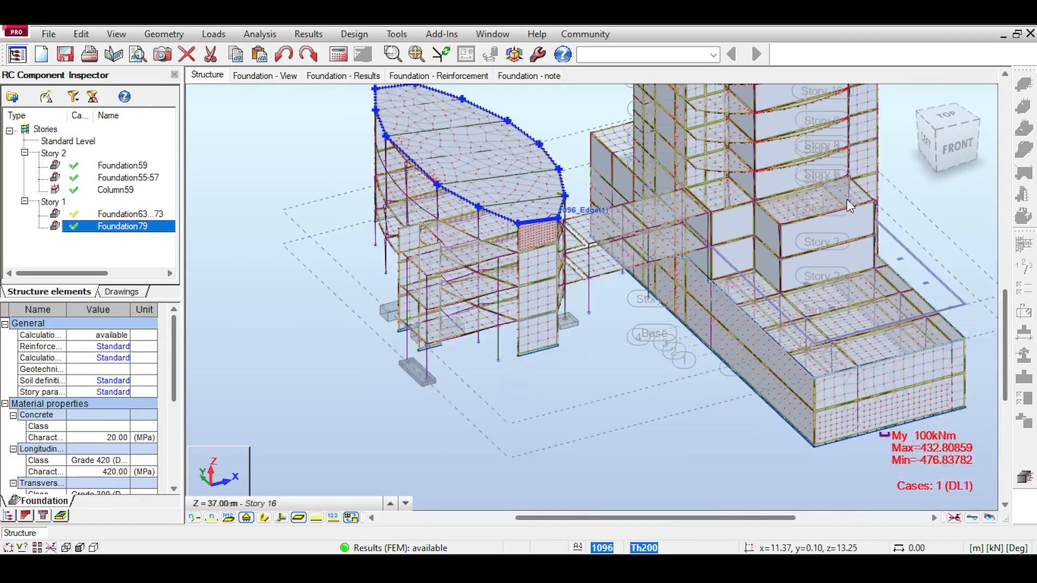
- View the whole structure in plan from the top and inspect the footings around the oval wing
click(939, 114)
scroll(440, 187, down, 1)
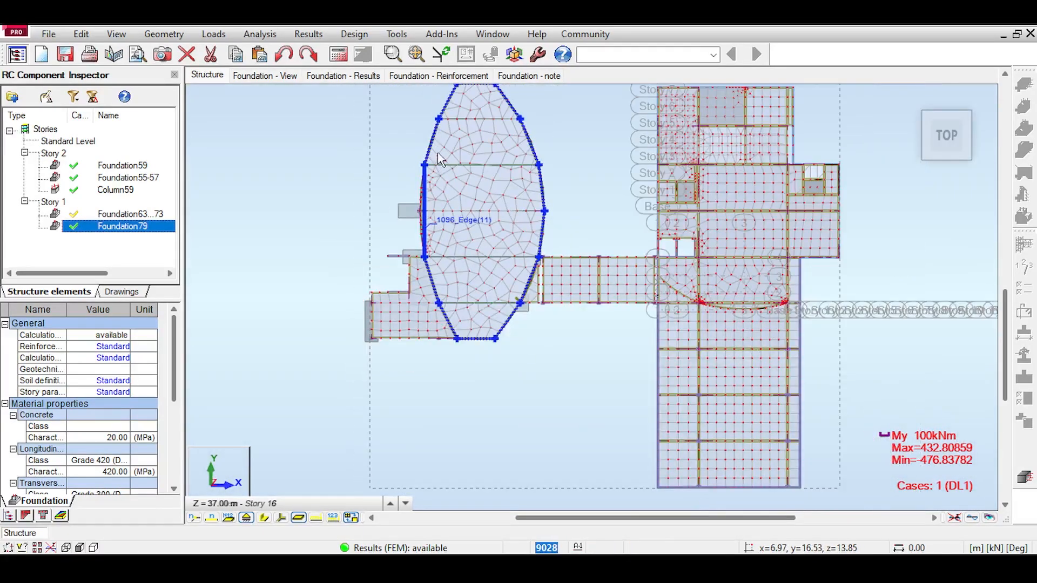
middle_drag(436, 188, 414, 189)
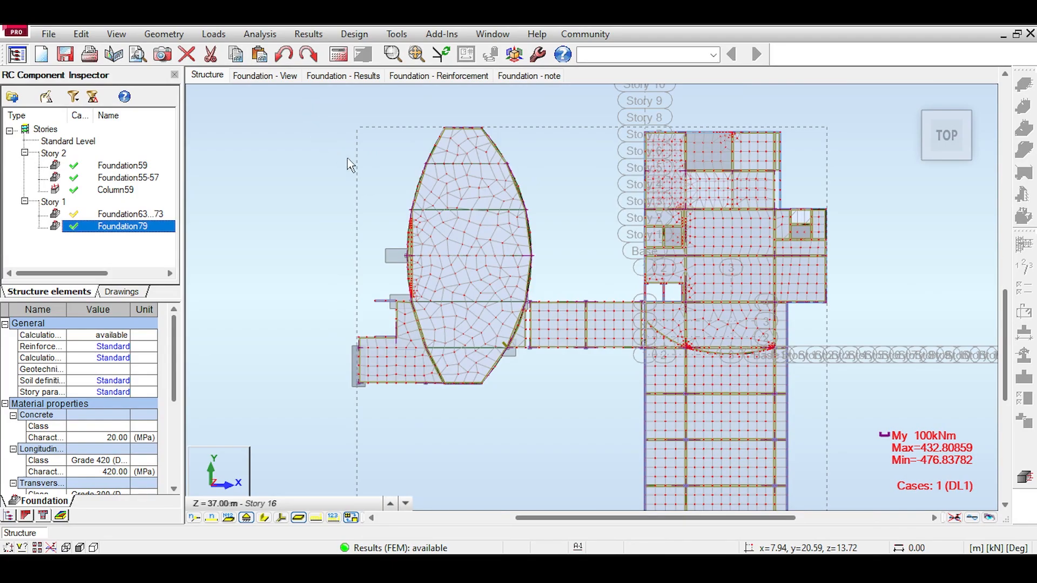
mouse_move(516, 398)
mouse_down()
mouse_move(498, 411)
mouse_move(531, 398)
mouse_up()
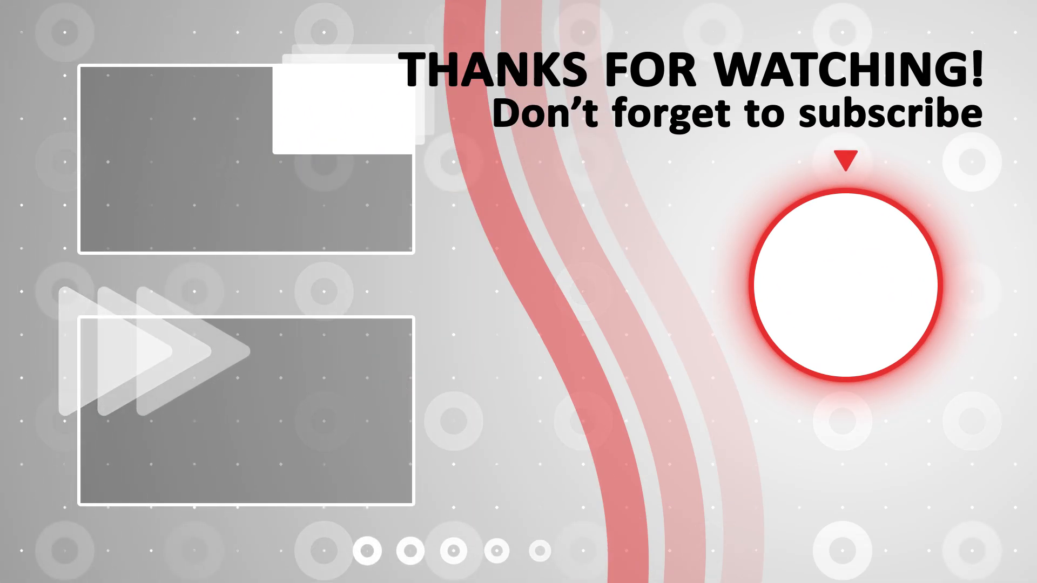